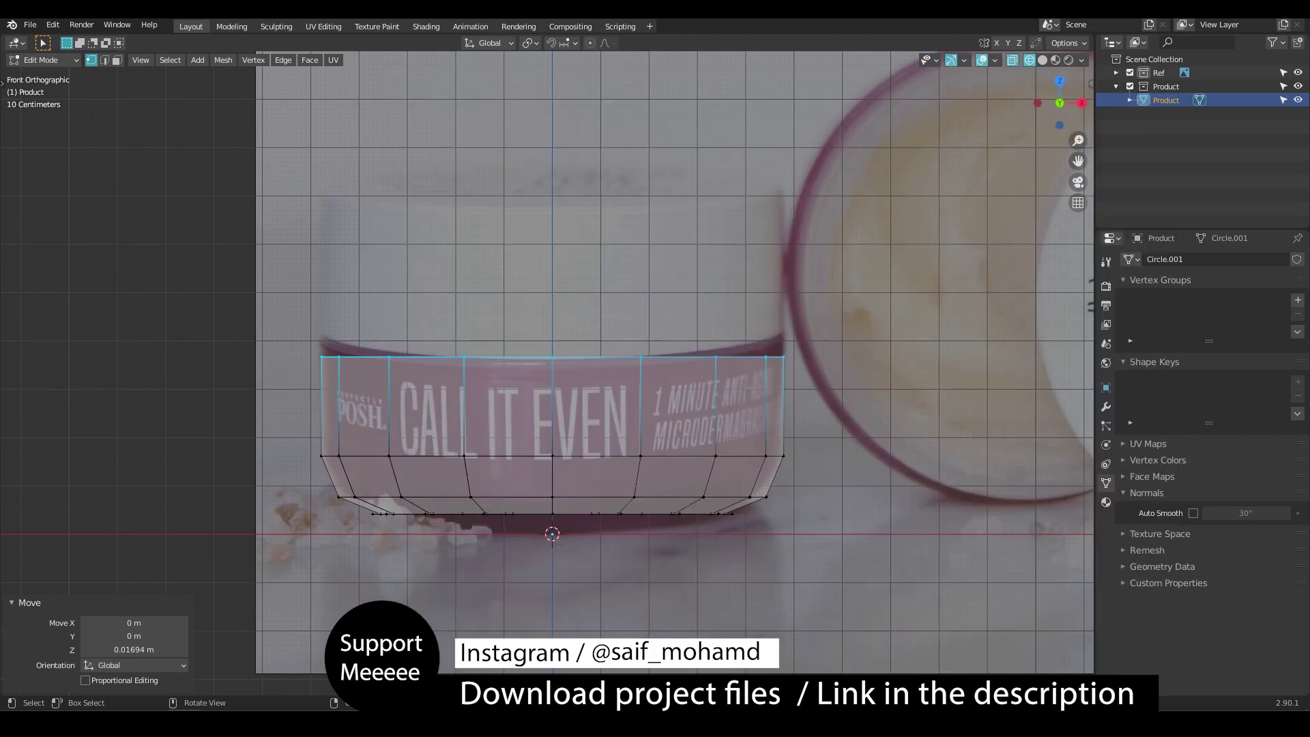
Extrude the jar body's upper edge loop inward, and extrude it straight up to form the neck
scroll(709, 355, up, 2)
middle_drag(709, 341, 771, 402)
key(e)
key(s)
key(shift+z)
click(798, 423)
key(e)
key(z)
click(799, 395)
key(shift+z)
key(KP_1)
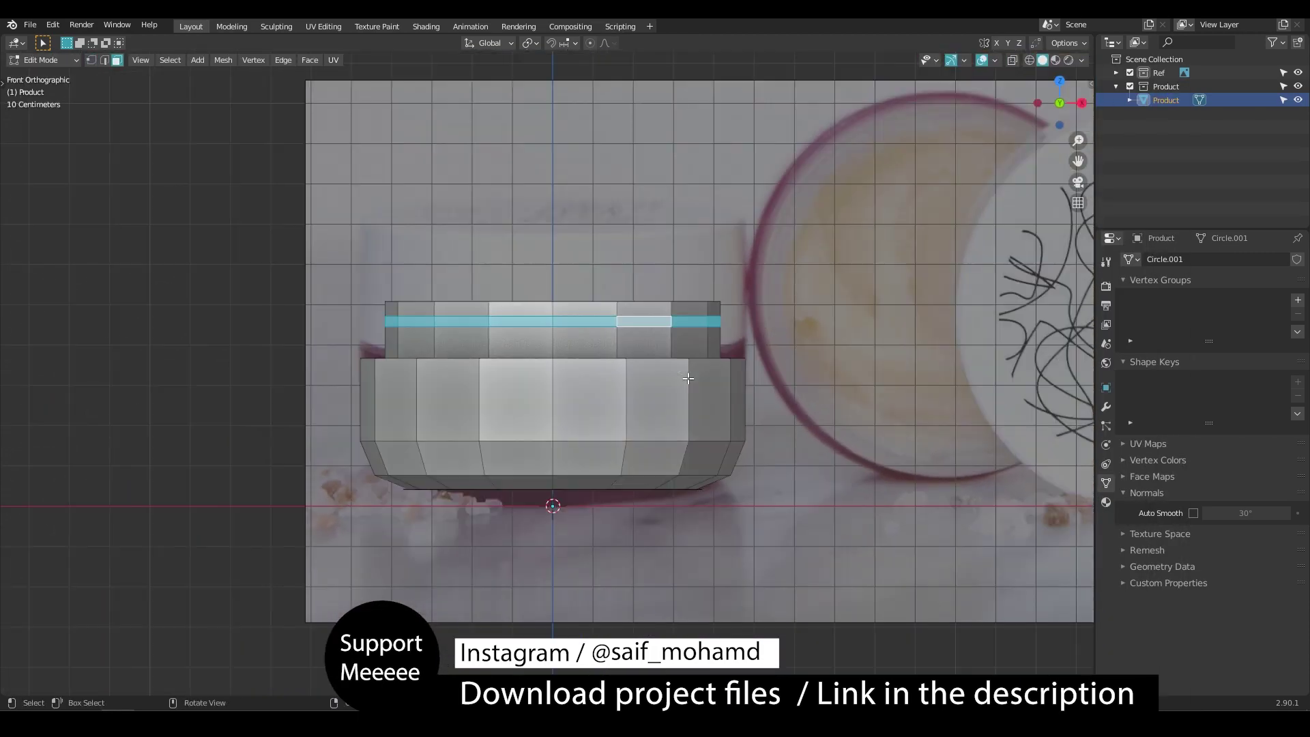
Extrude the narrow face ring around the jar's neck and scale it outward into a raised lip
click(253, 348)
middle_drag(682, 341, 750, 382)
key(e)
key(s)
click(777, 386)
key(ctrl+r)
key(Tab)
middle_drag(825, 418, 789, 407)
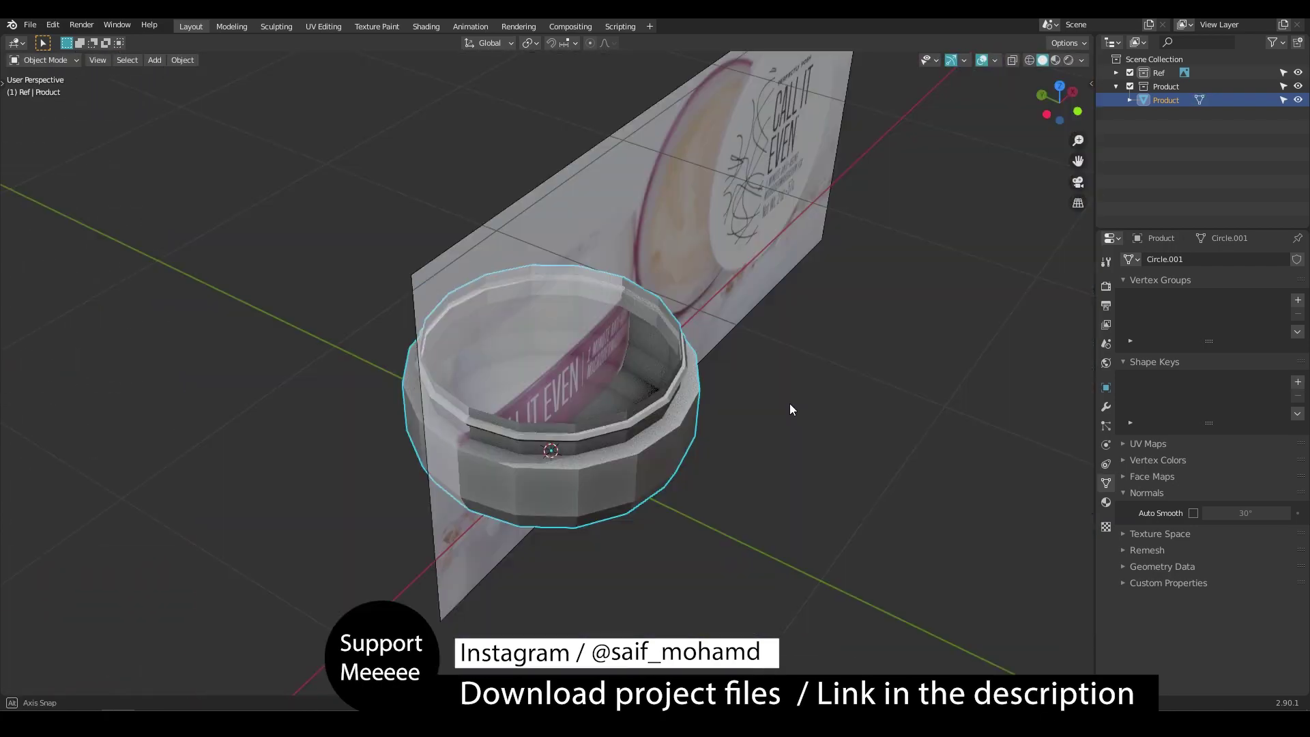
Add a Solidify modifier with 0.01 m thickness and a level 3 Subdivision modifier to the jar
click(1106, 407)
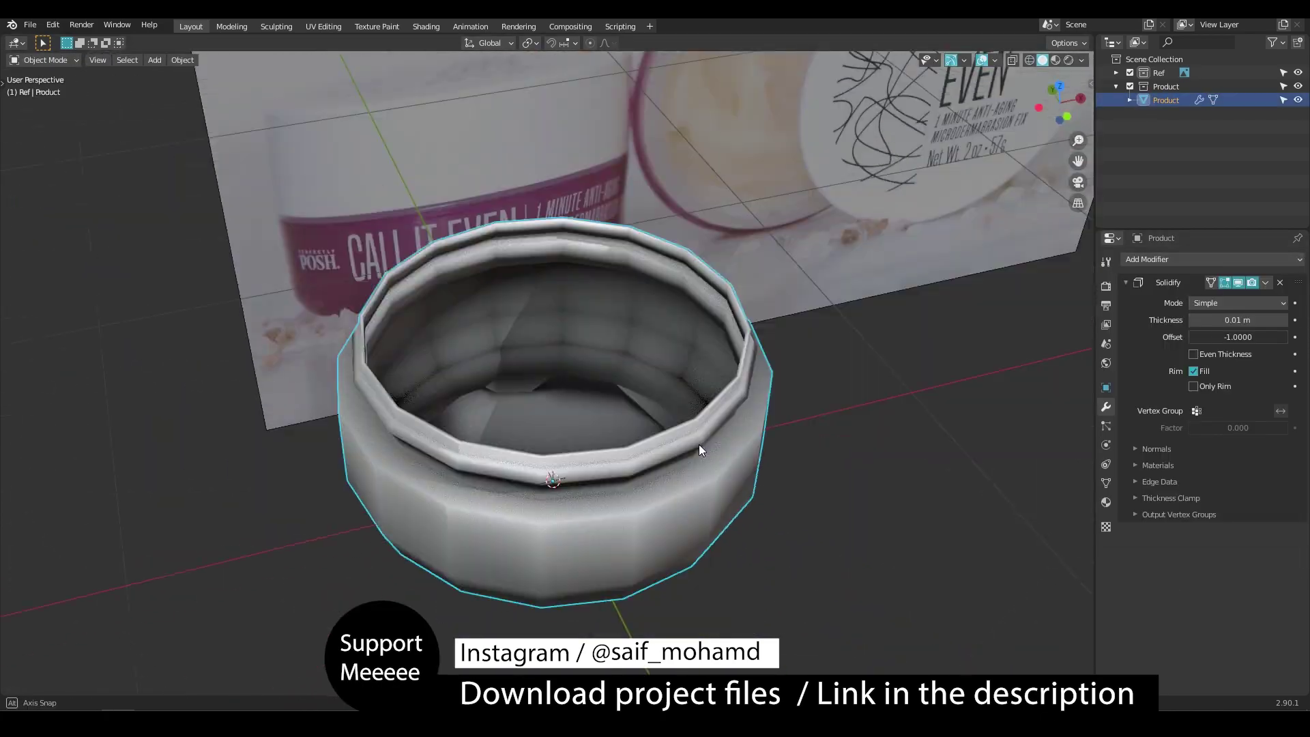
key(ctrl+3)
middle_drag(699, 444, 655, 273)
key(Tab)
key(3)
click(590, 298)
key(Tab)
drag(1228, 320, 1262, 320)
Hide both modifiers in the viewport and fill the open edge loop at the jar's bottom with a grid of faces
click(1238, 282)
click(1238, 532)
key(Tab)
key(shift+z)
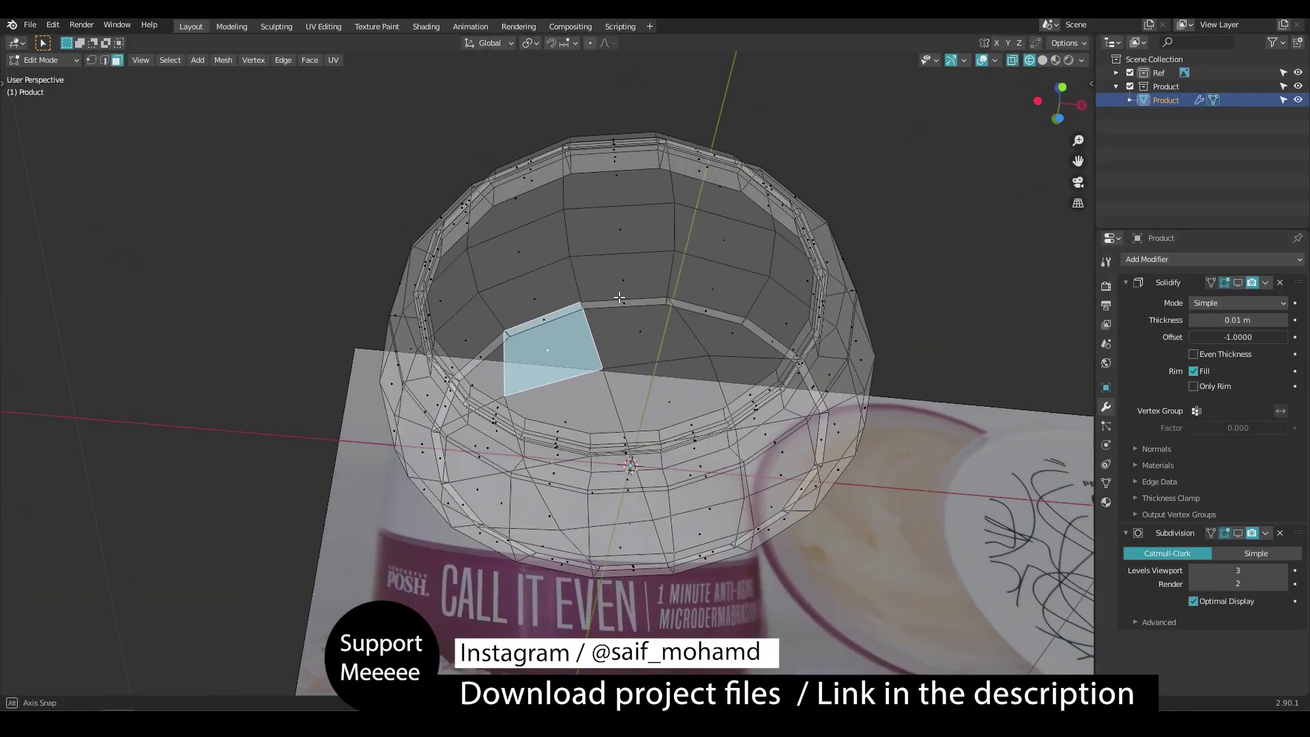
middle_drag(616, 295, 723, 307)
alt+click(723, 307)
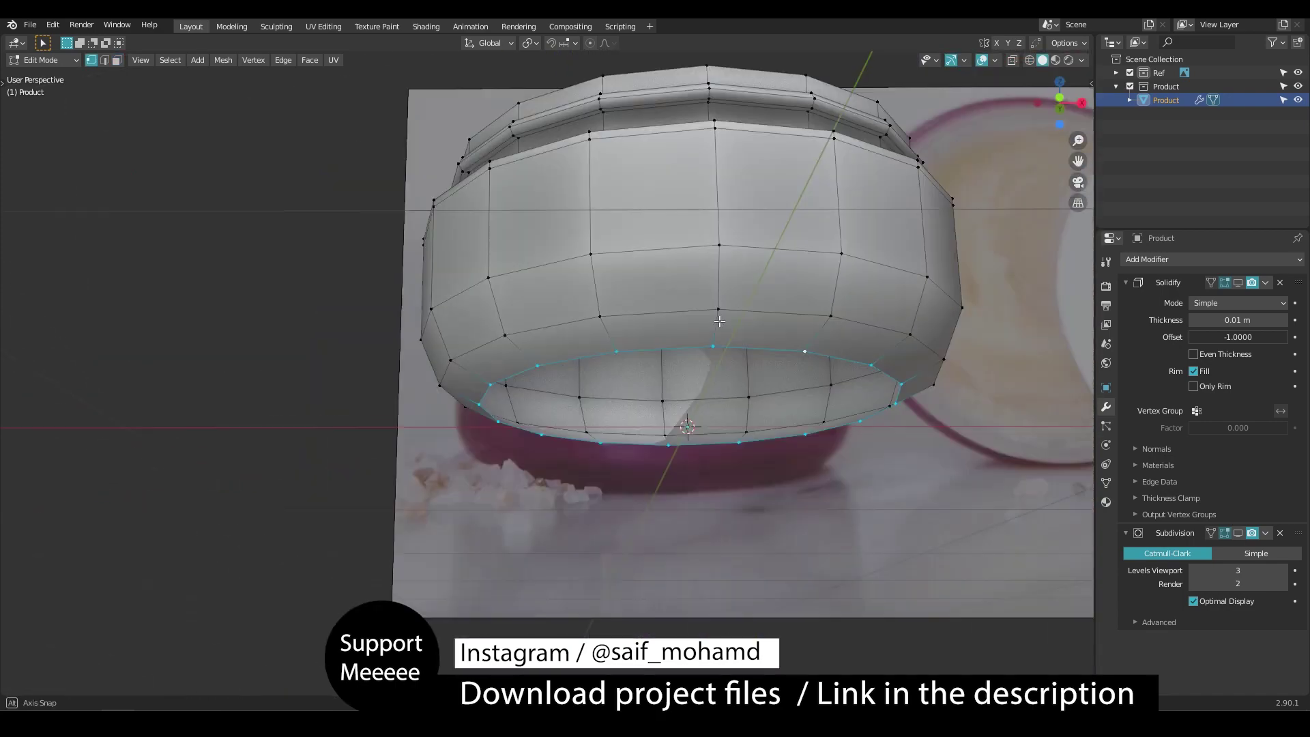
key(F3)
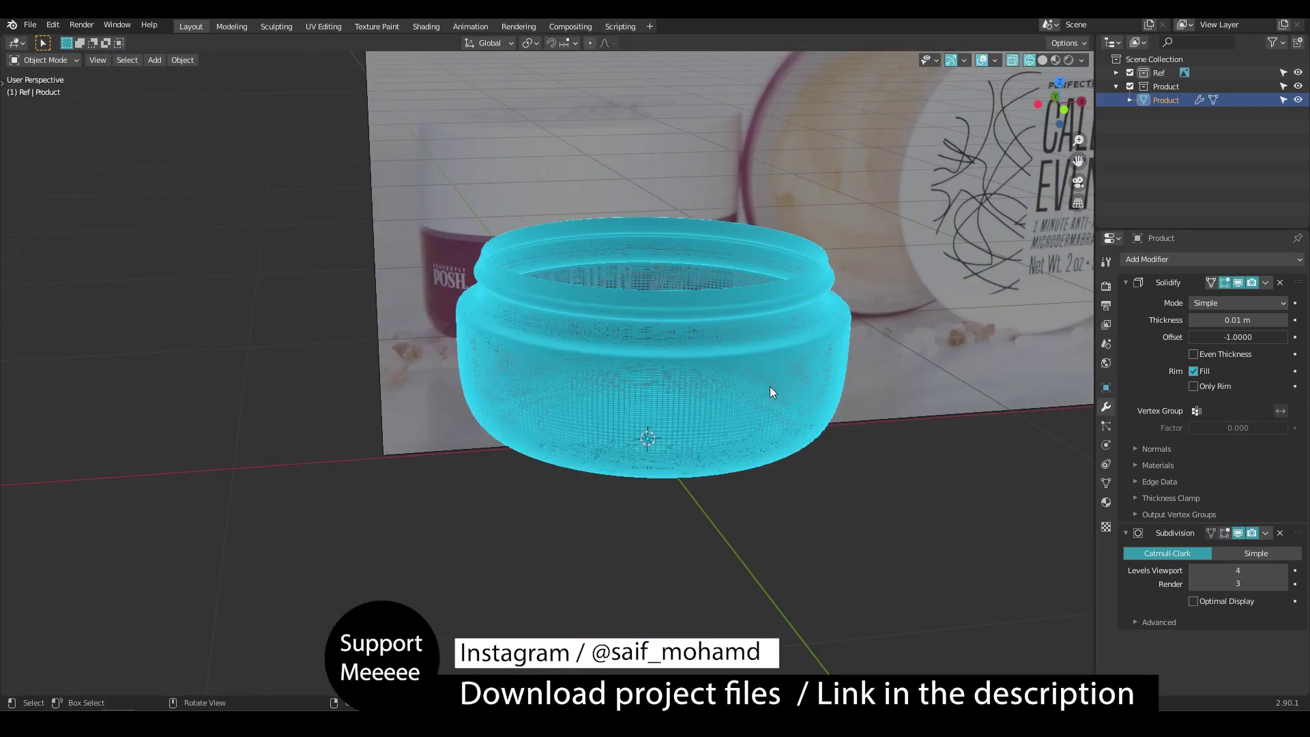
Sharpen the jar's outer shoulder edge with a narrow two-segment bevel and a supporting loop cut
middle_drag(770, 386, 772, 373)
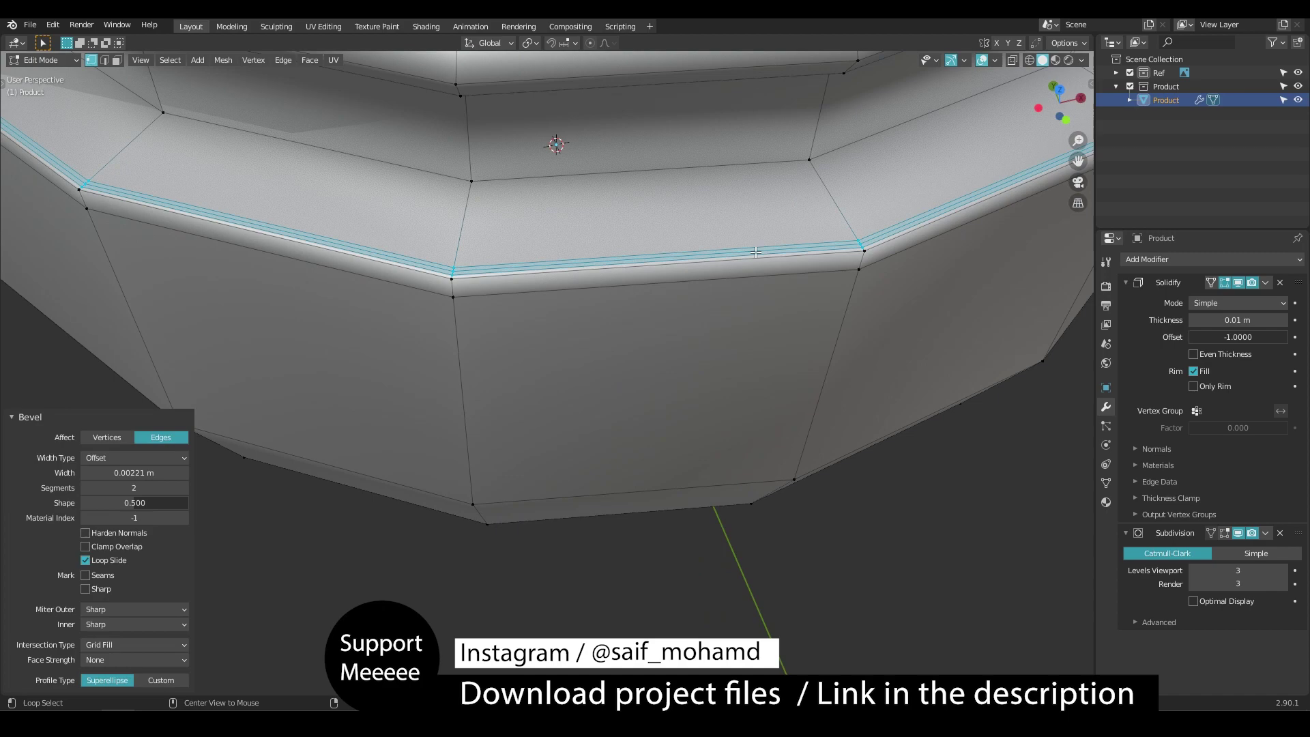
alt+click(629, 292)
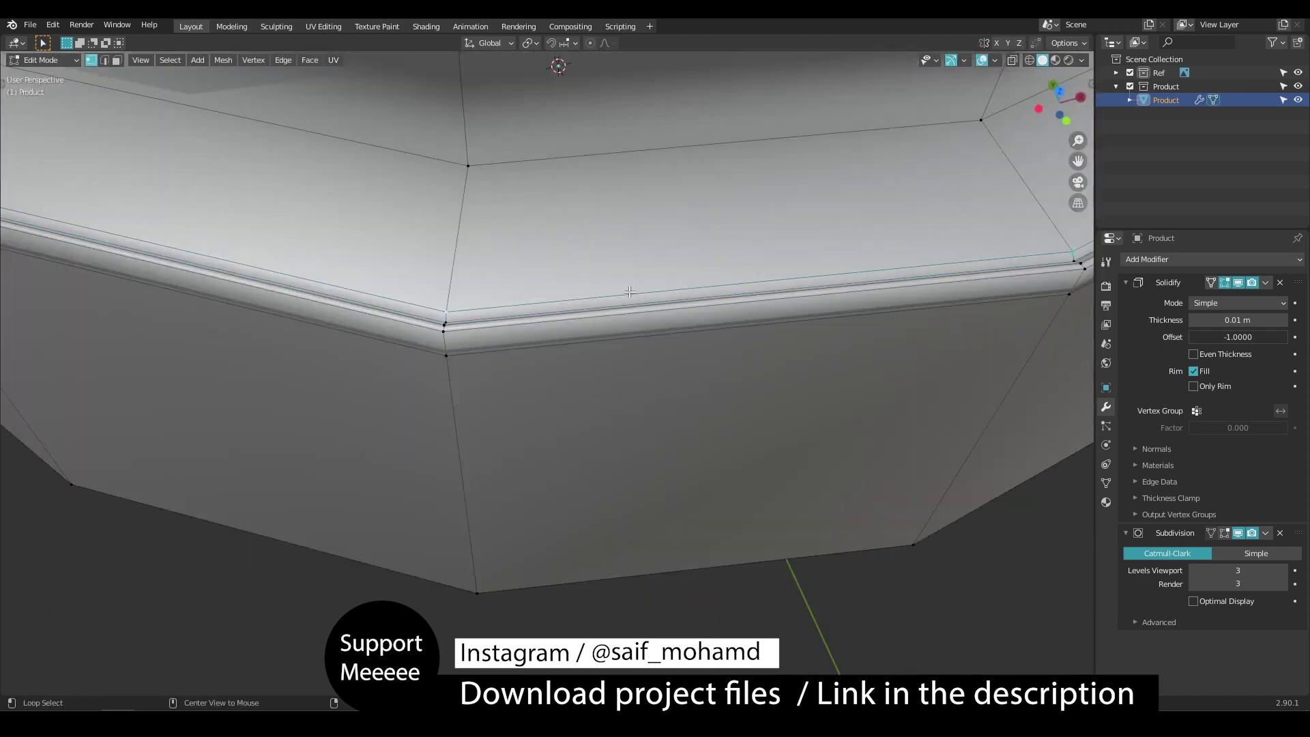
middle_drag(606, 307, 765, 321)
key(ctrl+z)
key(ctrl+r)
click(647, 277)
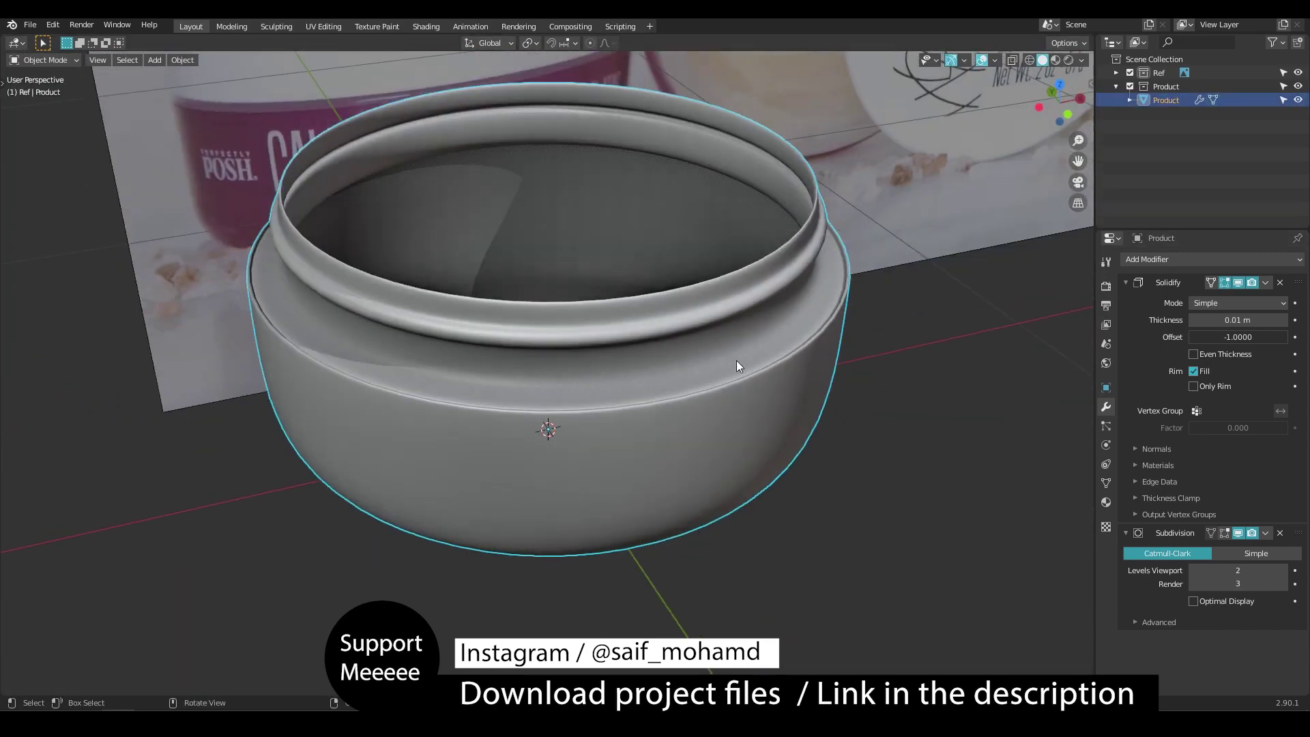
Set the jar's Subdivision viewport level to 3 and save the file
click(1232, 598)
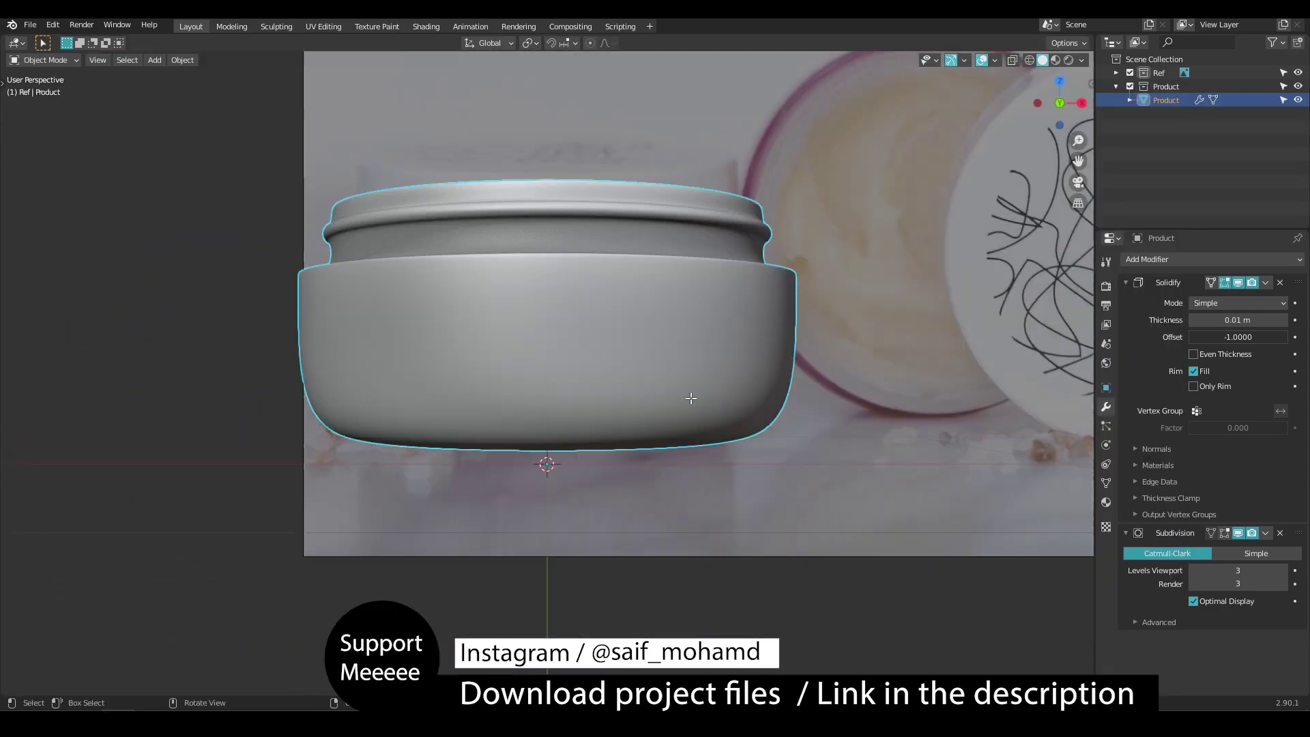
key(ctrl+s)
middle_drag(690, 399, 731, 427)
scroll(731, 427, down, 2)
Turn off the Shadow option in the viewport shading
middle_drag(614, 410, 618, 371)
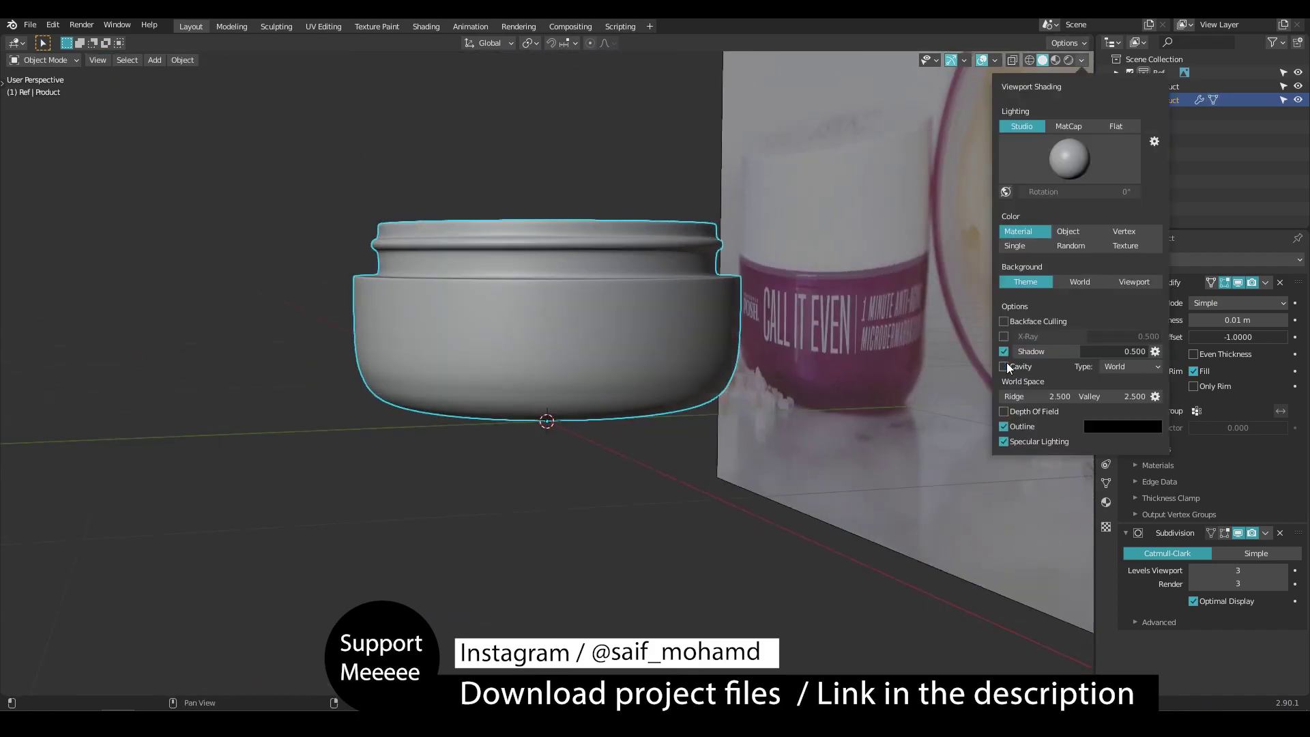
click(1003, 351)
mouse_move(1005, 352)
middle_down()
mouse_move(562, 344)
mouse_move(604, 328)
middle_up()
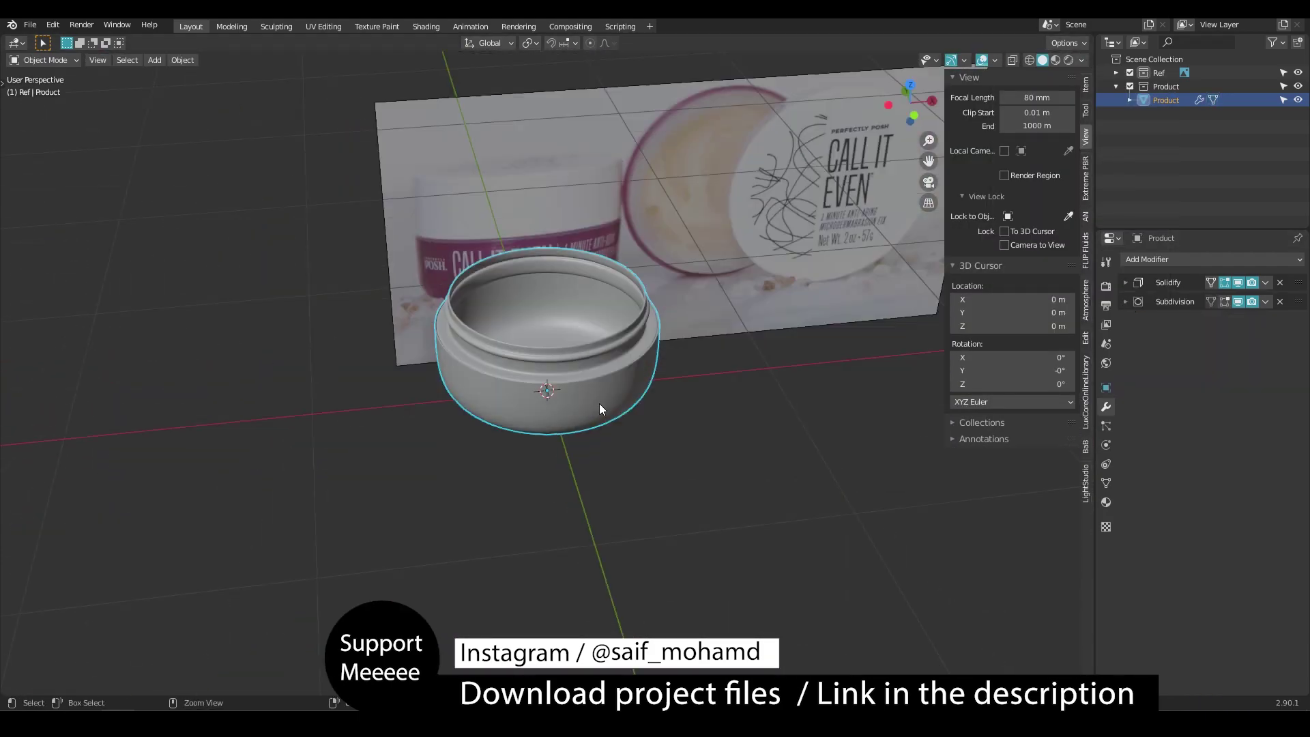
Display the jar's wireframe over its shaded surface to examine the bottom topology
click(1106, 386)
click(1164, 585)
scroll(1164, 584, down, 3)
click(1192, 558)
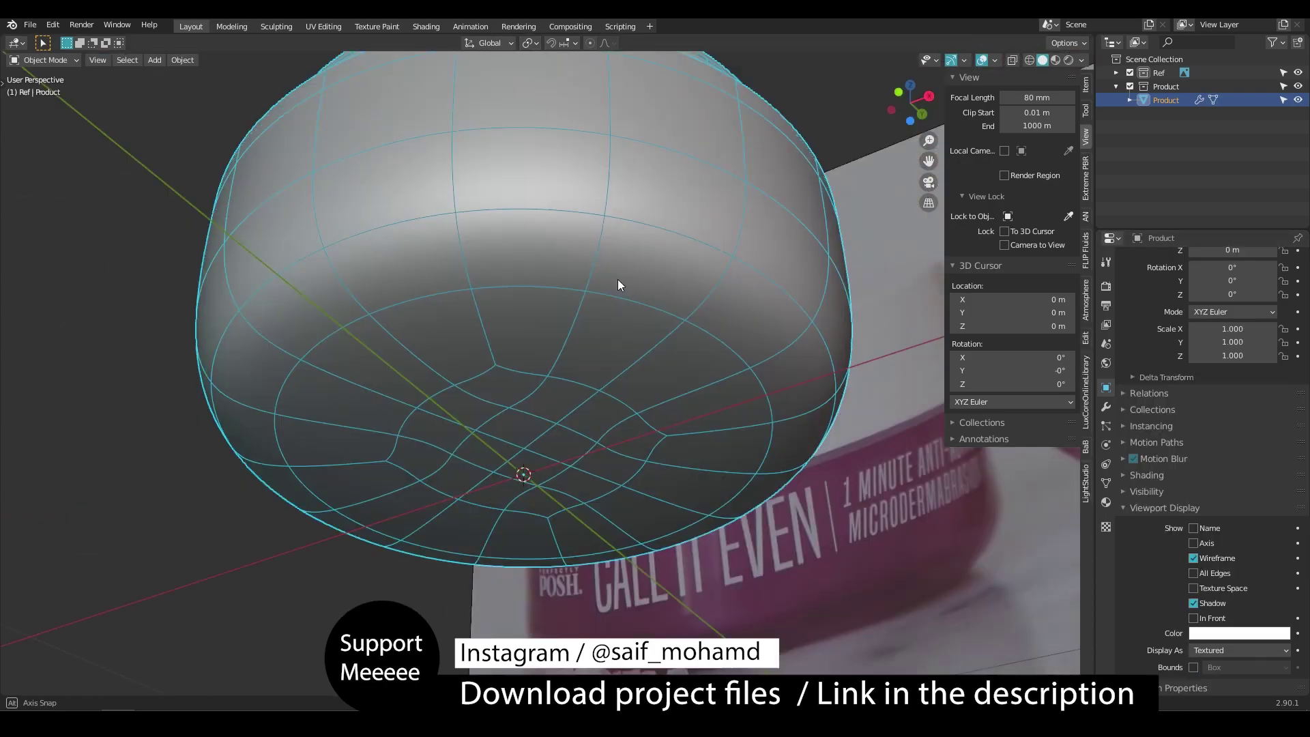
click(1193, 558)
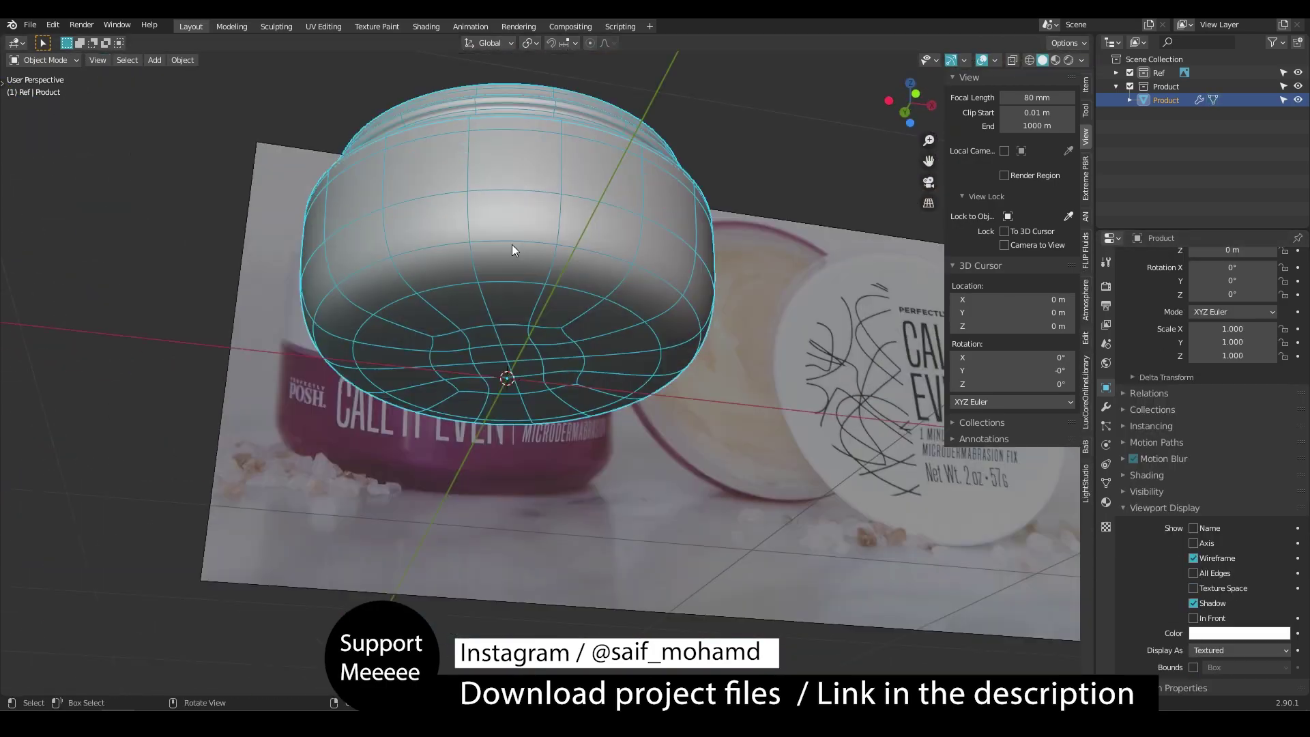
Add an edge loop around the jar's lower curve and return to Object Mode
key(Tab)
key(ctrl+r)
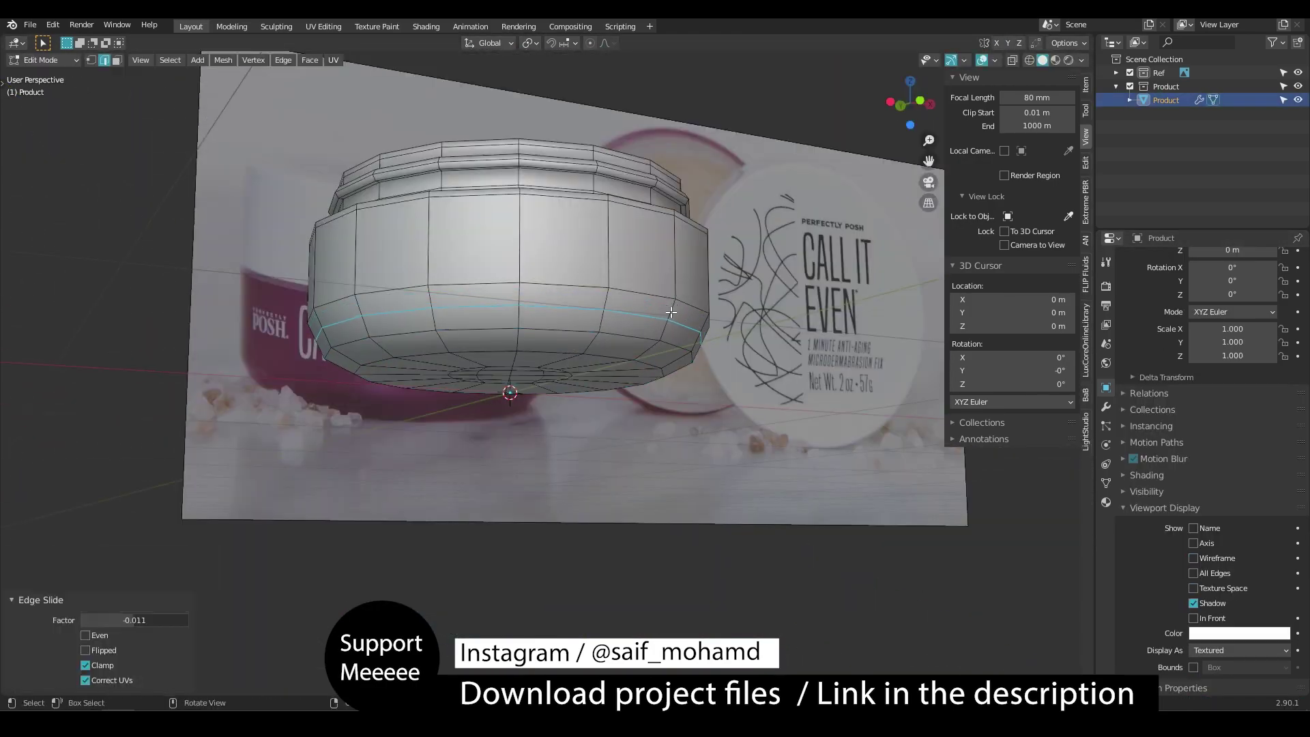
key(Tab)
click(1105, 407)
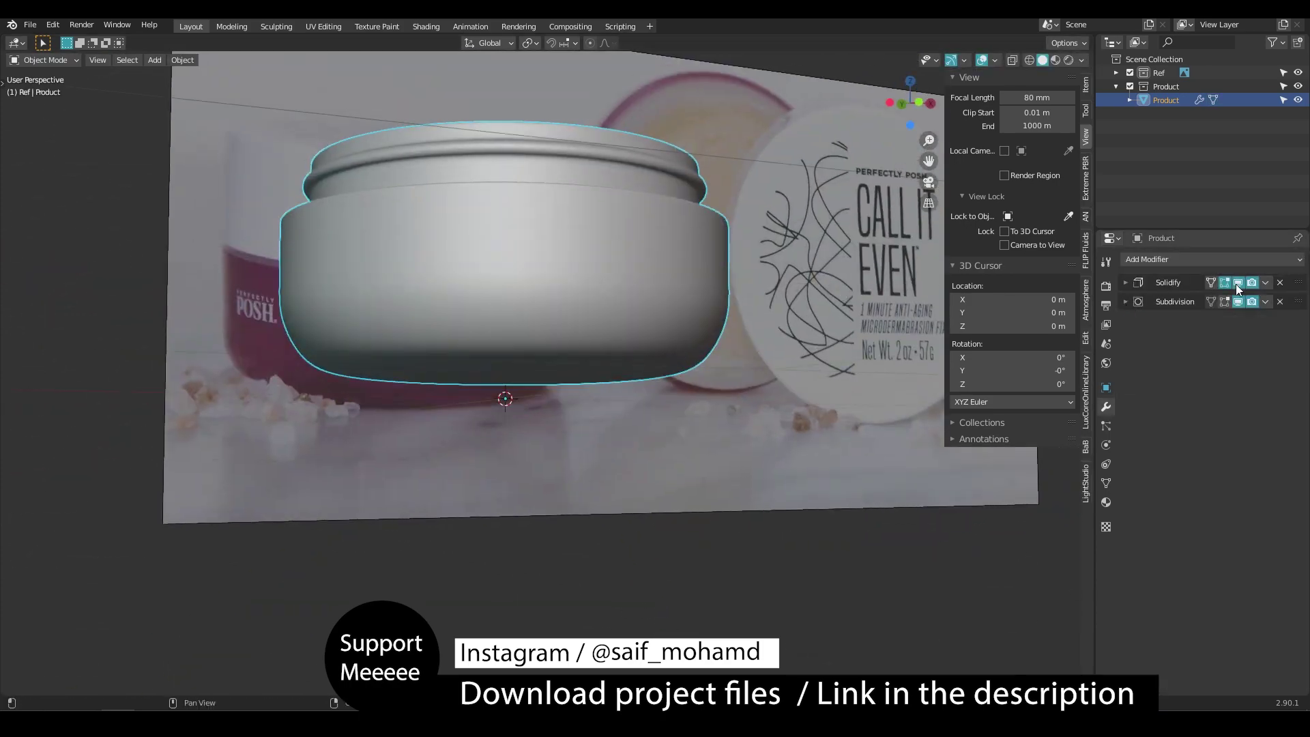
Save the file and add another loop cut around the lower part of the jar's wall
key(Tab)
click(1124, 302)
key(ctrl+s)
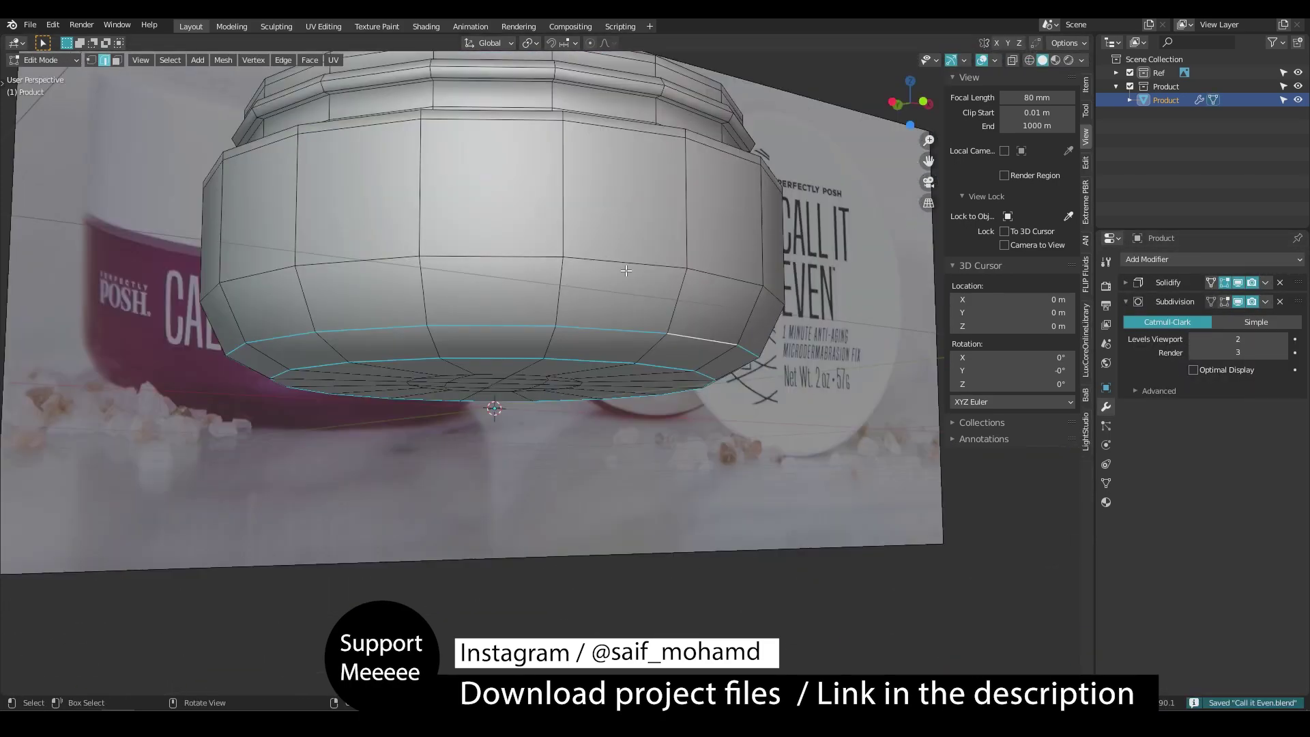
key(ctrl+r)
click(575, 298)
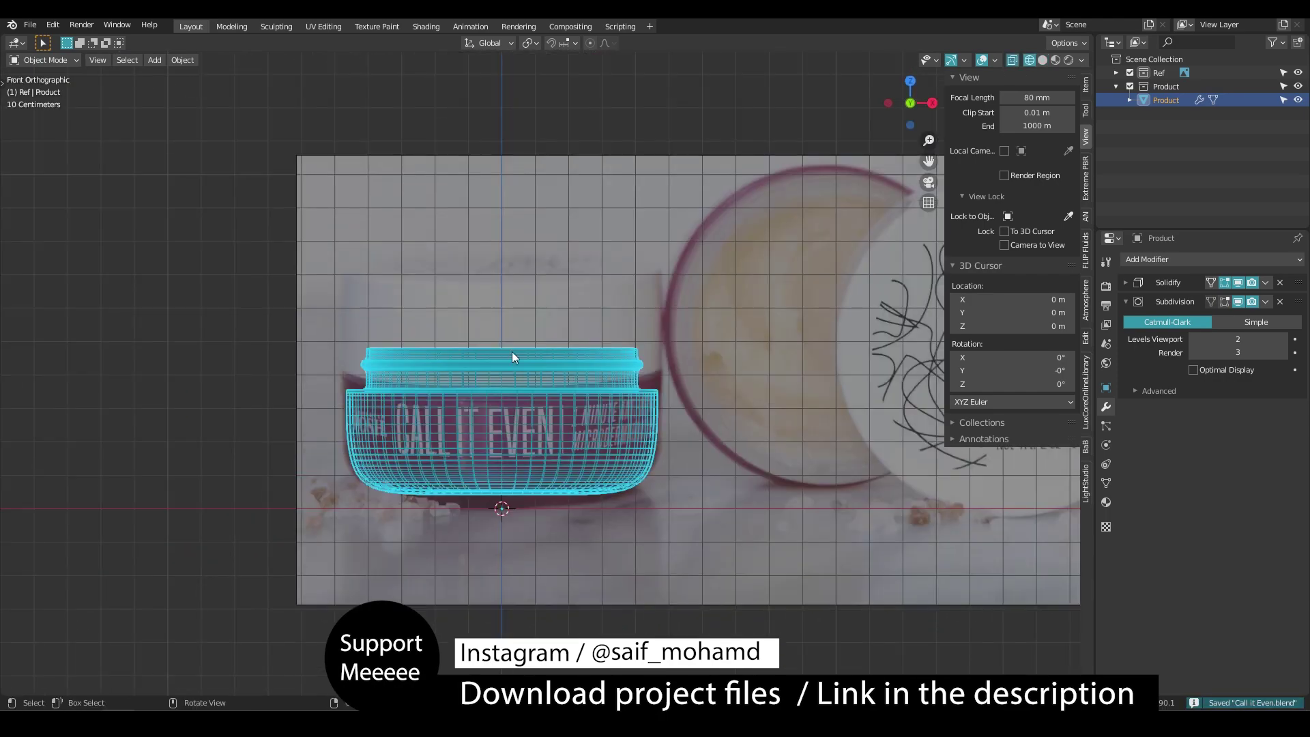
Add a mesh circle for the lid, raised about 0.36 m to the jar's shoulder and scaled to the jar's width
key(shift+a)
click(506, 372)
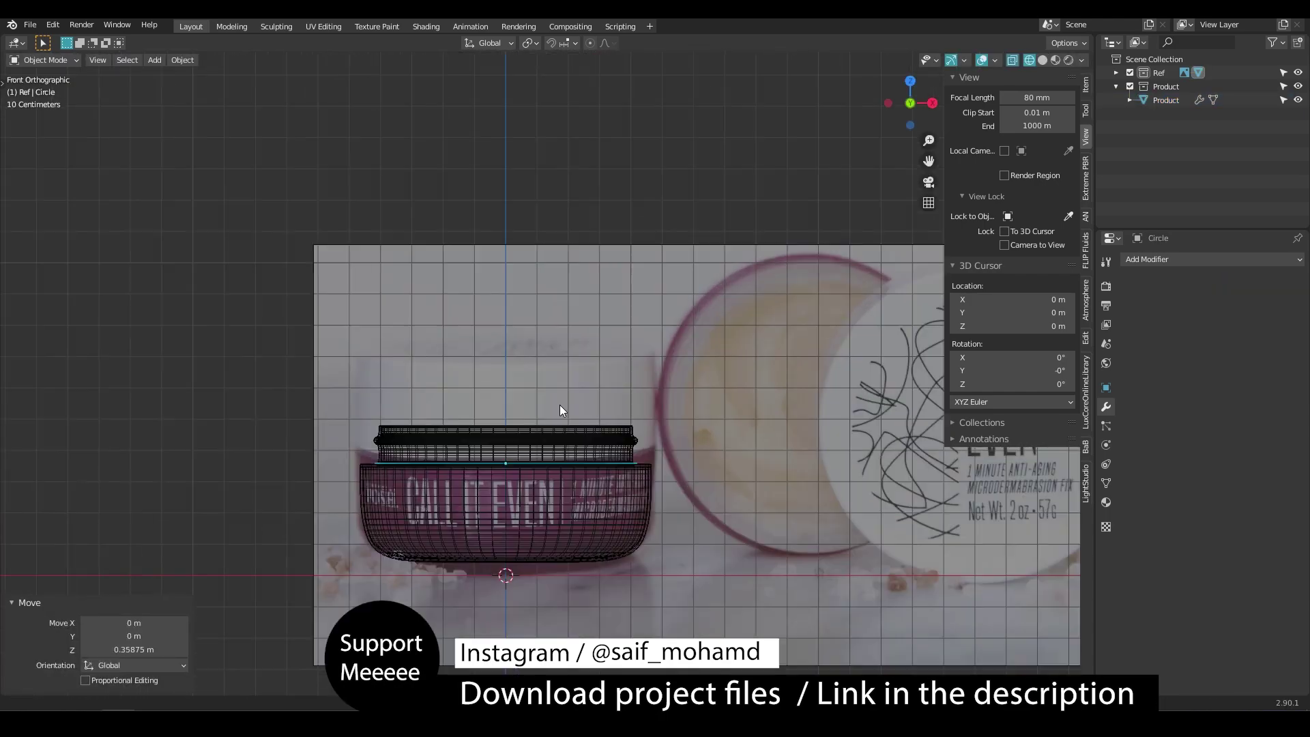
scroll(560, 404, up, 4)
key(s)
click(764, 546)
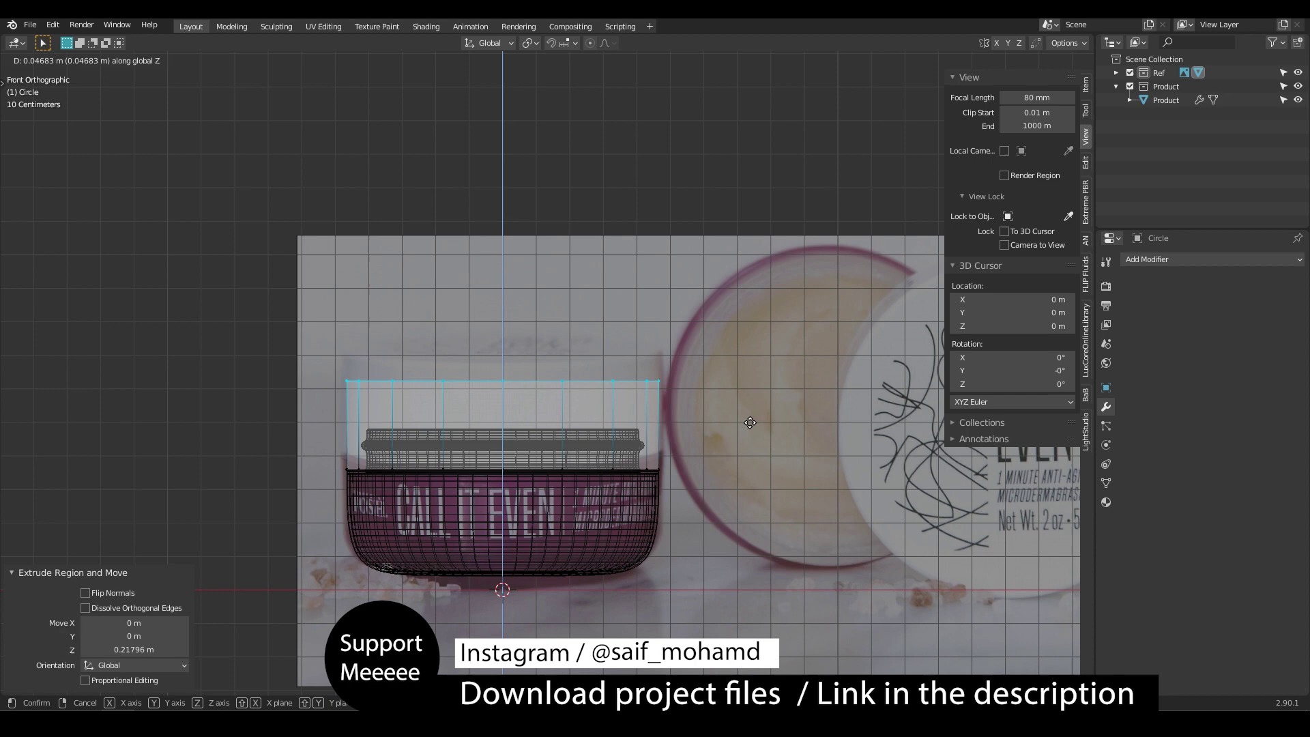
Extrude the lid's upper edge horizontally inward to close its top, and shade the lid smooth
key(s)
key(shift+z)
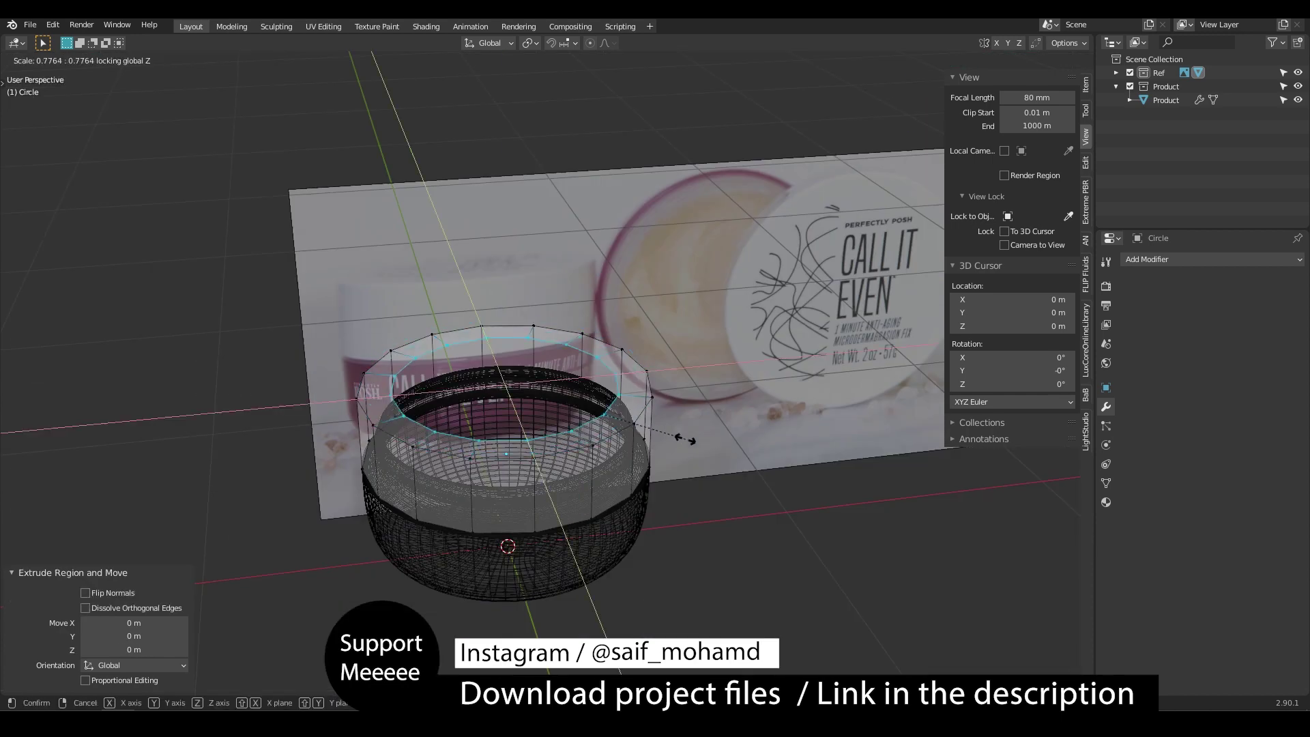
click(685, 439)
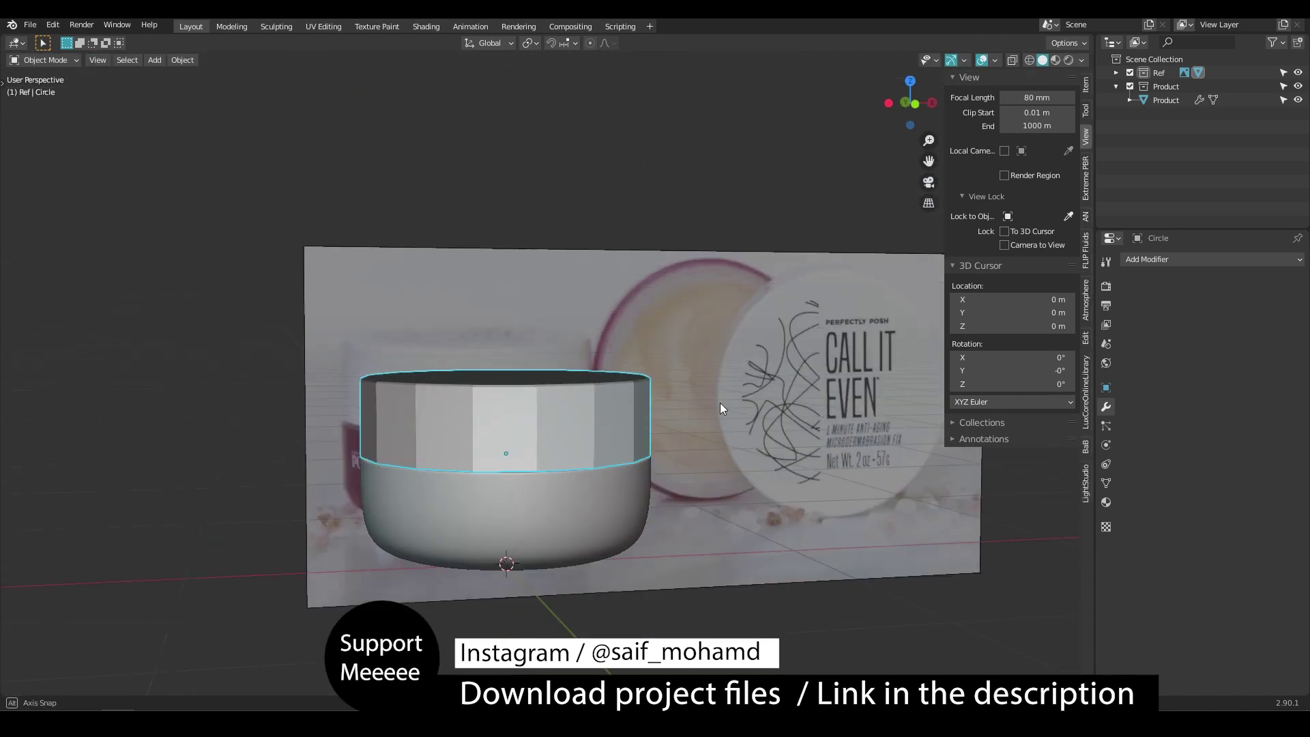
mouse_move(719, 403)
middle_down()
mouse_move(573, 415)
mouse_move(538, 480)
middle_up()
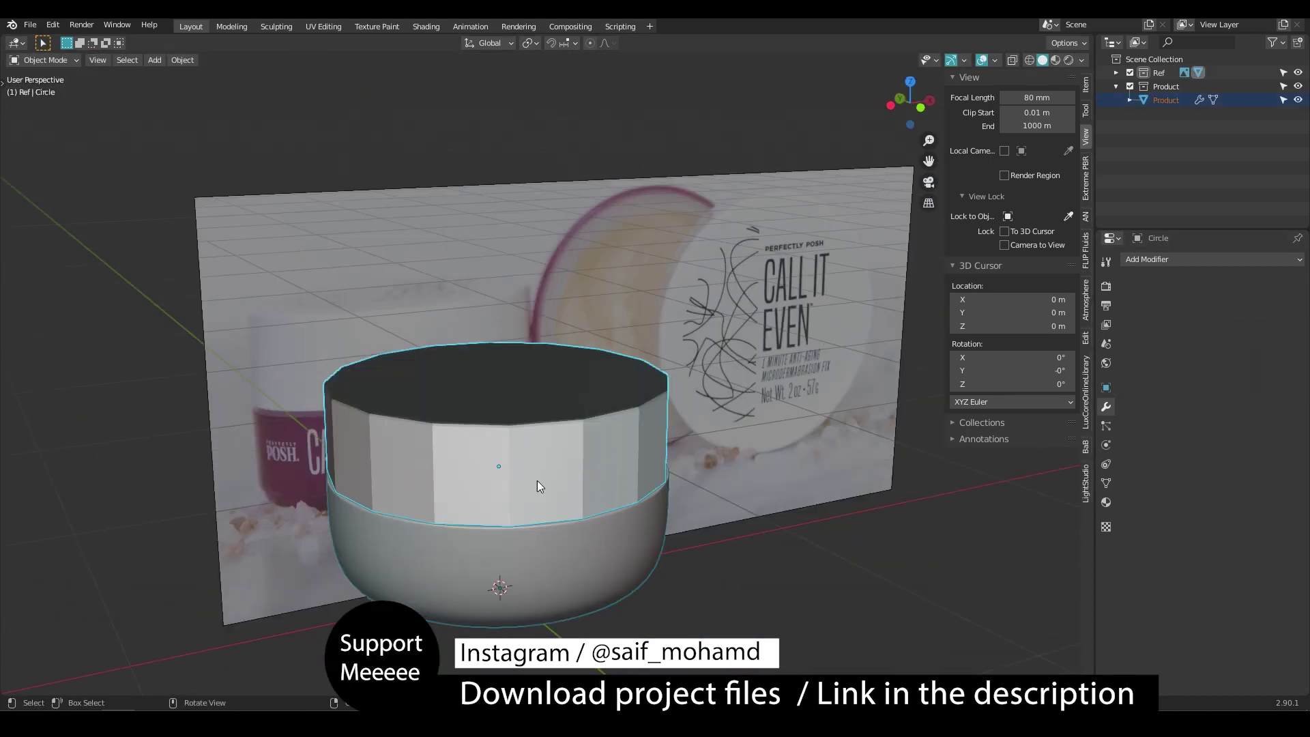
click(515, 448)
right_click(581, 420)
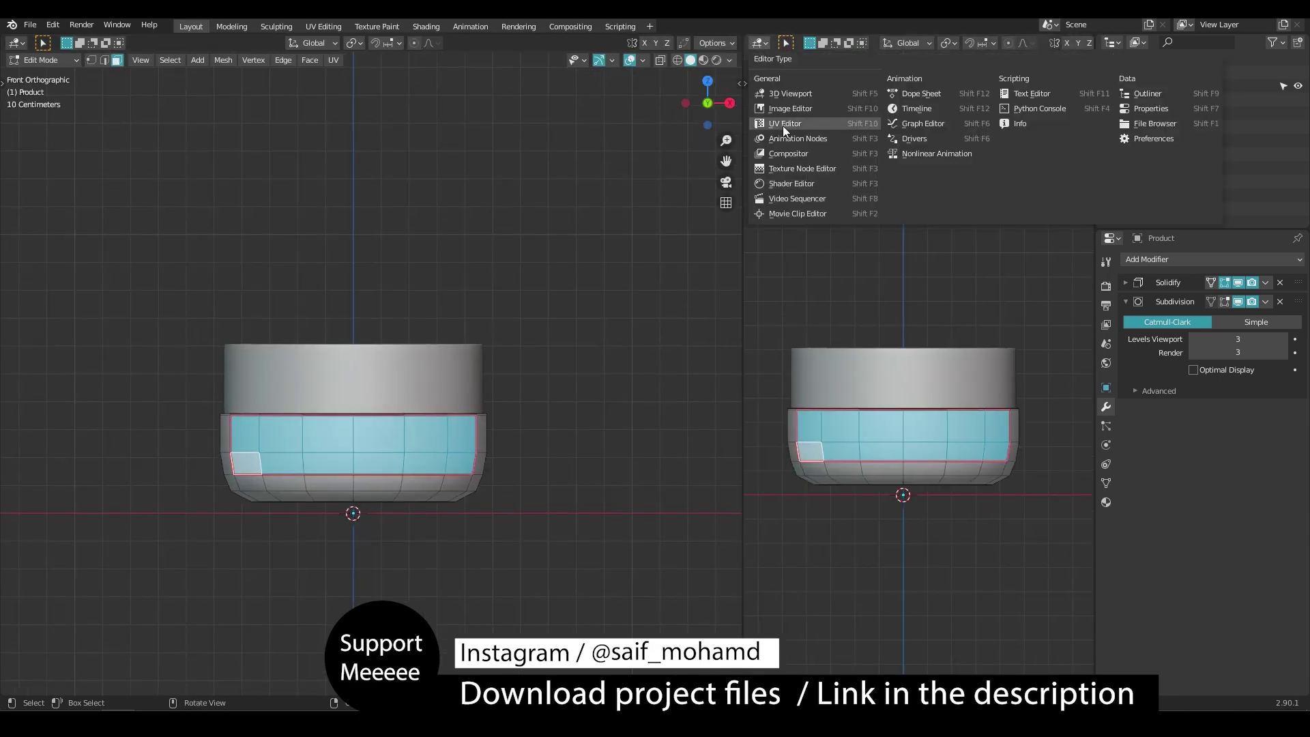
Switch the second viewport to the UV Editor and create a new color grid image
click(784, 123)
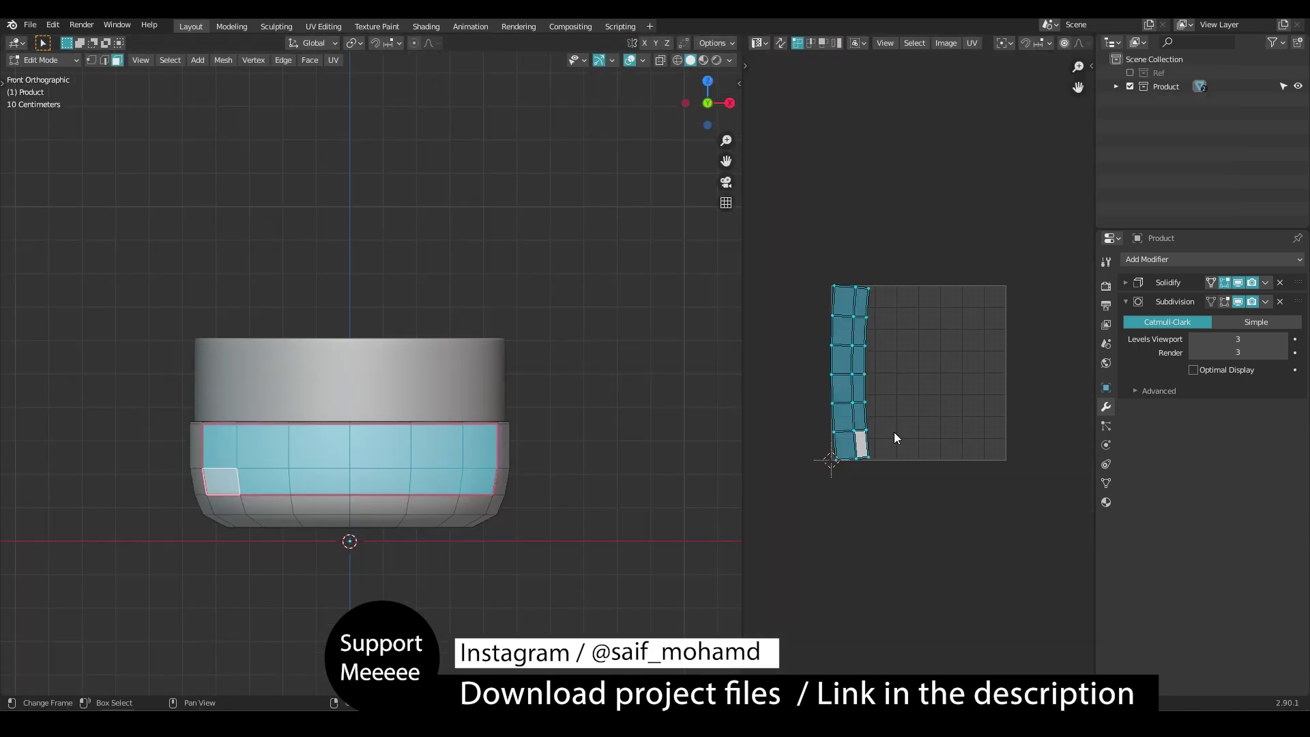
click(968, 43)
click(976, 58)
click(947, 202)
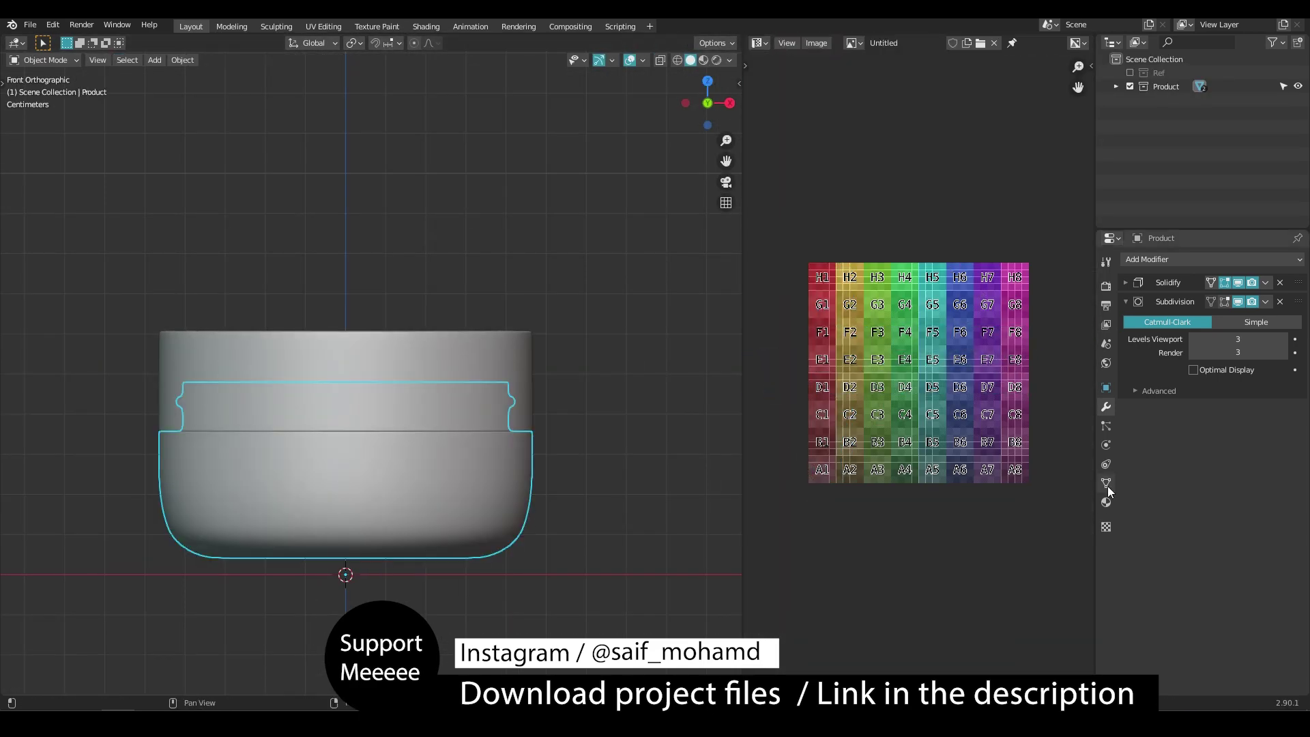
Use the color grid image as the jar material's base color and straighten the label UVs into rectangles spanning cells F2 to F7
click(1105, 502)
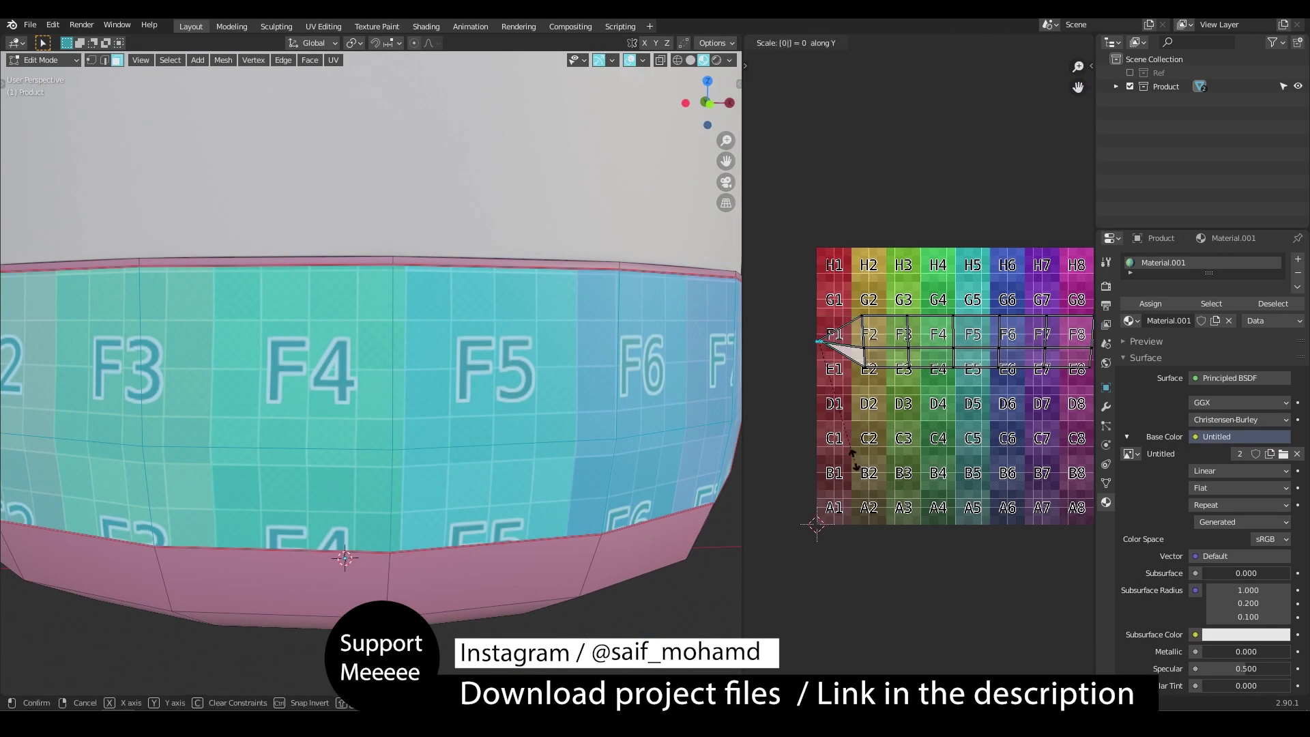
click(898, 402)
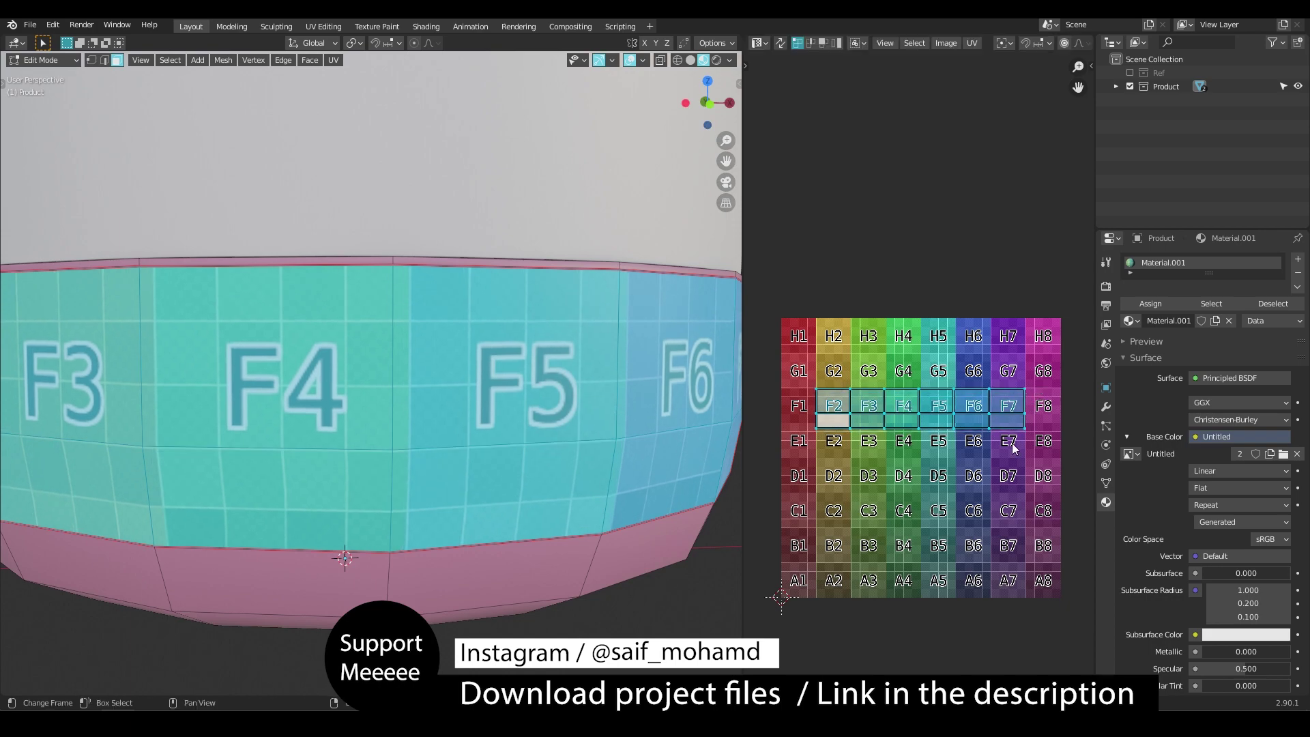
scroll(1014, 448, up, 3)
scroll(1014, 448, down, 2)
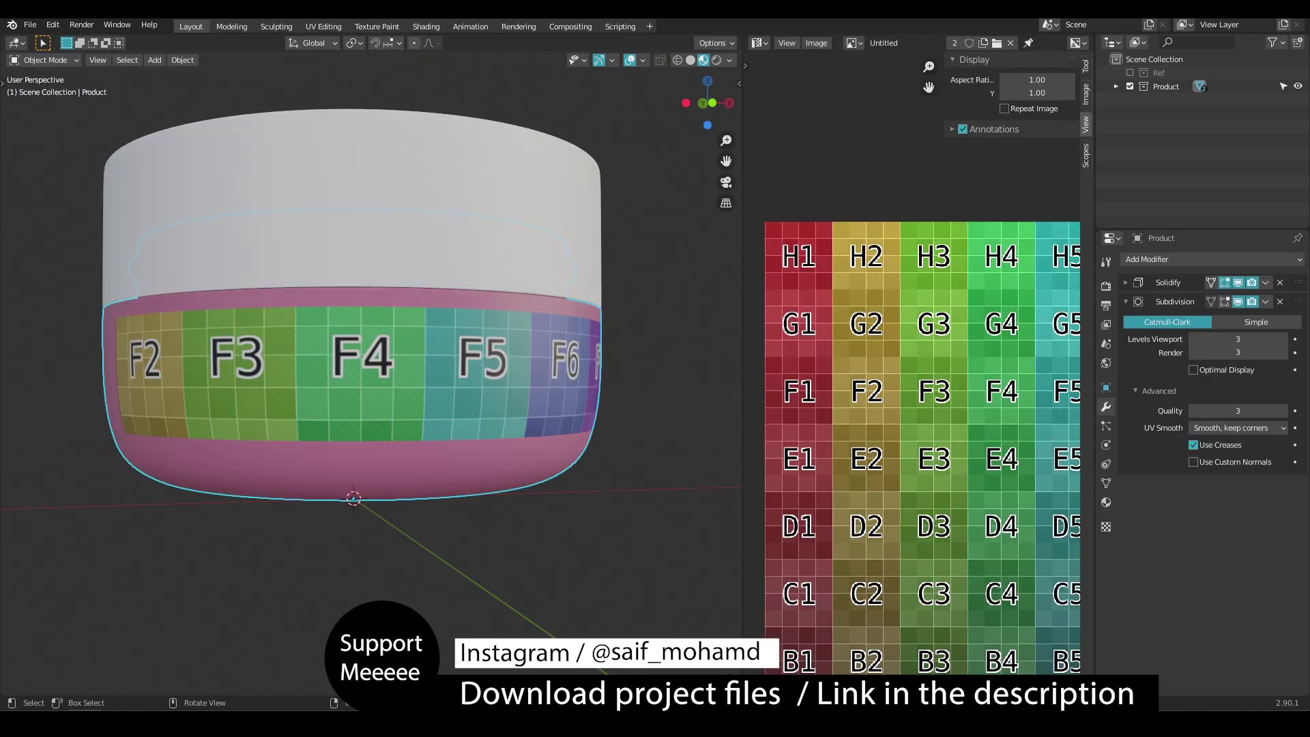
Inspect the color grid on the jar's label area and save the file
middle_drag(502, 342, 462, 343)
scroll(462, 343, up, 3)
key(ctrl+s)
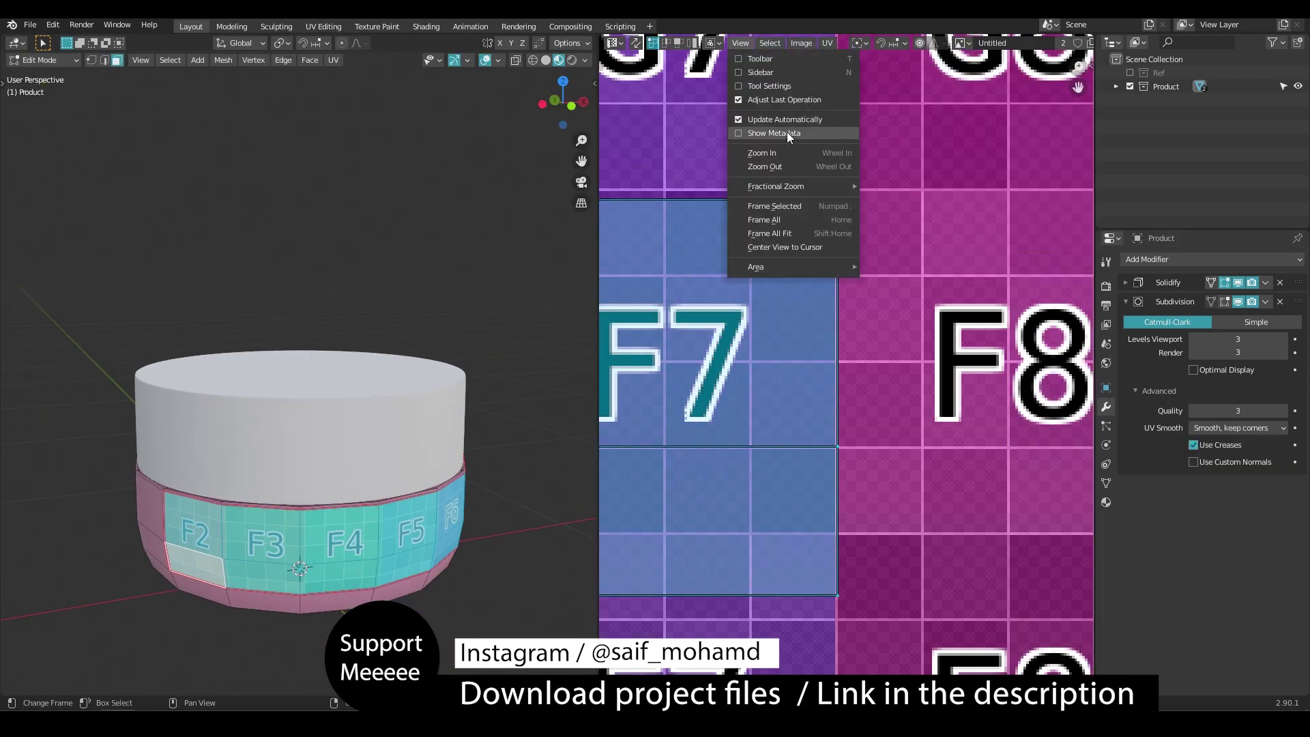
Review the UV layout options for the jar's label, deselect its faces and leave Edit Mode
mouse_move(799, 40)
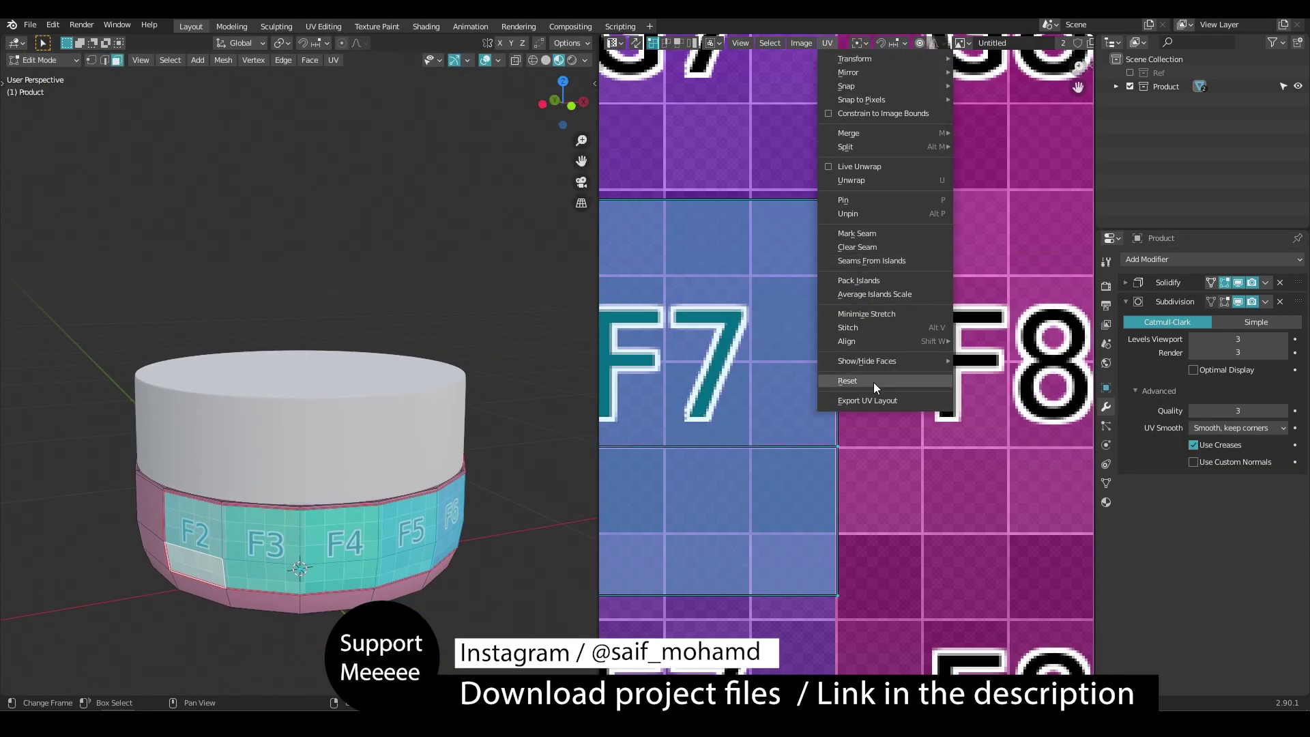
middle_drag(372, 501, 320, 414)
key(alt+a)
key(Tab)
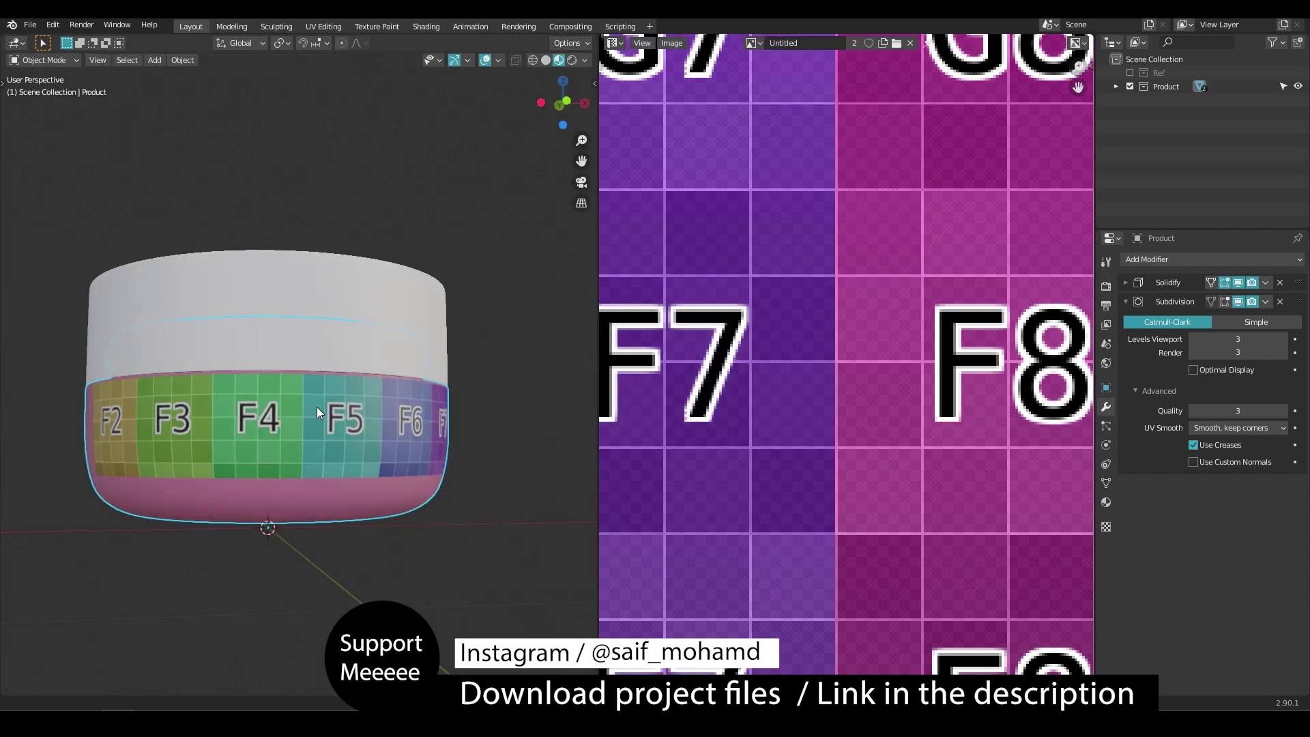
key(Tab)
scroll(319, 414, up, 2)
key(Tab)
Open the lid in Edit Mode and unwrap its top faces
middle_drag(402, 454, 323, 553)
click(301, 311)
key(Tab)
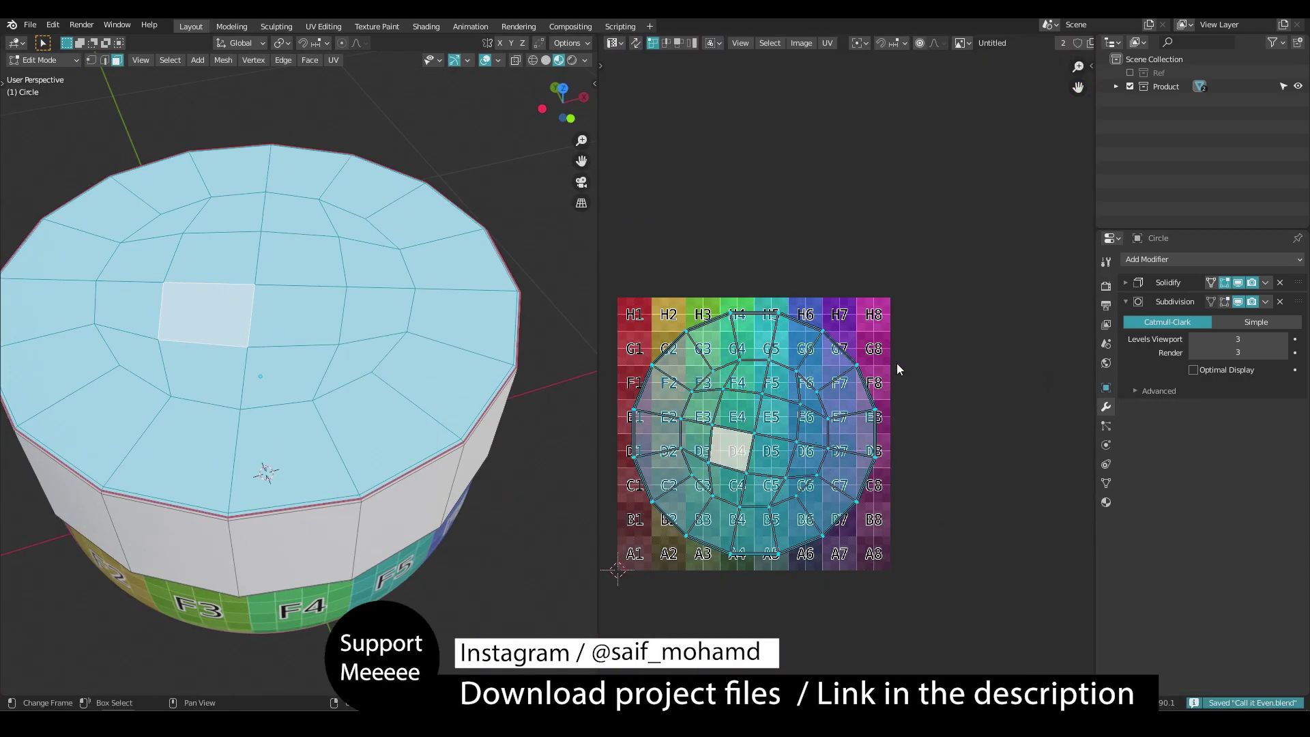
Assign Material.001 with the color grid to the lid and rotate its top UVs until the grid reads upright from above
click(1106, 502)
scroll(287, 341, up, 3)
key(r)
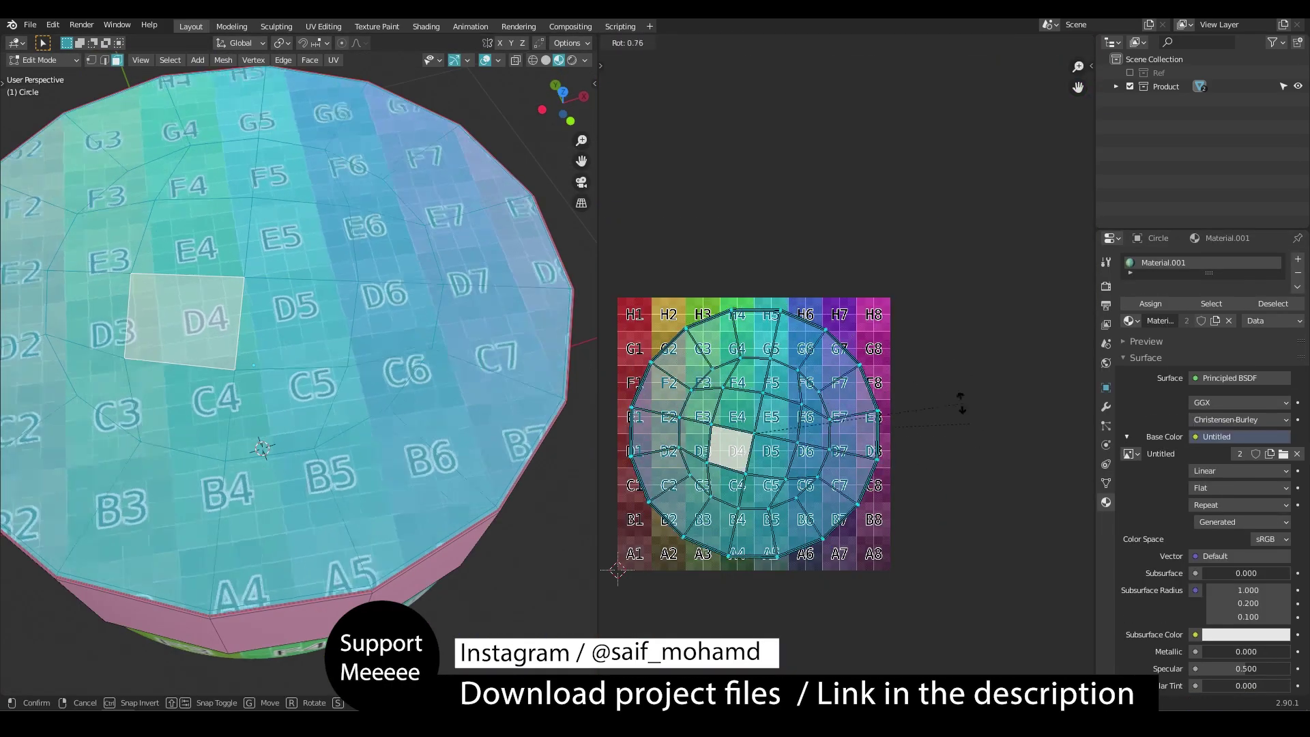
click(961, 403)
key(KP_7)
key(r)
click(898, 437)
key(Tab)
middle_drag(368, 382, 347, 290)
scroll(347, 290, up, 4)
scroll(346, 289, down, 3)
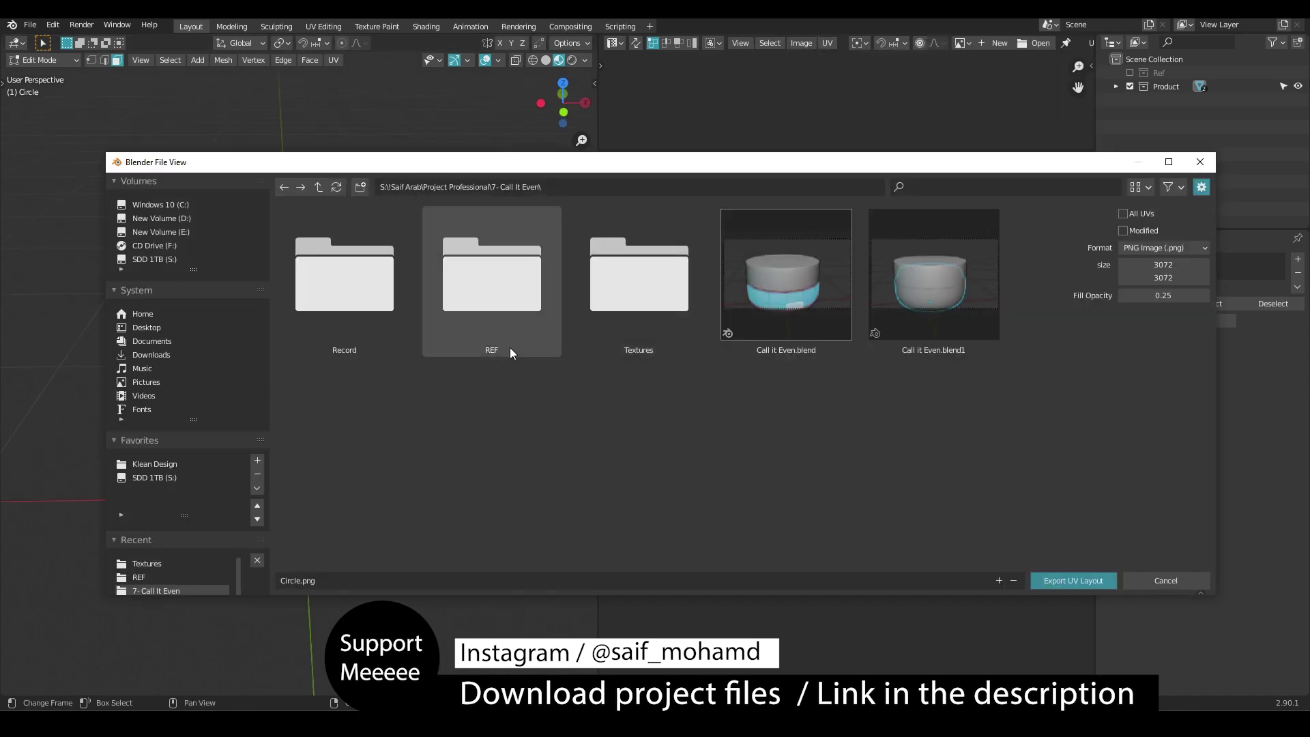
Finish exporting the lid's UV layout, switch to Photoshop and open Product_UV.png from the 7- Call It Even project folder
double_click(491, 287)
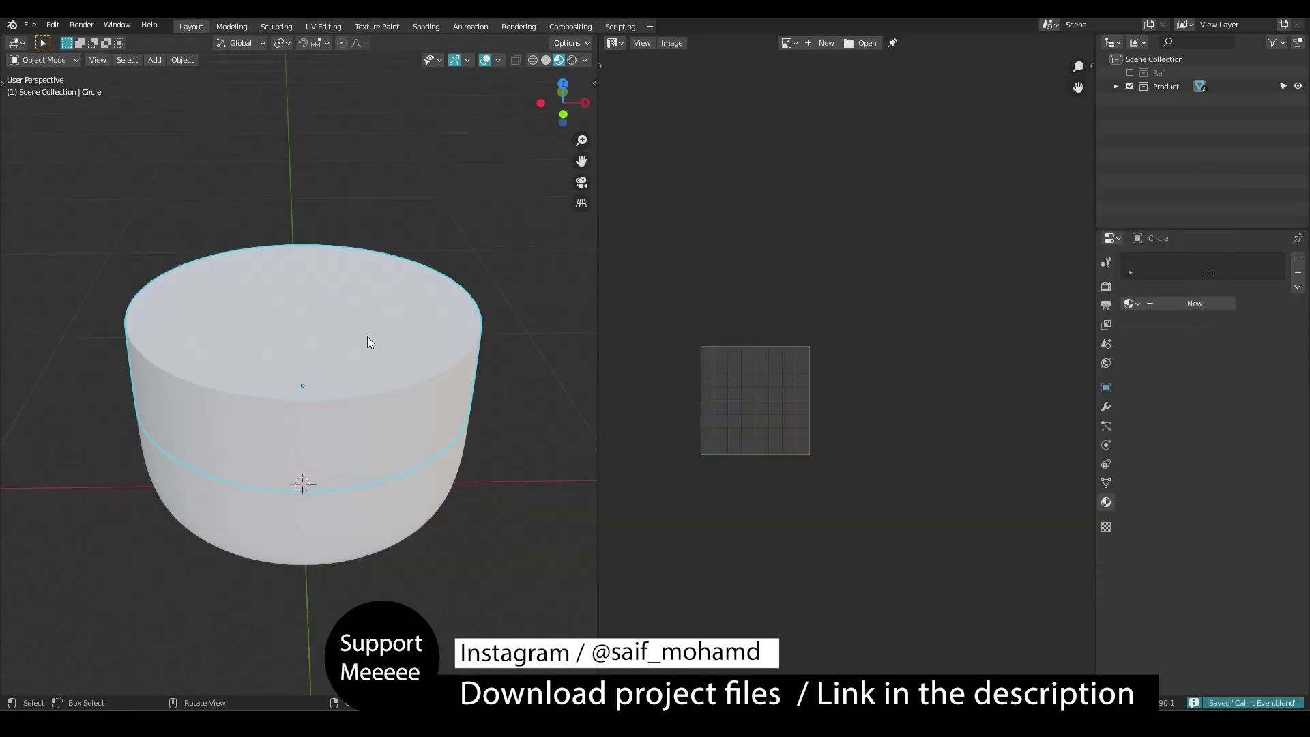
key(super)
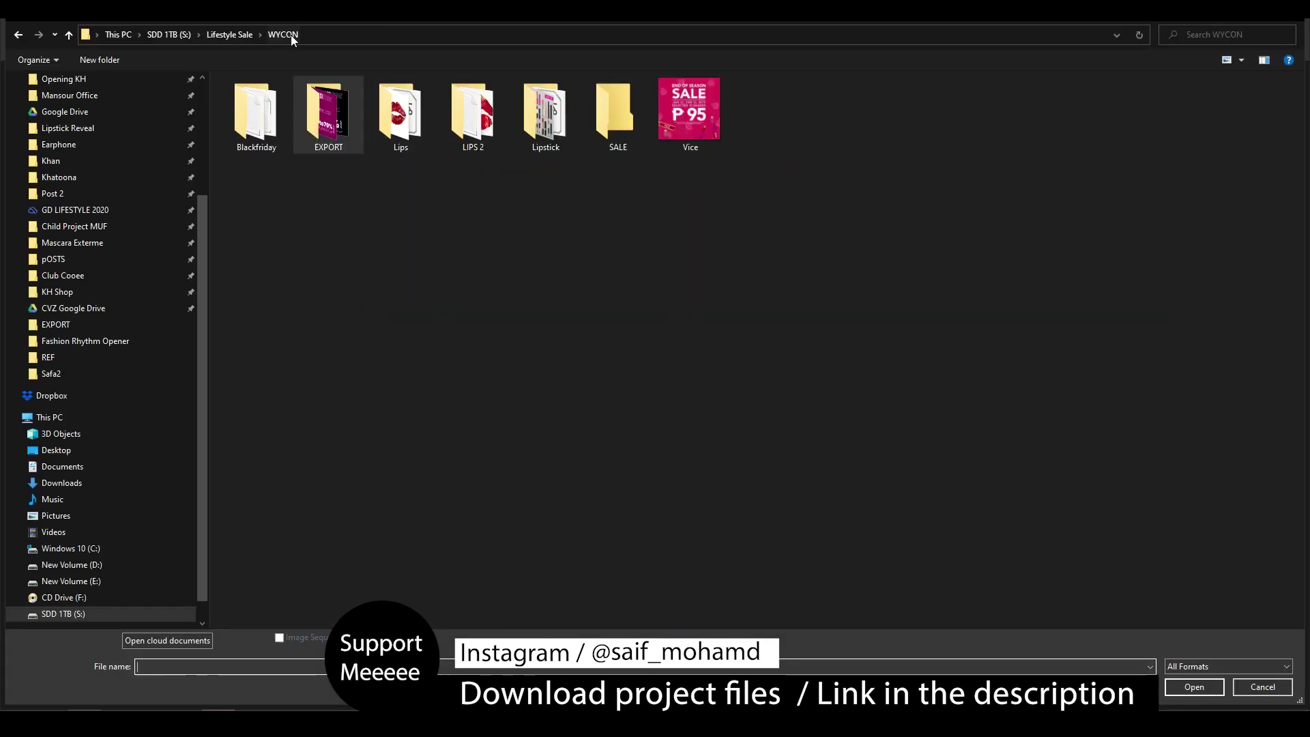
click(169, 34)
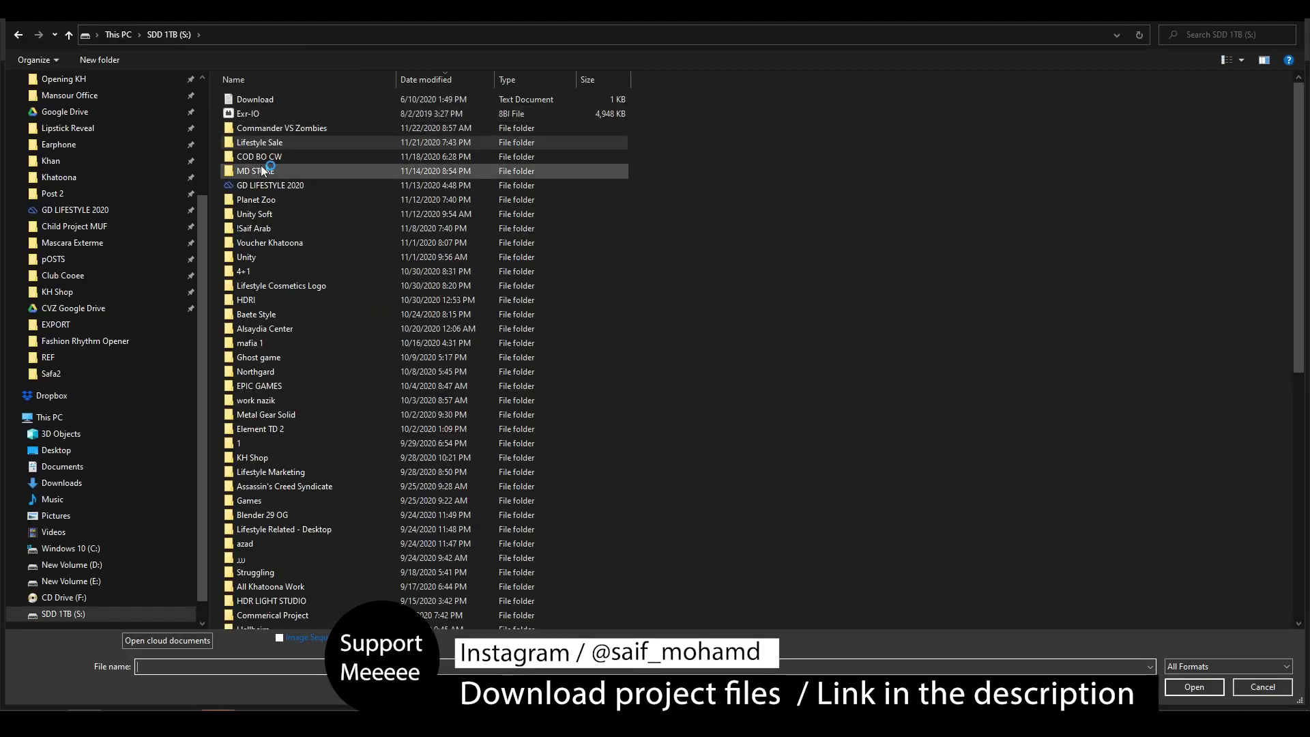
double_click(266, 156)
double_click(834, 116)
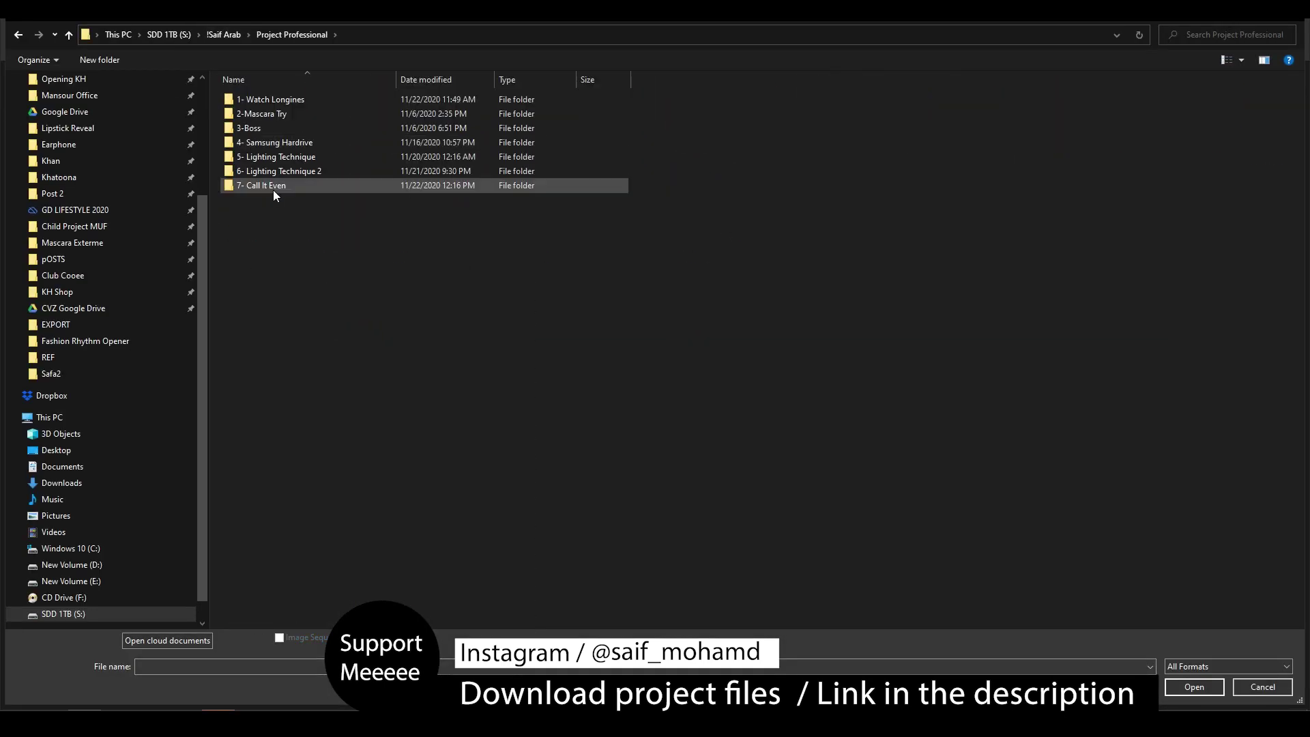
double_click(315, 119)
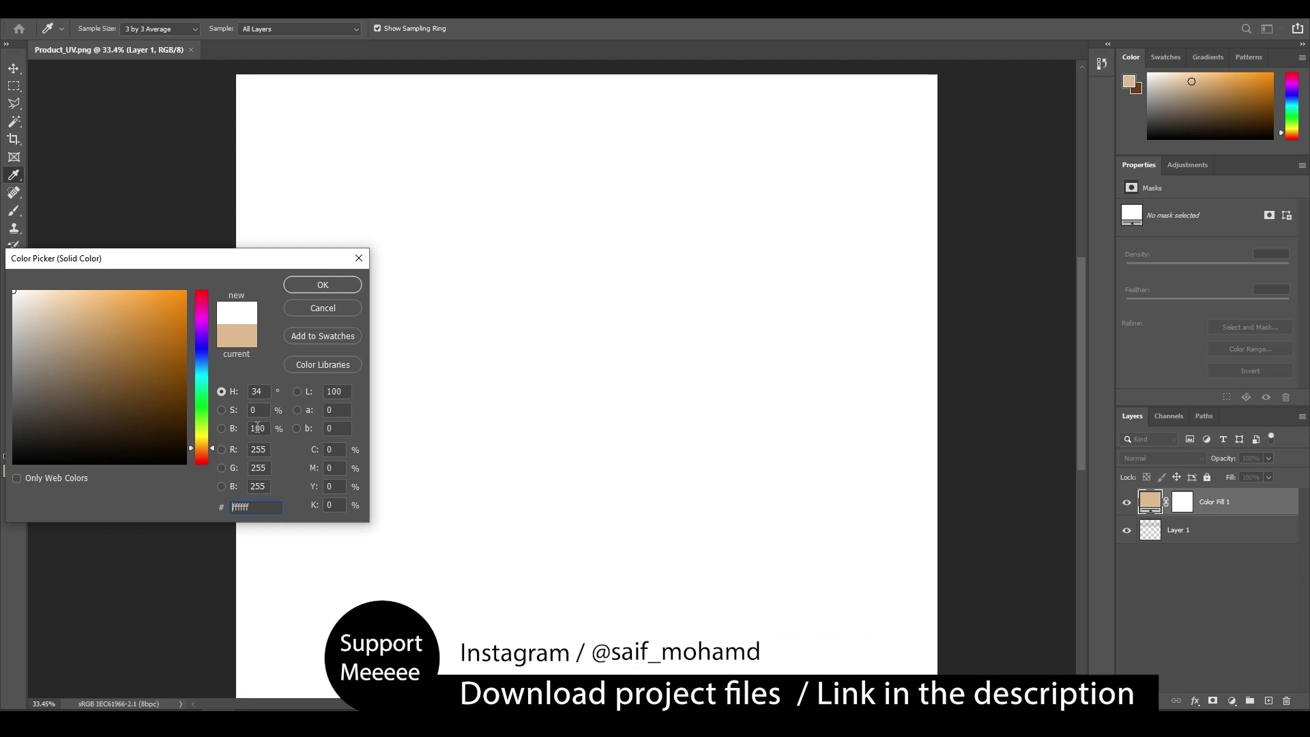
Add a magenta solid color fill behind the UV layout and set the POSH lettering in Acumin Variable Concept Wide Black
key(Return)
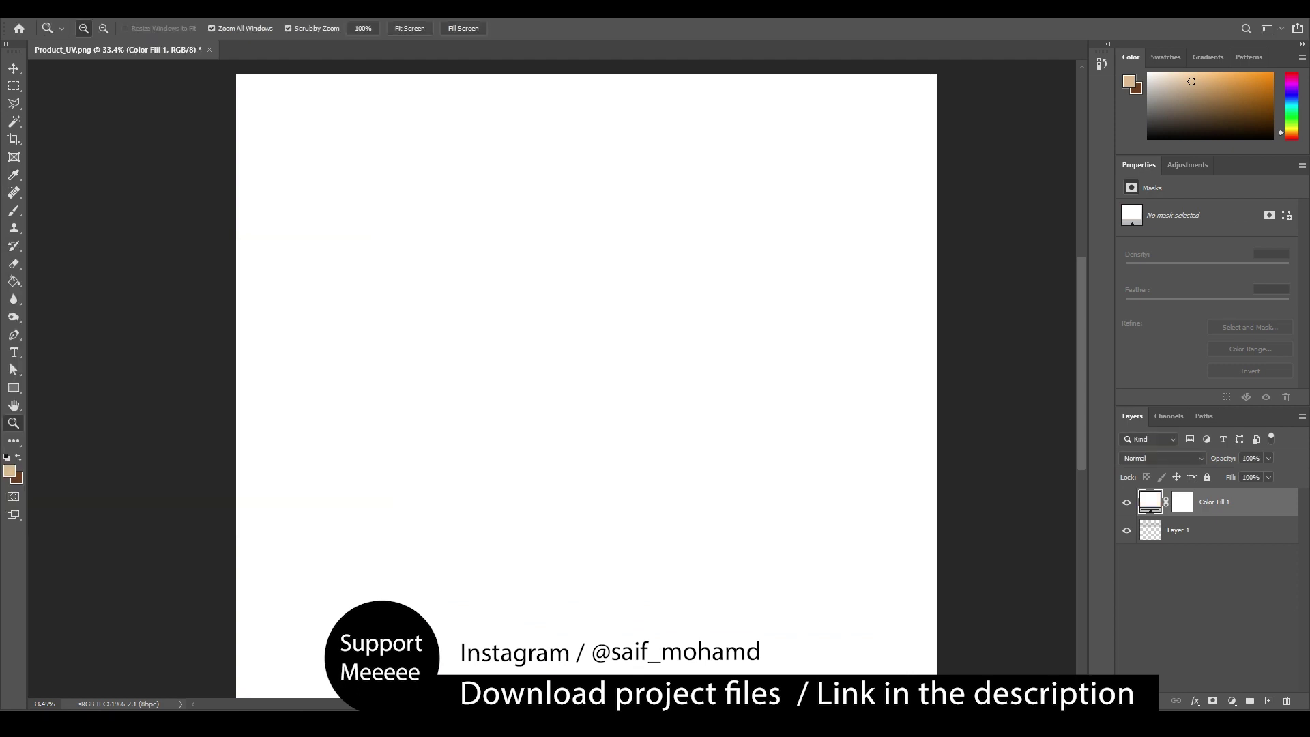
double_click(1150, 505)
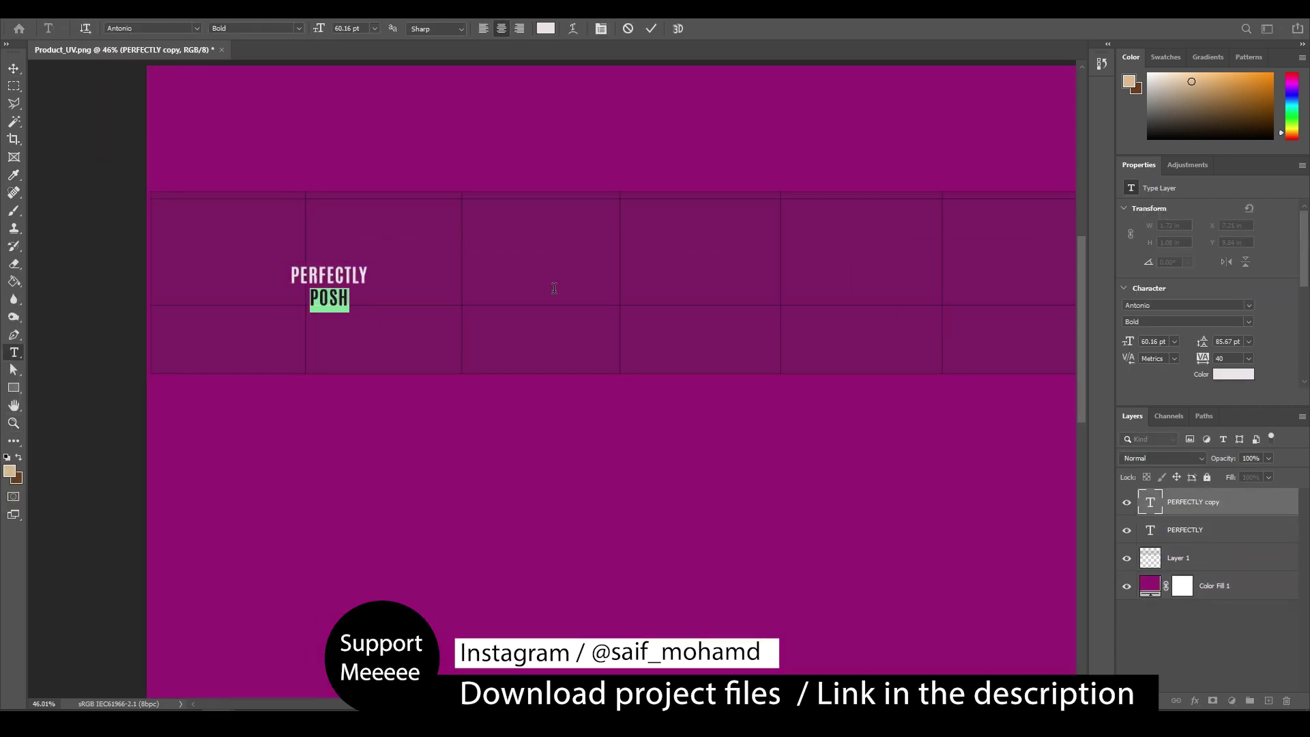
click(1187, 305)
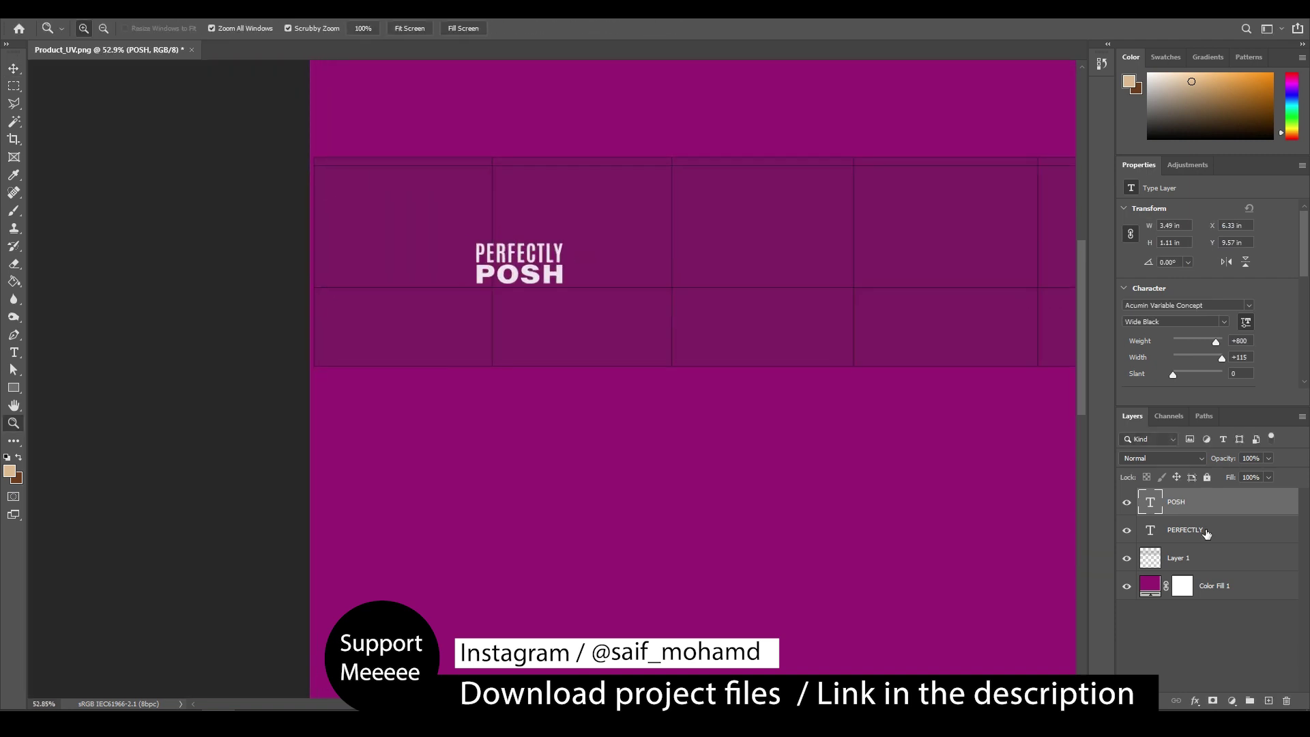
Add a CALL IT EVEN text beside PERFECTLY POSH and set its font to Acumin Variable Concept SemiCondensed ExtraLight
alt+scroll(959, 430, down, 3)
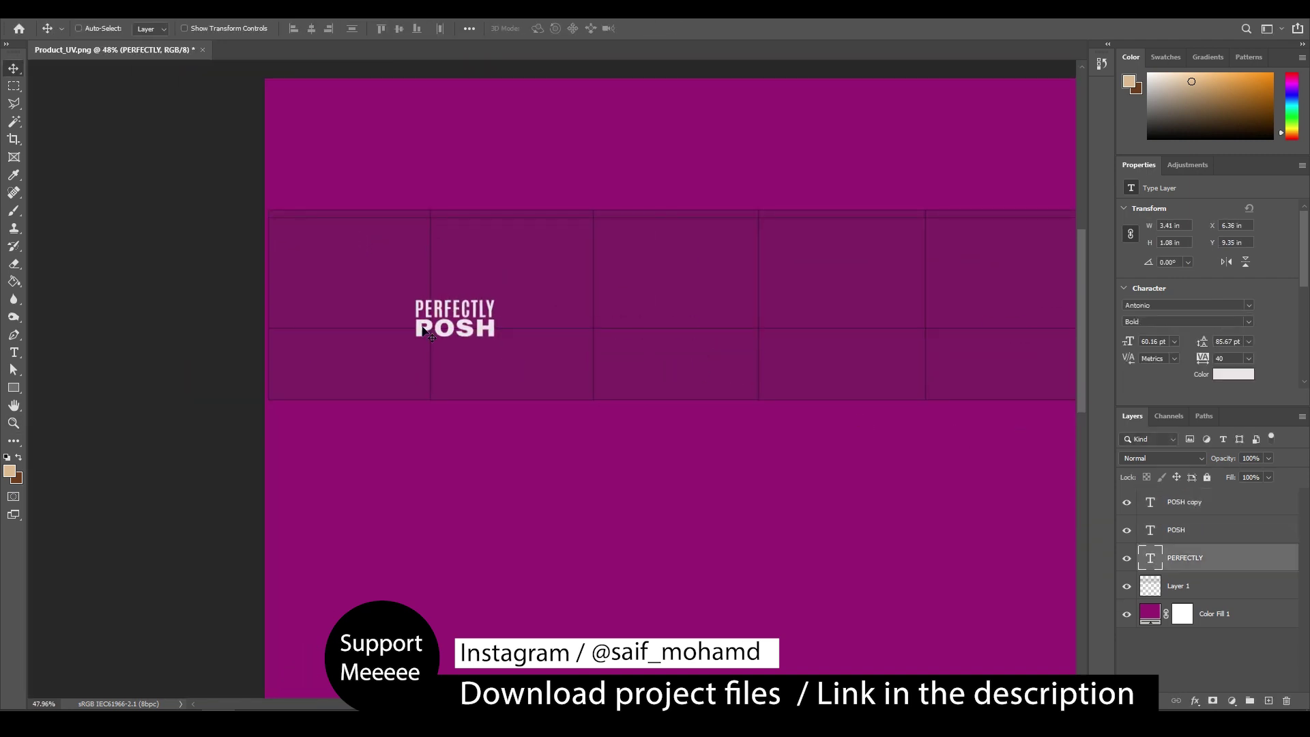
click(1150, 305)
text(regular)
text(cumin Variable Concept)
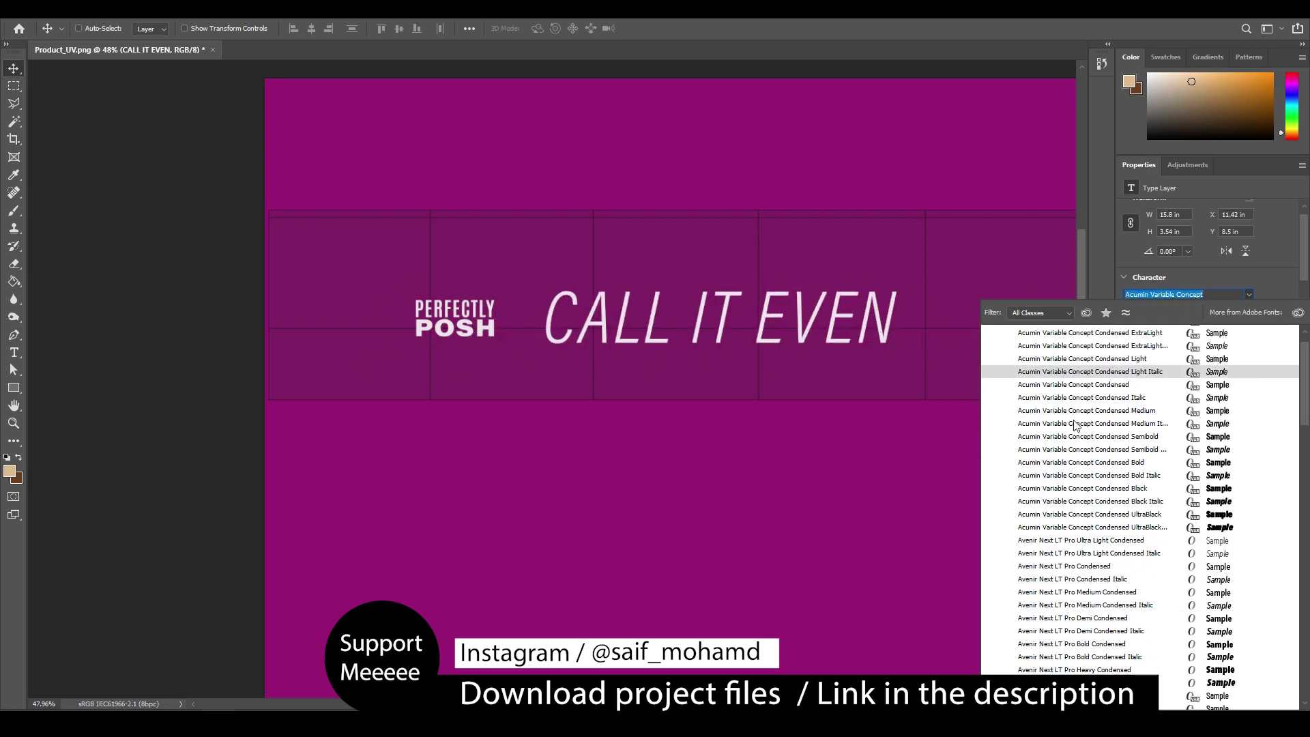
scroll(1089, 653, down, 10)
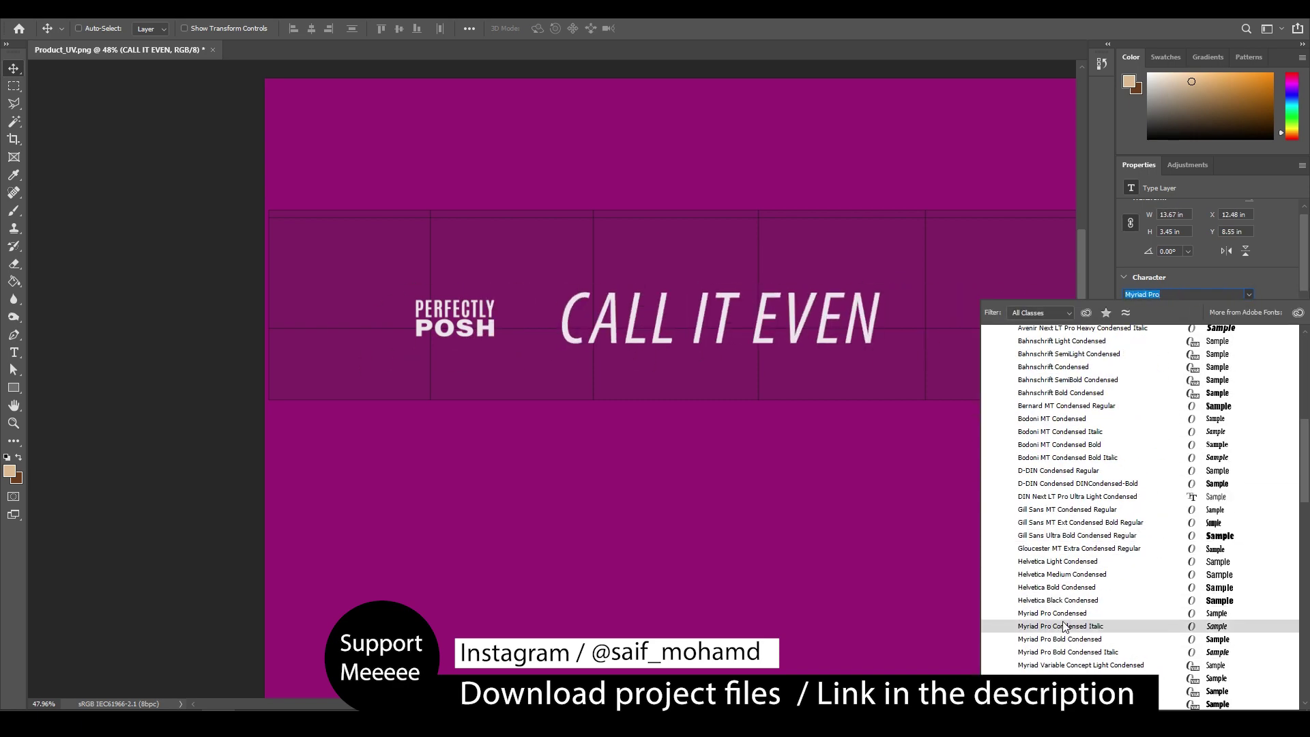
scroll(1073, 667, down, 7)
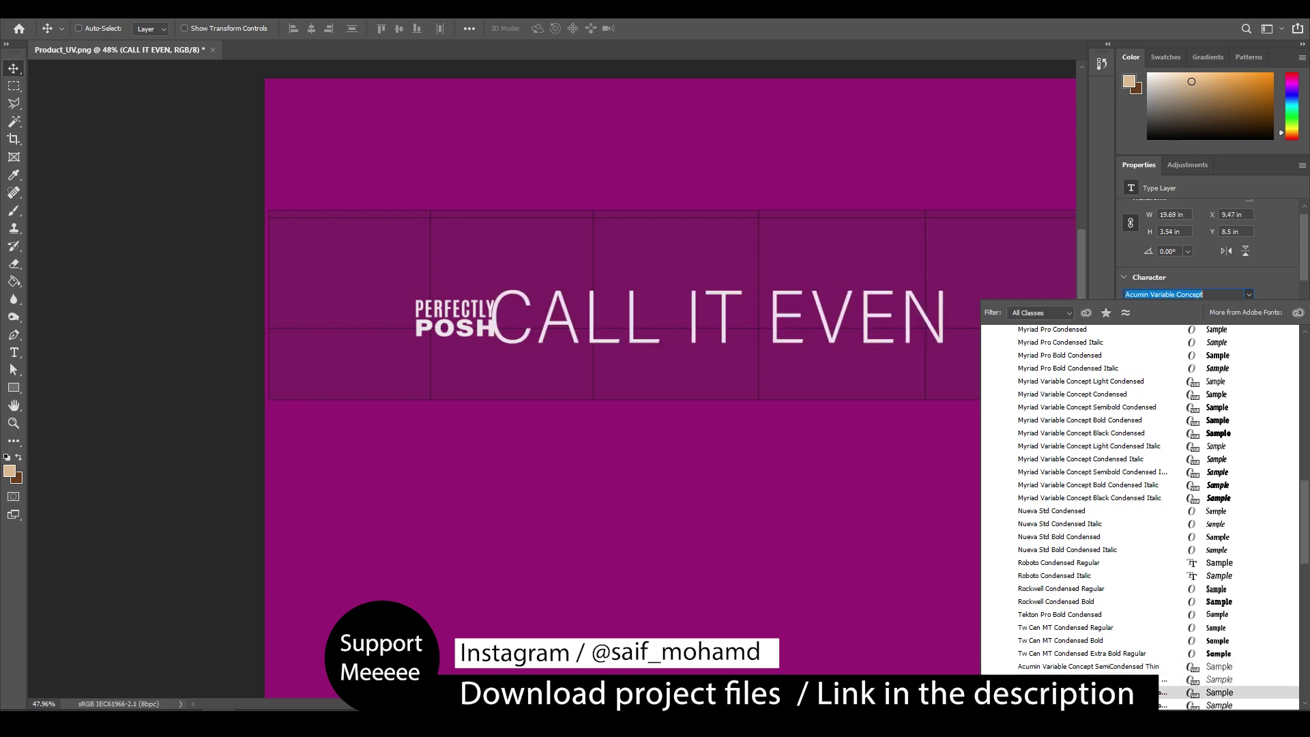
click(1072, 667)
Tighten the letter spacing of CALL IT EVEN and stretch the text to about 15.8 by 5.1 in
double_click(1150, 530)
key(alt+Left)
key(alt+Left)
key(alt+Left)
key(alt+Left)
ctrl+drag(714, 279, 714, 276)
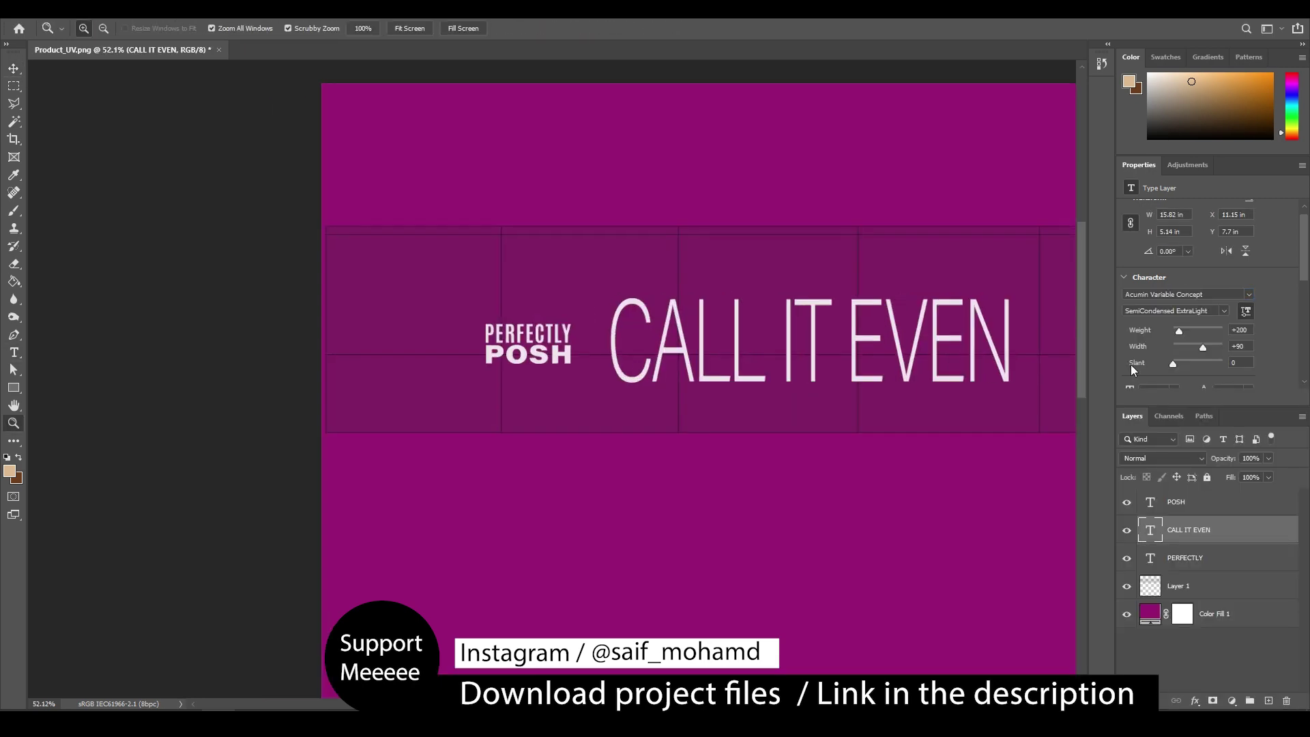
Change CALL IT EVEN to the Condensed Medium style and scale all three texts together to about 22 by 4.4 in
click(1174, 310)
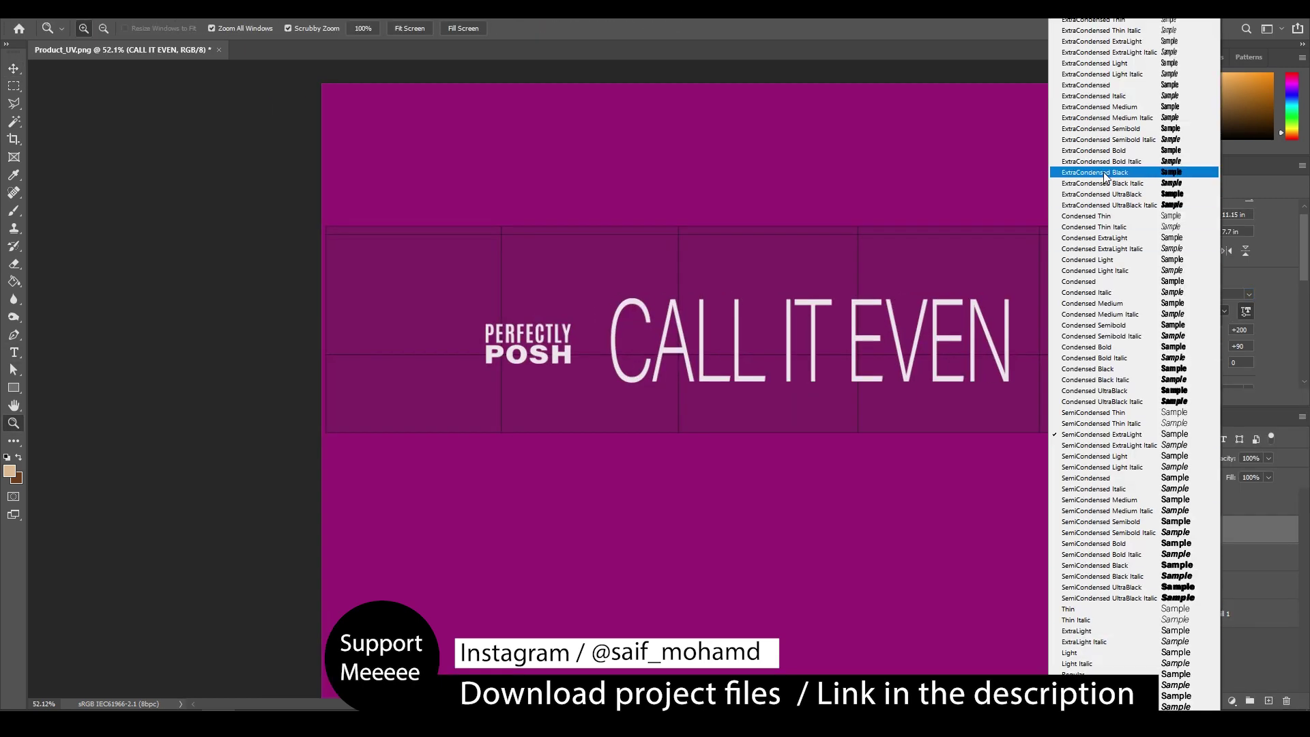
click(1103, 307)
drag(1039, 276, 378, 243)
key(ctrl+0)
key(ctrl+t)
alt+drag(634, 168, 640, 164)
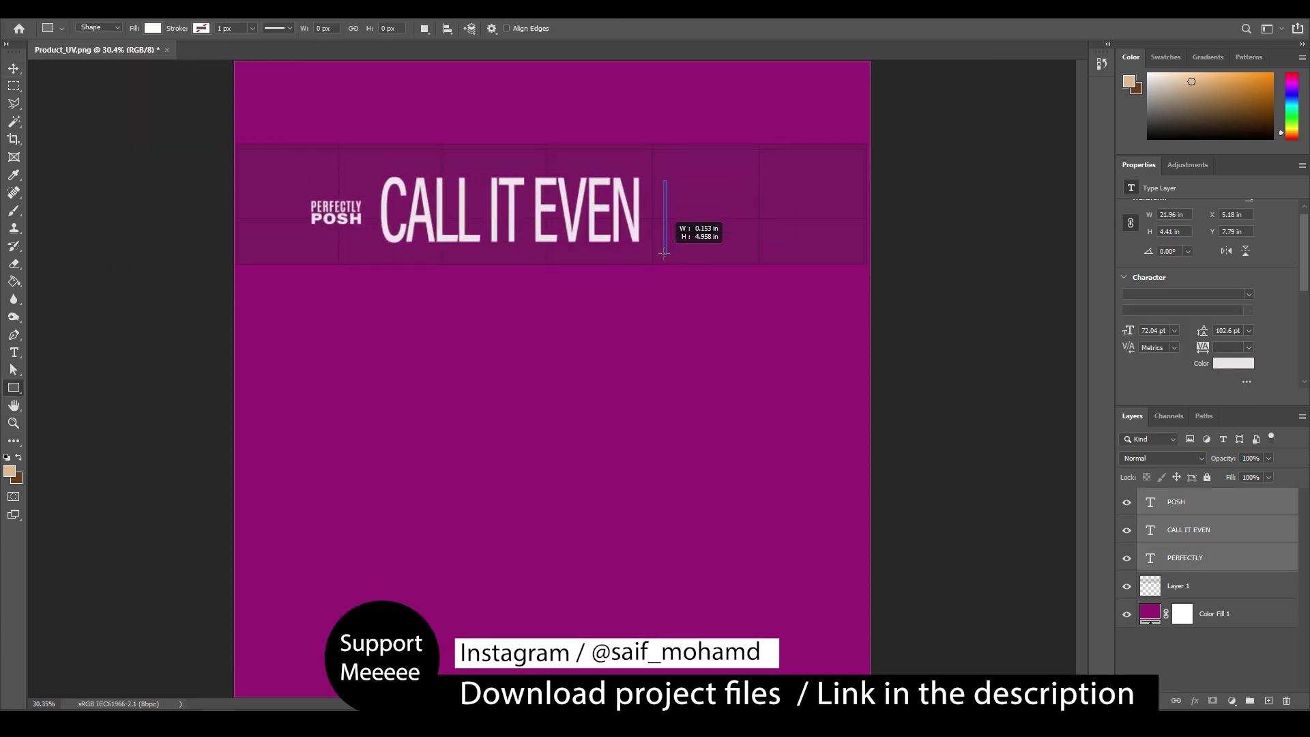
Draw a thin white vertical divider after CALL IT EVEN, about 0.15 by 5 in, and shorten it toward the letters' height
drag(664, 254, 665, 253)
alt+scroll(662, 188, up, 7)
key(v)
drag(672, 238, 666, 222)
alt+scroll(667, 224, up, 10)
drag(673, 139, 673, 137)
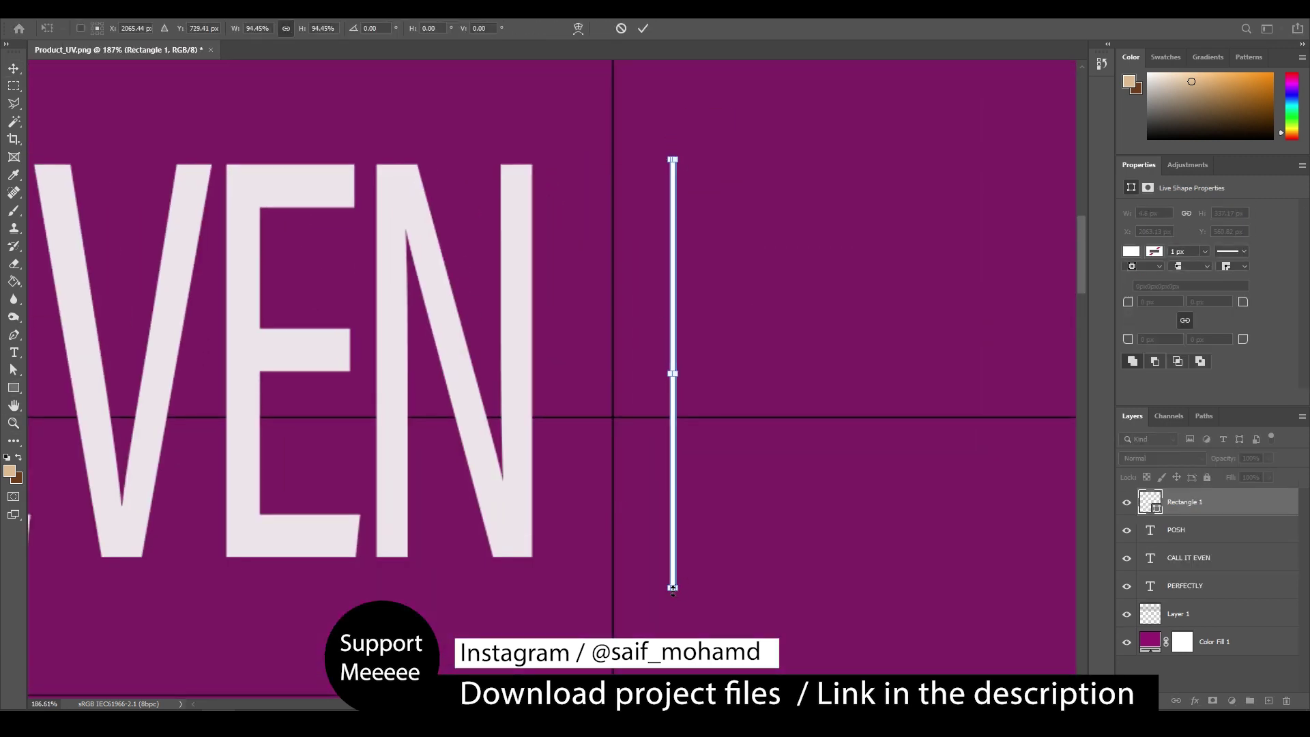
drag(673, 590, 673, 560)
key(Return)
Refine the divider to about 2.6 by 309 px, place it closer to CALL IT EVEN, and save the artwork as Product_Texture.psd
drag(664, 287, 705, 441)
key(Return)
key(ctrl+t)
key(Return)
drag(592, 254, 489, 228)
drag(624, 354, 648, 354)
drag(713, 158, 737, 158)
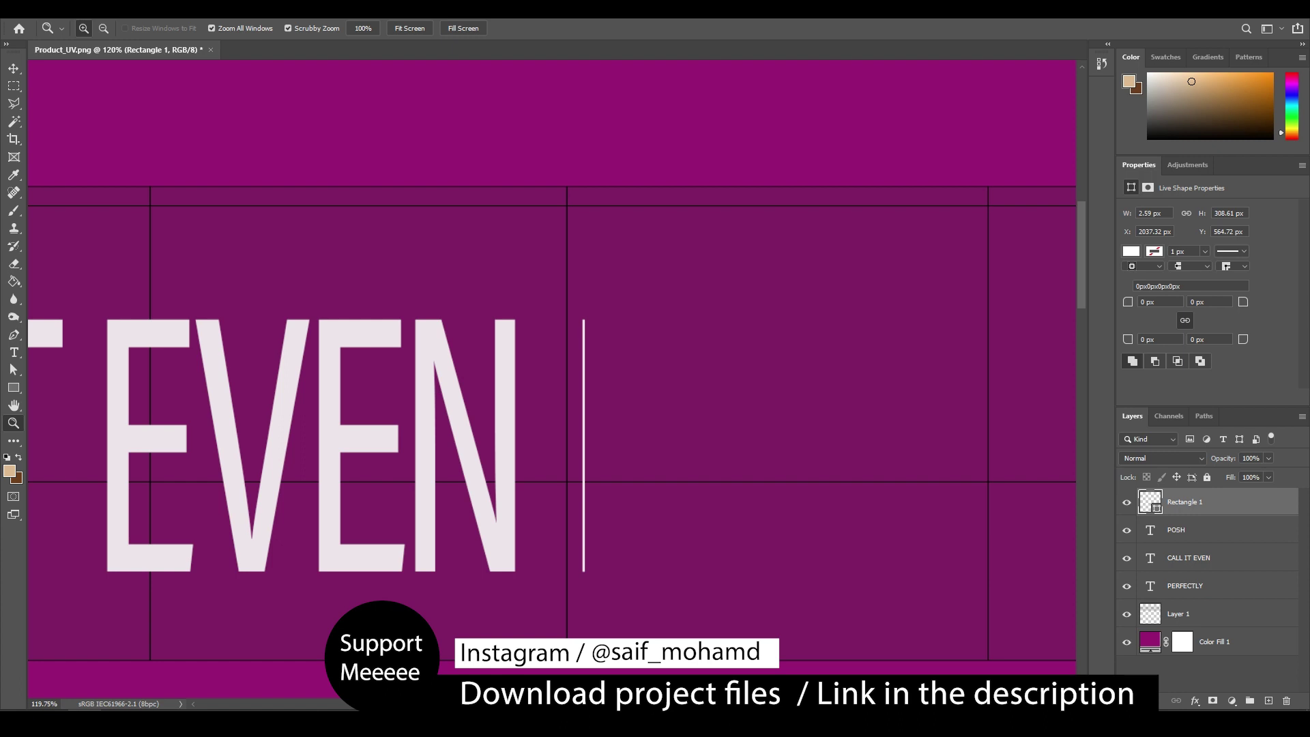
drag(629, 489, 570, 489)
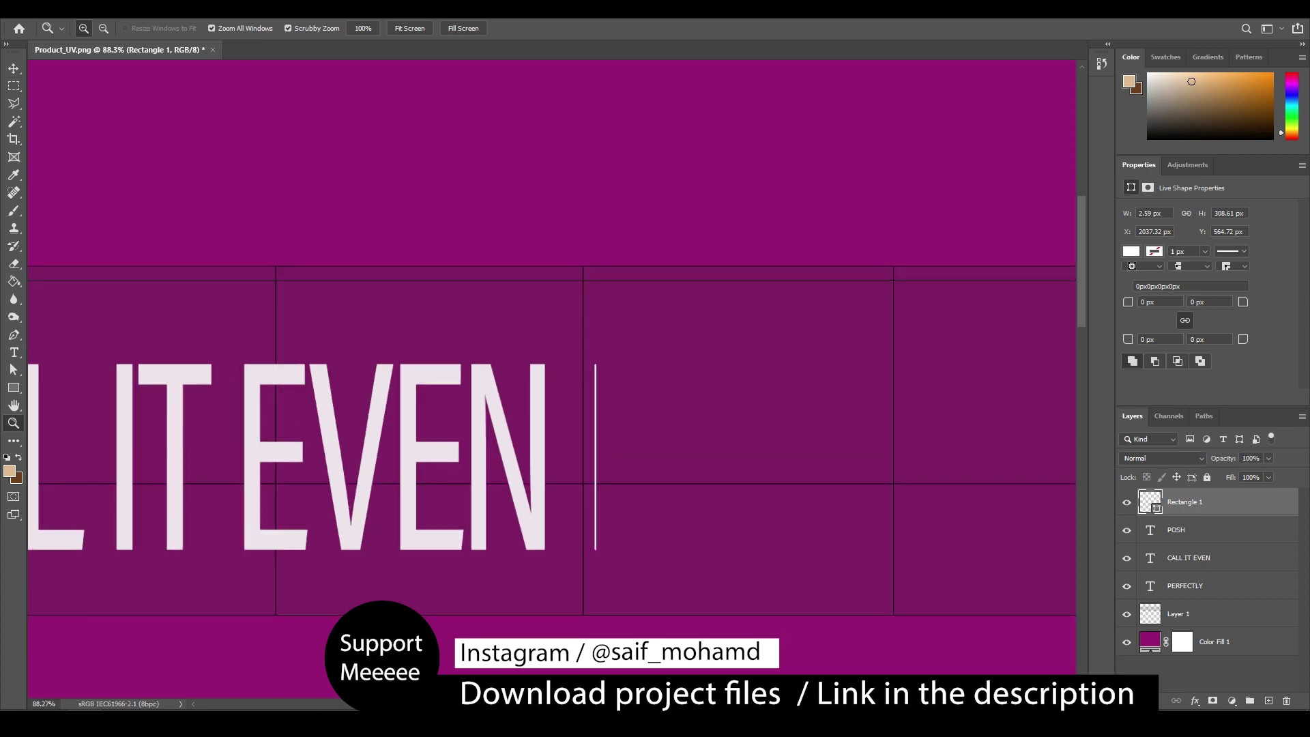
drag(727, 486, 548, 491)
key(ctrl+s)
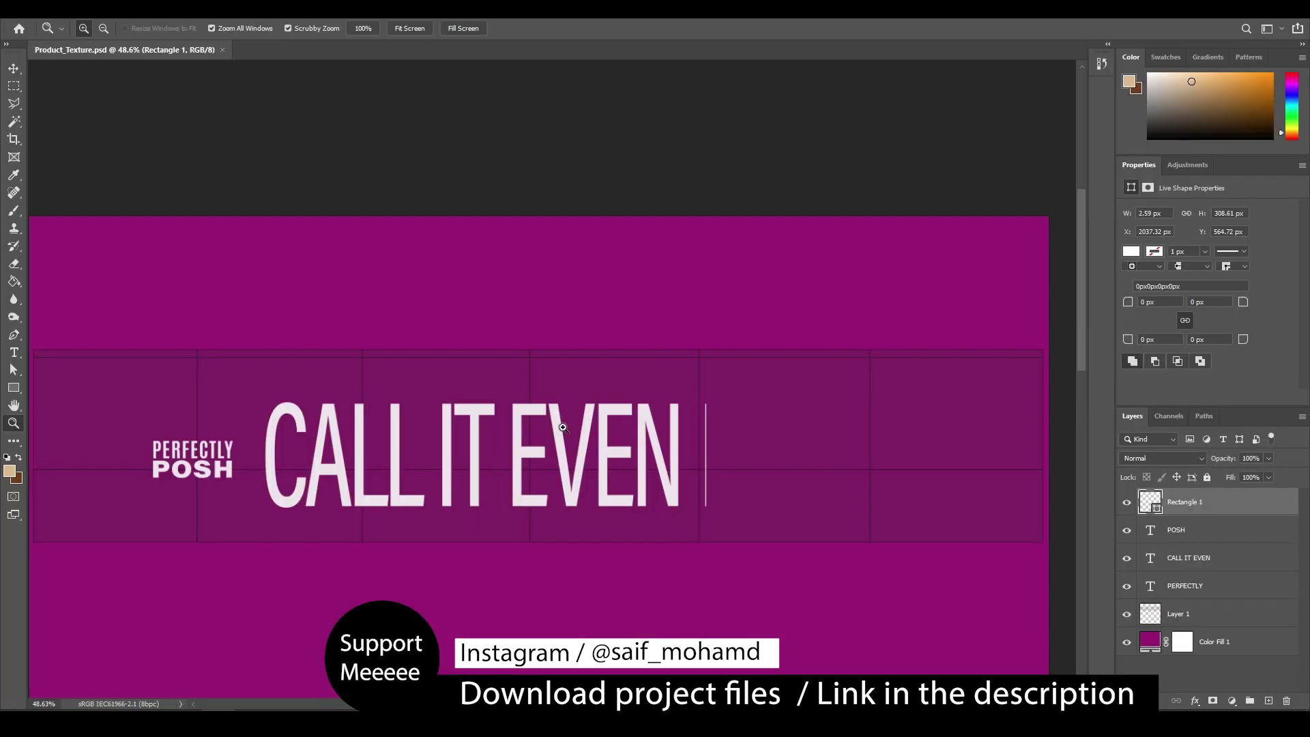
Duplicate the PERFECTLY text past the divider and replace its content with "1 minute anti - aging" and "microdermabasion fix" on two lines
drag(614, 467, 809, 508)
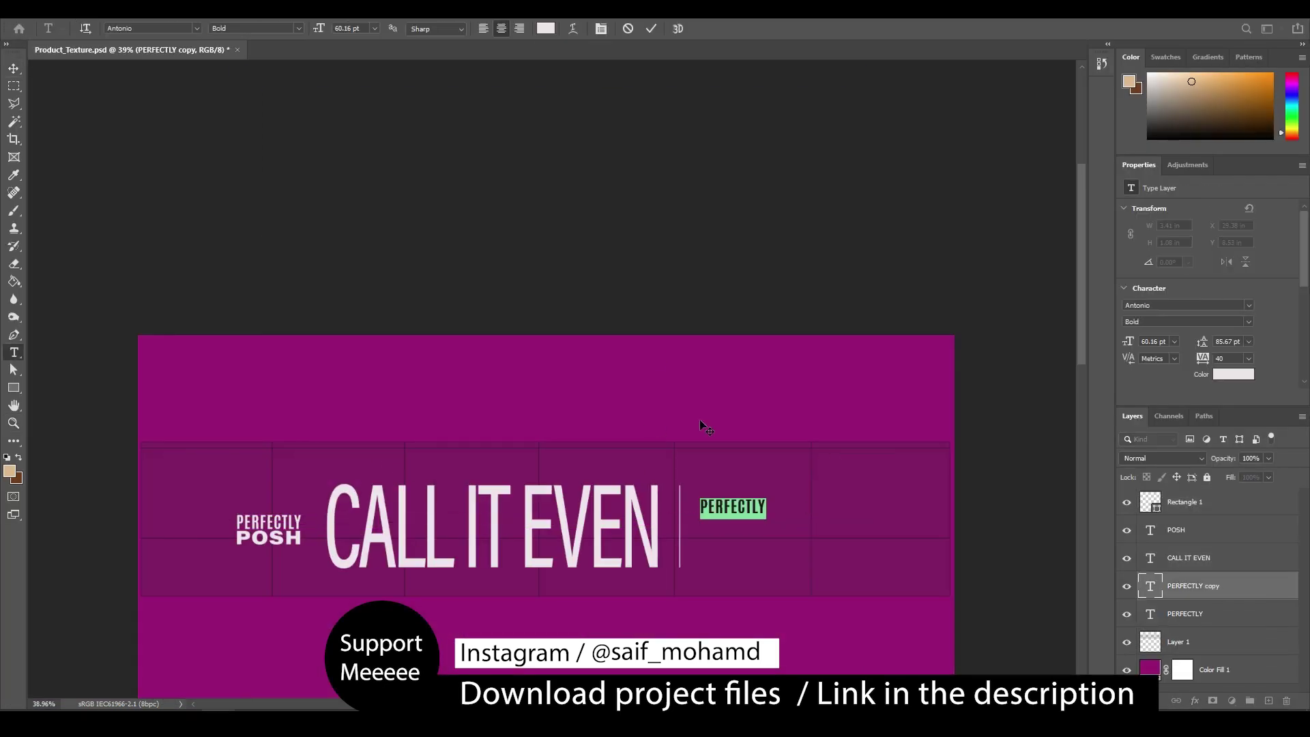
text(1 minute anti - aging)
key(Return)
text(mi)
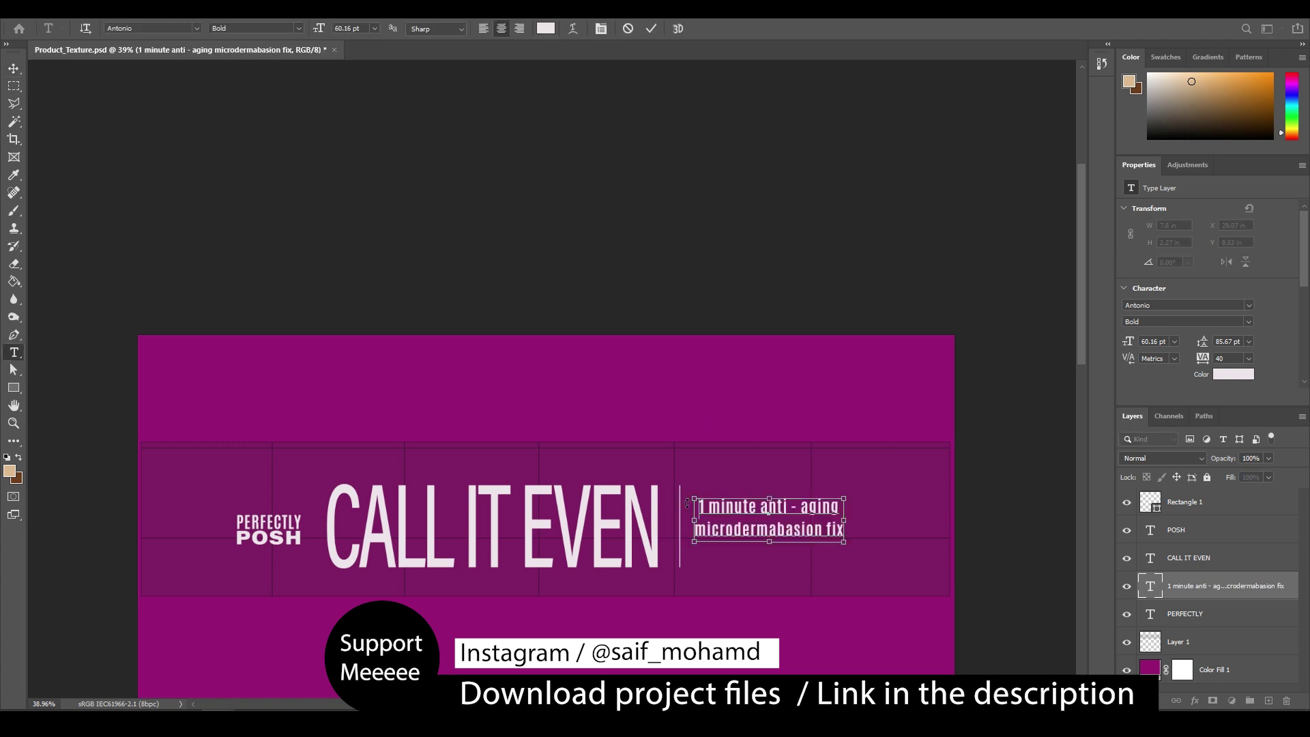
Left-align the tagline in all caps and set its font to Acumin Variable Concept SemiCondensed Medium Italic
drag(1308, 315, 1307, 242)
double_click(1150, 586)
click(1248, 306)
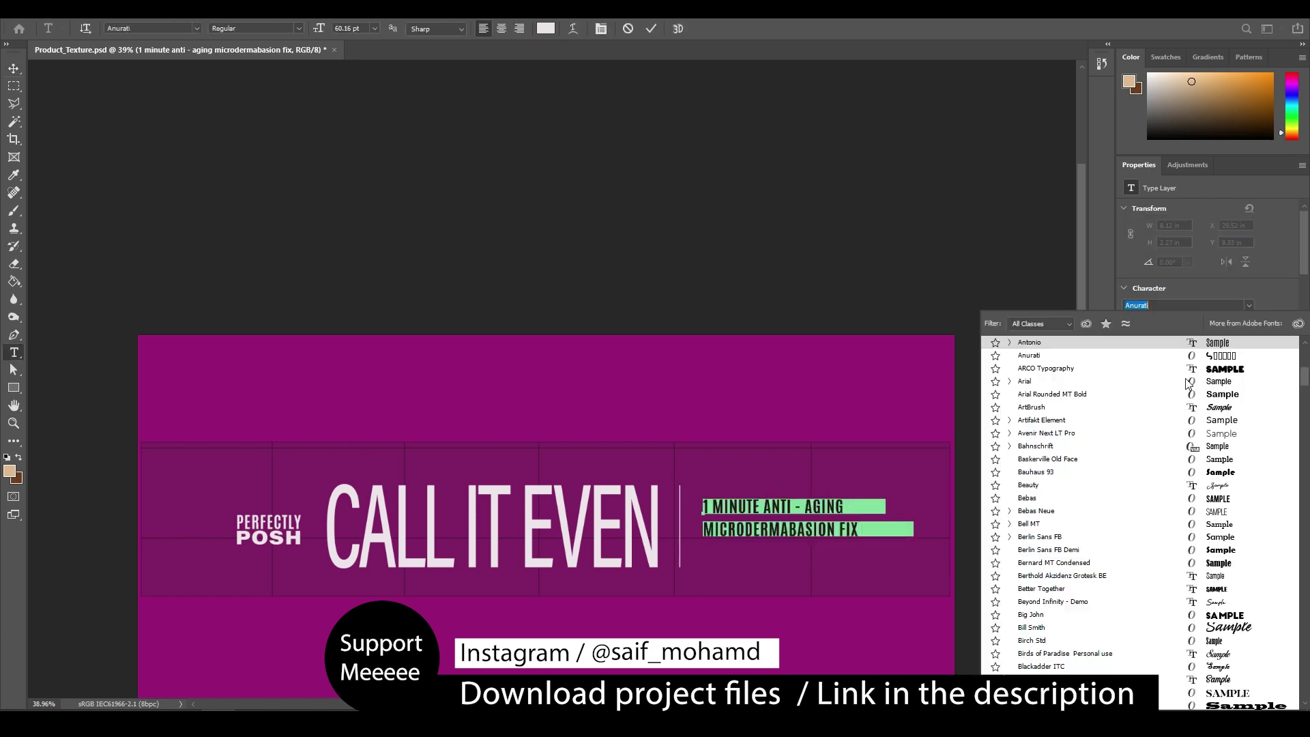
scroll(1079, 584, down, 20)
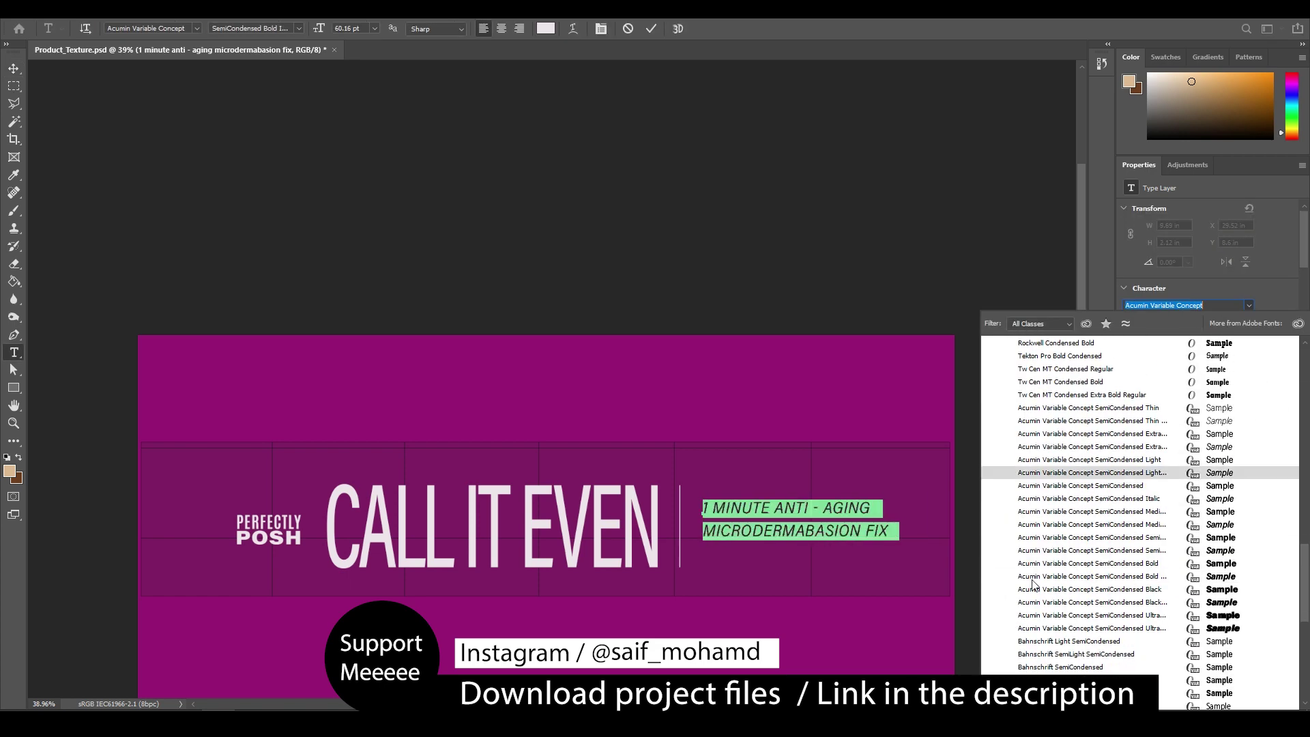
click(1039, 525)
Scale the tagline to about 11 by 3.3 in and shift all the lettering with the divider left along the label
key(ctrl+t)
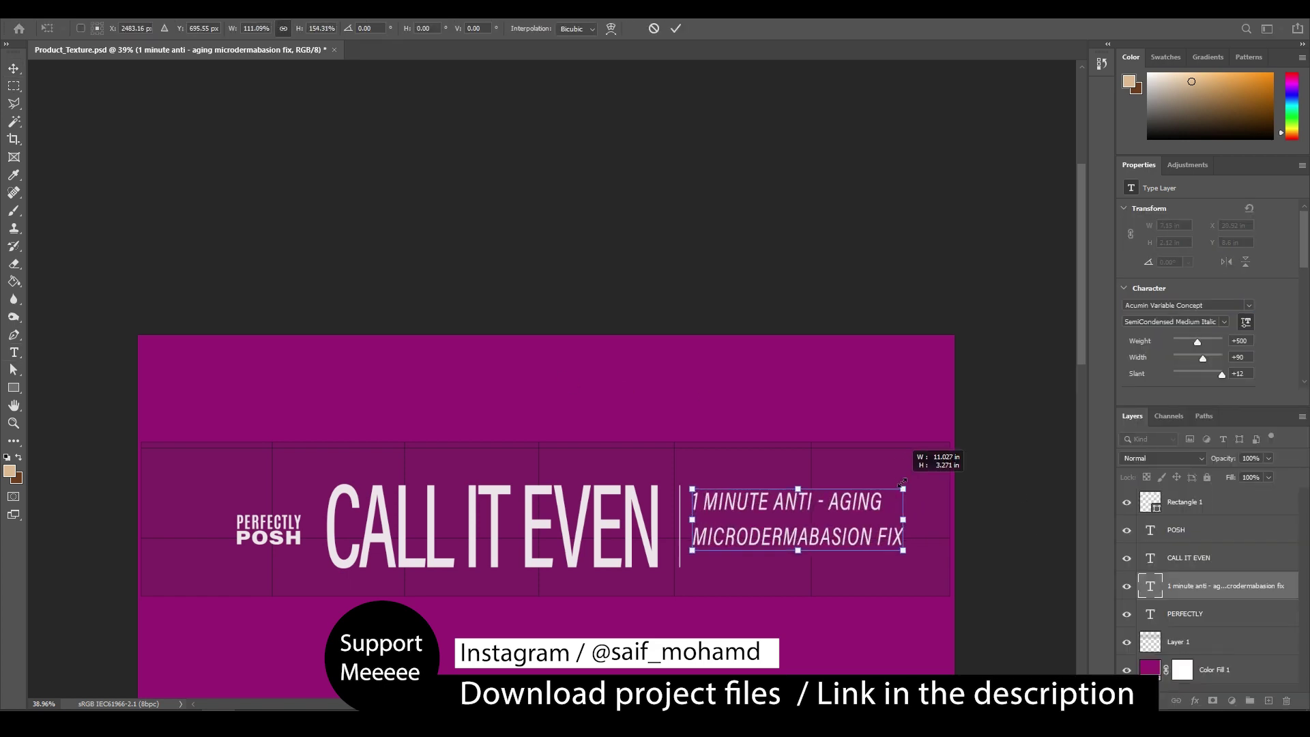
click(1184, 503)
shift+click(1186, 614)
drag(671, 542, 642, 542)
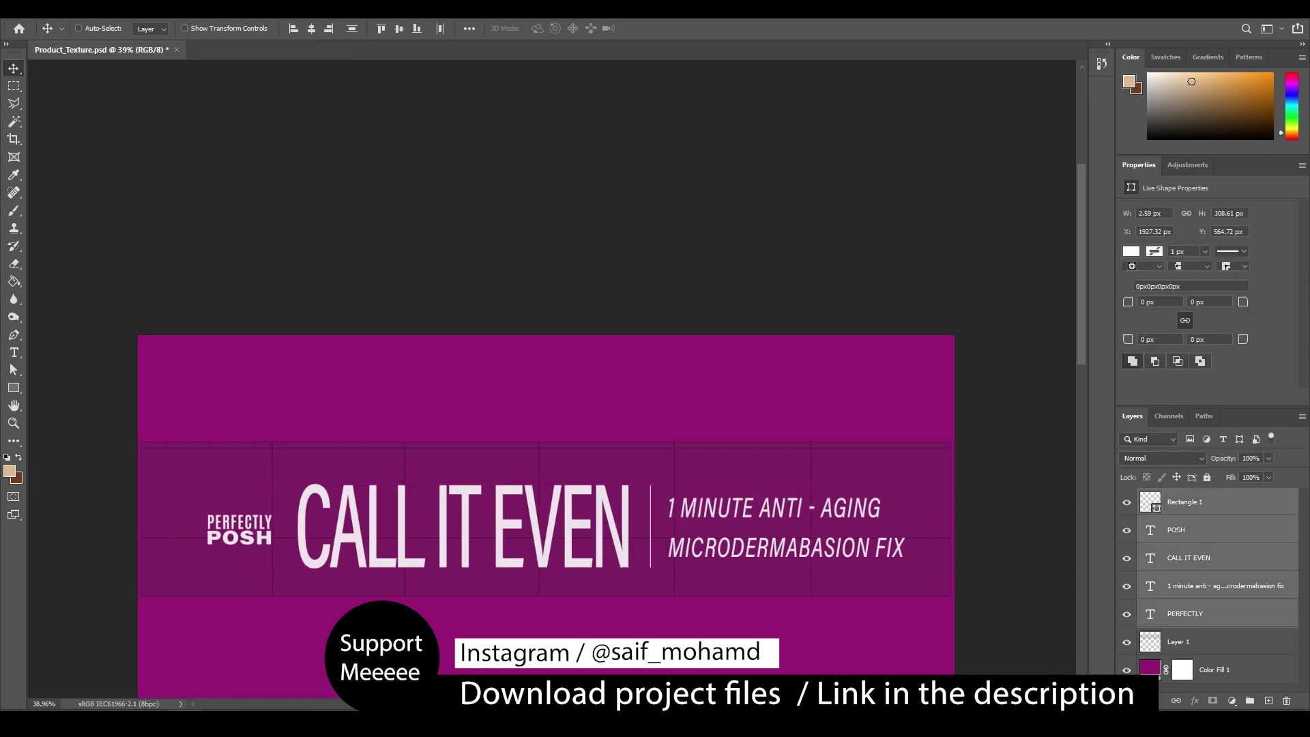
Enlarge the tagline, then move the lettering and divider left and scale them down together to fit the label area
double_click(1151, 585)
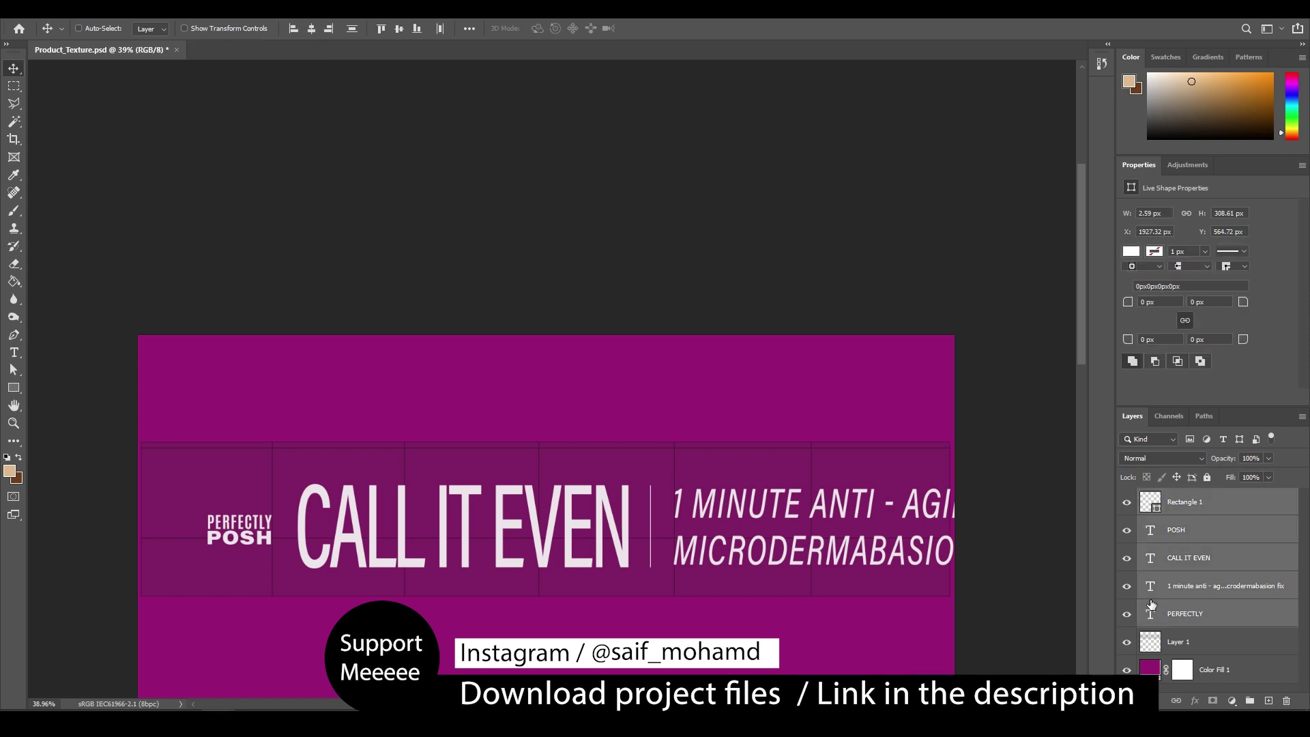
shift+drag(716, 532, 673, 533)
key(ctrl+t)
drag(984, 484, 908, 474)
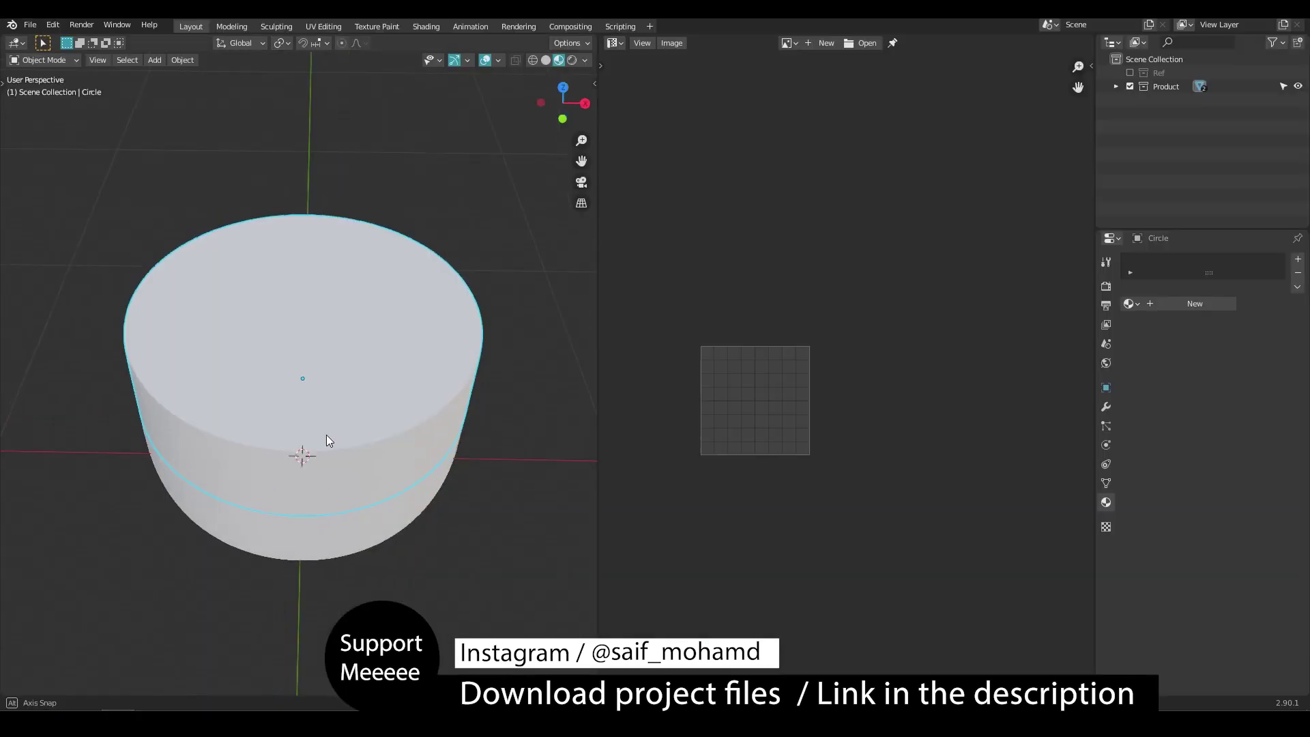
Switch to Blender and create the jar's Product material, using Product_Texture.psd as the Mix Shader factor between two Principled BSDF shaders
middle_drag(326, 435, 337, 311)
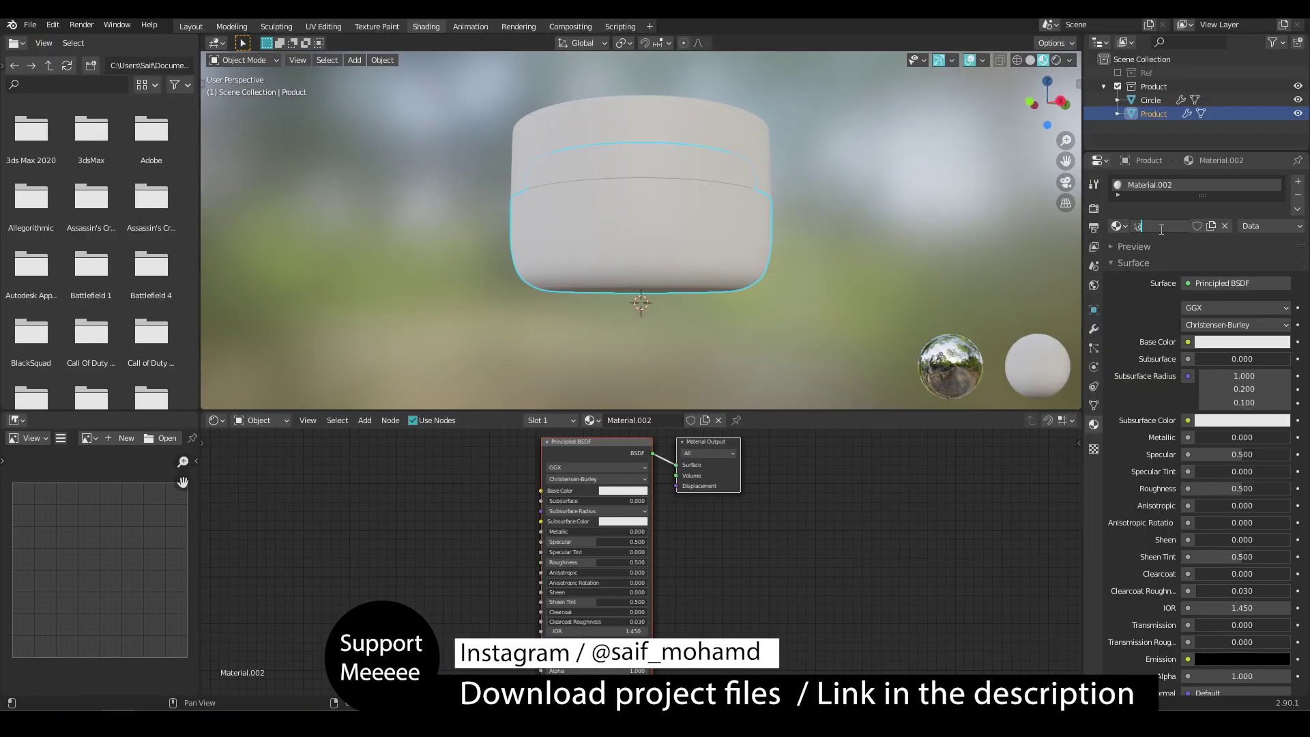
click(629, 483)
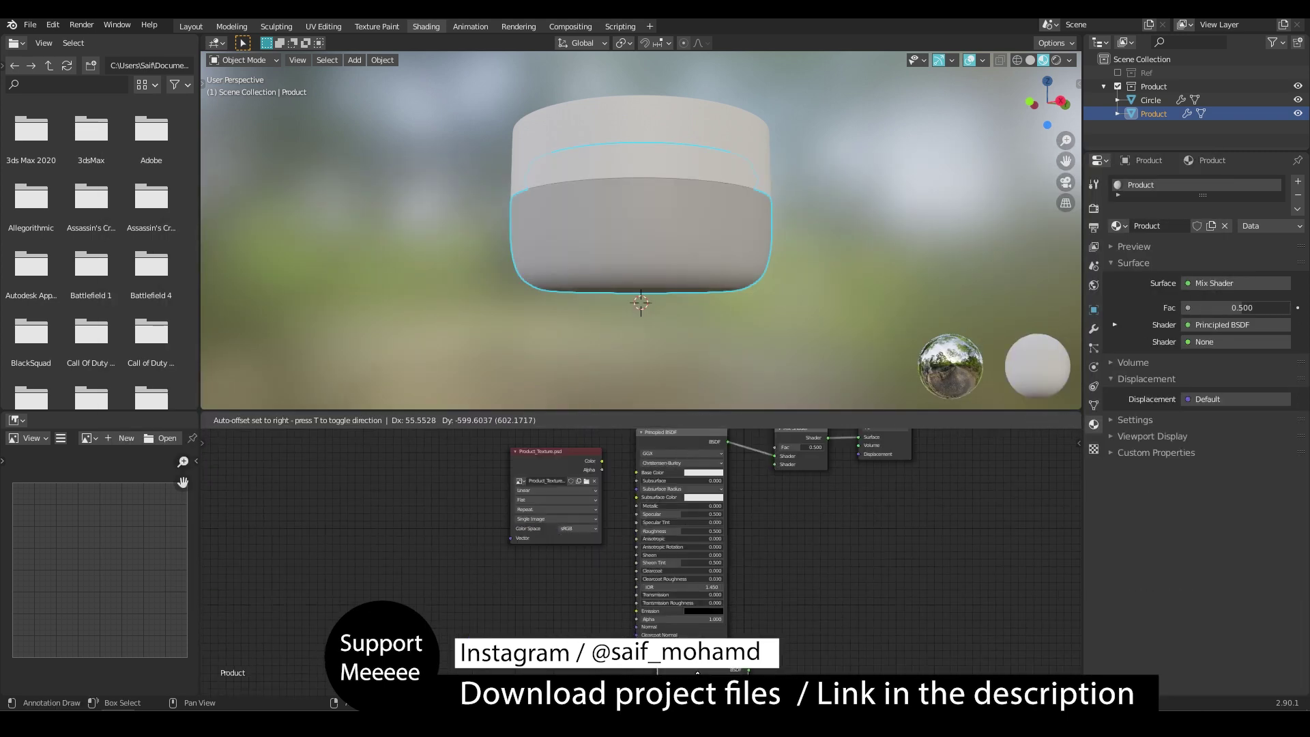
scroll(745, 189, down, 4)
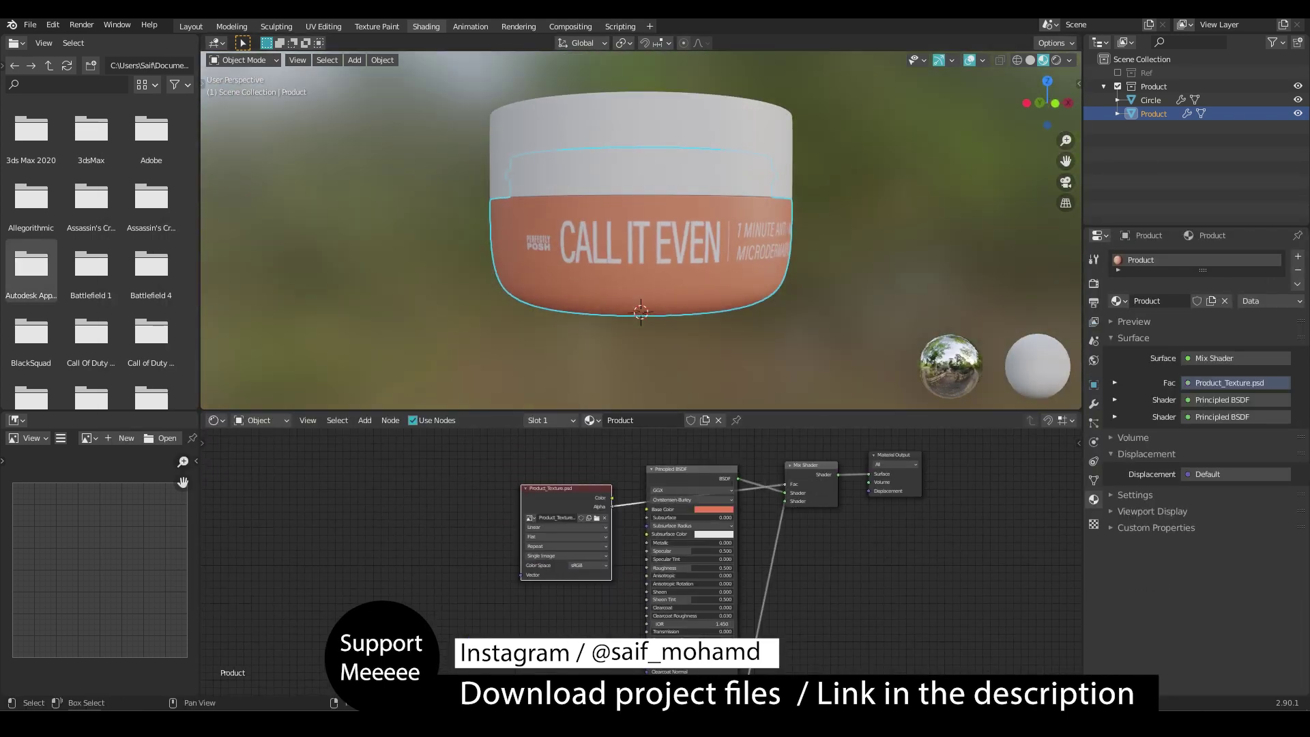
middle_drag(548, 612, 544, 611)
Open the reference IMG_7718.jpg in an image editor and match the jar material's base color to its magenta
click(1098, 43)
click(672, 122)
click(1270, 43)
double_click(781, 272)
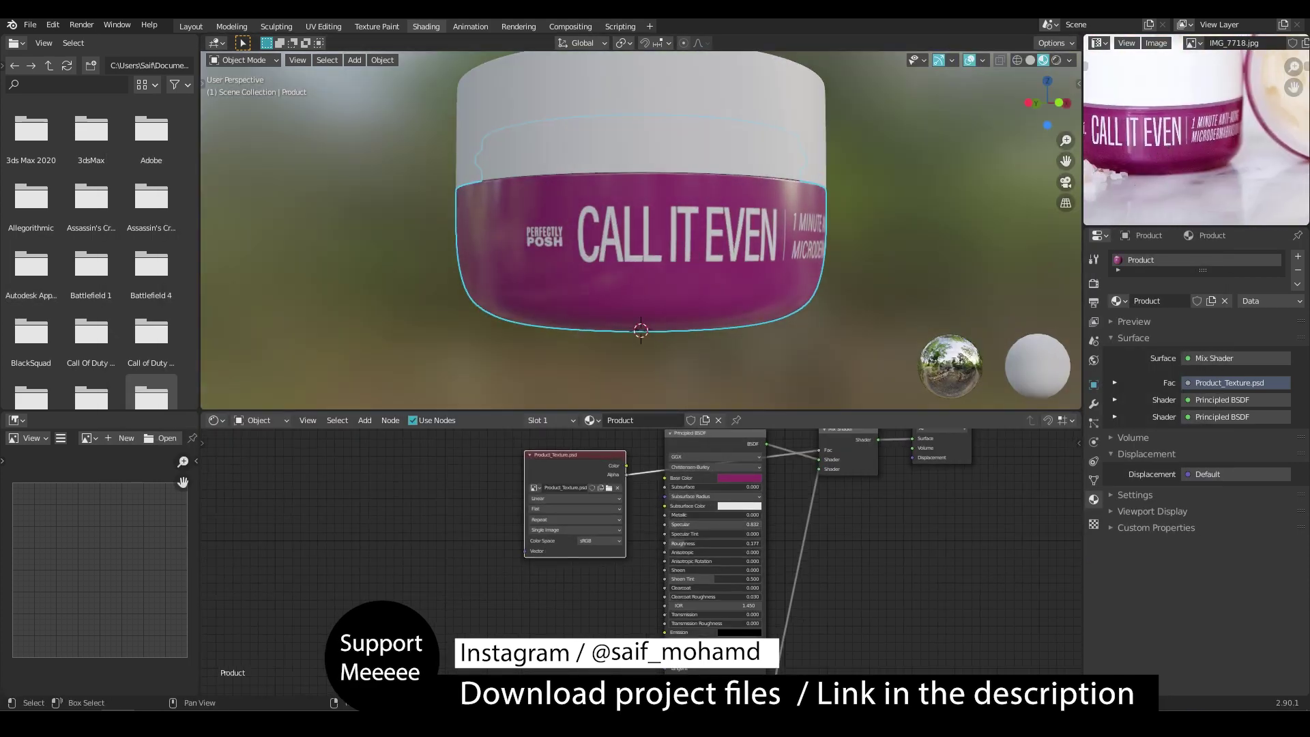
Check the Product material's shader nodes and the label on the jar from several angles, and save the file
middle_drag(690, 267, 655, 256)
middle_drag(722, 635, 727, 450)
scroll(727, 504, up, 3)
middle_drag(621, 274, 689, 266)
scroll(627, 252, up, 2)
click(718, 631)
scroll(689, 260, down, 3)
key(ctrl+s)
Select the lid and give it a new material named Cap
click(682, 160)
click(1195, 301)
double_click(1154, 301)
text(Cap)
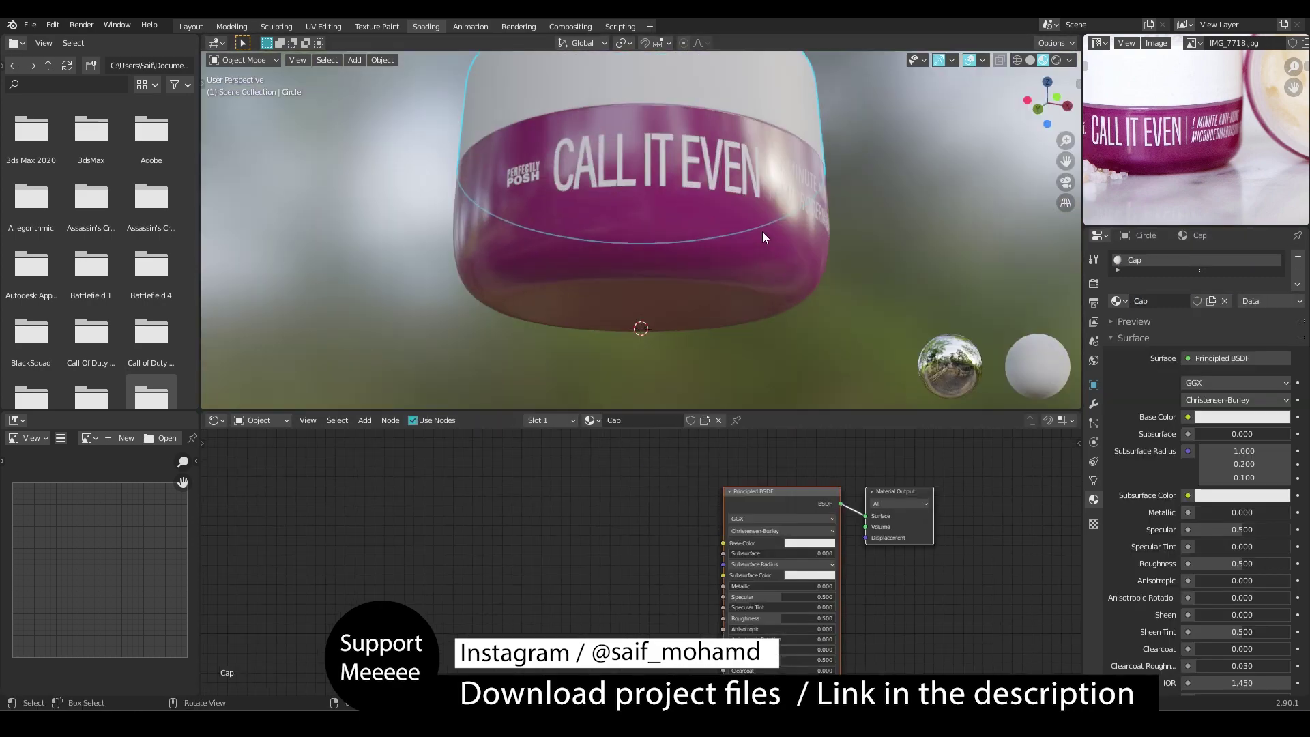
middle_drag(762, 237, 715, 301)
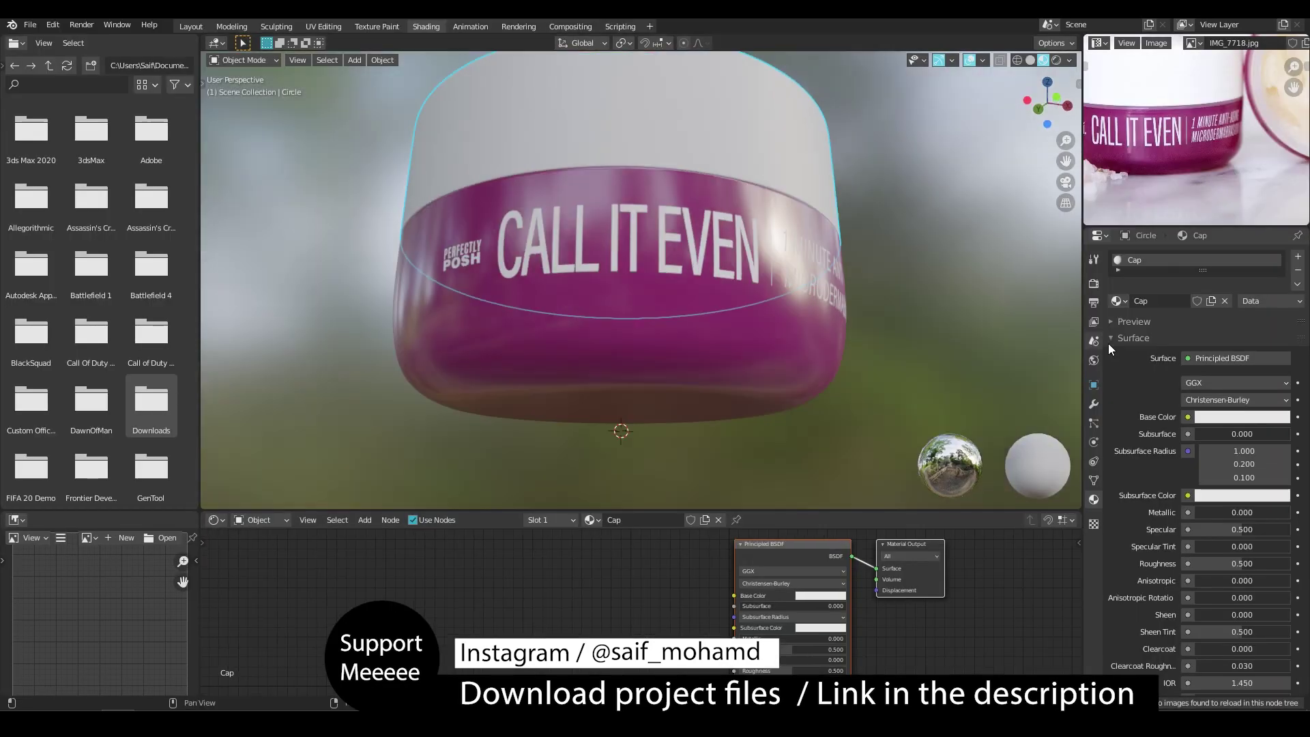
middle_drag(846, 348, 739, 353)
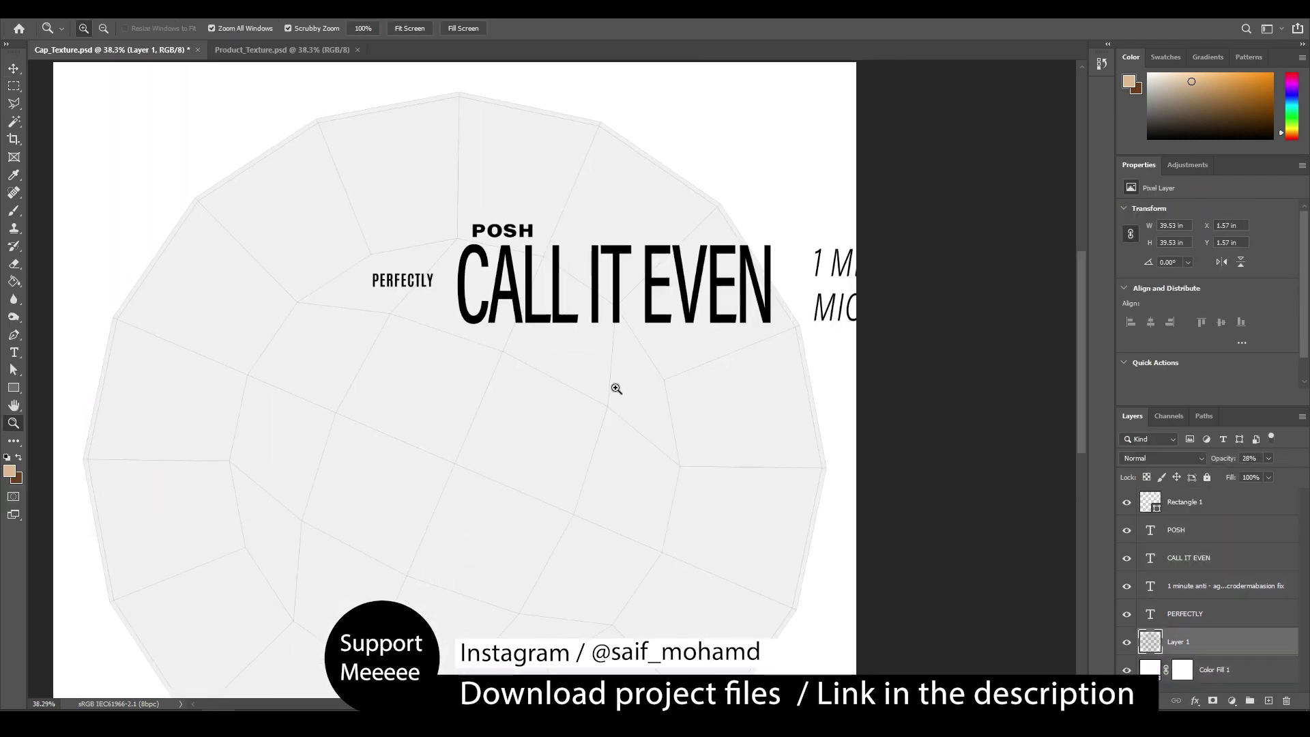
In Photoshop's Cap_Texture.psd, put PERFECTLY directly beside POSH on one line and move the pair toward the middle of the lid
click(1185, 502)
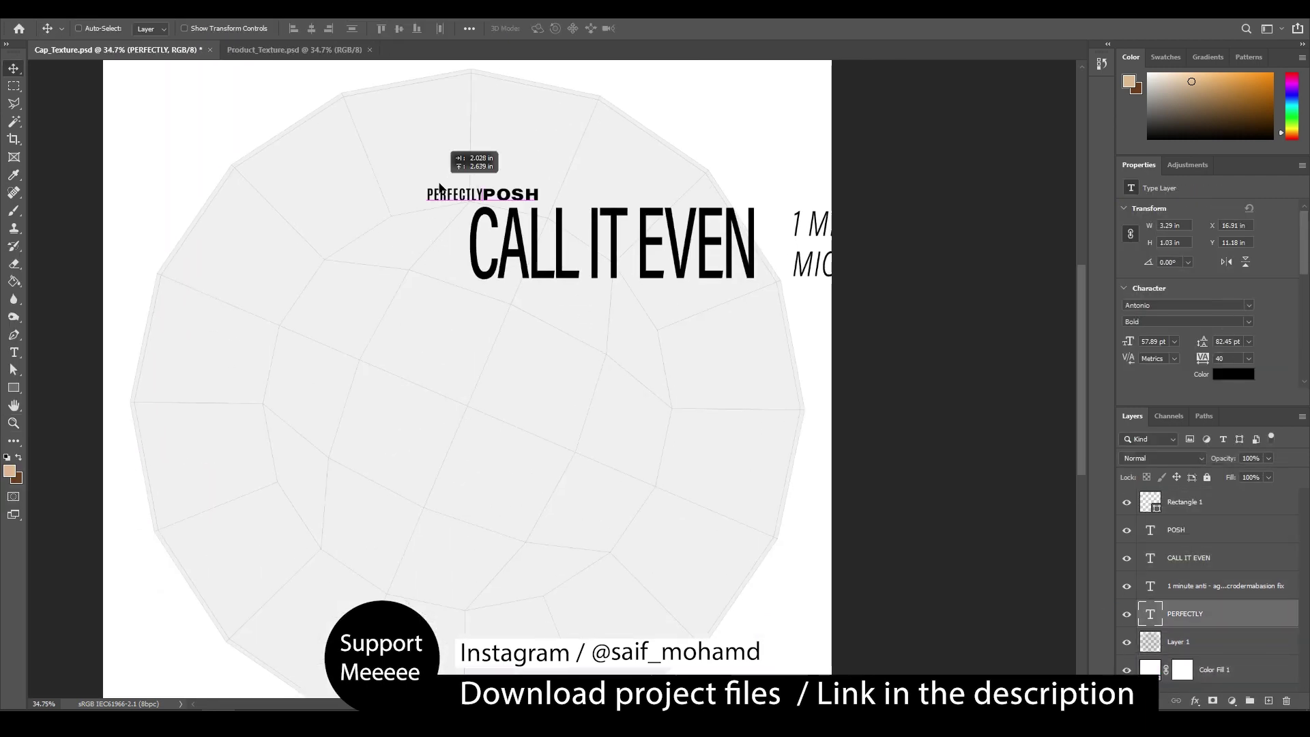
drag(439, 187, 436, 188)
shift+click(1185, 530)
drag(485, 192, 498, 192)
drag(596, 196, 611, 196)
click(1185, 530)
ctrl+click(1185, 614)
drag(632, 225, 717, 314)
Move CALL IT EVEN below PERFECTLY POSH and break it into two left-aligned lines, CALL IT and EVEN
click(1188, 558)
drag(700, 288, 760, 372)
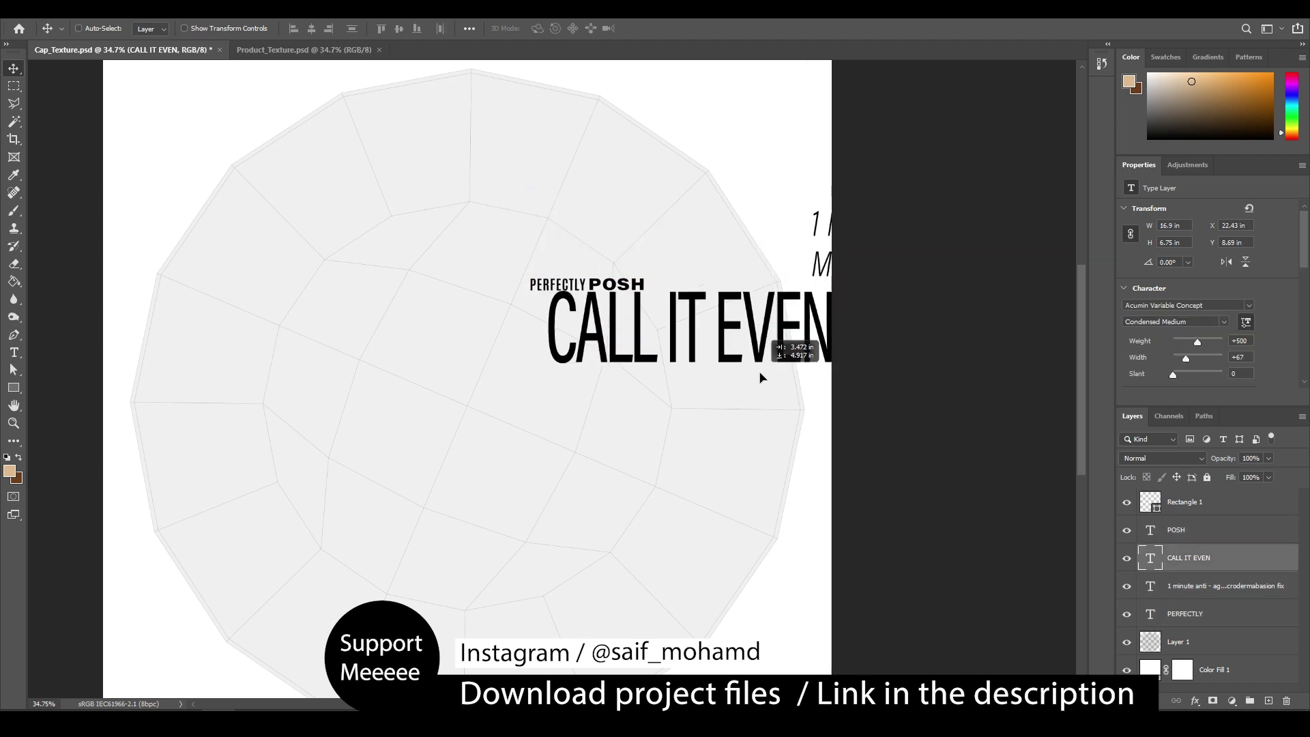
double_click(721, 330)
click(483, 28)
key(ctrl+Return)
key(v)
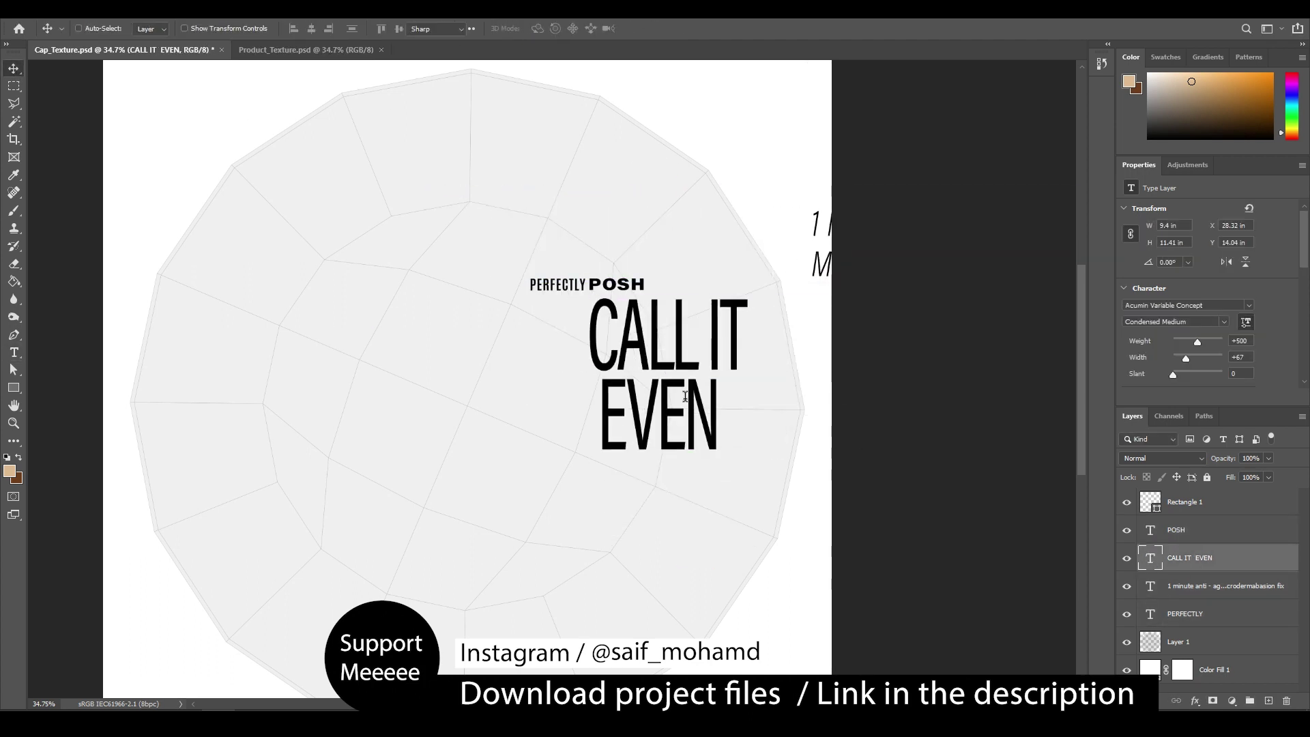
drag(639, 352, 639, 353)
alt+scroll(481, 288, up, 6)
drag(699, 467, 700, 385)
alt+scroll(702, 291, down, 4)
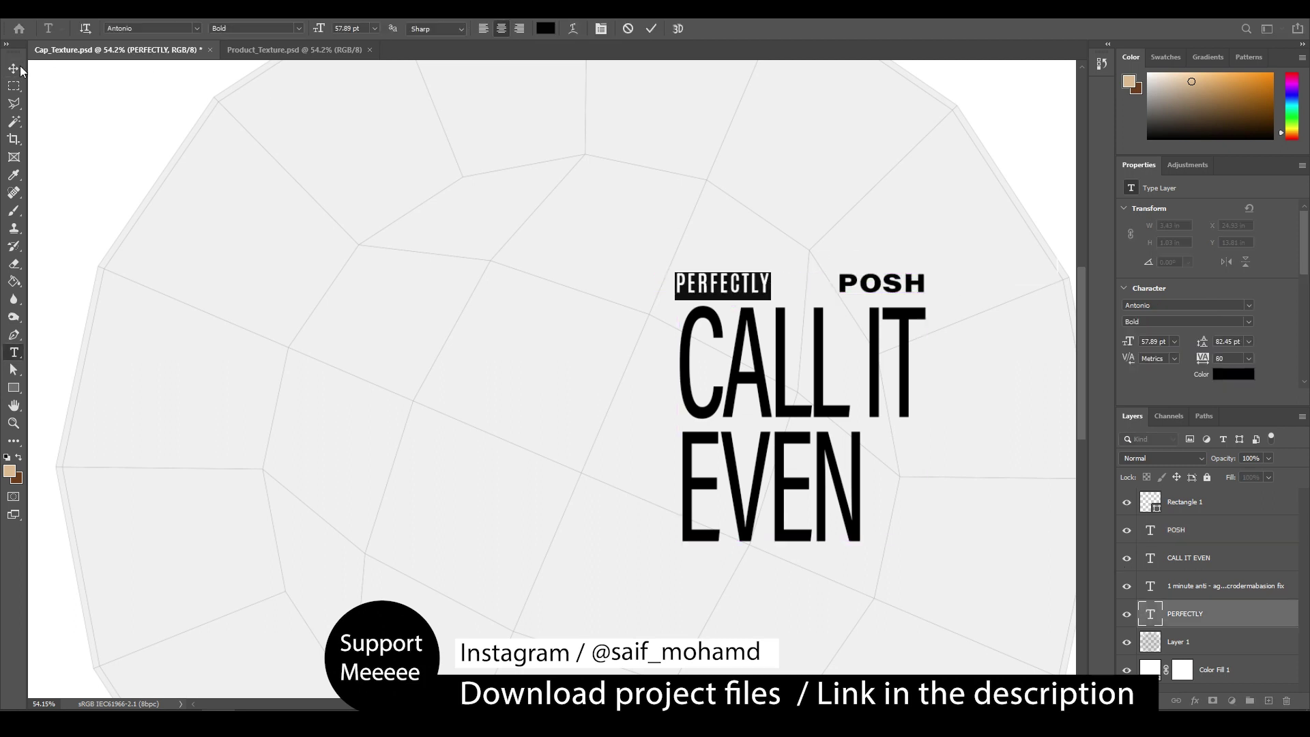
Scale down PERFECTLY and POSH and place them close together above CALL IT, flush with its left edge
drag(833, 280, 832, 281)
key(Return)
key(z)
drag(887, 273, 796, 249)
drag(649, 325, 766, 351)
key(ctrl+z)
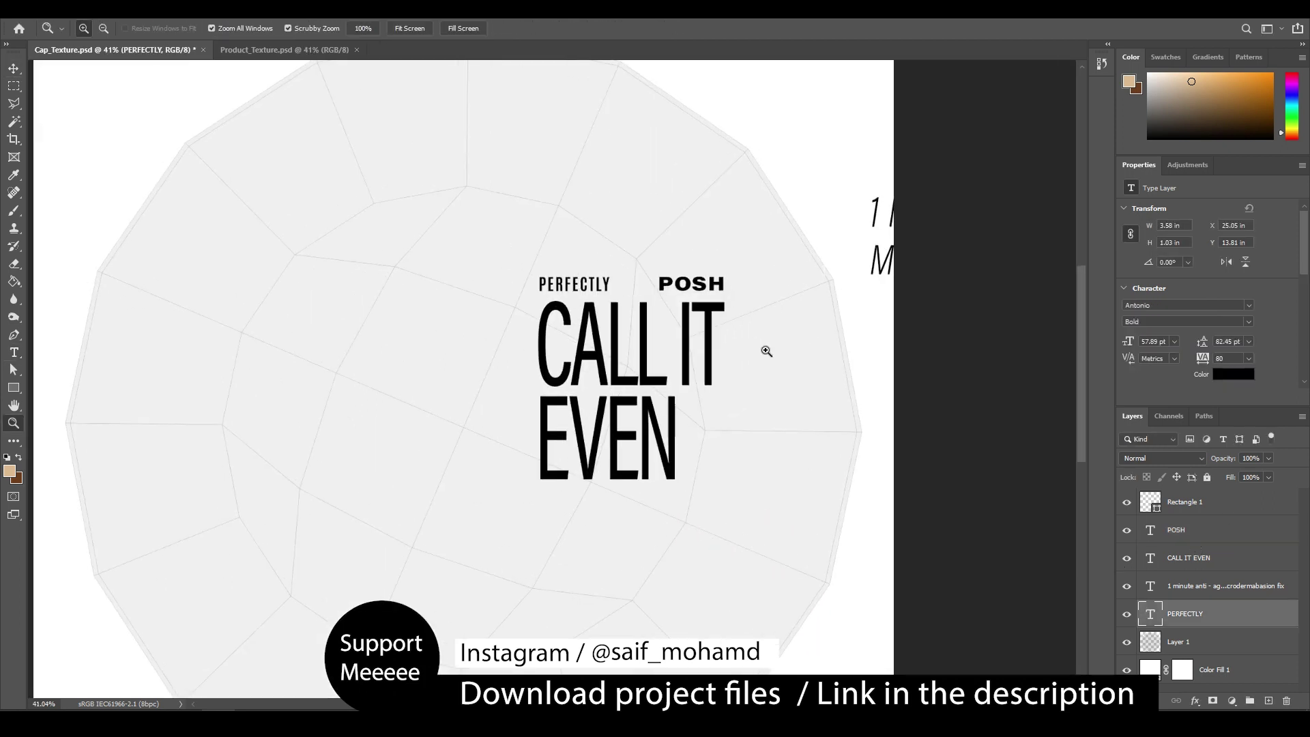
key(ctrl+t)
drag(724, 274, 681, 278)
key(Return)
drag(644, 243, 682, 247)
drag(664, 289, 666, 285)
drag(900, 477, 809, 485)
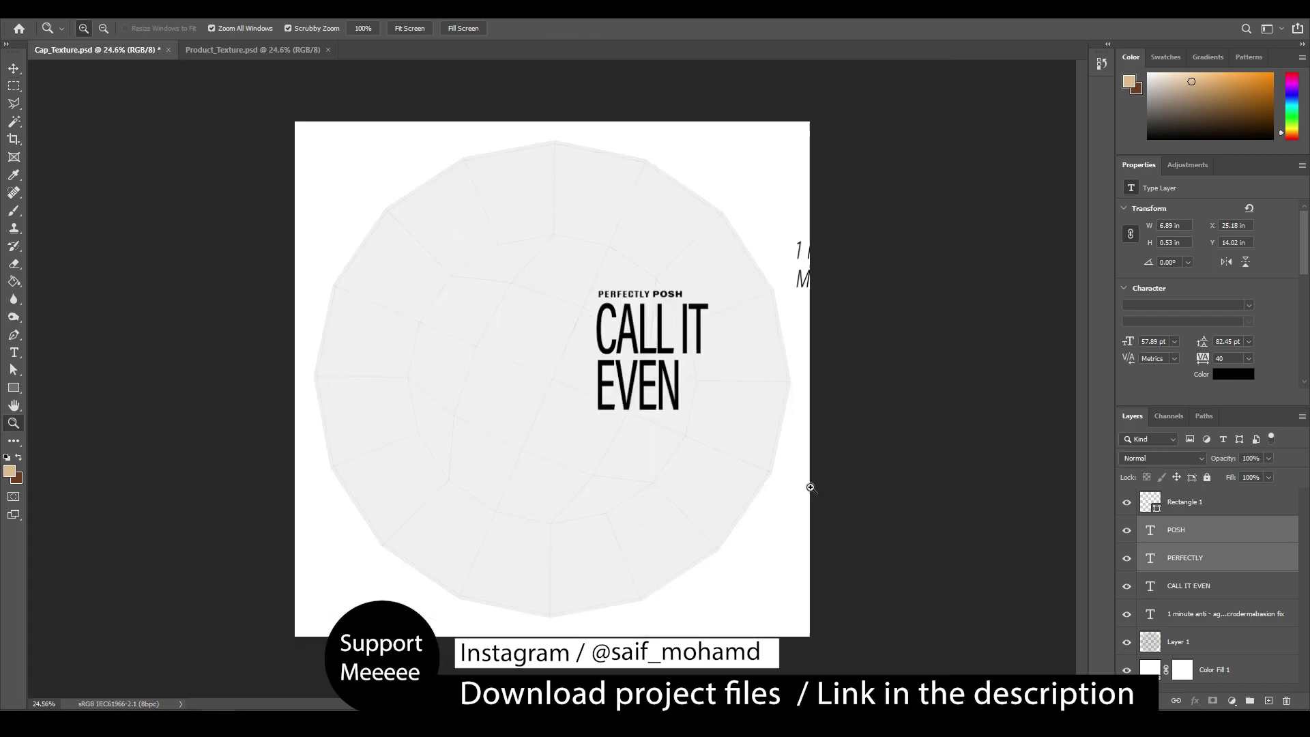
Place the "1 minute anti - aging microdermabasion fix" text directly under EVEN, aligned to its left edge
click(1214, 614)
drag(823, 292, 629, 475)
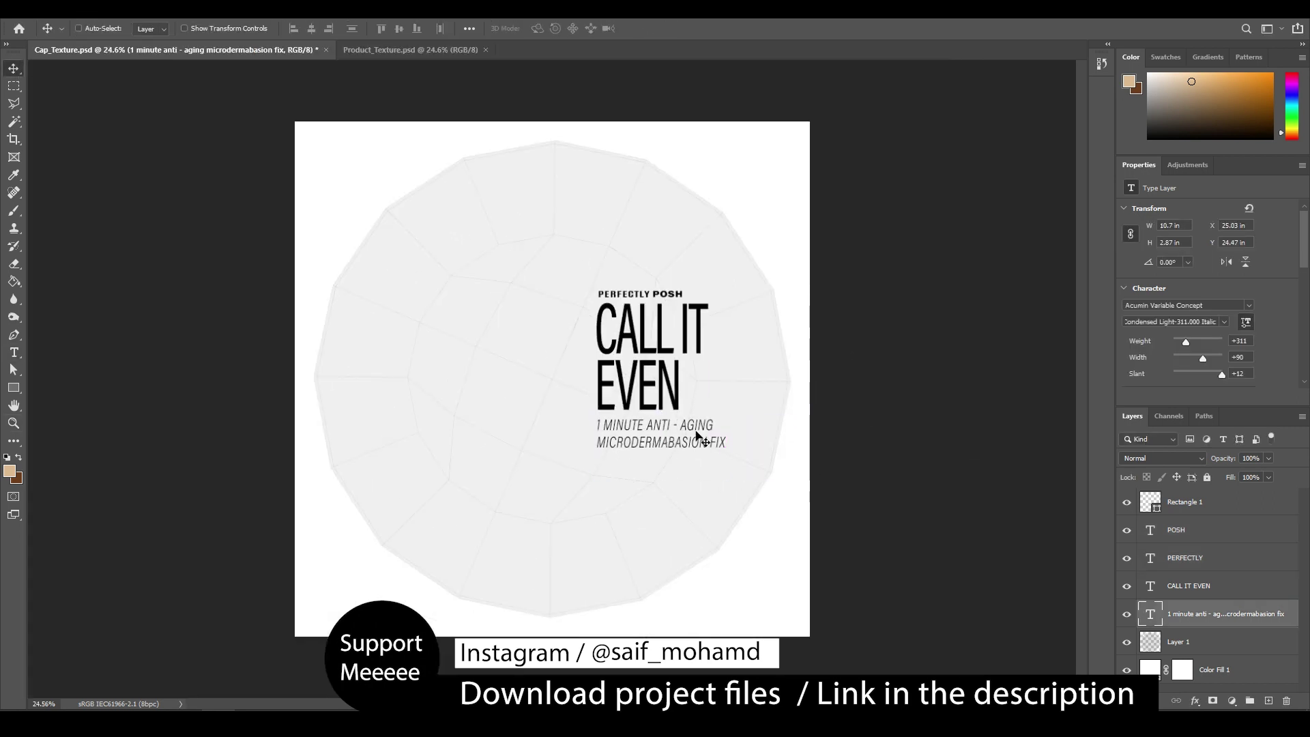
key(z)
drag(792, 447, 877, 502)
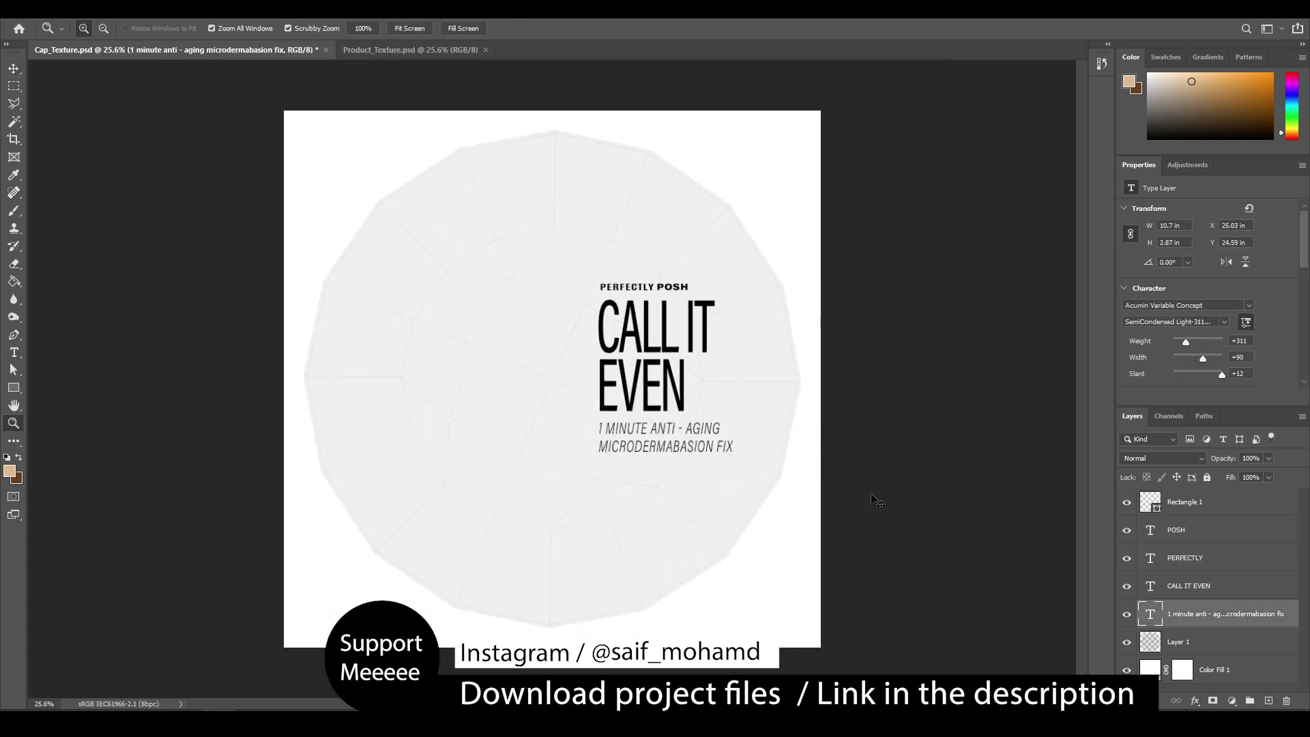
Add the text "NET WT. 2 Oz .57G" under the tagline and set its font weight to 444
text(Oz .57G)
key(ctrl+Return)
key(v)
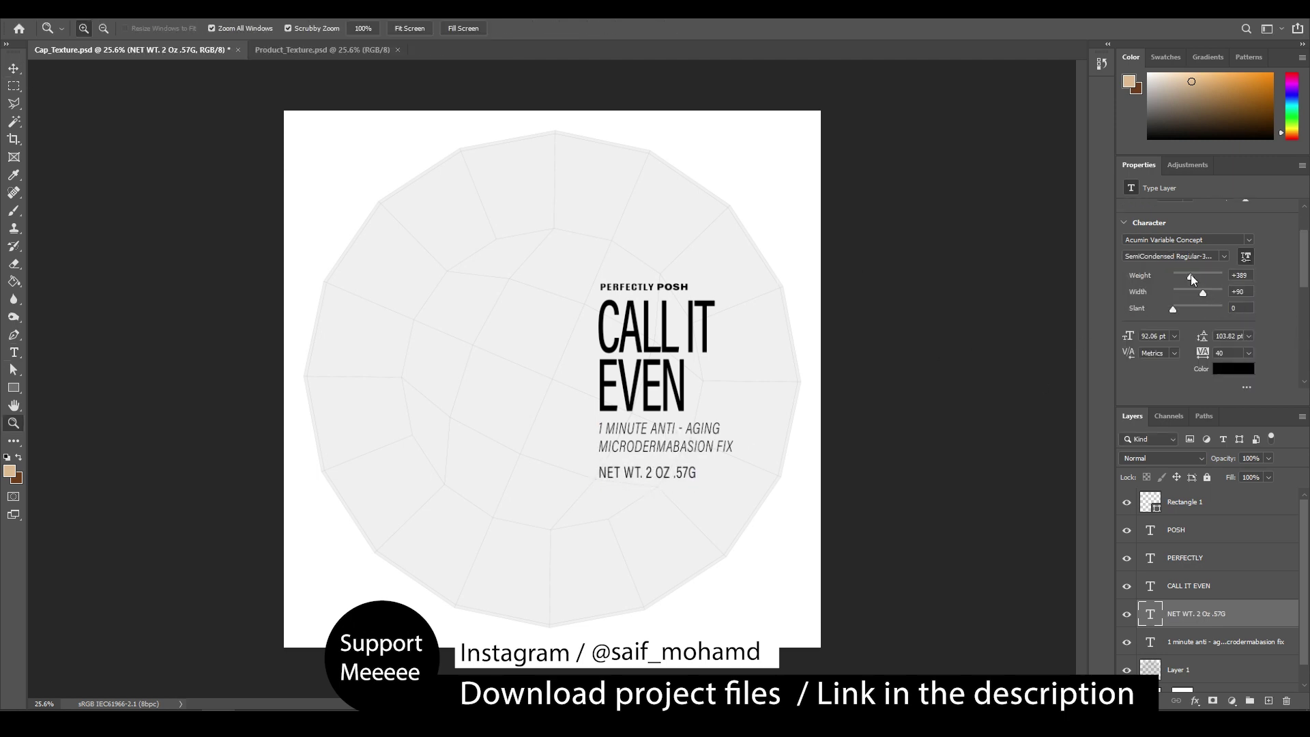
drag(1191, 278, 1193, 278)
click(1225, 641)
drag(690, 477, 744, 456)
key(v)
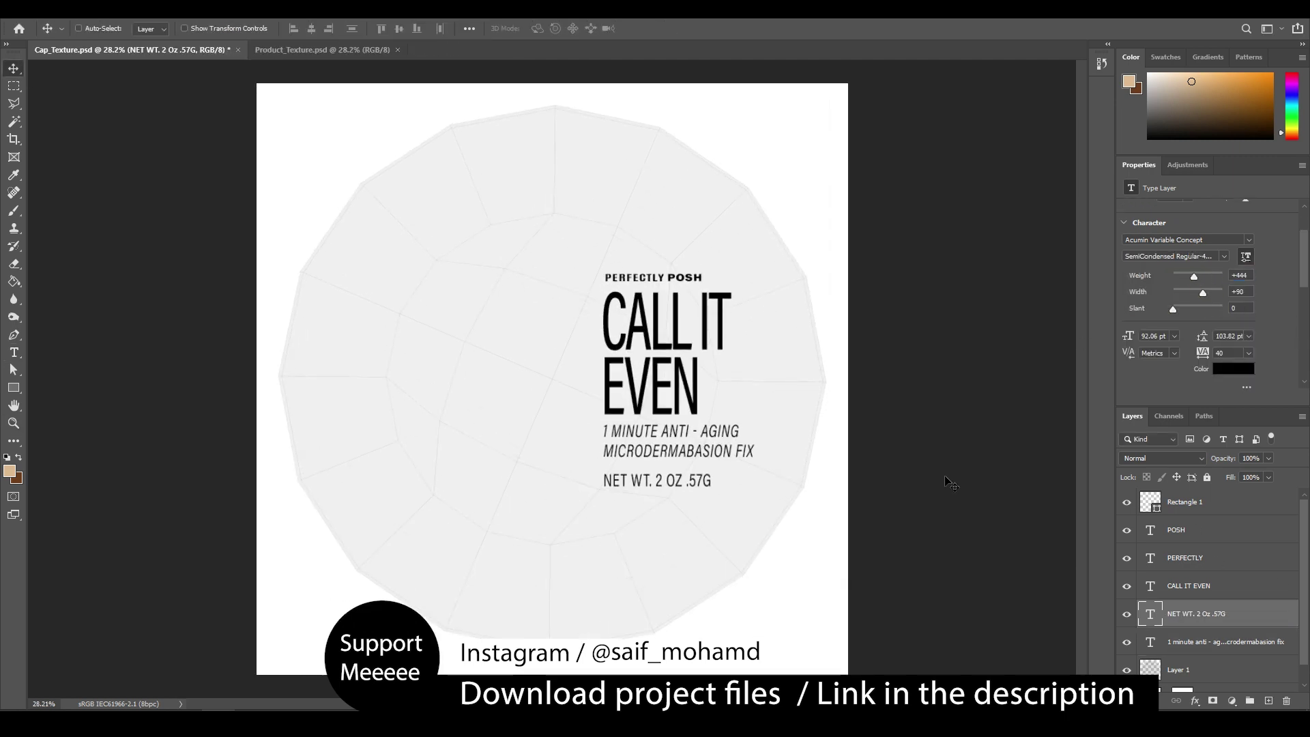
Delete the Rectangle 1 layer, select all text layers and place a vertical guide through the lid's centre
click(1184, 501)
key(Delete)
click(1200, 614)
shift+click(1187, 501)
key(ctrl+r)
drag(33, 273, 560, 257)
Scale the selected text layers up to about 123%, position the block just right of the centre guide, and save the file
key(ctrl+t)
alt+drag(760, 281, 780, 266)
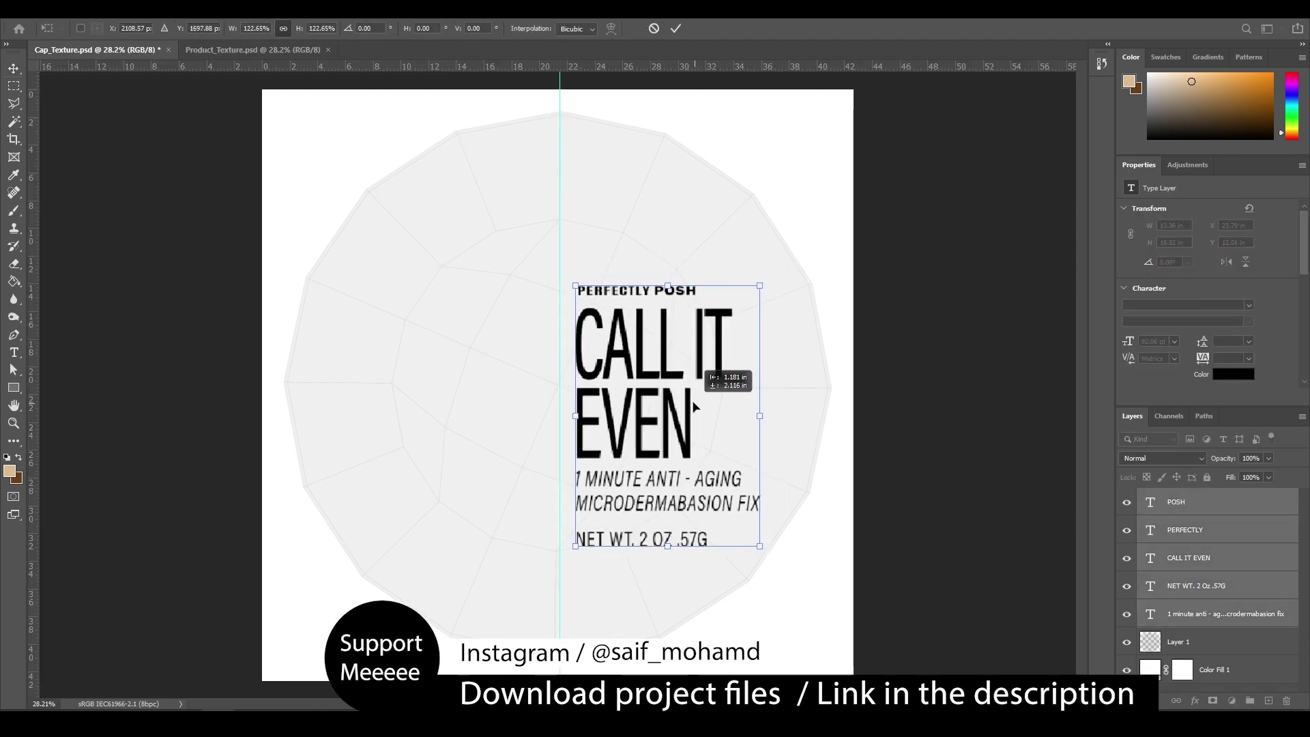
drag(692, 388, 691, 385)
key(Return)
key(z)
mouse_move(690, 385)
mouse_down()
mouse_move(646, 369)
mouse_move(668, 369)
mouse_up()
key(ctrl+s)
Add Layer 2 with a mask limited to the left half of a helper circle about 24.75 in wide, and delete that circle
key(b)
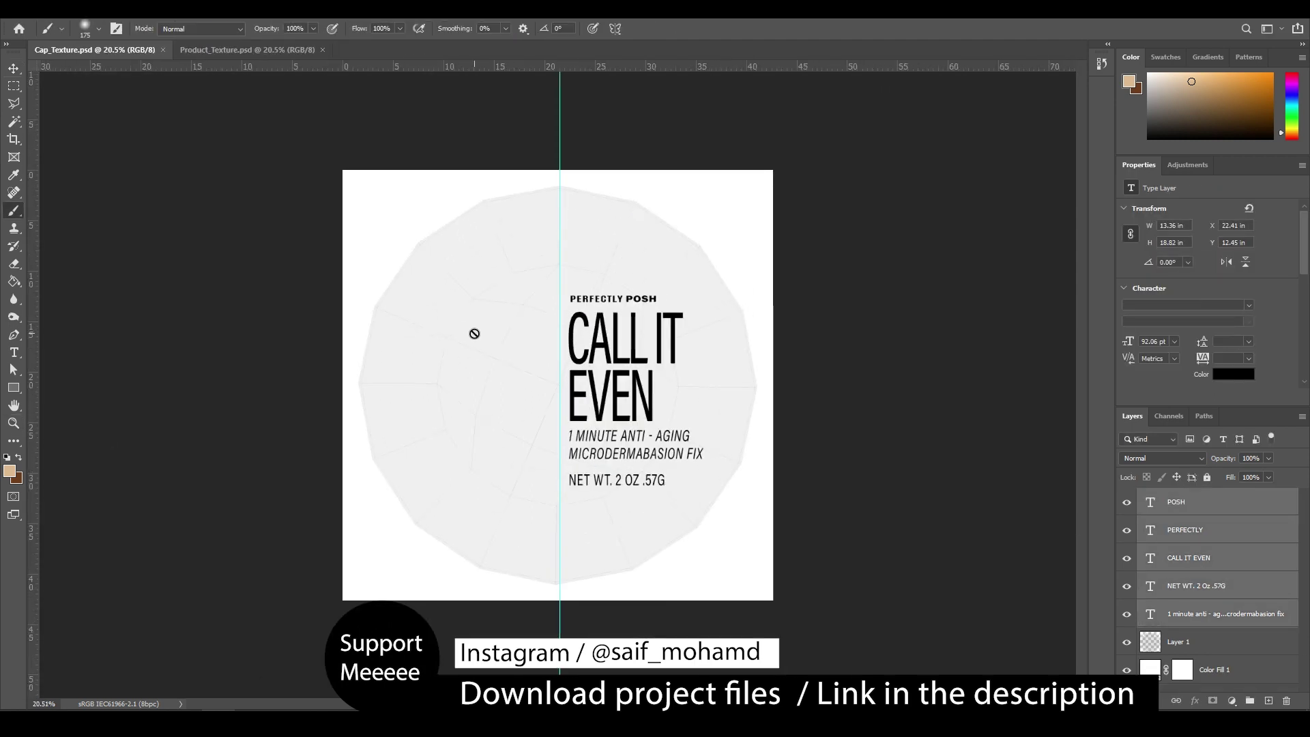
key(ctrl+shift+alt+n)
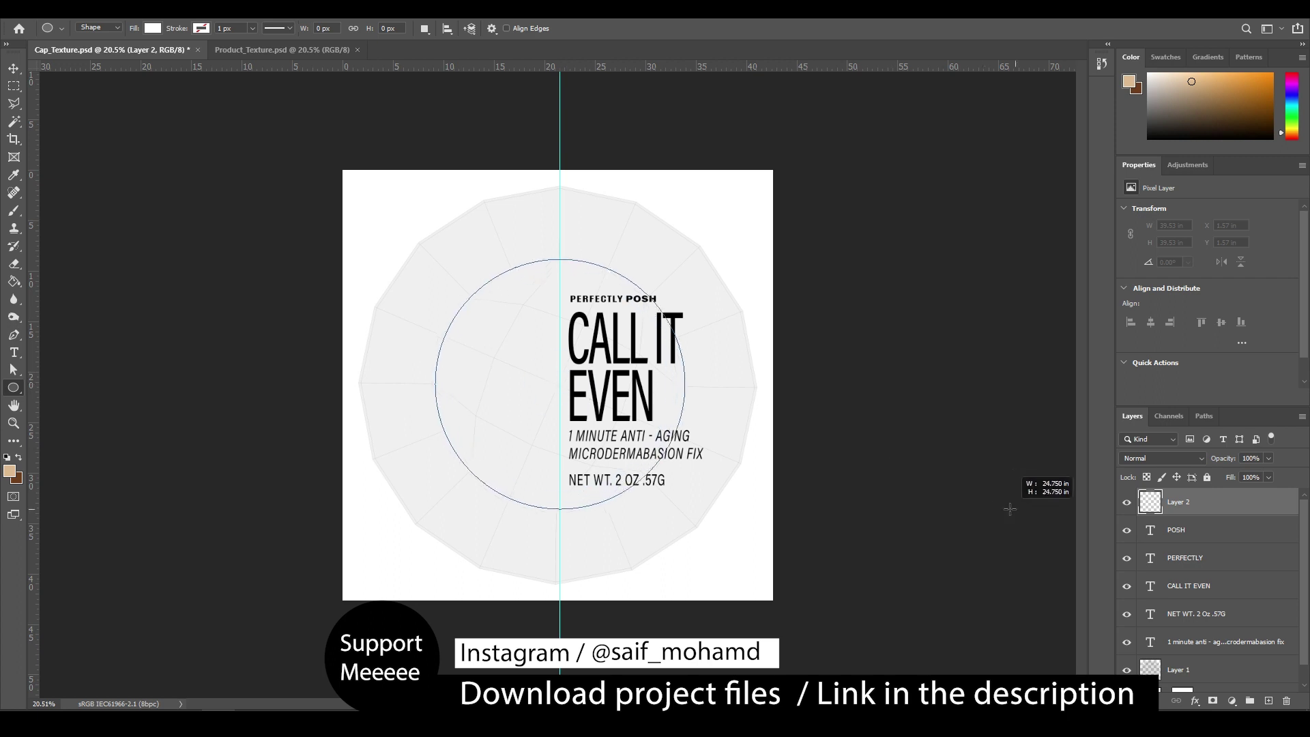
drag(1010, 508, 1009, 508)
key(v)
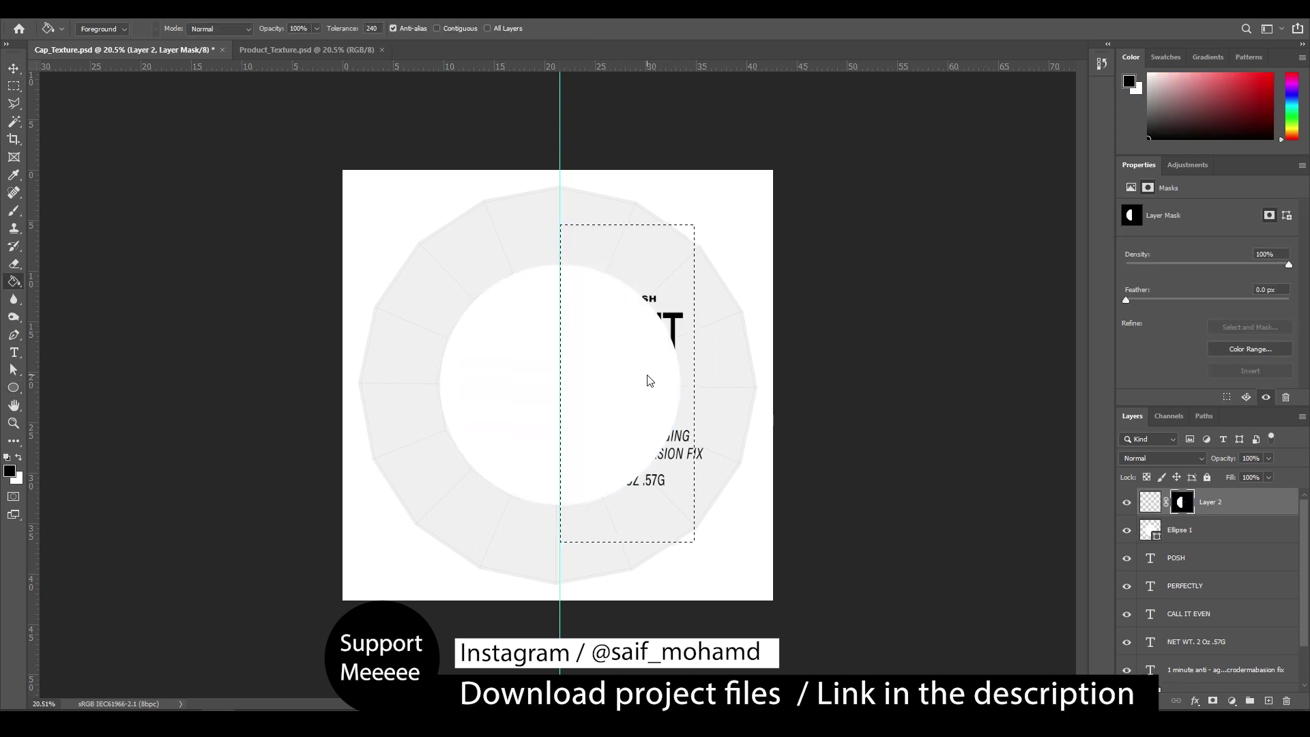
click(1179, 529)
key(Delete)
Paint intersecting curved black brush lines on Layer 2 across the masked left half of the lid
click(1150, 501)
key(ctrl+s)
key(b)
click(9, 471)
drag(34, 436, 10, 462)
key(Return)
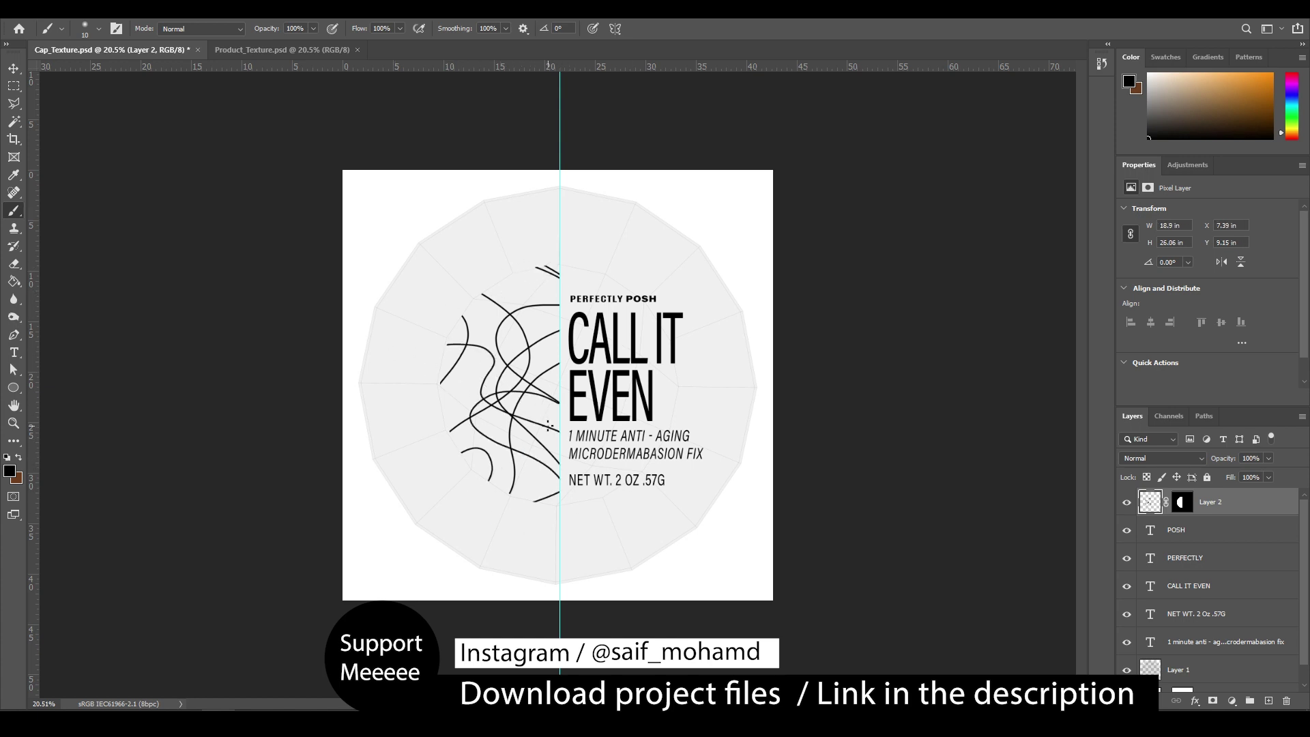
alt+scroll(480, 436, down, 1)
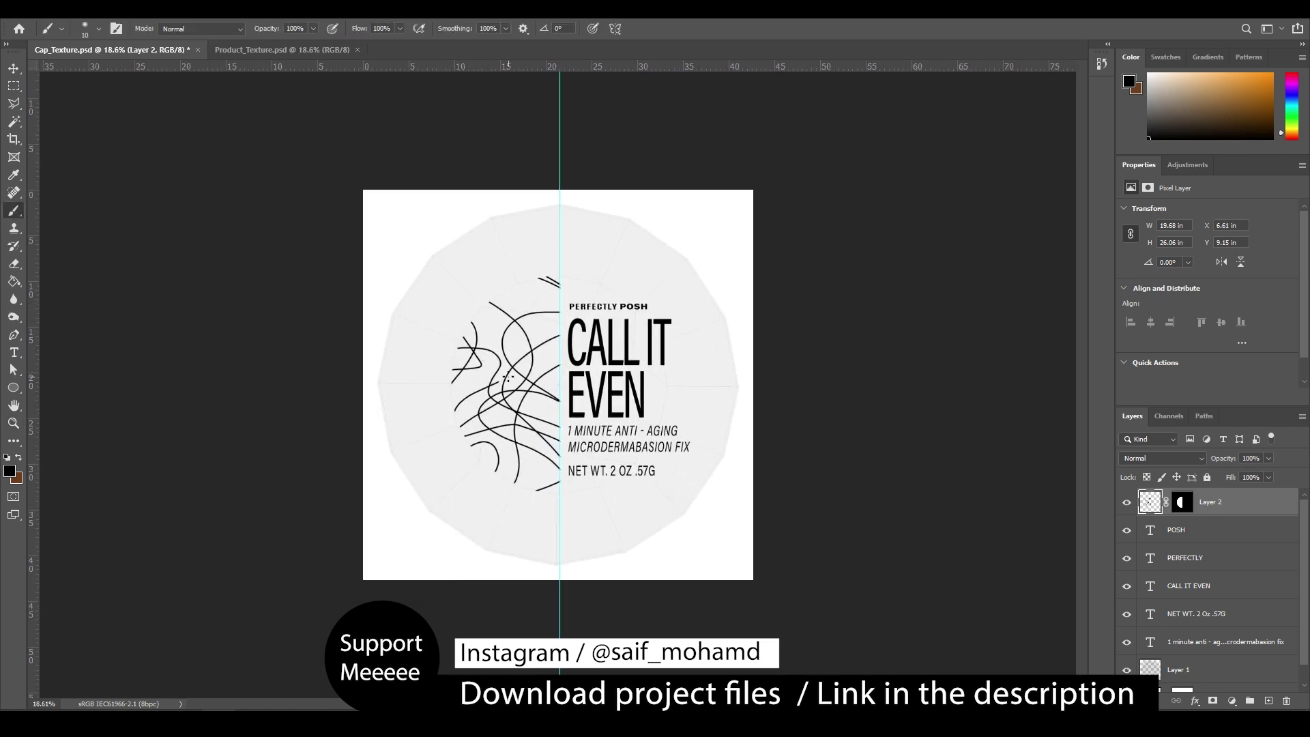
alt+scroll(557, 385, up, 2)
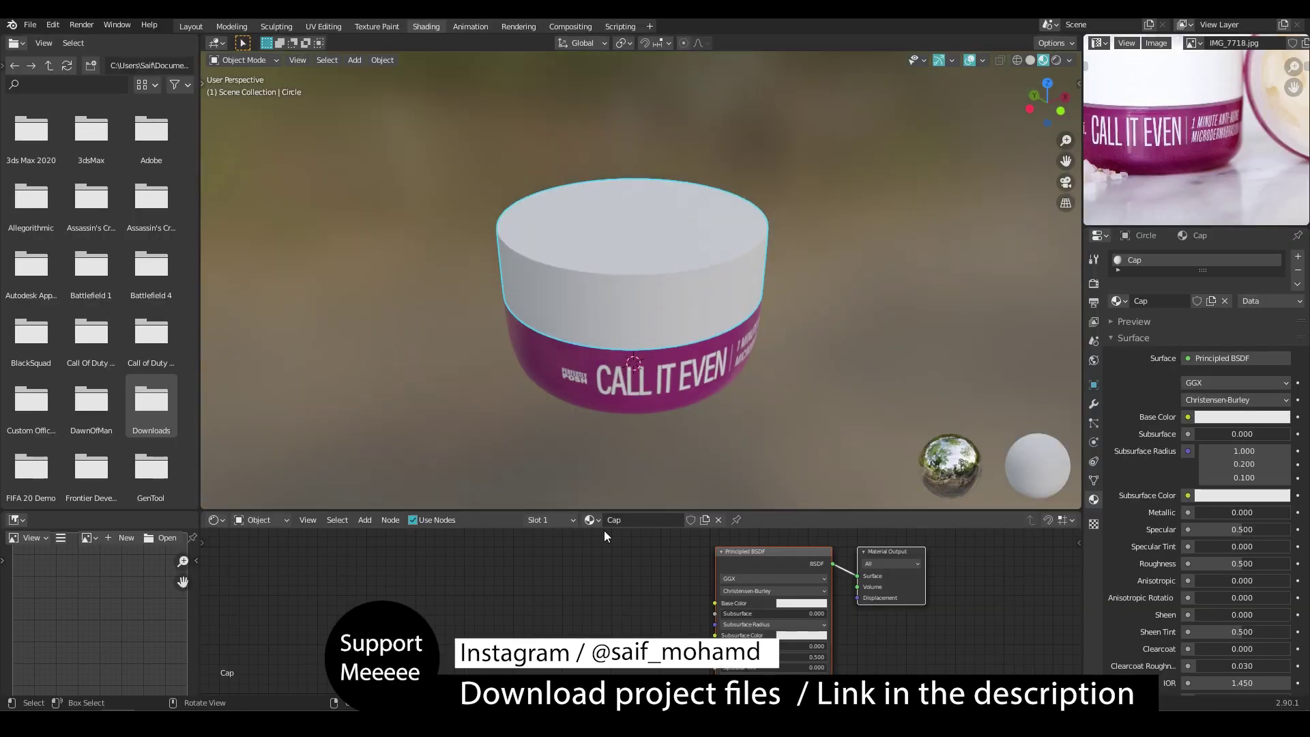
Switch to Blender and build the Cap material with Cap_Texture.psd's alpha as the Mix Shader factor between two Principled BSDF shaders
drag(734, 562, 769, 478)
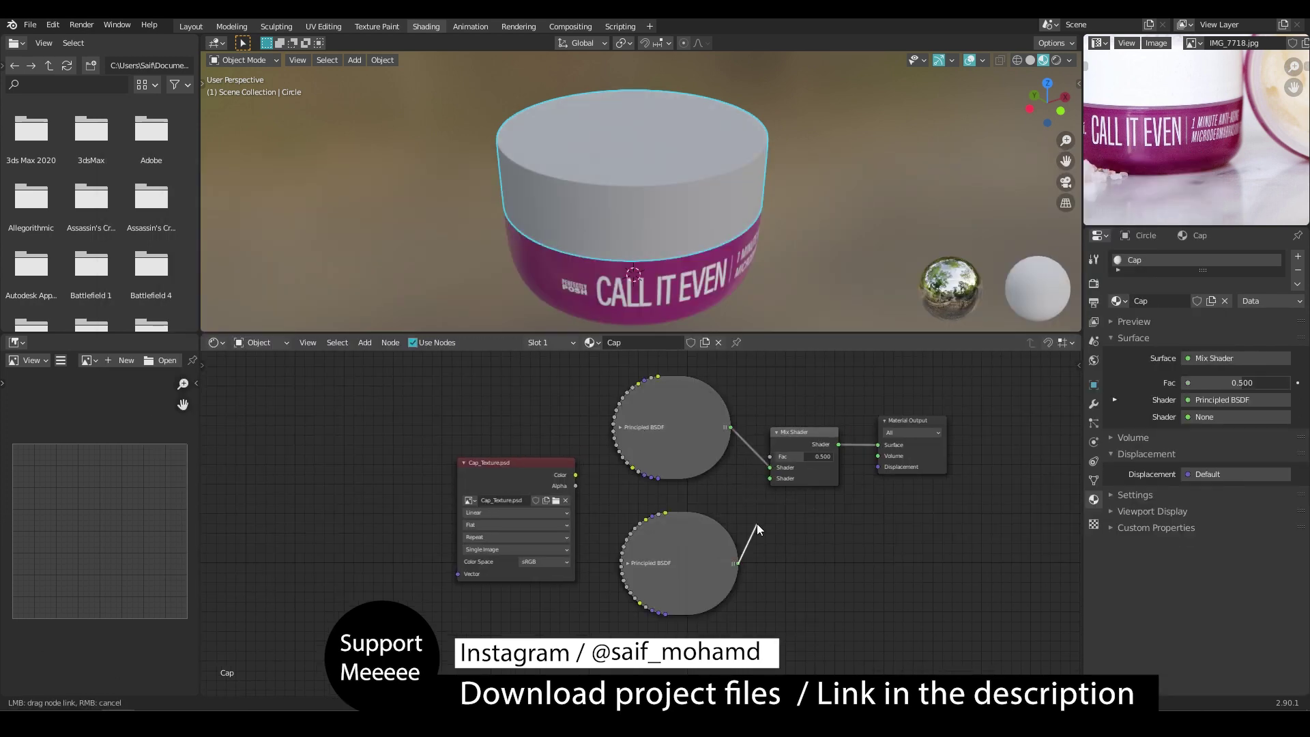
drag(576, 475, 633, 470)
click(754, 555)
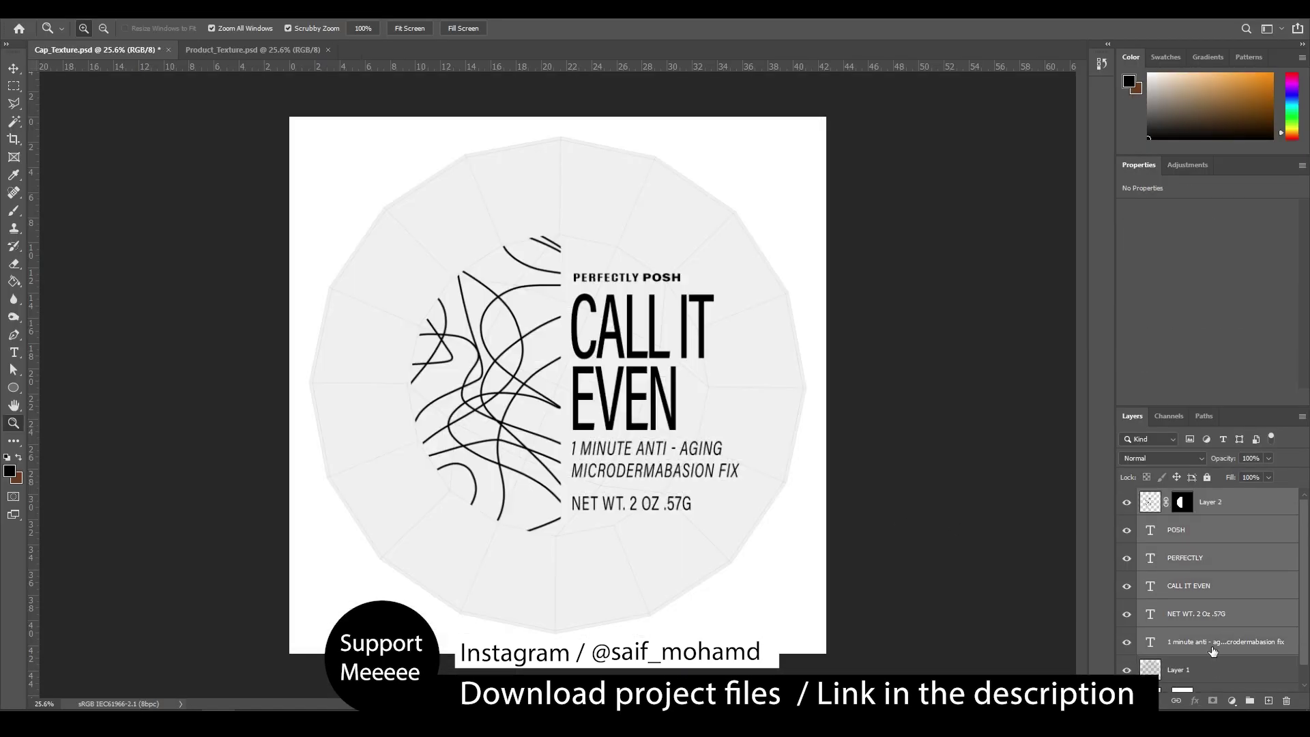
In Photoshop, enlarge the curved lines and text together, nudge them left, and check the reloaded texture on the lid in Blender
key(ctrl+t)
drag(738, 213, 767, 185)
key(Return)
key(shift+Left)
key(shift+Left)
key(shift+Left)
key(shift+Left)
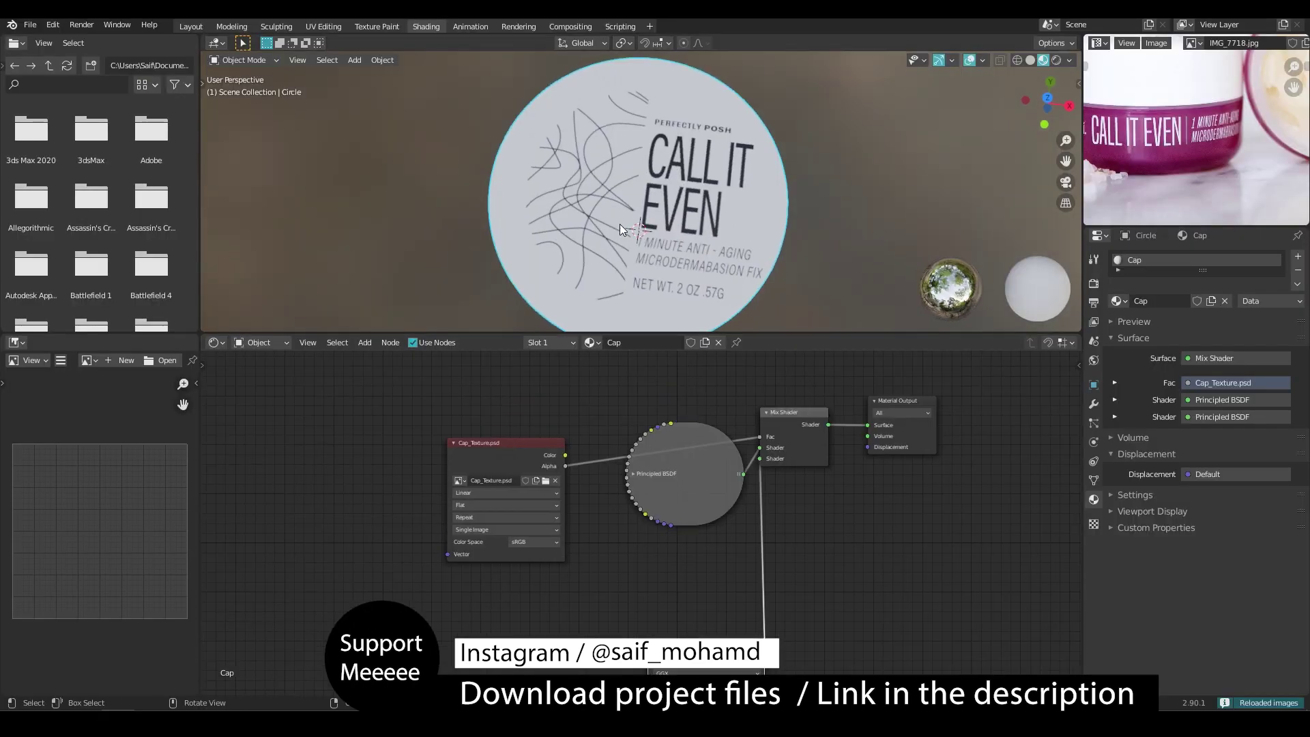
middle_drag(619, 224, 658, 222)
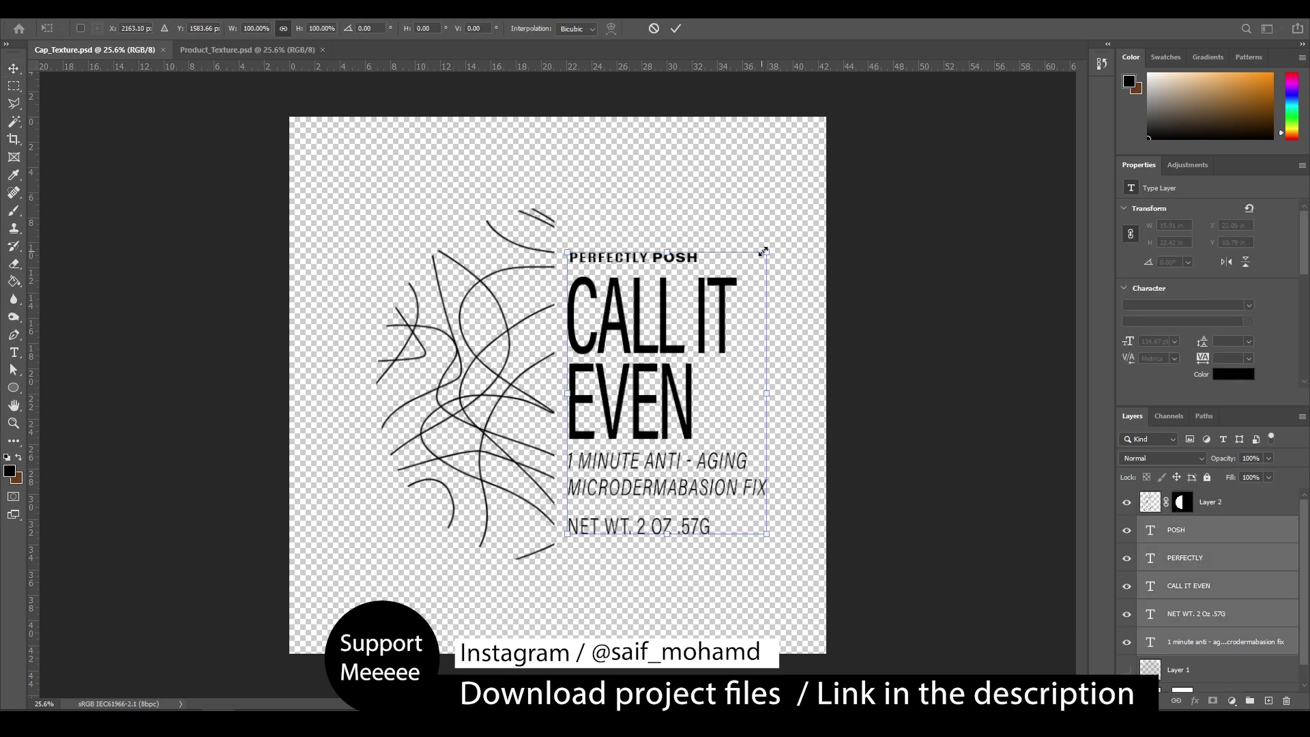
In Photoshop, scale the label text down, with the tagline and net weight smaller still, and touch up Layer 2's curved lines
drag(763, 251, 742, 278)
key(Return)
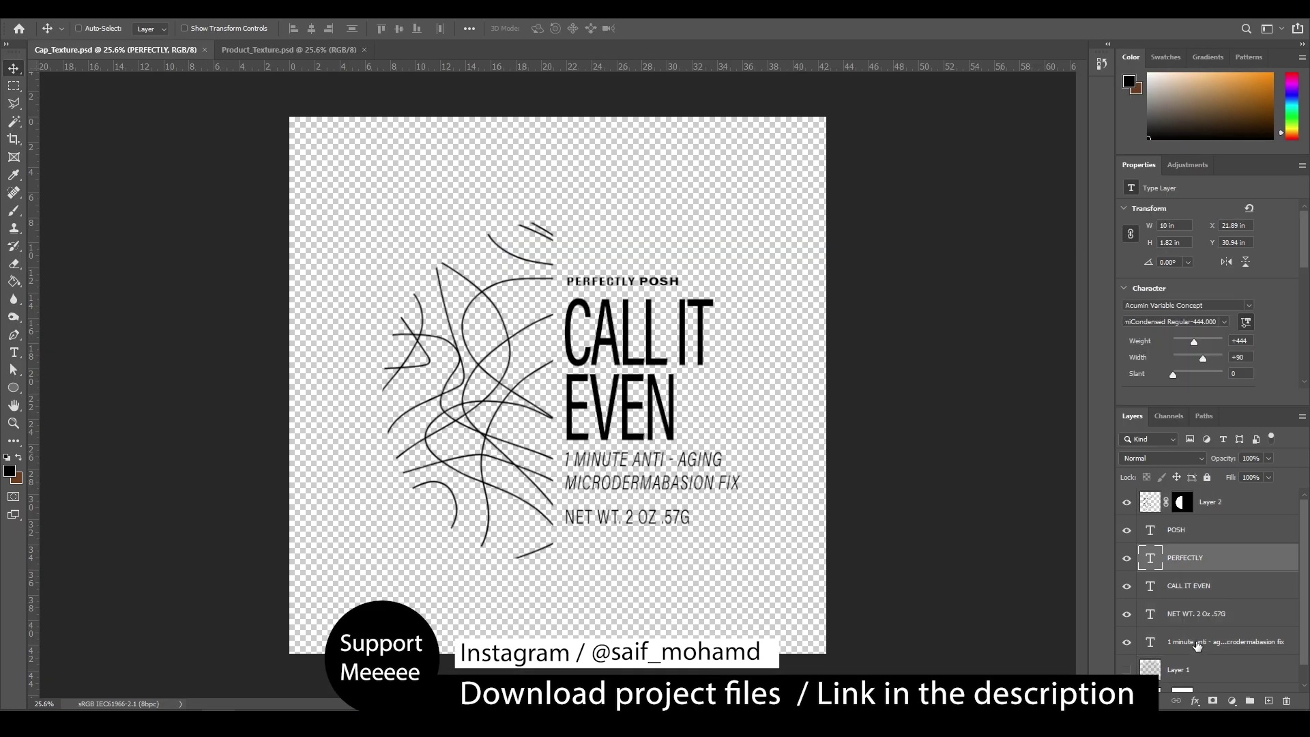
key(ctrl+t)
drag(734, 454, 731, 448)
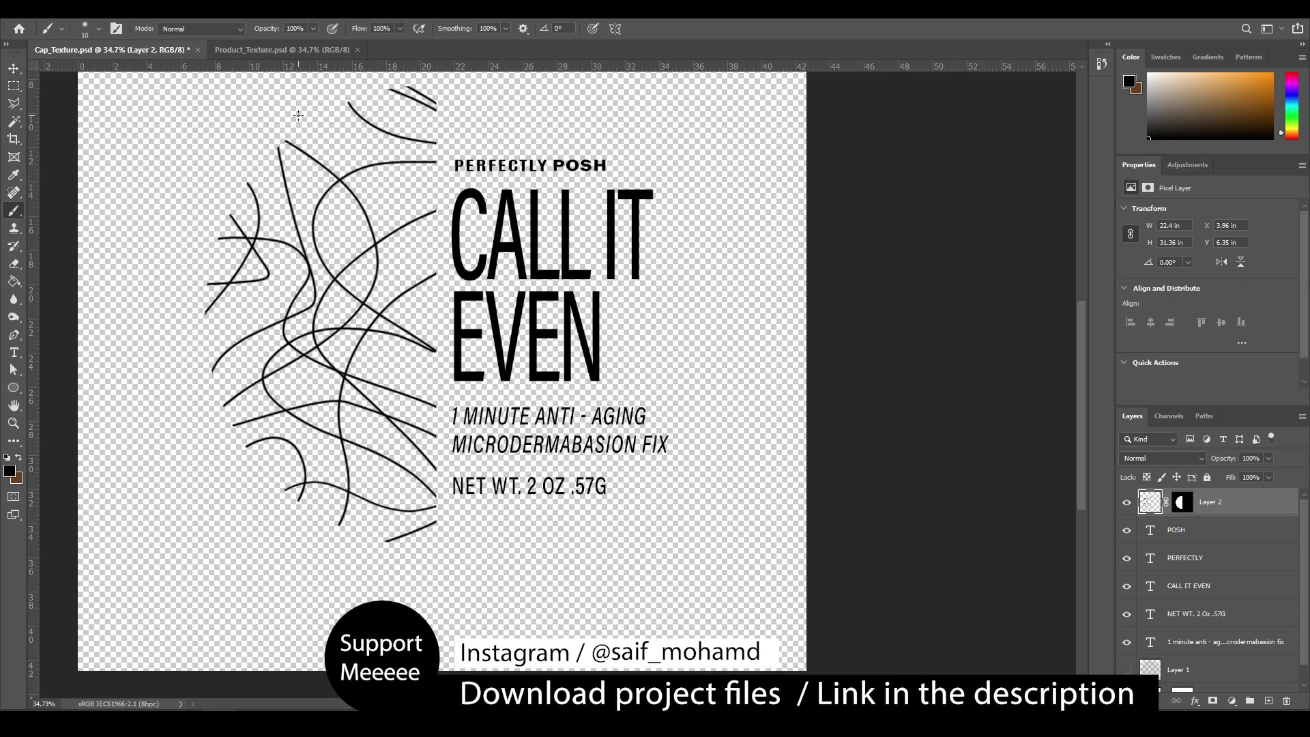
key(ctrl+z)
mouse_move(476, 290)
ctrl+mouse_down()
mouse_move(403, 306)
mouse_move(518, 300)
ctrl+mouse_up()
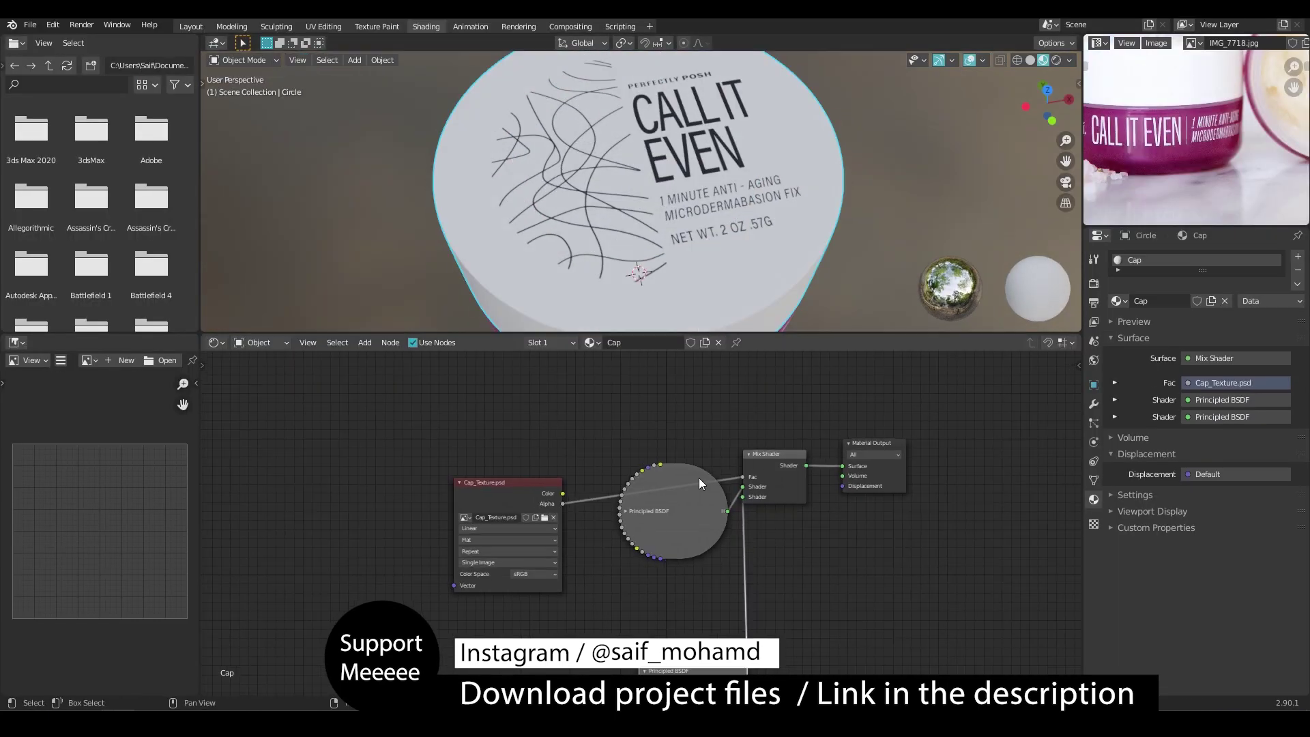
Save the Blender file and scale the lid's linked UV faces in the UV Editing workspace to fit the label
key(ctrl+s)
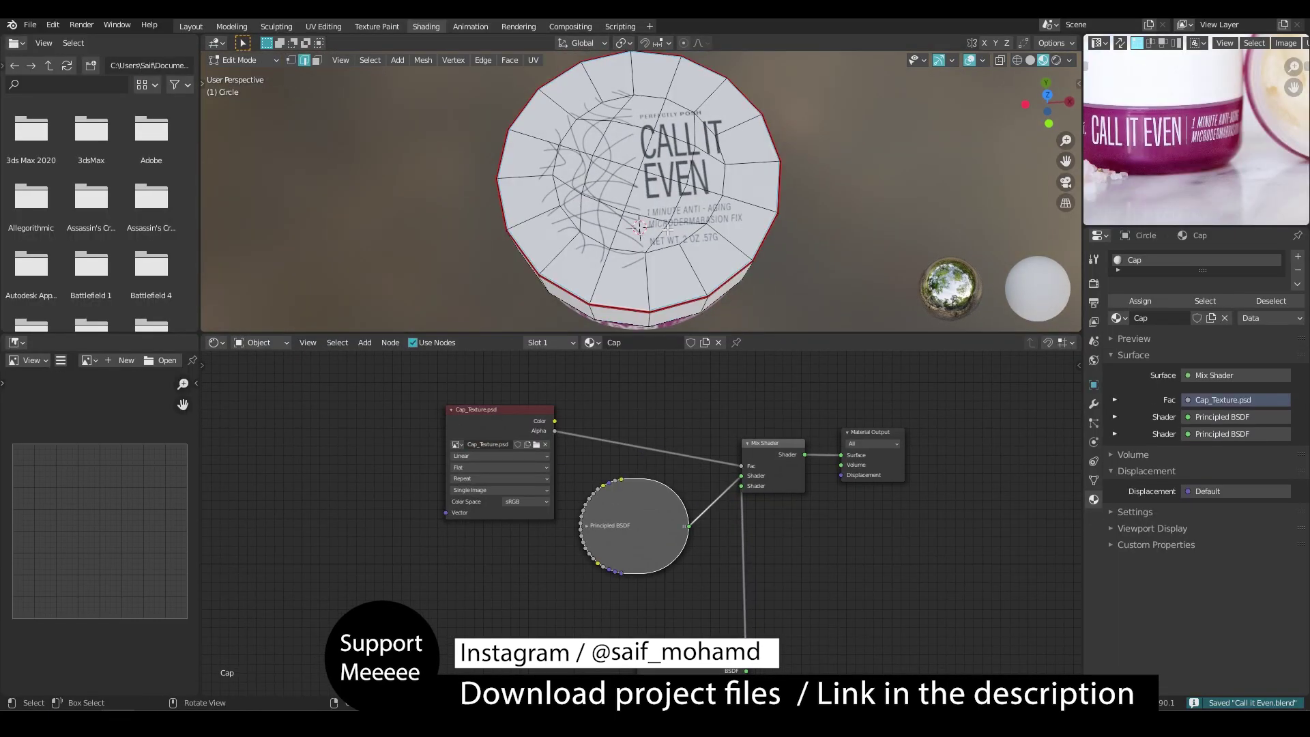
key(Tab)
click(323, 27)
key(3)
key(l)
key(s)
click(444, 426)
scroll(818, 286, up, 4)
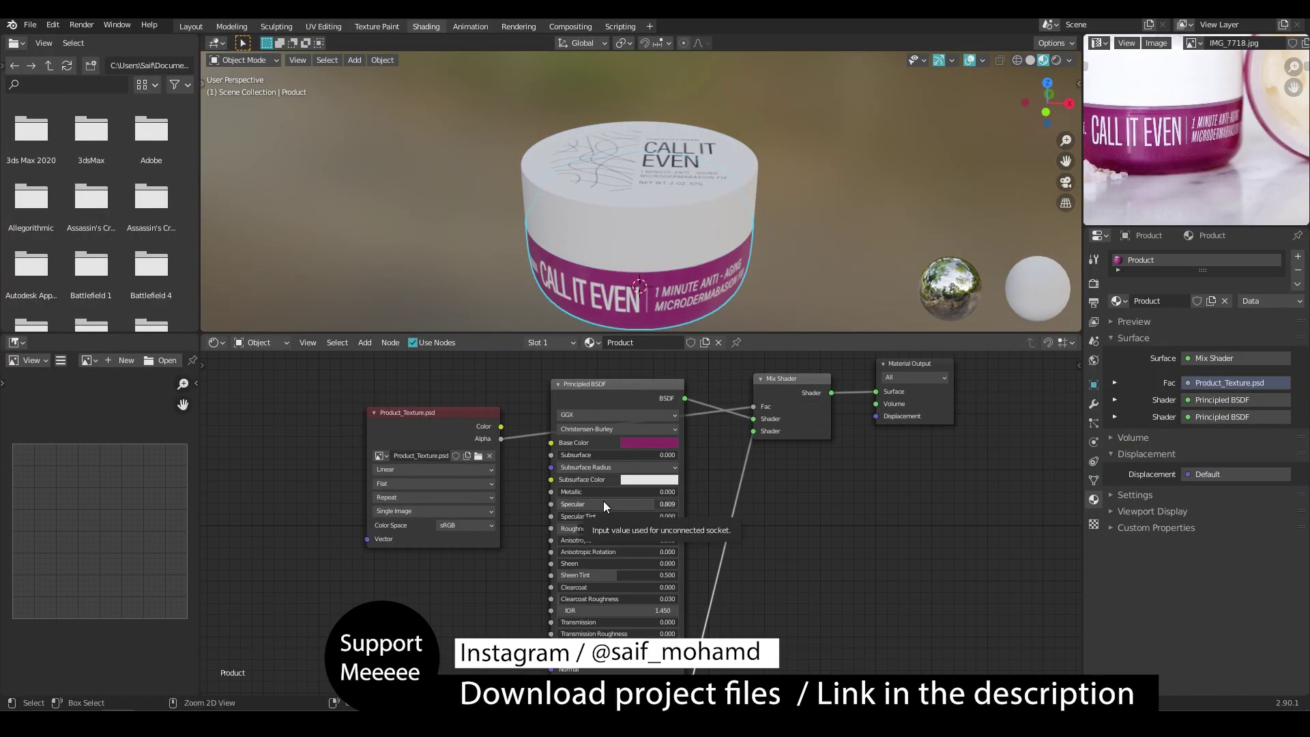
Set the Specular of the Cap material's white Principled BSDF to 0.8, tidy the shader nodes, and inspect the lid's label
click(640, 245)
click(642, 317)
click(640, 245)
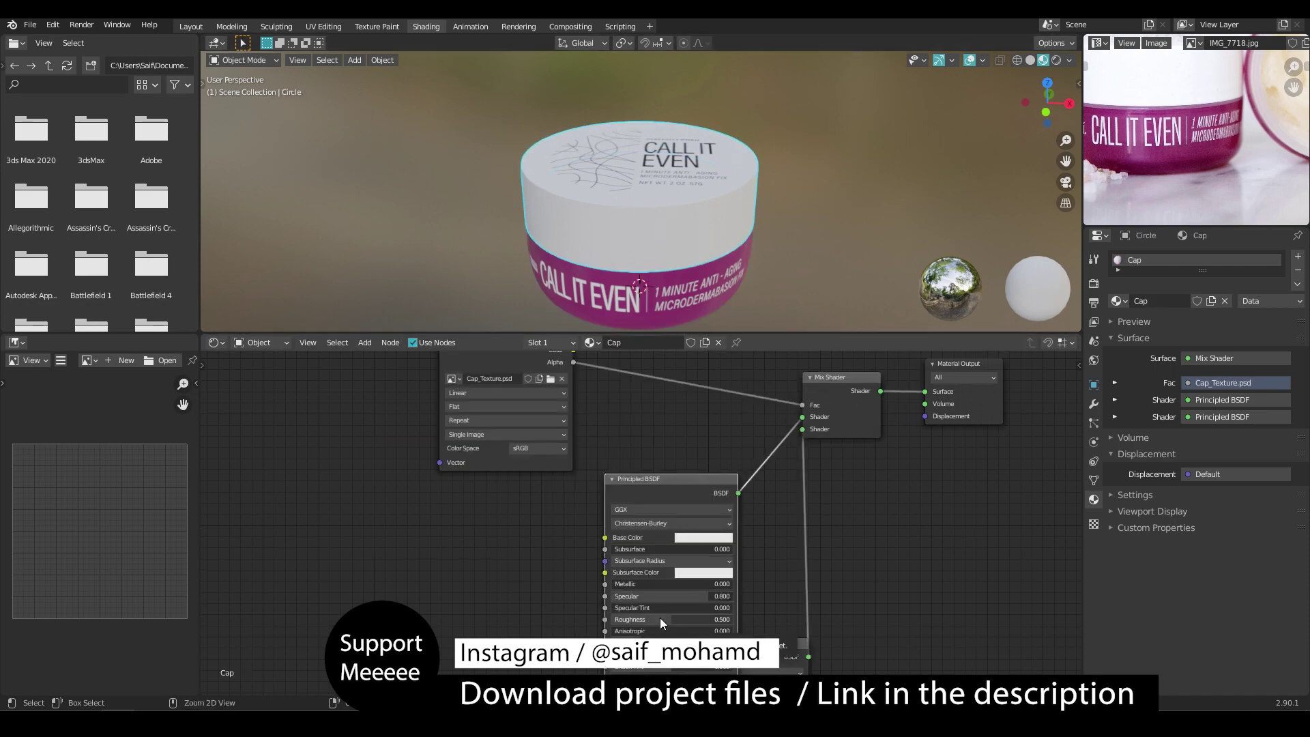
drag(672, 475, 688, 458)
key(h)
middle_drag(716, 644, 714, 634)
drag(715, 633, 657, 510)
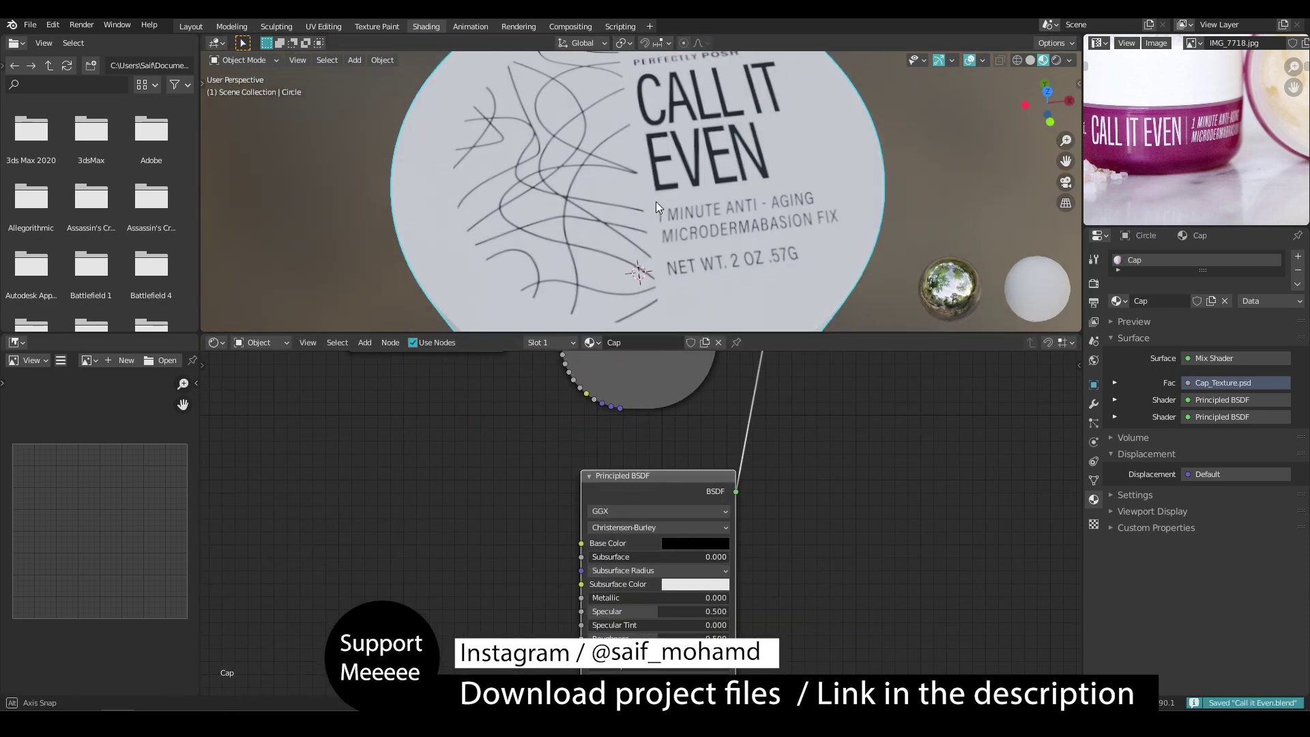
middle_drag(764, 225, 600, 159)
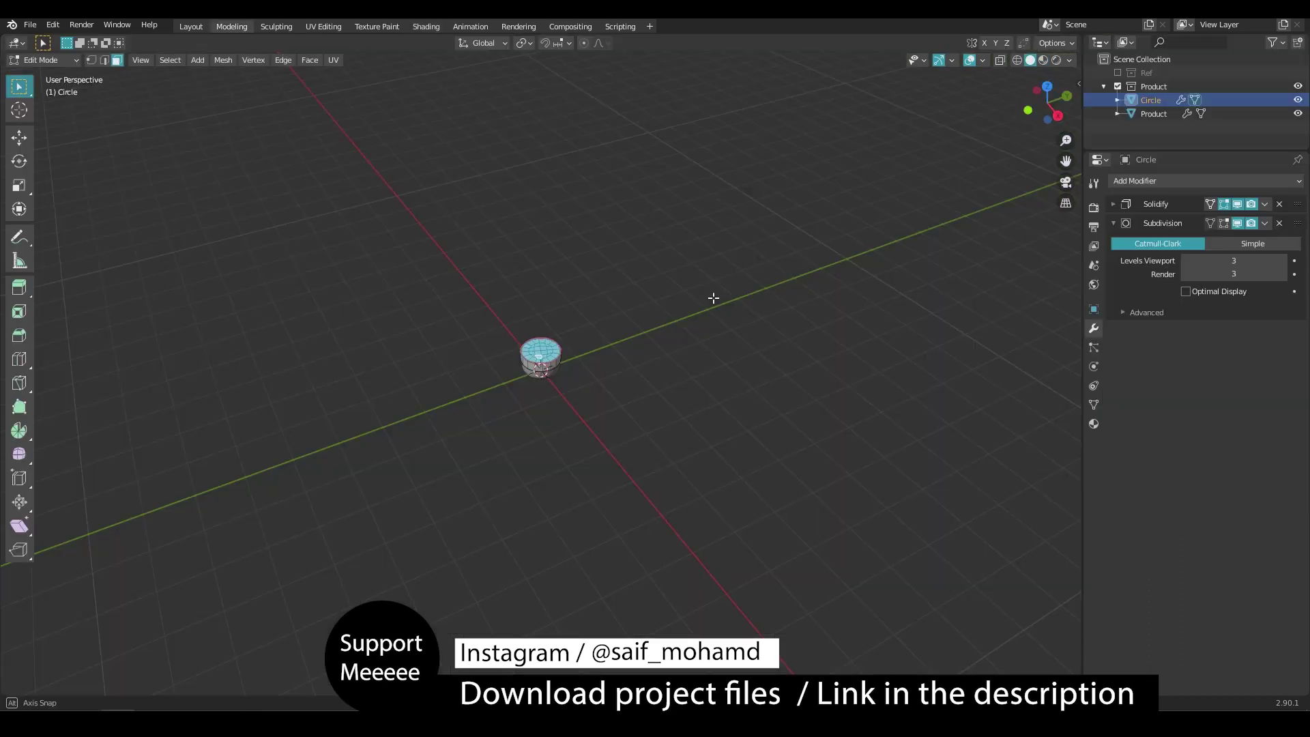
In the Modeling workspace, hide the lid and add a 12-vertex circle fitted inside the jar's opening, with its scale applied
scroll(598, 282, up, 5)
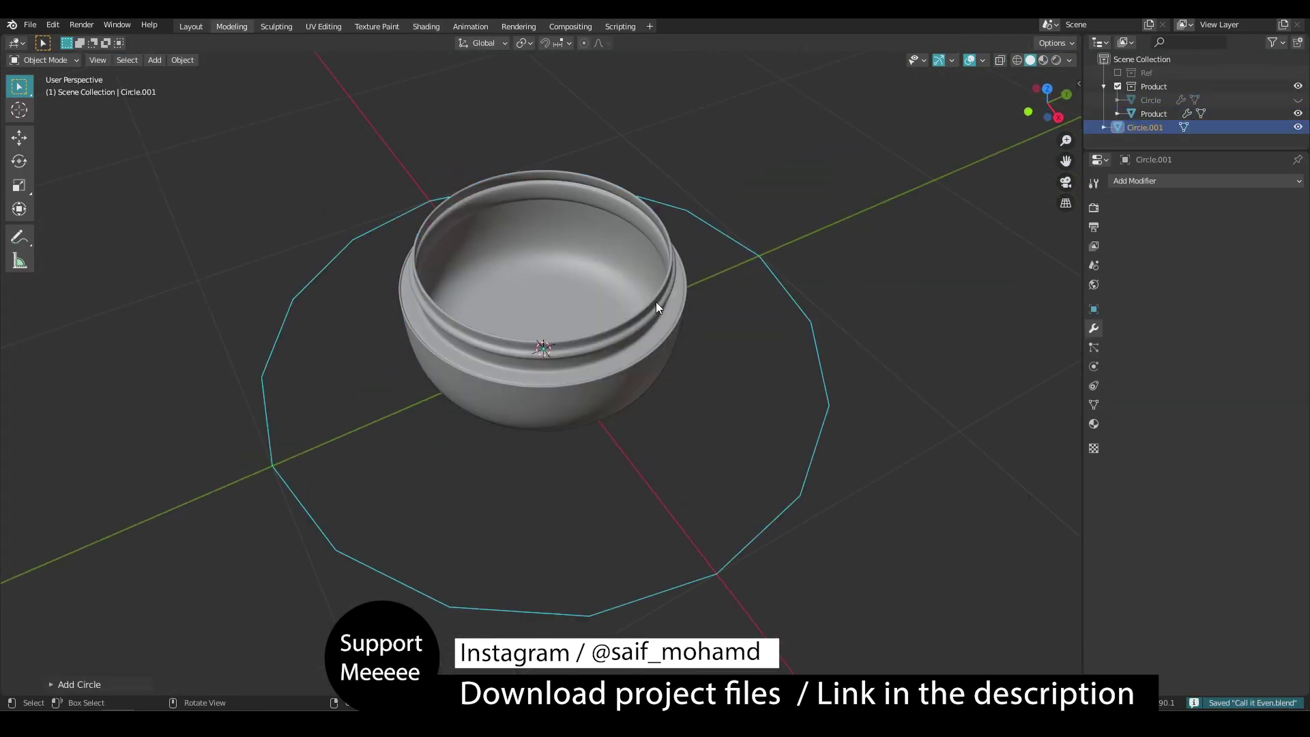
middle_drag(656, 301, 656, 341)
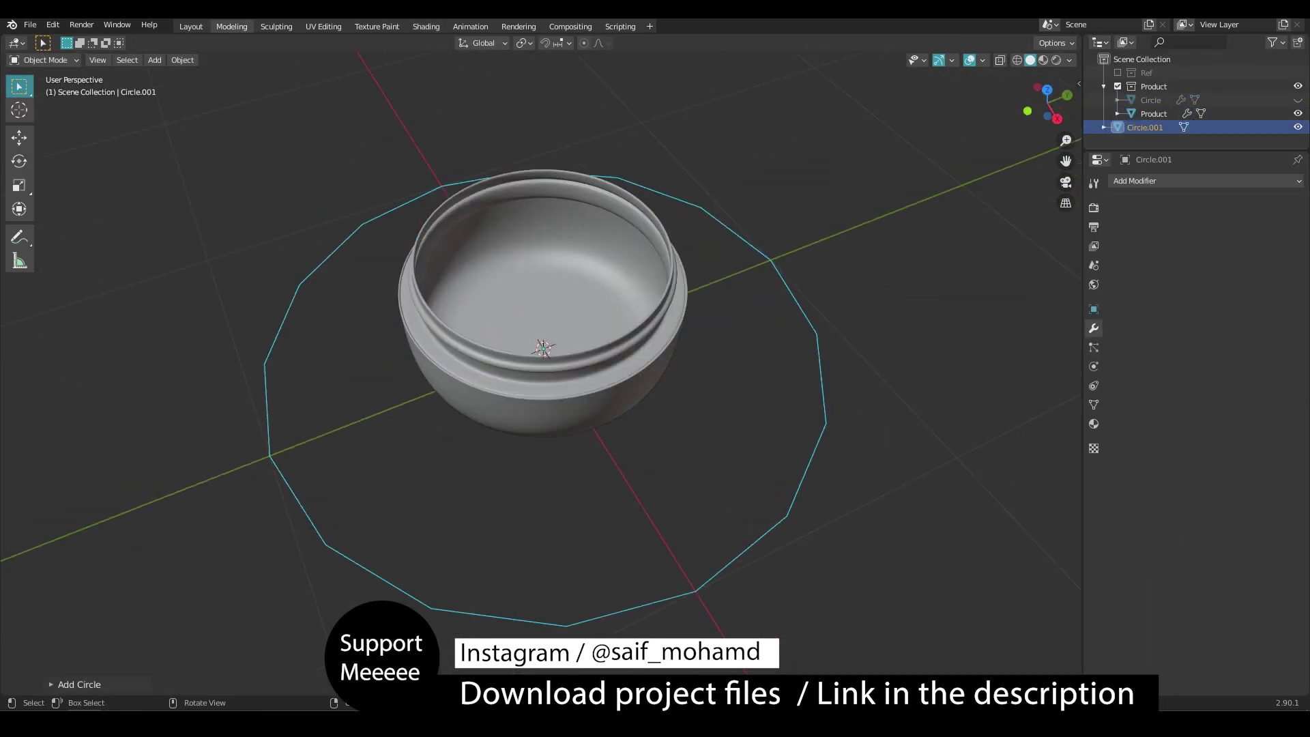
middle_drag(400, 450, 400, 517)
click(79, 684)
key(g)
key(s)
key(KP_7)
key(ctrl+a)
click(686, 314)
Extrude the circle inward into concentric rings of faces and merge the innermost ring at the centre
key(Tab)
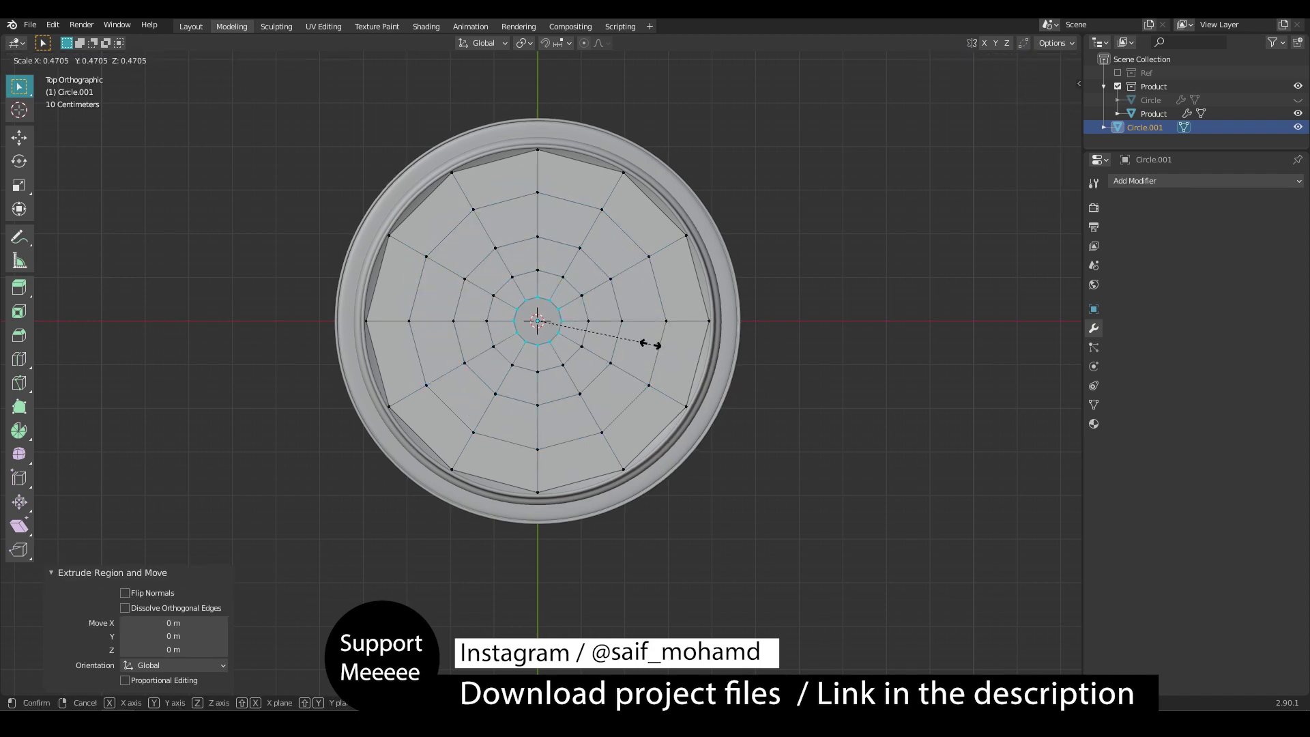
click(650, 344)
middle_drag(650, 344, 648, 294)
key(F3)
text(mer)
click(672, 319)
key(Tab)
key(Tab)
key(g)
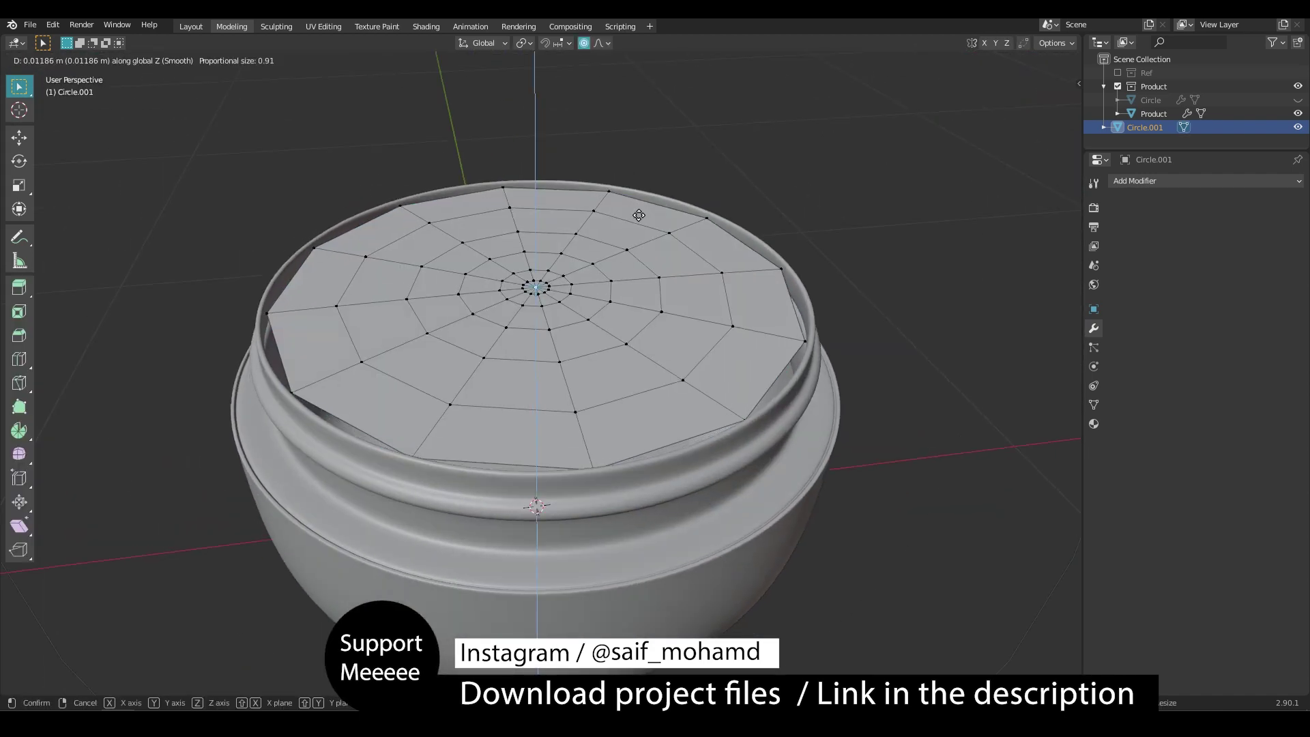
right_click(639, 215)
mouse_move(639, 214)
middle_down()
mouse_move(631, 178)
mouse_move(645, 213)
middle_up()
middle_drag(447, 173, 471, 129)
key(g)
right_click(537, 324)
Grow the selection at the disc's centre, isolate the disc, and raise it about 0.075 m along Z with smooth proportional editing
key(ctrl+KP_Add)
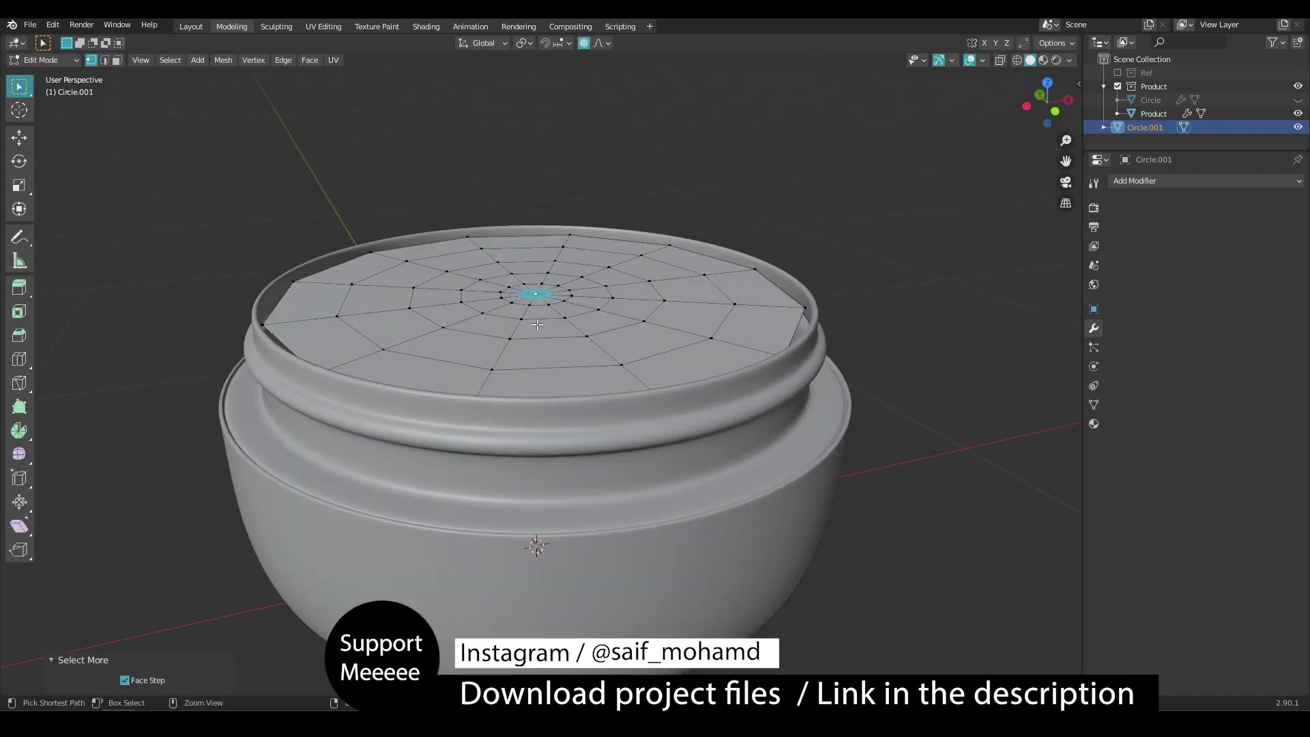
key(KP_Divide)
key(KP_1)
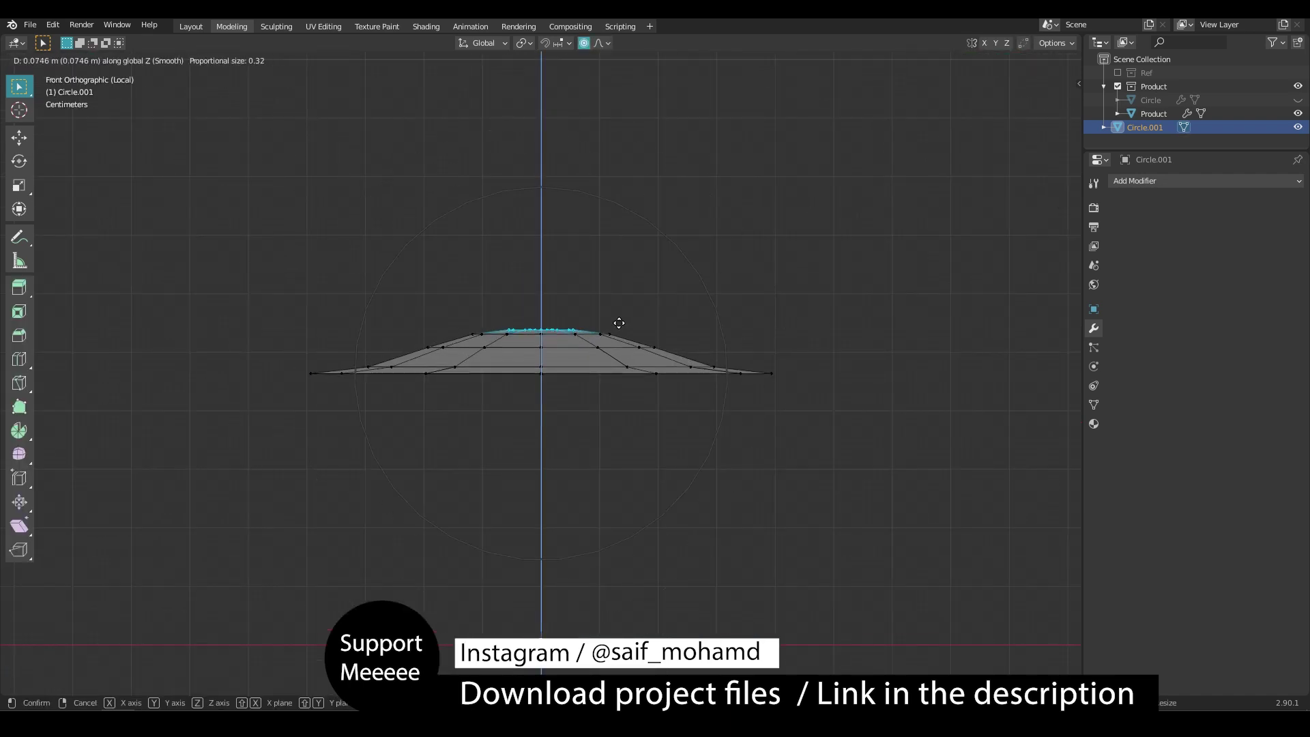
click(619, 323)
key(Tab)
middle_drag(618, 323, 509, 268)
scroll(605, 391, up, 2)
Add a Catmull-Clark Subdivision modifier to the disc with 4 viewport levels
key(Tab)
key(KP_1)
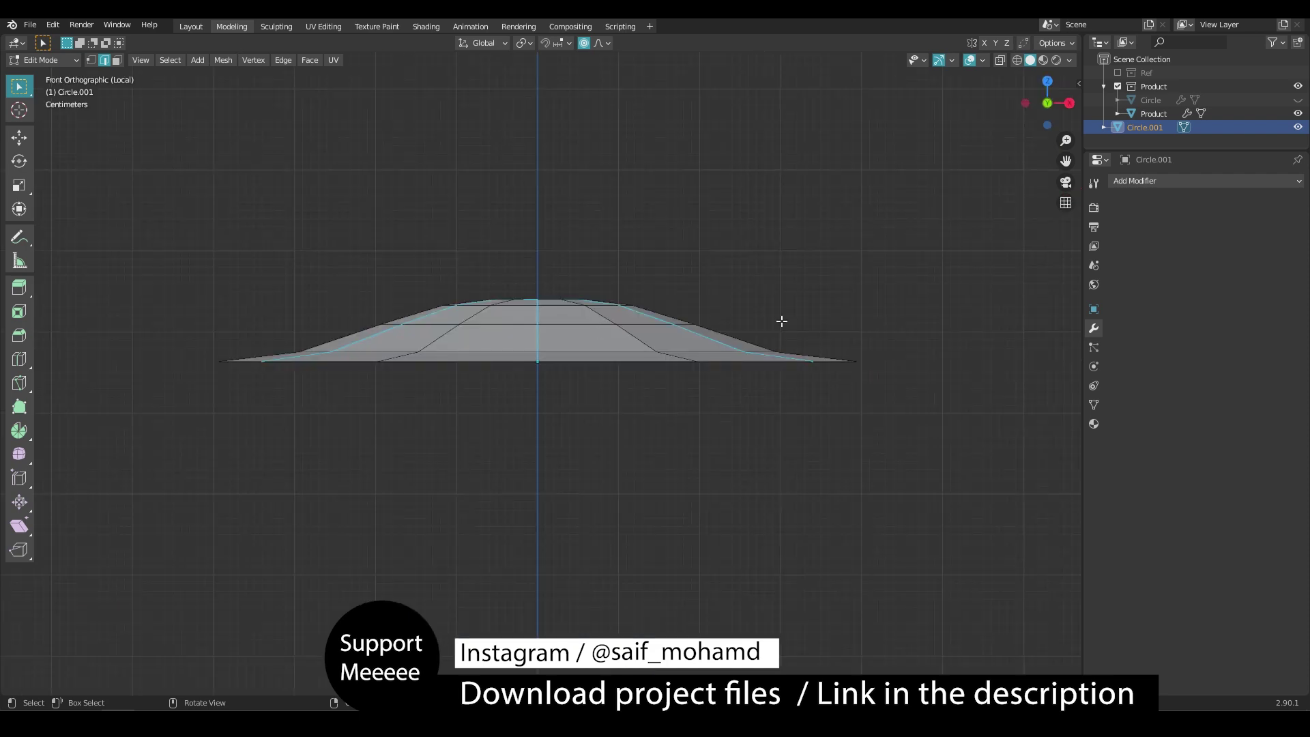
middle_drag(757, 307, 768, 382)
key(Tab)
click(1206, 181)
click(1043, 391)
click(1283, 242)
Dissolve the innermost geometry at the disc's centre so that a single face closes it
key(Tab)
mouse_move(635, 348)
middle_down()
mouse_move(629, 273)
mouse_move(681, 354)
mouse_move(618, 360)
middle_up()
scroll(618, 360, up, 2)
key(1)
click(534, 262)
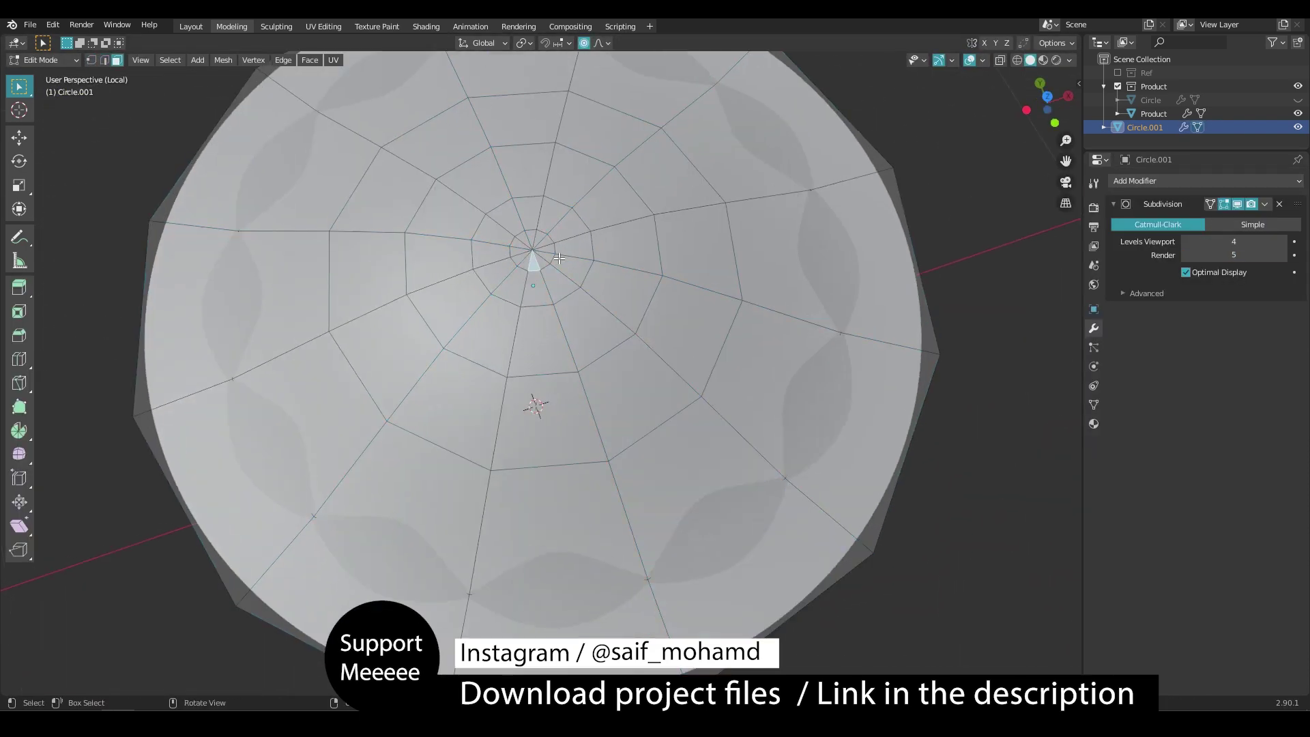
key(ctrl+x)
key(KP_7)
Select alternate radial edges of the disc and move them along Z without proportional editing to form ridges
key(2)
alt+shift+click(532, 180)
middle_drag(710, 300, 717, 236)
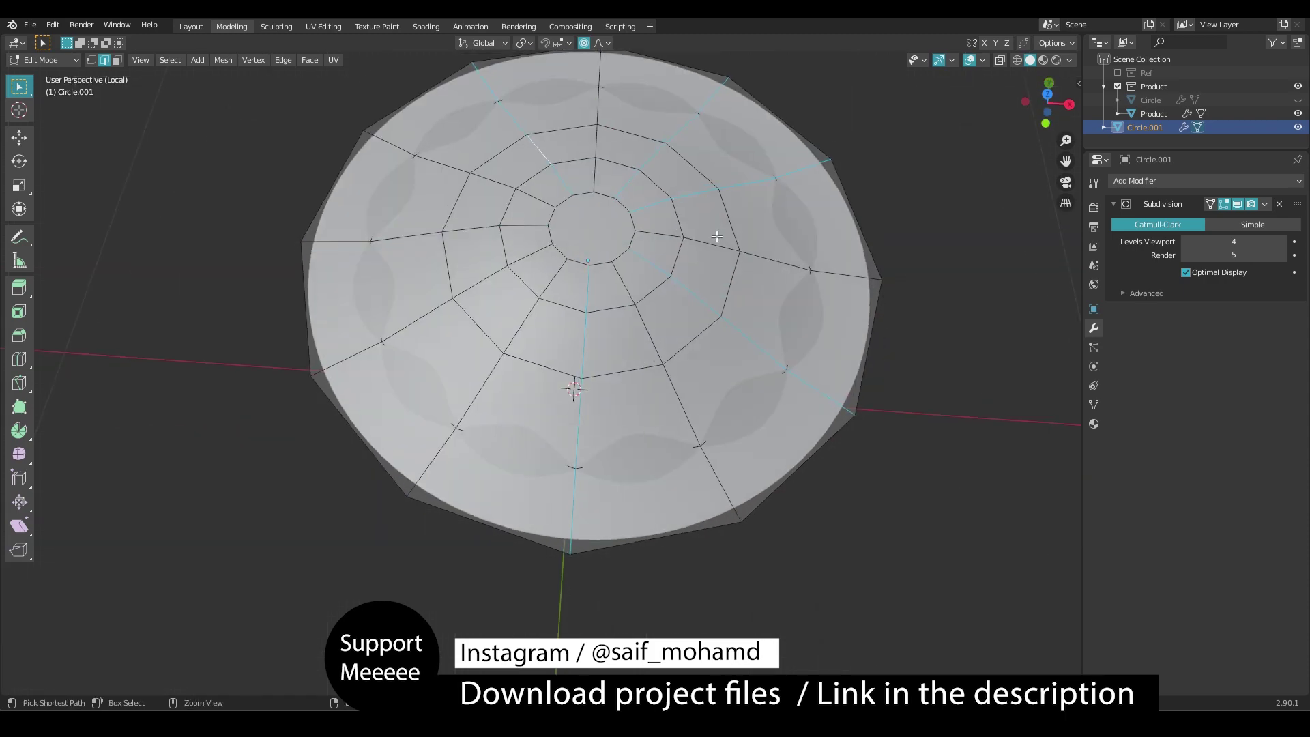
key(ctrl+z)
key(ctrl+z)
alt+shift+click(597, 141)
alt+shift+click(493, 181)
alt+shift+click(480, 282)
key(g)
key(z)
middle_drag(655, 355, 655, 273)
key(Escape)
key(o)
key(g)
key(z)
click(667, 273)
key(Tab)
mouse_move(532, 294)
middle_down()
mouse_move(508, 400)
mouse_move(539, 300)
middle_up()
Save the file and twist the disc into a swirl by rotating its centre face around Z with proportional editing
key(Tab)
key(ctrl+s)
key(KP_7)
key(3)
click(579, 297)
key(o)
key(r)
key(z)
click(433, 538)
key(Tab)
middle_drag(546, 422, 631, 358)
key(Tab)
key(Tab)
scroll(747, 341, down, 3)
Inset the swirl's centre face and move it along Z to shape the cream's peak
key(Tab)
scroll(600, 304, up, 4)
key(i)
click(628, 276)
key(g)
key(z)
click(617, 315)
key(Tab)
scroll(613, 319, down, 4)
key(Tab)
click(628, 366)
key(Tab)
middle_drag(439, 370, 552, 296)
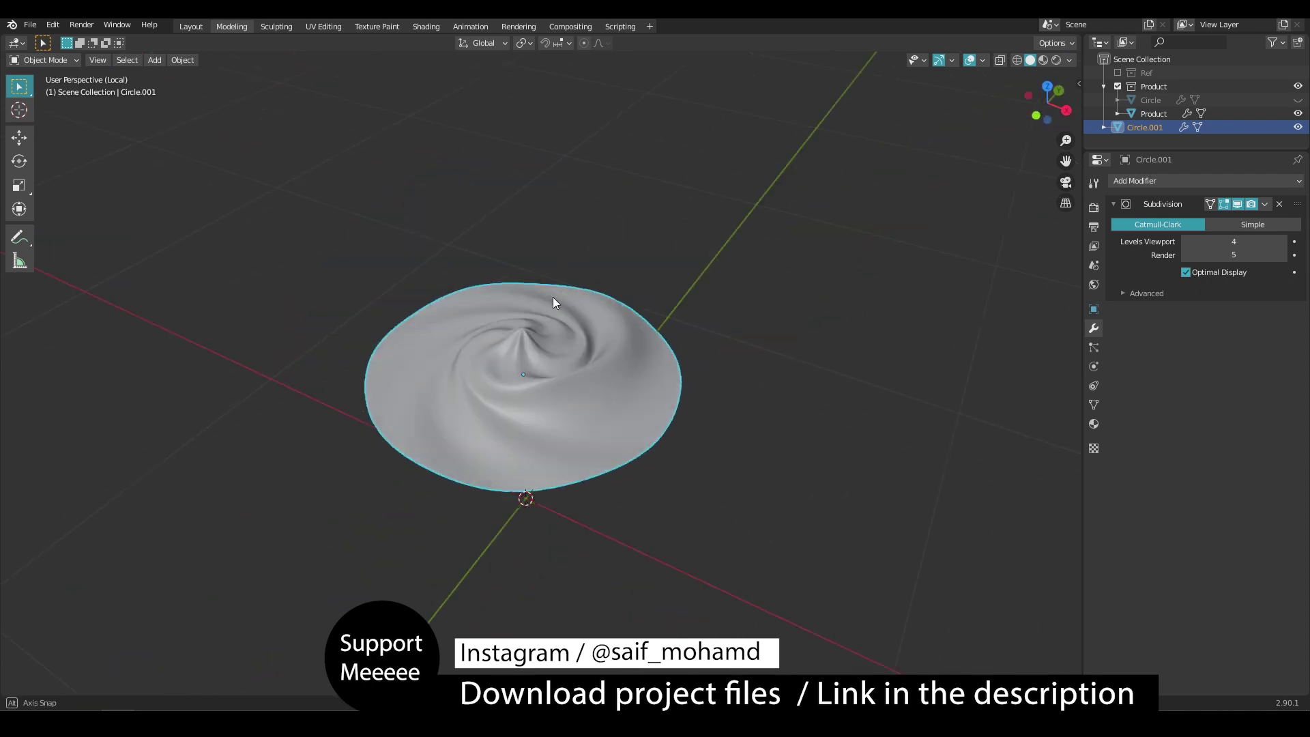
Leave local view, then move the cream surface along Z and scale it to sit inside the jar
key(KP_Divide)
key(g)
key(z)
click(658, 446)
key(s)
click(681, 479)
middle_drag(689, 464, 805, 354)
click(812, 307)
middle_drag(784, 287, 672, 386)
click(655, 375)
middle_drag(617, 470, 614, 293)
key(Tab)
key(Tab)
key(Tab)
key(Tab)
scroll(684, 234, down, 3)
key(Tab)
click(503, 259)
key(Tab)
scroll(573, 293, down, 3)
mouse_move(580, 361)
middle_down()
mouse_move(621, 313)
mouse_move(584, 338)
middle_up()
Smooth all vertices of the cream surface
key(Tab)
key(a)
right_click(552, 382)
key(1)
right_click(599, 477)
click(559, 480)
Scale the cream surface up by about 1.13 and smooth its vertices again with a smoothing of 0.5
key(Tab)
key(s)
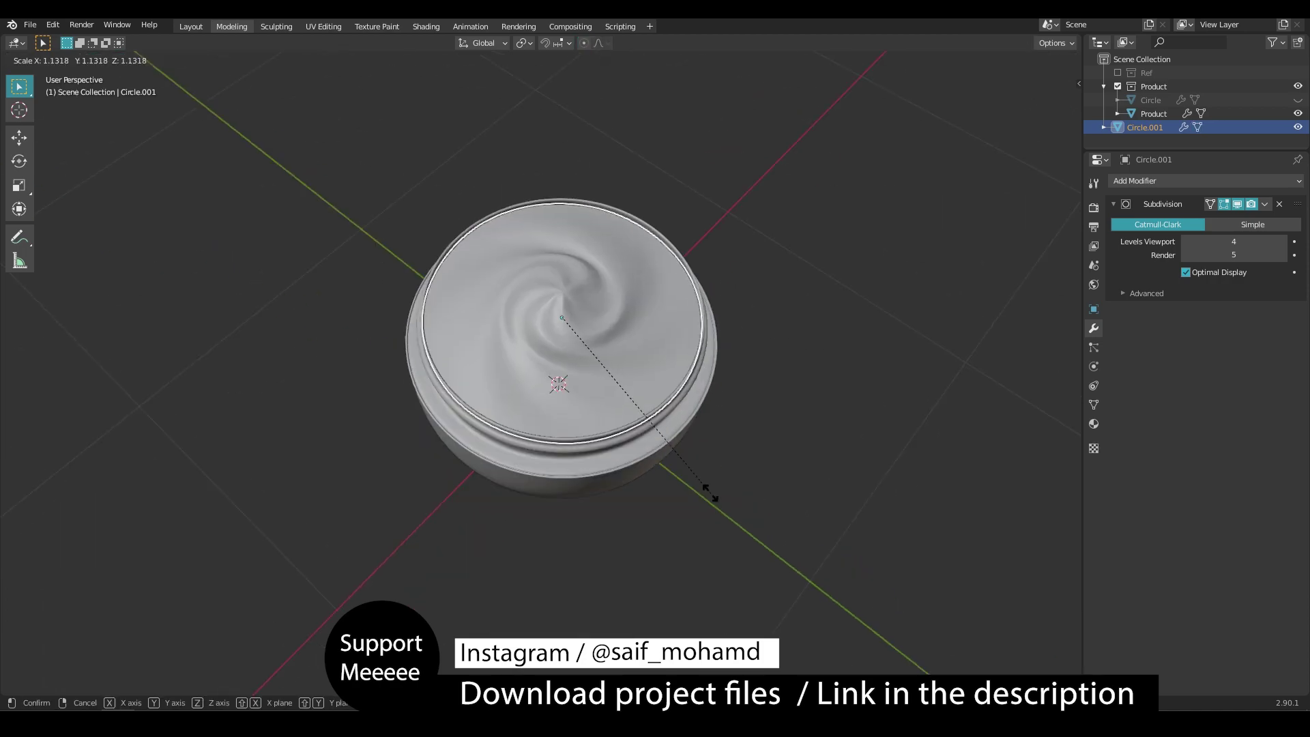
click(707, 492)
middle_drag(695, 300, 804, 293)
key(Tab)
right_click(651, 310)
click(651, 307)
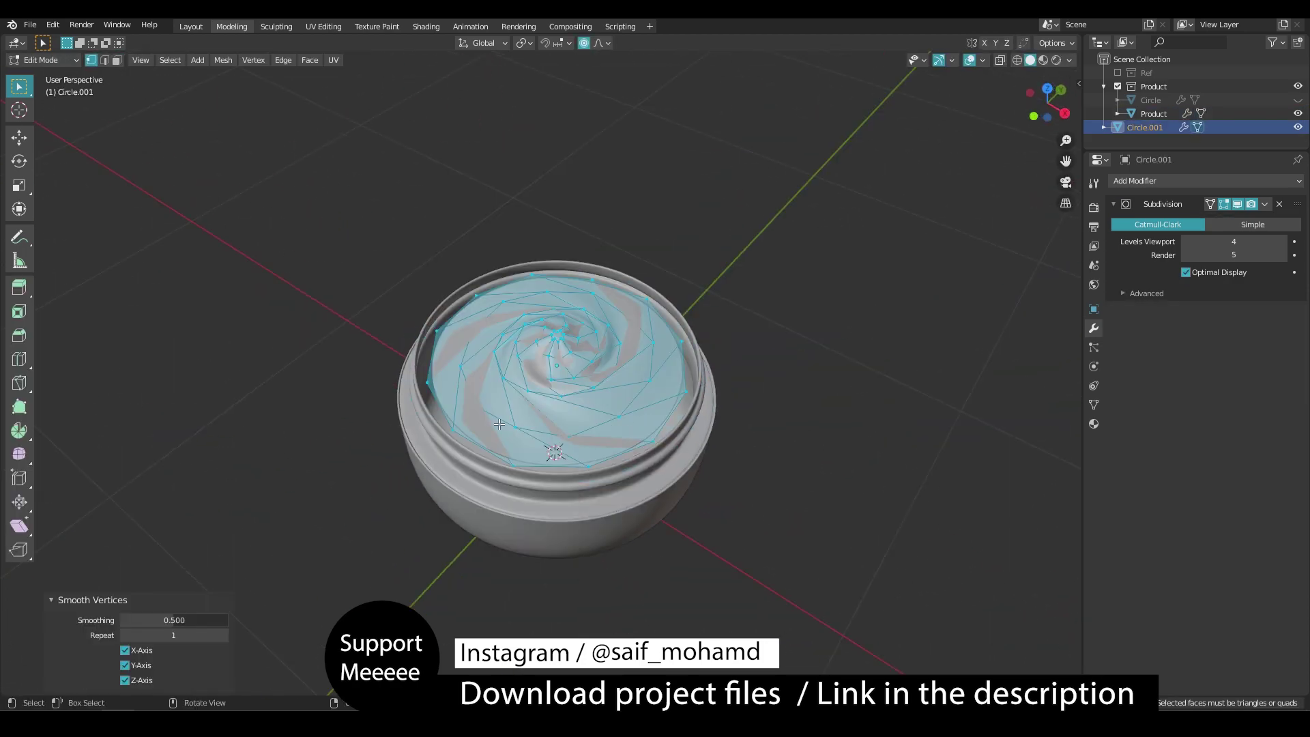
key(Tab)
Scale the cream surface to fit the jar's opening, checking the fit from above in wireframe
key(s)
click(642, 490)
key(KP_7)
key(shift+z)
scroll(716, 382, up, 5)
key(s)
click(739, 371)
middle_drag(723, 436, 668, 341)
Rotate and scale the cream's mesh in Edit Mode to refine the swirl, and save the file
shift+middle_drag(529, 348, 614, 286)
key(Tab)
key(r)
click(737, 406)
scroll(723, 437, down, 4)
key(Tab)
key(Tab)
key(s)
click(693, 513)
key(Tab)
key(ctrl+s)
Adjust the cream surface's height along Z and its scale inside the jar, and save the file
middle_drag(645, 511, 631, 447)
key(g)
key(z)
click(617, 476)
click(763, 415)
click(634, 464)
key(g)
key(z)
click(635, 481)
middle_drag(763, 415, 772, 453)
key(s)
click(771, 411)
key(ctrl+s)
scroll(736, 449, down, 3)
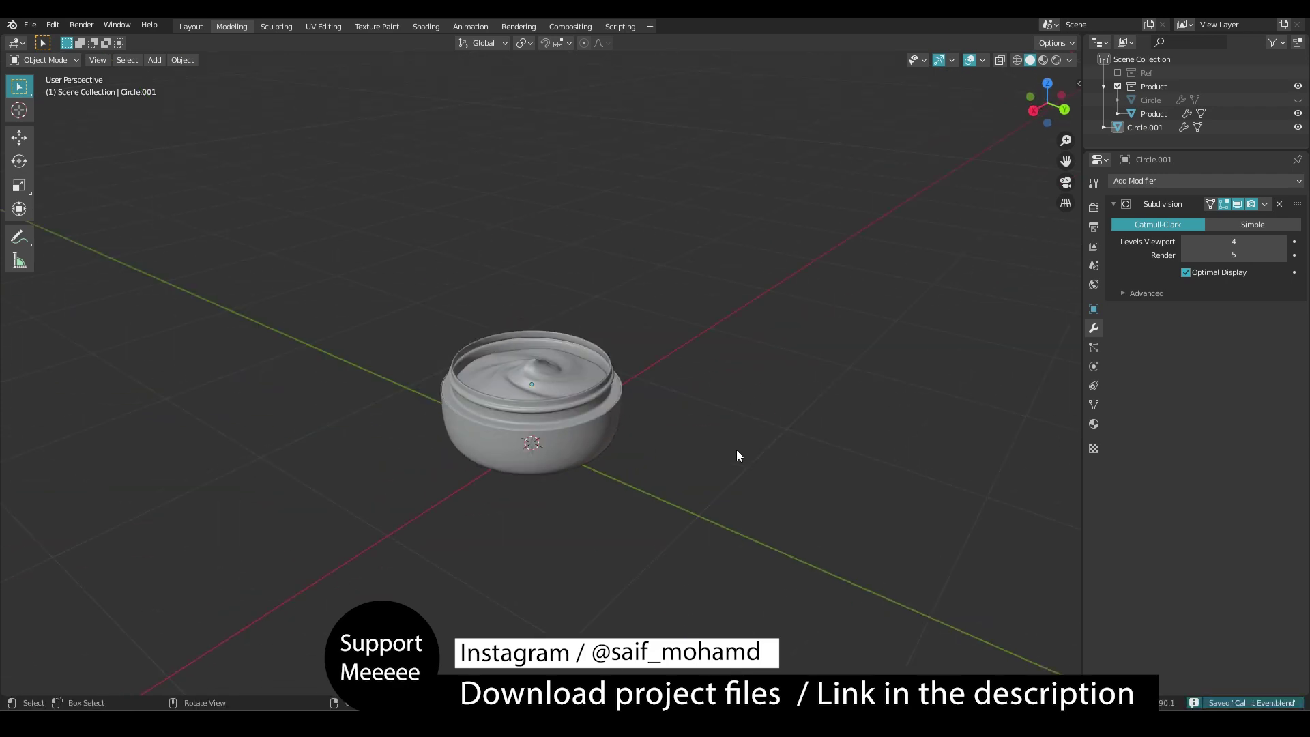
Select the cream surface, preview the materials, and switch to the Shading workspace
key(z)
click(525, 372)
scroll(505, 345, up, 4)
click(426, 26)
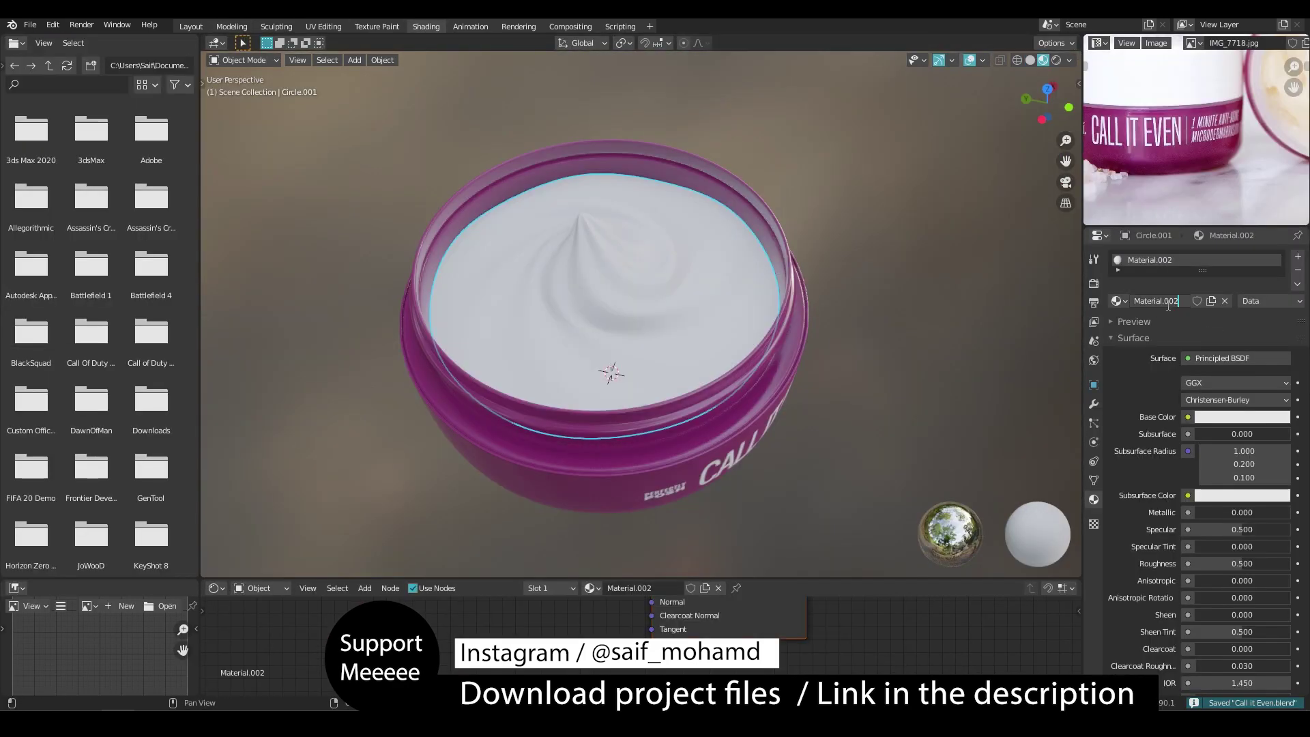
Name the swirl's material Cream, set its subsurface and specular to 1.000 and roughness to 0.443, and save the file
drag(1221, 563, 1263, 563)
middle_drag(819, 437, 771, 368)
key(ctrl+s)
scroll(1164, 503, down, 4)
drag(1207, 434, 1289, 433)
middle_drag(839, 355, 819, 389)
key(ctrl+s)
Tint the Cream material's subsurface color a pale peach, and save the file
drag(1219, 350, 1213, 354)
middle_drag(757, 436, 723, 352)
scroll(682, 335, down, 3)
middle_drag(545, 307, 834, 355)
click(626, 328)
key(ctrl+s)
Unhide the lid and replace the reference image editor with the Outliner
scroll(759, 404, up, 3)
key(alt+h)
key(KP_7)
key(shift+z)
key(b)
drag(775, 165, 470, 423)
middle_drag(470, 422, 546, 327)
click(604, 353)
click(579, 354)
click(1097, 43)
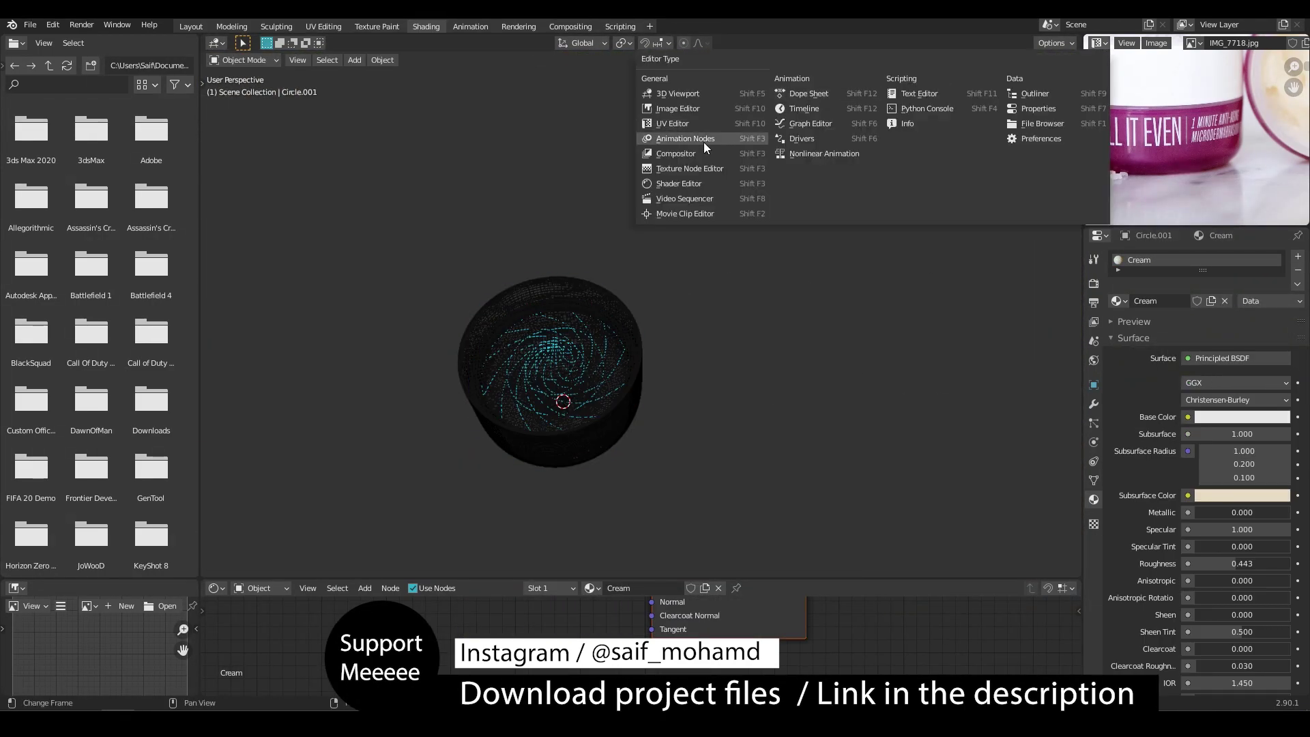
click(1030, 91)
drag(1145, 128, 1151, 96)
Duplicate the jar, lid and cream together and place the copies beside the originals along the X axis
key(KP_7)
drag(382, 273, 648, 492)
key(shift+d)
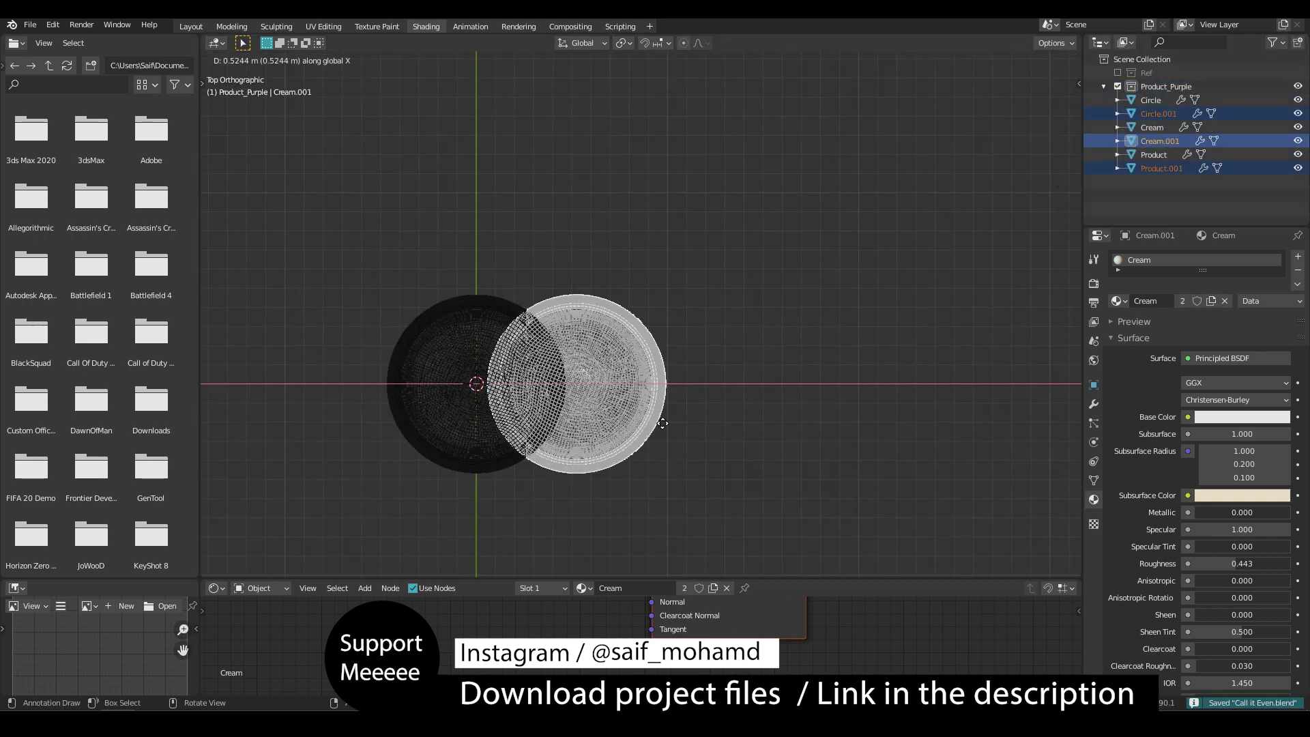
click(737, 382)
Move the duplicated parts into a new collection named Product_ClodyPlastic
key(shift+z)
click(723, 361)
key(shift+z)
text(mProduct_ClocdyPlastic)
key(Return)
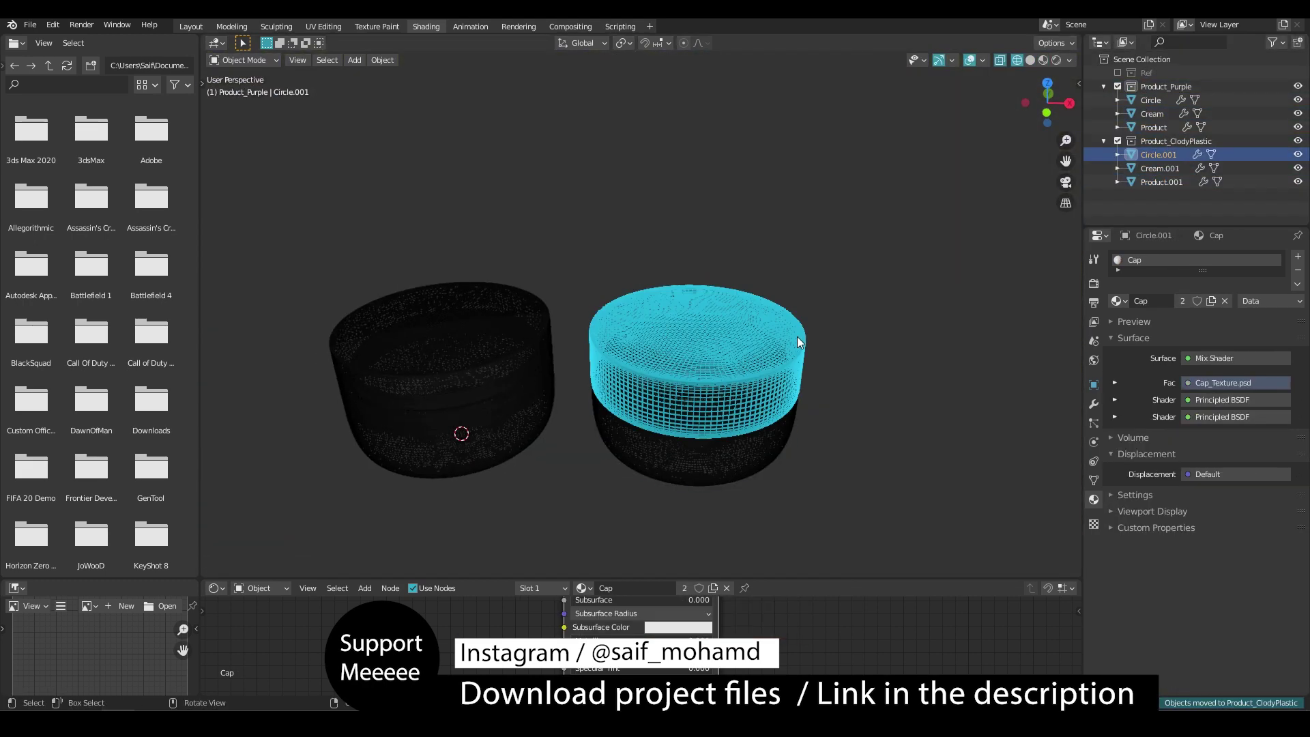
Grow the selection over the duplicate jar's neck and assign a new material slot to those faces
key(shift+z)
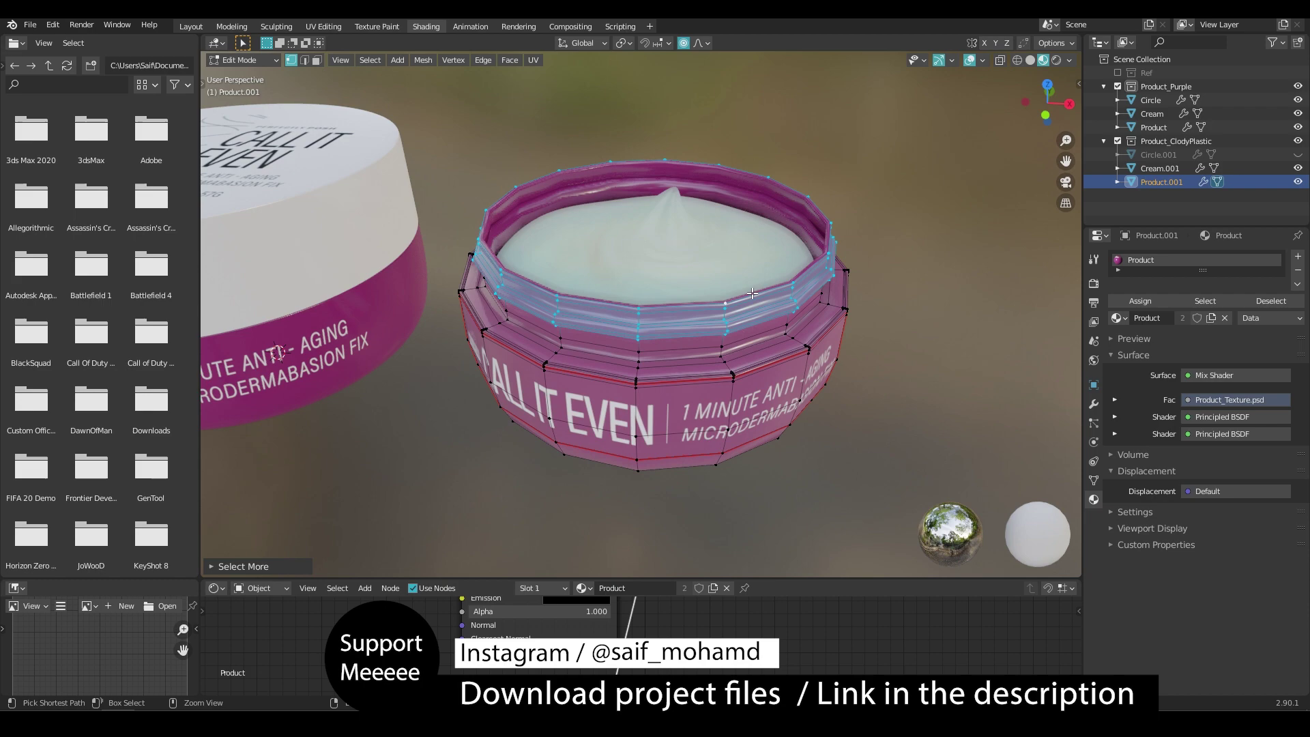
key(ctrl+KP_Add)
key(ctrl+KP_Add)
click(1297, 256)
click(1170, 350)
click(1140, 332)
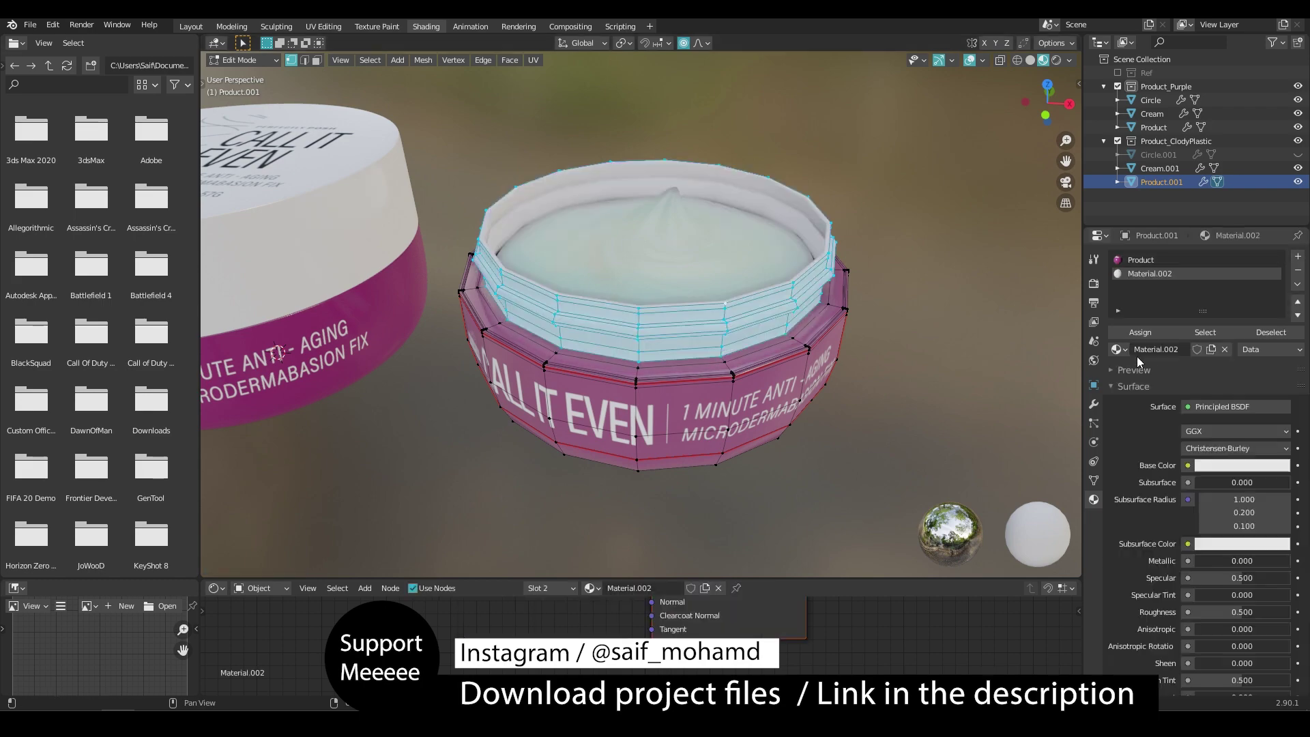
Name the neck material ClodyPlastic and set its transmission to 1.000 in an enlarged shader editor
key(Tab)
drag(736, 578, 736, 376)
drag(655, 625, 750, 625)
middle_drag(744, 293, 747, 226)
scroll(1164, 546, down, 8)
Adjust the ClodyPlastic material's settings so the jar's neck renders transparent in the preview
click(1162, 668)
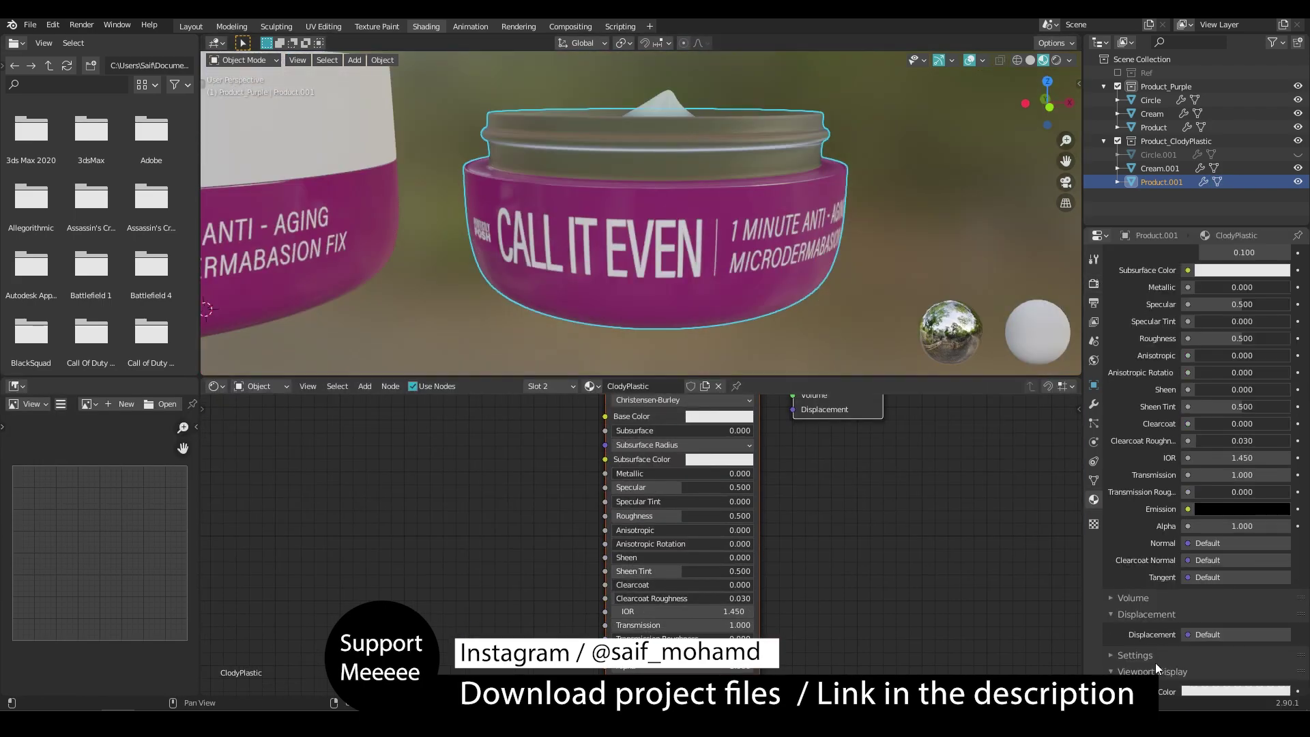
scroll(1164, 669, down, 6)
click(1243, 565)
click(1210, 625)
Choose Eevee as render engine, enable Screen Space Reflections with Refraction, and save the file
click(1093, 283)
click(1244, 257)
click(1204, 272)
click(1136, 497)
click(1180, 414)
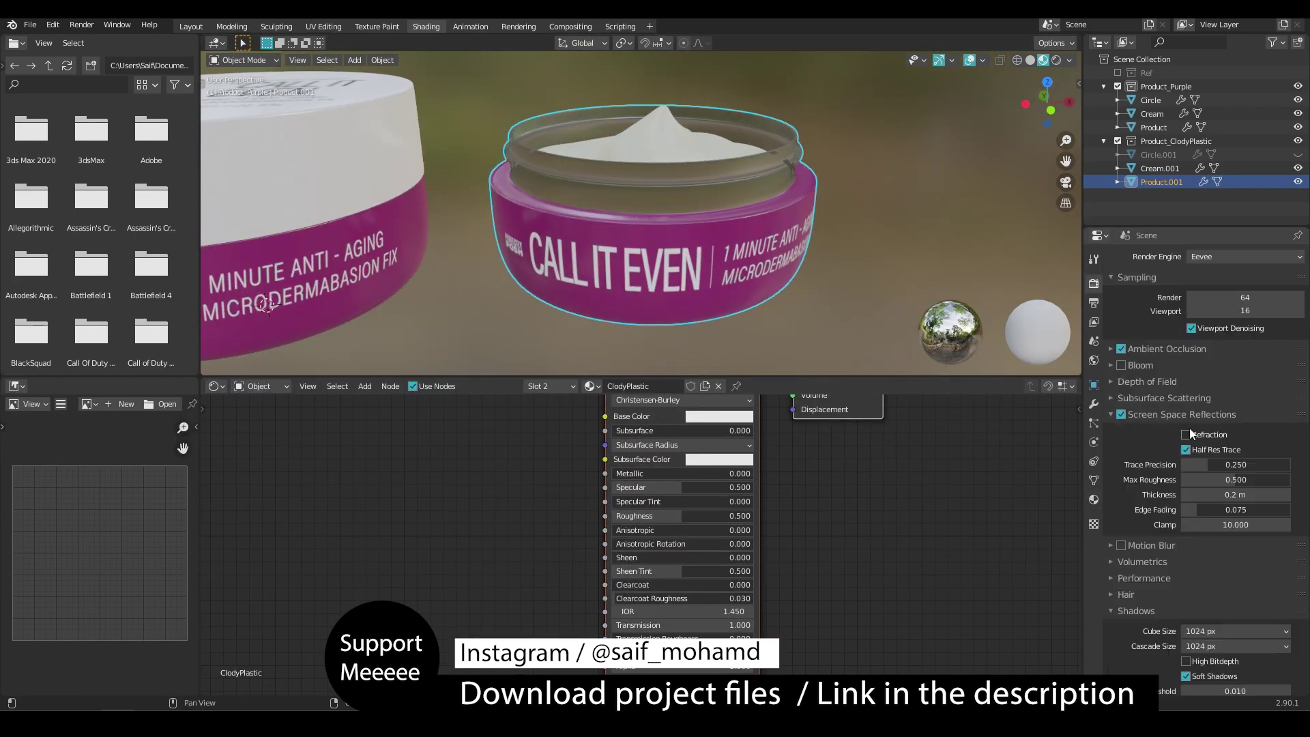
click(1186, 434)
key(ctrl+s)
Try a lower roughness on the ClodyPlastic material
drag(697, 515, 619, 515)
middle_drag(669, 239, 695, 217)
middle_drag(670, 673, 659, 632)
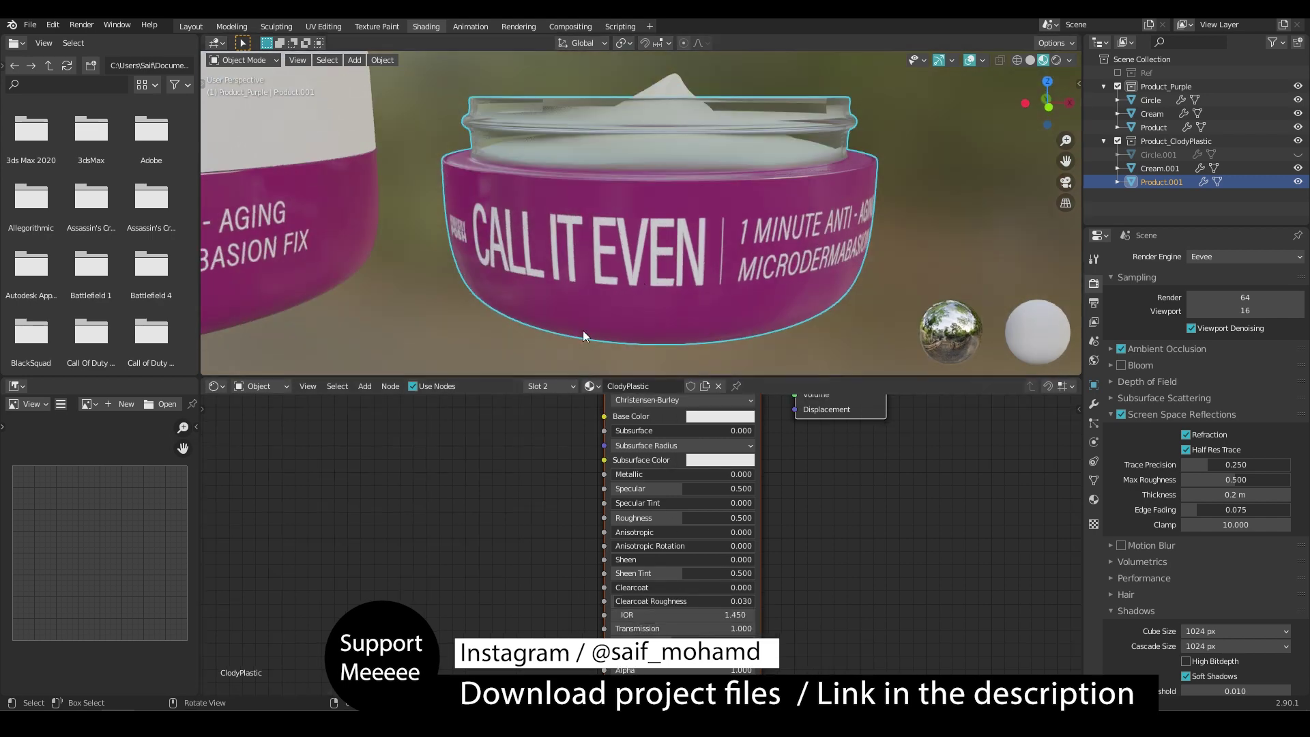
Enable High Bitdepth shadows and set the Screen Space Reflections' Max Roughness to 1.000
middle_drag(583, 330, 597, 365)
scroll(1214, 545, down, 3)
click(1186, 591)
drag(1221, 410, 1289, 409)
Raise the ClodyPlastic material's roughness to 0.795 for a frosted look, and save the file
middle_drag(643, 631, 637, 604)
key(Escape)
drag(650, 492, 648, 492)
middle_drag(533, 437, 534, 530)
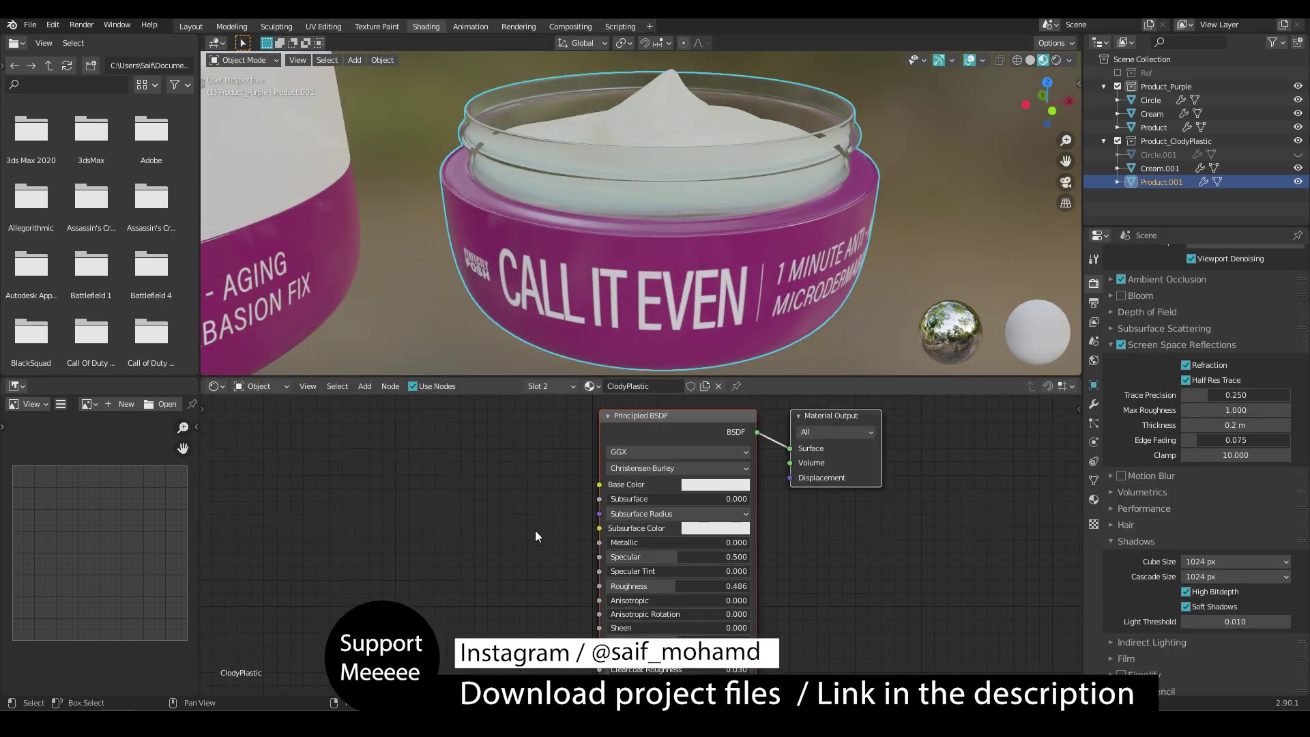
middle_drag(600, 273, 600, 252)
scroll(600, 253, up, 1)
middle_drag(648, 580, 643, 508)
drag(682, 541, 668, 541)
drag(672, 556, 717, 556)
middle_drag(728, 226, 703, 235)
scroll(727, 227, down, 4)
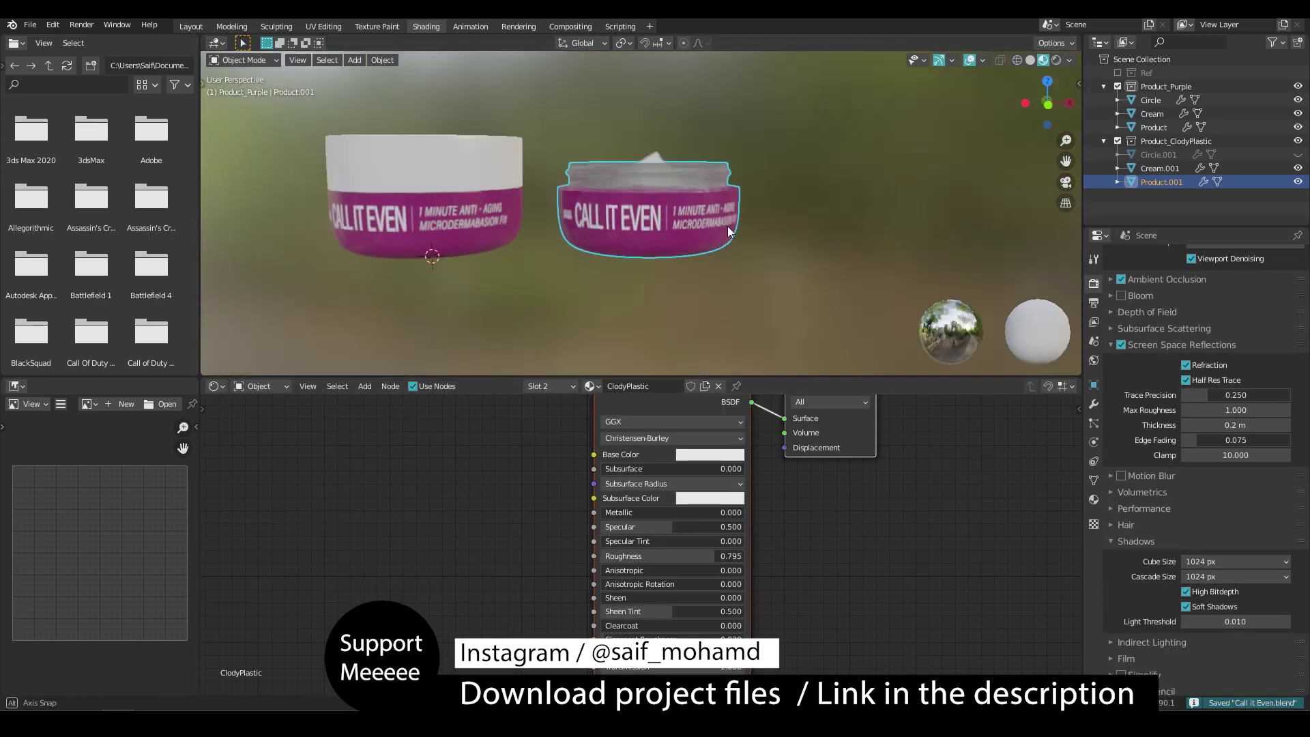
Lower the ClodyPlastic material's transmission to 0.700 and check both jars from above
scroll(727, 227, up, 2)
middle_drag(655, 587, 658, 519)
scroll(627, 600, up, 1)
drag(723, 616, 671, 616)
middle_drag(638, 225, 633, 295)
scroll(1128, 433, up, 5)
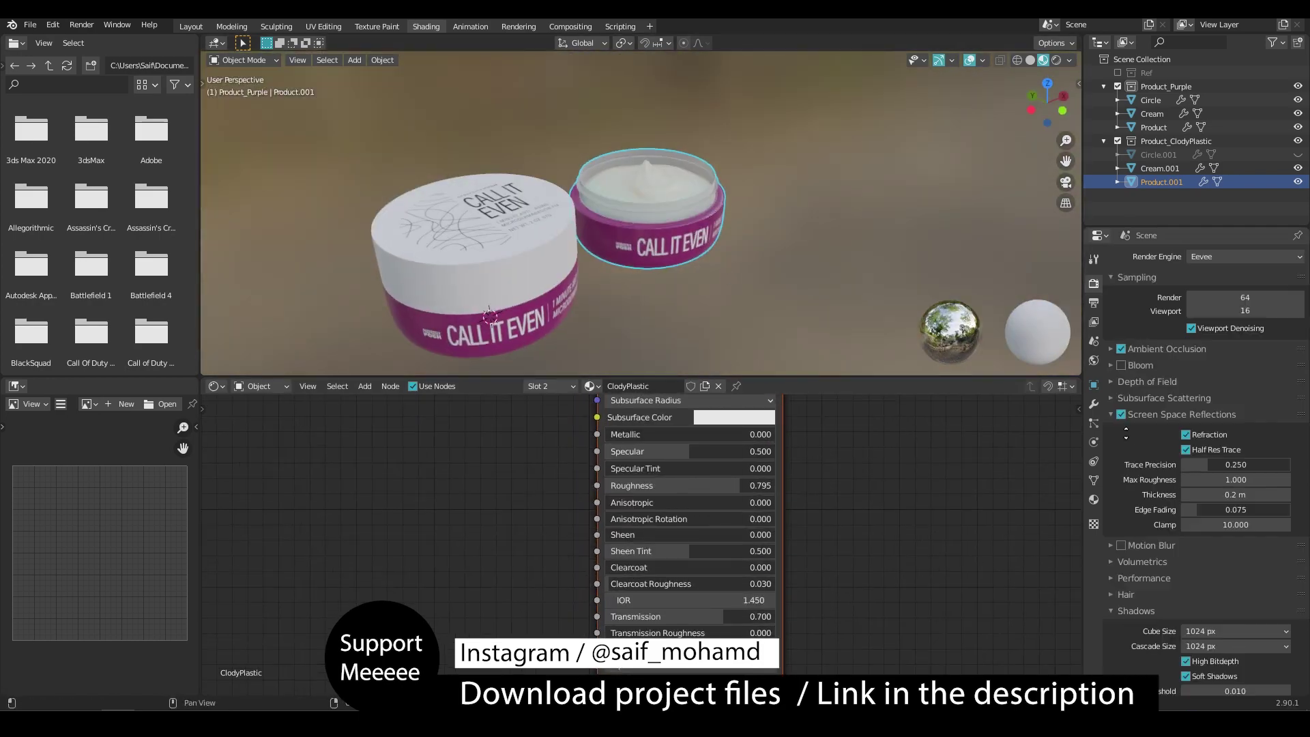
Switch the render engine to Cycles and show the jars in rendered shading without scene lights or scene world
click(1244, 256)
click(1221, 302)
click(1056, 60)
click(1052, 60)
click(982, 125)
Lower the ClodyPlastic material's roughness to 0.000
scroll(729, 163, up, 5)
scroll(729, 512, down, 2)
middle_drag(785, 485, 771, 558)
drag(709, 565, 614, 564)
mouse_move(600, 225)
middle_down()
mouse_move(605, 272)
mouse_move(624, 232)
middle_up()
Set the Cycles viewport samples to 128
double_click(1244, 344)
text(128)
key(Return)
Set the ClodyPlastic material's transmission to 1.000 and raise its transmission roughness
middle_drag(663, 564, 657, 528)
drag(665, 625, 758, 626)
drag(672, 637, 702, 638)
Light the rendered preview with the dark studio HDRI and turn the view around the jars
mouse_move(621, 295)
middle_down()
mouse_move(595, 303)
mouse_move(834, 267)
mouse_move(561, 244)
mouse_move(693, 238)
mouse_move(714, 284)
mouse_move(955, 65)
mouse_move(764, 224)
mouse_move(750, 208)
mouse_move(956, 65)
mouse_move(799, 214)
middle_up()
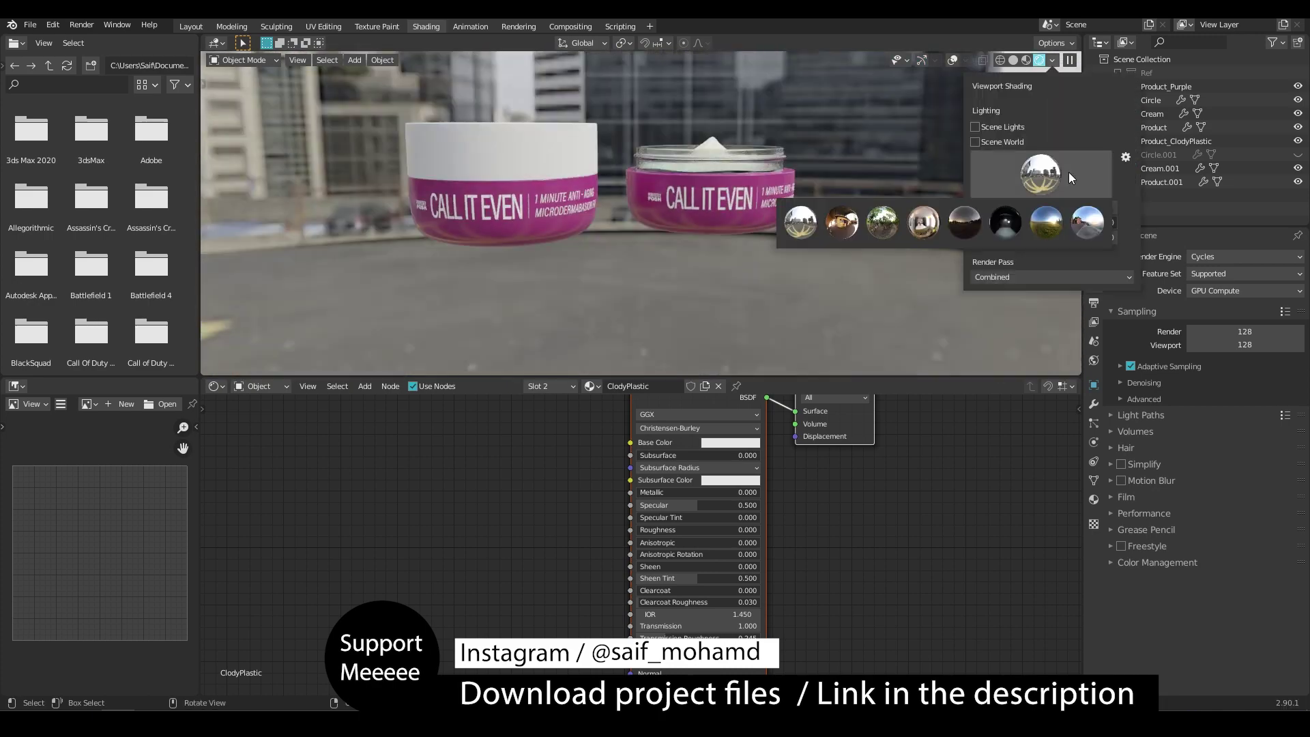
click(1013, 220)
middle_drag(907, 204, 717, 203)
Enable OptiX denoising for render and viewport, and set the viewport samples to 300
click(1226, 381)
double_click(1240, 345)
text(300)
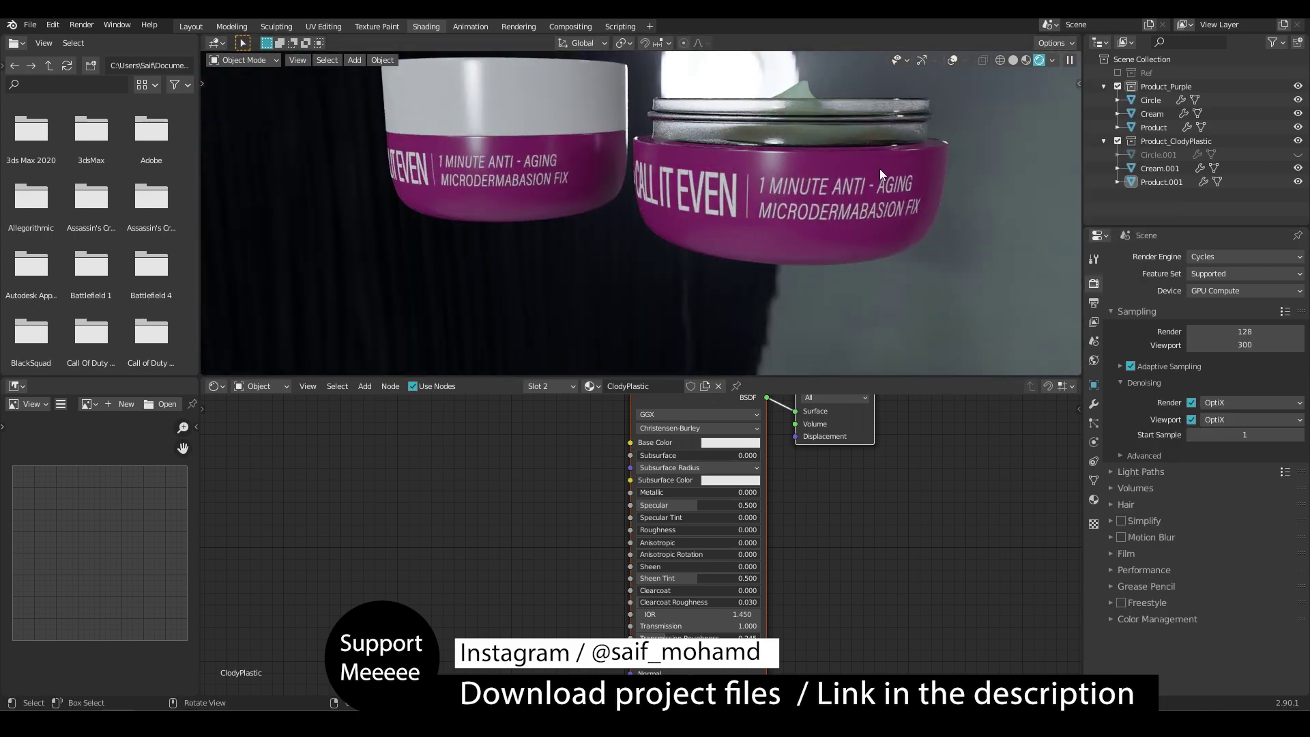
middle_drag(880, 175, 878, 225)
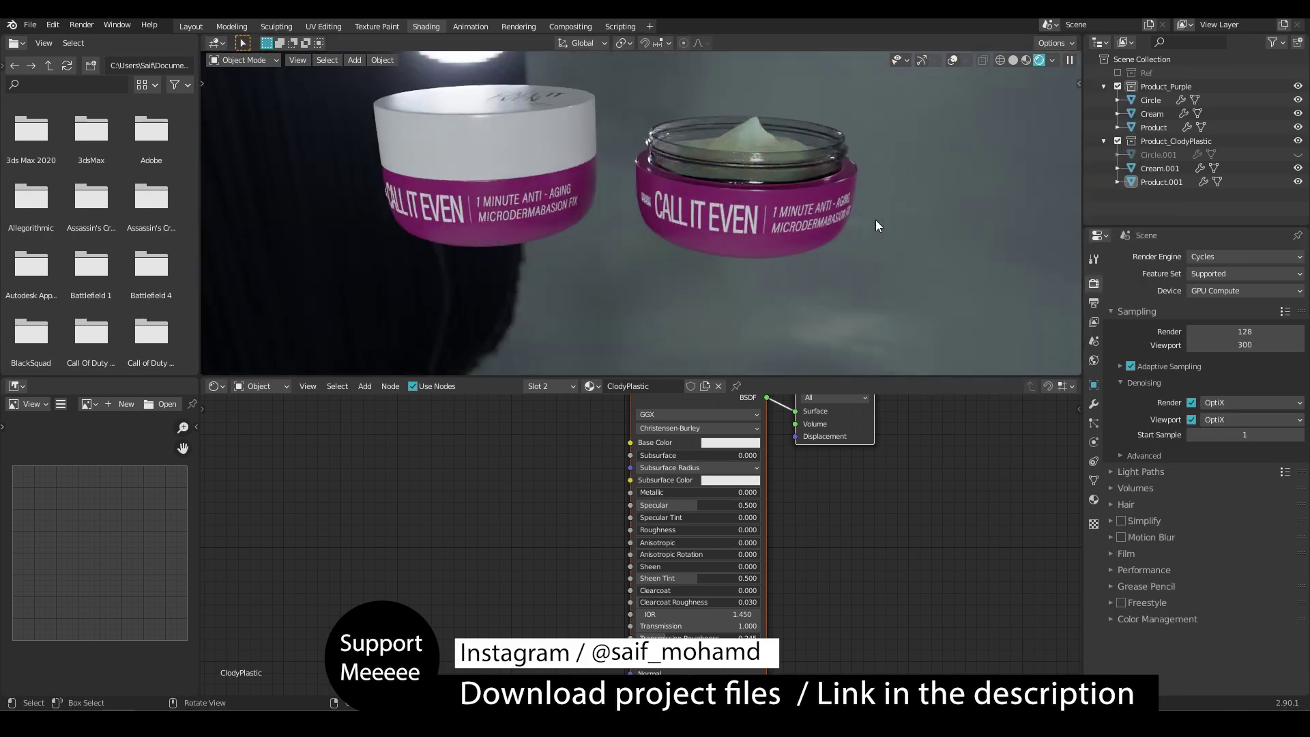
Set the ClodyPlastic material's roughness to 0.400 and its base color to pure white
scroll(672, 528, up, 3)
double_click(690, 580)
text(0.3)
key(Return)
middle_drag(771, 239, 764, 178)
click(775, 468)
middle_drag(750, 580, 706, 538)
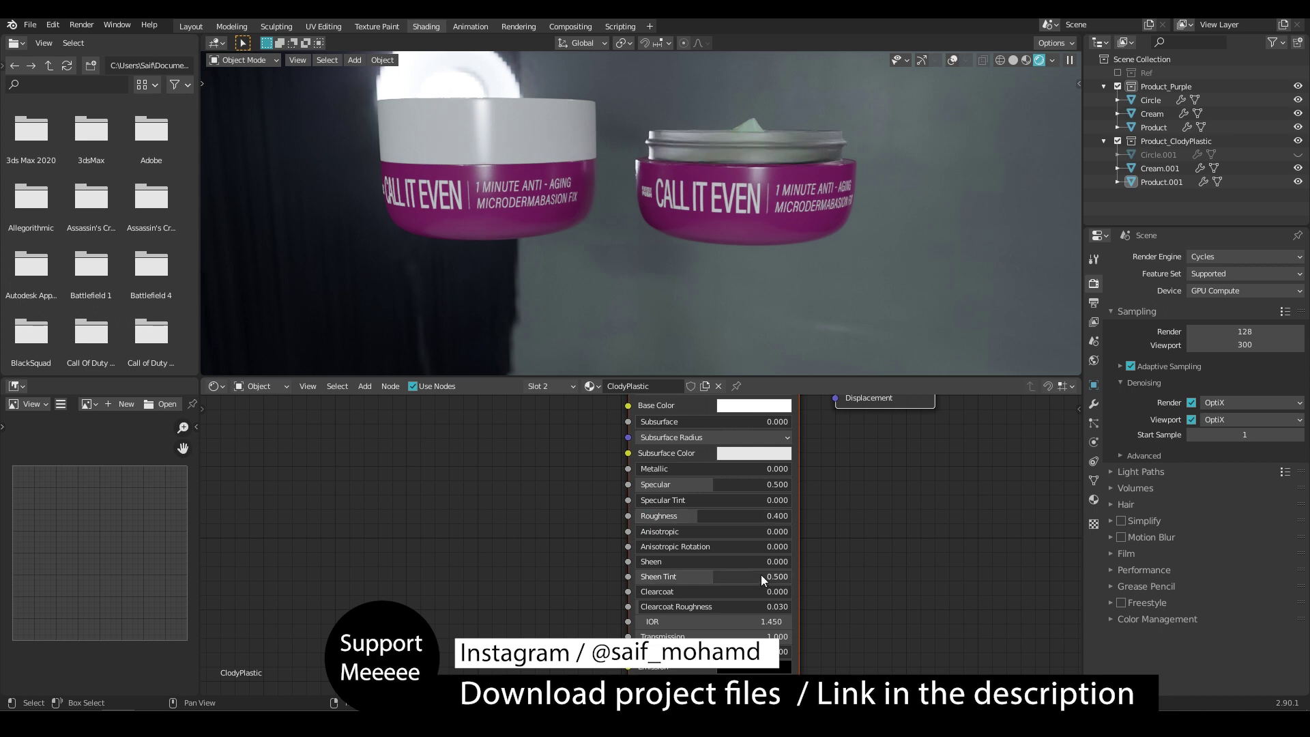
Tune the ClodyPlastic material's specular to 0.600 and its roughness to 0.350
drag(740, 485, 819, 485)
middle_drag(820, 540, 818, 551)
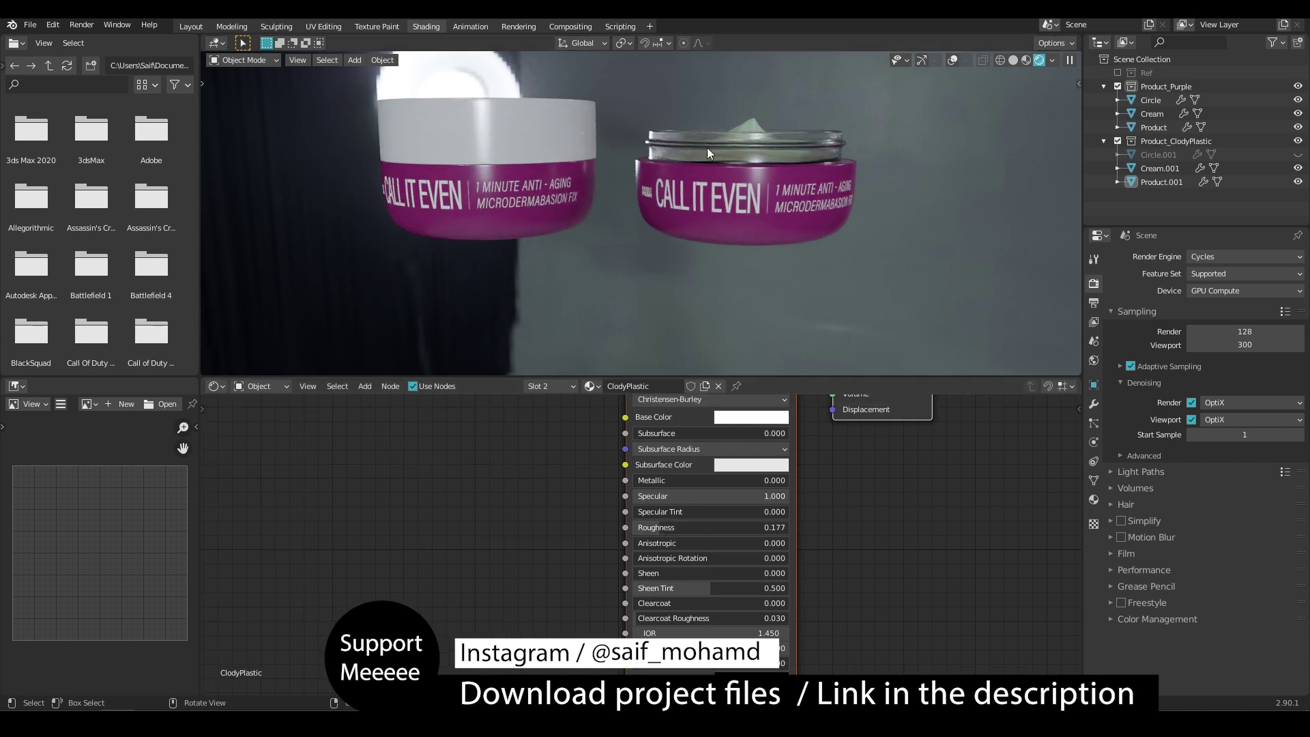
key(Escape)
middle_drag(757, 232, 723, 260)
scroll(723, 260, down, 2)
middle_drag(850, 576, 842, 534)
mouse_move(688, 486)
mouse_down()
mouse_move(725, 485)
mouse_move(701, 485)
mouse_up()
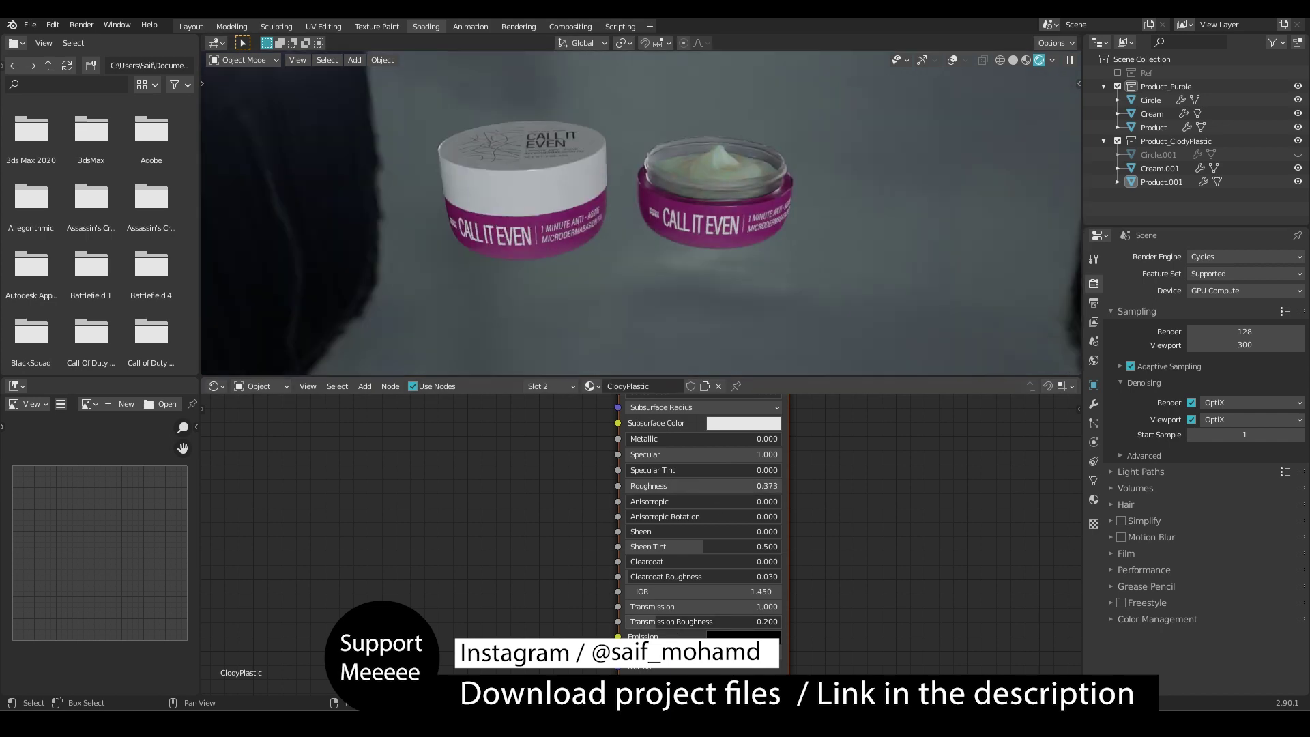
middle_drag(777, 459, 777, 477)
drag(682, 457, 635, 457)
Select the closed jar's lid to check its Cap material nodes, and save the file
click(525, 182)
click(510, 443)
scroll(599, 529, down, 2)
middle_drag(549, 222, 693, 247)
key(ctrl+s)
Return to the Layout workspace with both jars in view, and save the file
key(shift+z)
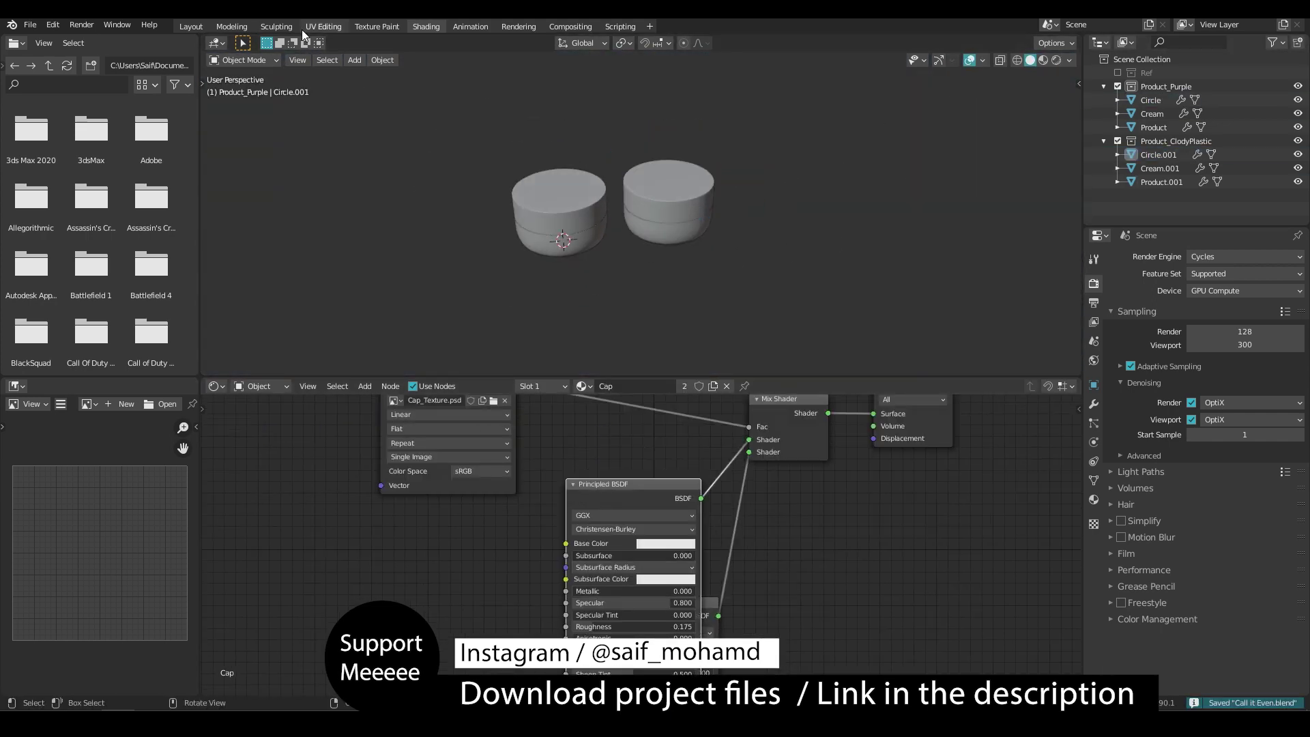
click(191, 26)
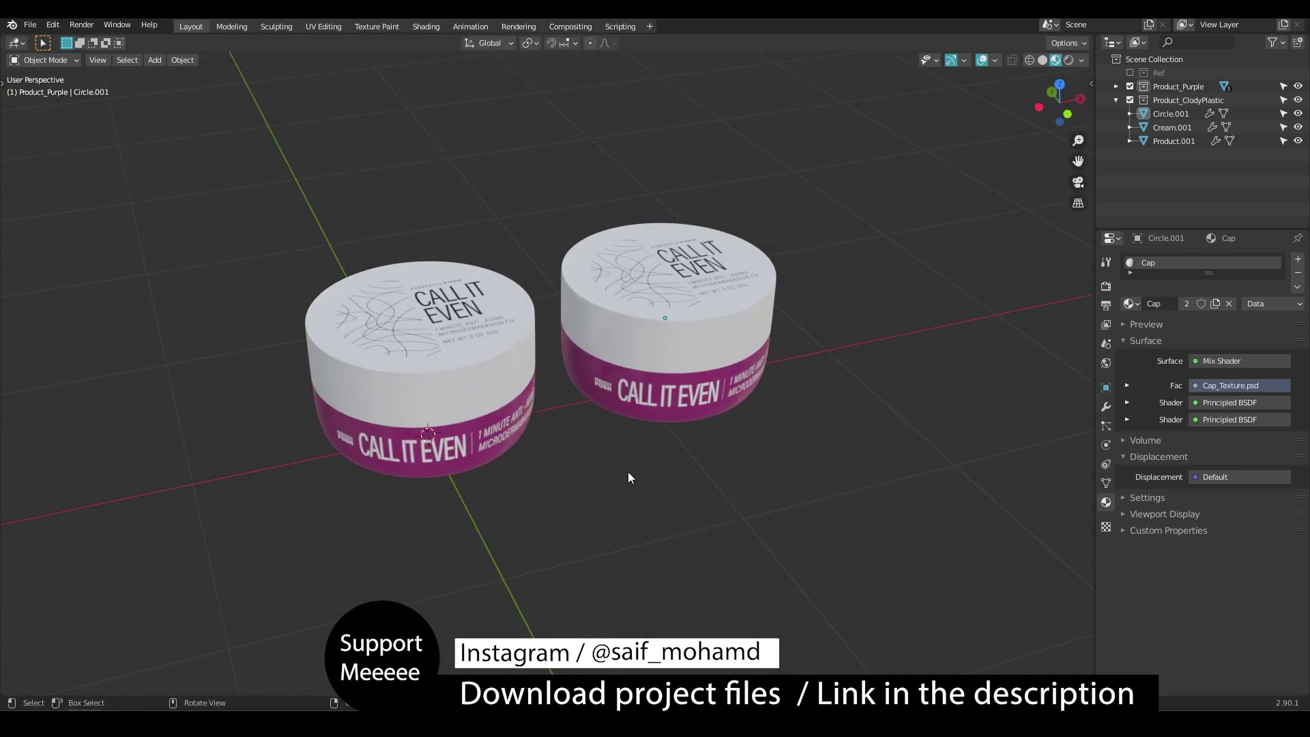
scroll(628, 472, down, 1)
key(ctrl+s)
Move all jar parts along Z in the front wireframe view so they rest on the ground line, and save the file
mouse_move(478, 443)
middle_down()
mouse_move(492, 387)
mouse_move(501, 436)
middle_up()
click(668, 270)
click(509, 244)
key(KP_1)
key(shift+z)
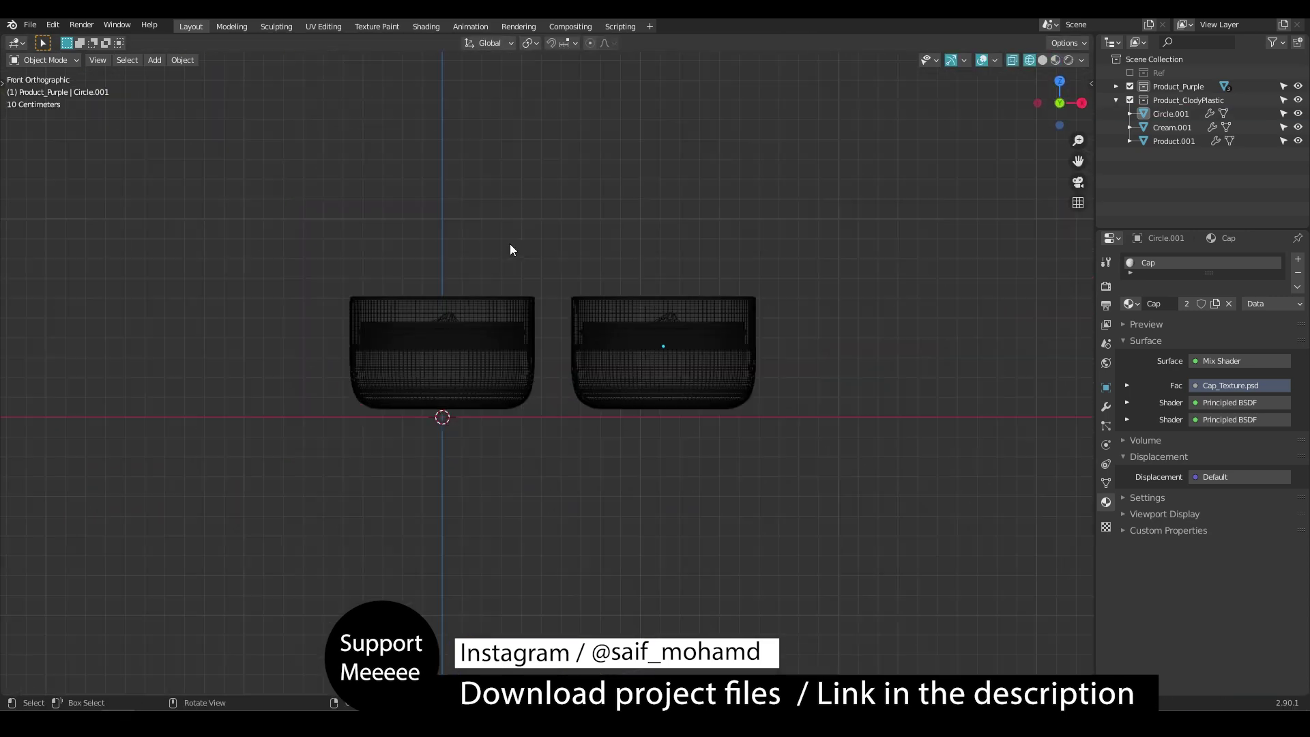
scroll(510, 244, up, 3)
key(a)
key(g)
key(z)
click(655, 554)
scroll(561, 419, down, 2)
key(ctrl+s)
Add a cube empty around the original jar and scale it along Z to enclose the jar
key(shift+a)
click(711, 551)
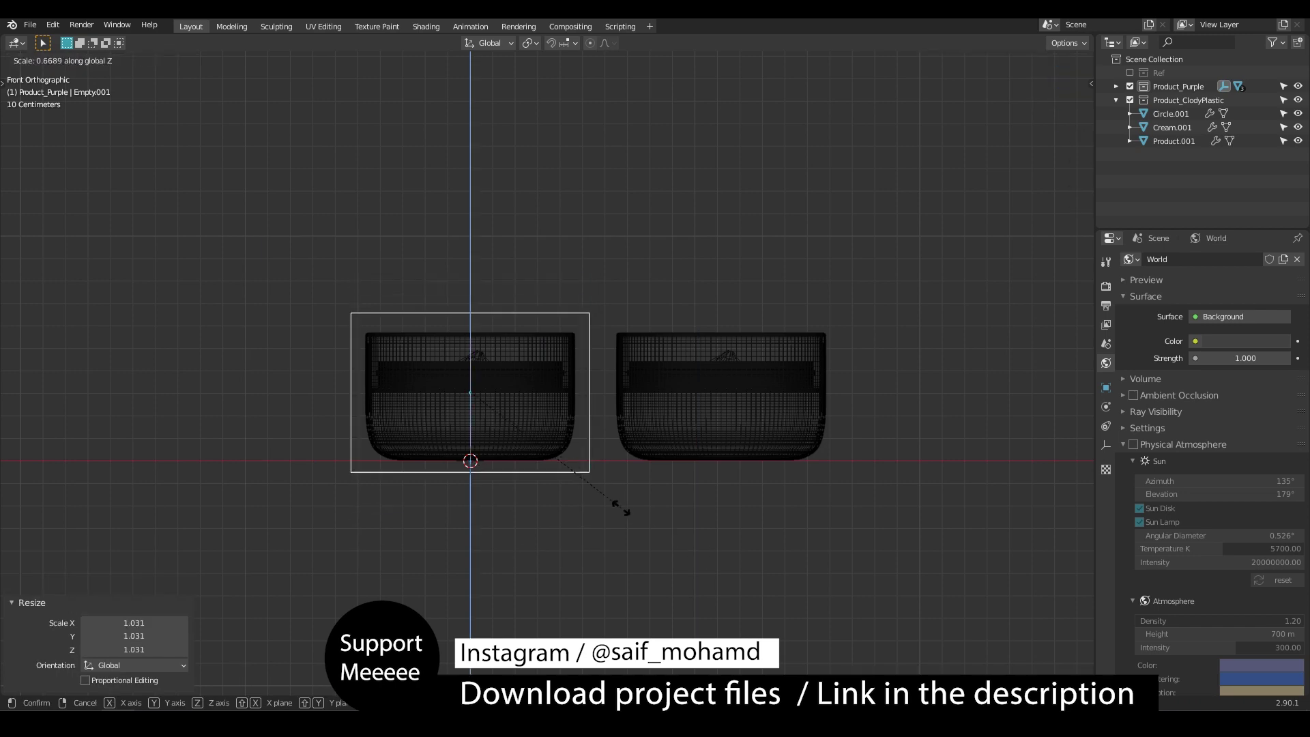
click(622, 508)
Parent the original jar's parts to the cube empty
drag(510, 279, 362, 596)
key(ctrl+p)
click(362, 596)
Snap the 3D cursor to the clear-plastic jar and add a cube empty there, scaled to roughly the jar's size
shift+middle_drag(769, 416, 622, 439)
click(622, 440)
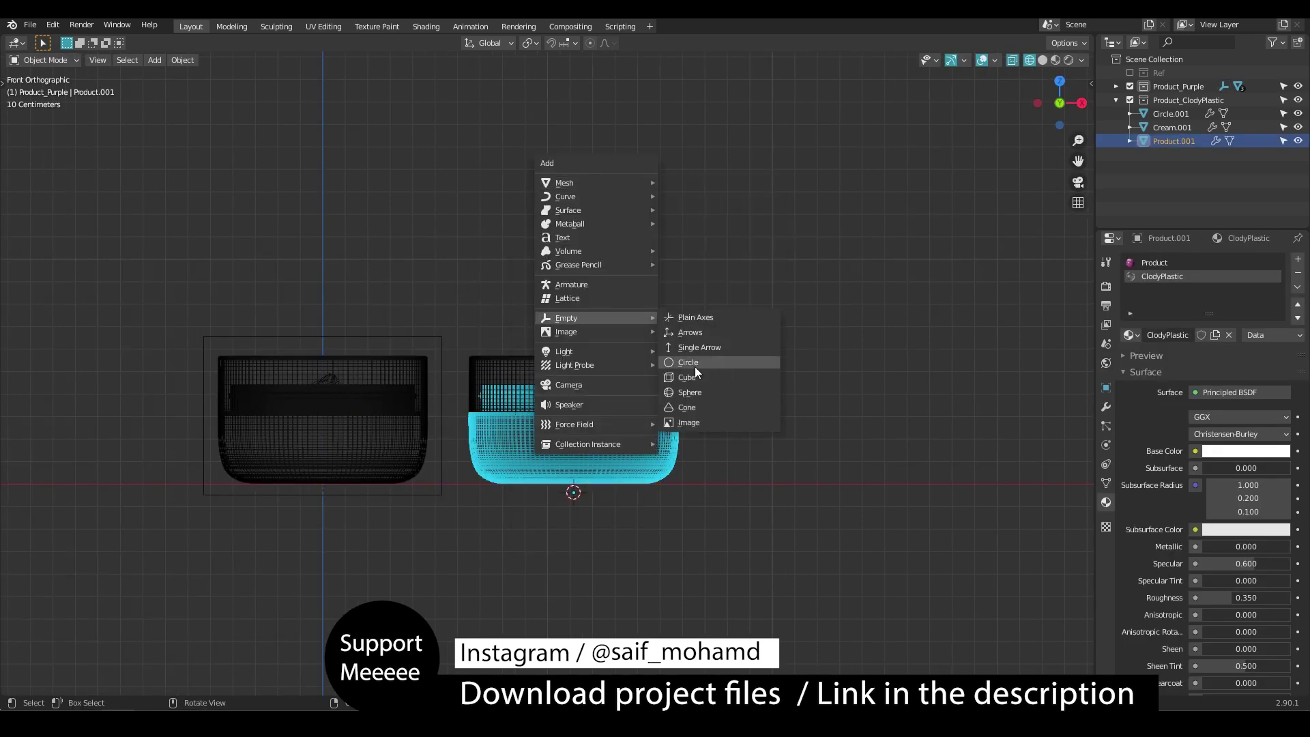
click(694, 376)
key(s)
click(696, 464)
Raise the new cube empty along Z and scale it along X and Z to enclose the clear-plastic jar
key(g)
key(z)
click(702, 410)
key(s)
key(x)
click(725, 412)
key(s)
key(z)
key(g)
key(z)
Parent the clear-plastic jar's three parts to the new cube empty
drag(722, 313, 576, 530)
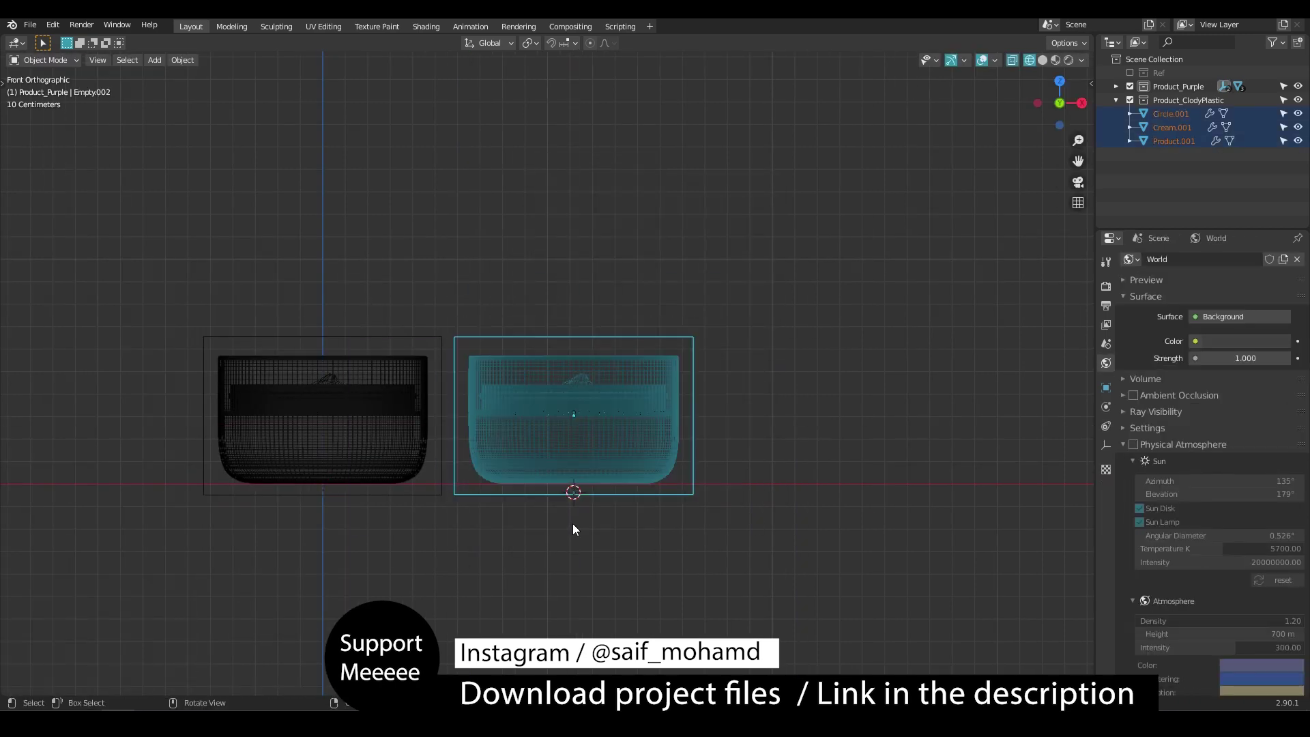
key(ctrl+p)
click(576, 529)
Move the clear-plastic jar's empty into the Product_ClodyPlastic collection and show the jars in material preview
click(595, 494)
middle_drag(613, 451, 649, 518)
key(shift+z)
click(1116, 87)
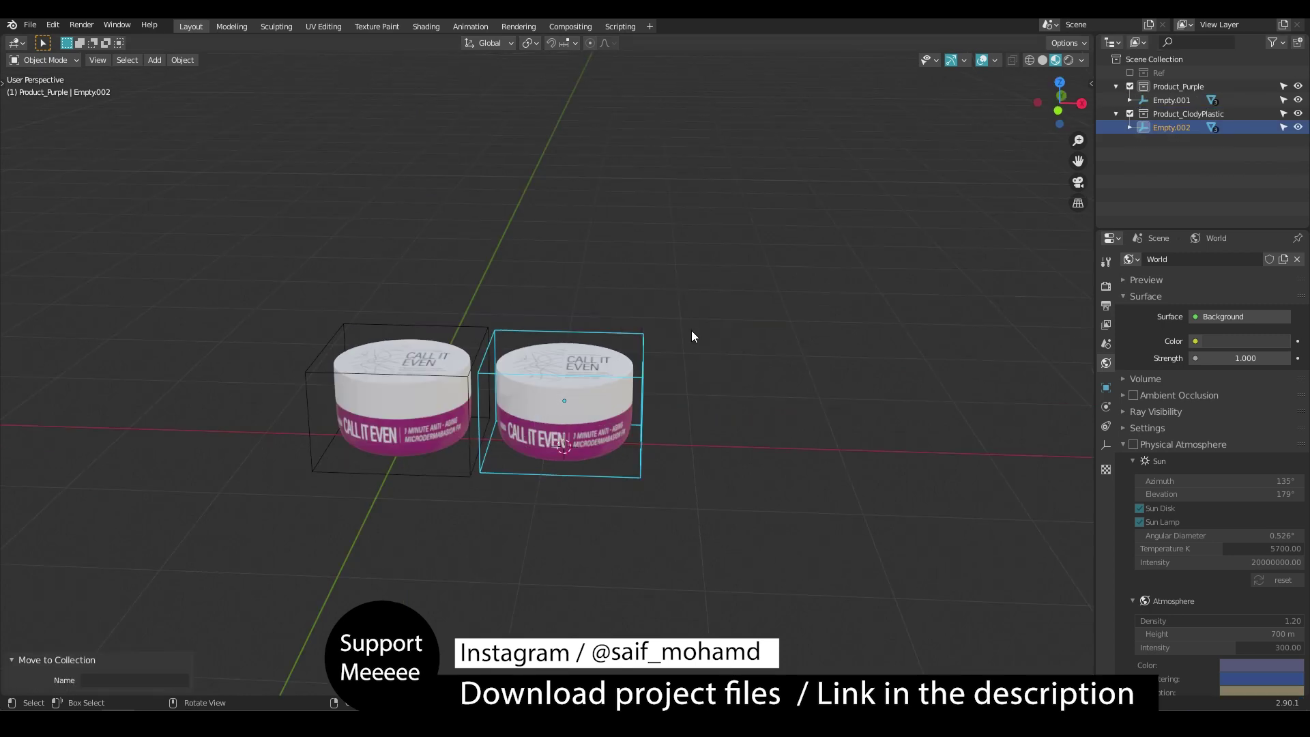
Rename the original jar's empty as CTRL_PLASTIC and the other as CTRL_Cloudy, and save the file
click(1179, 101)
text(CTRL_PLASTIC)
key(Return)
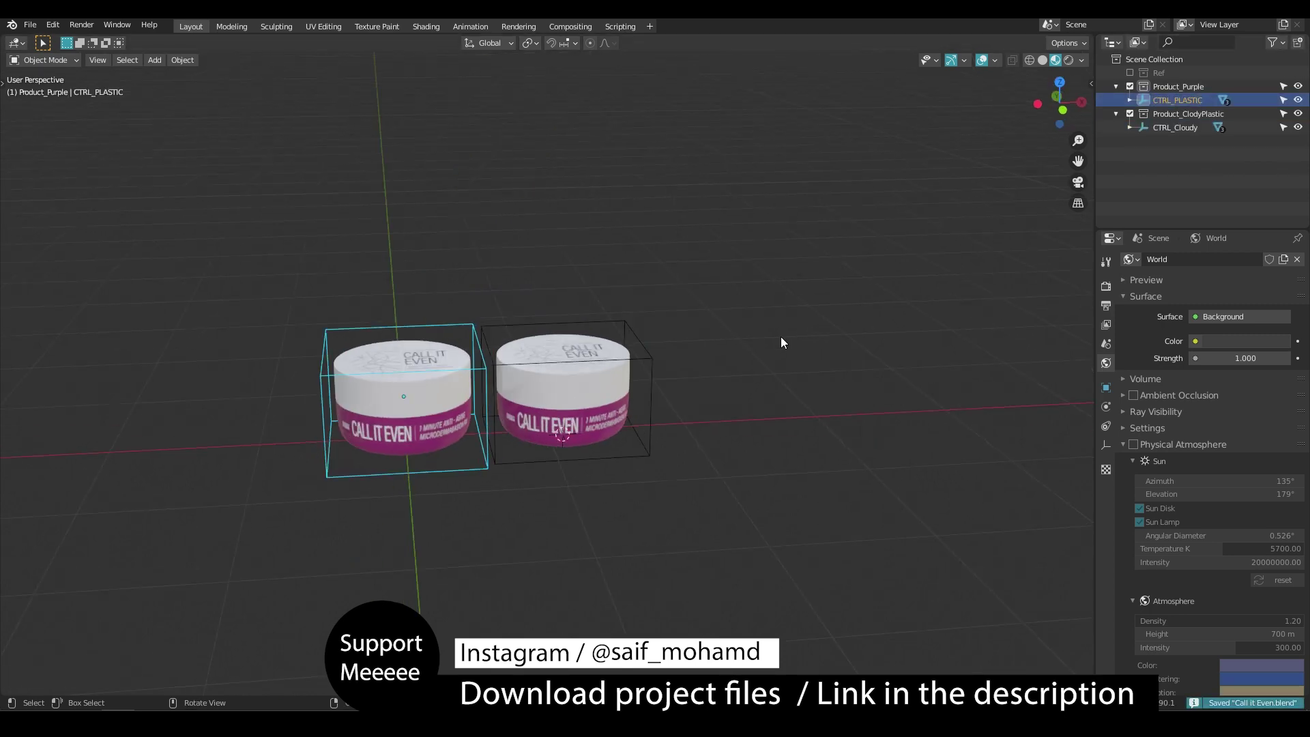
Stand the opened clear-plastic jar on its edge on top of the original jar by transforming CTRL_Cloudy
click(669, 334)
key(KP_1)
key(g)
click(575, 315)
scroll(575, 315, up, 4)
middle_drag(575, 315, 582, 328)
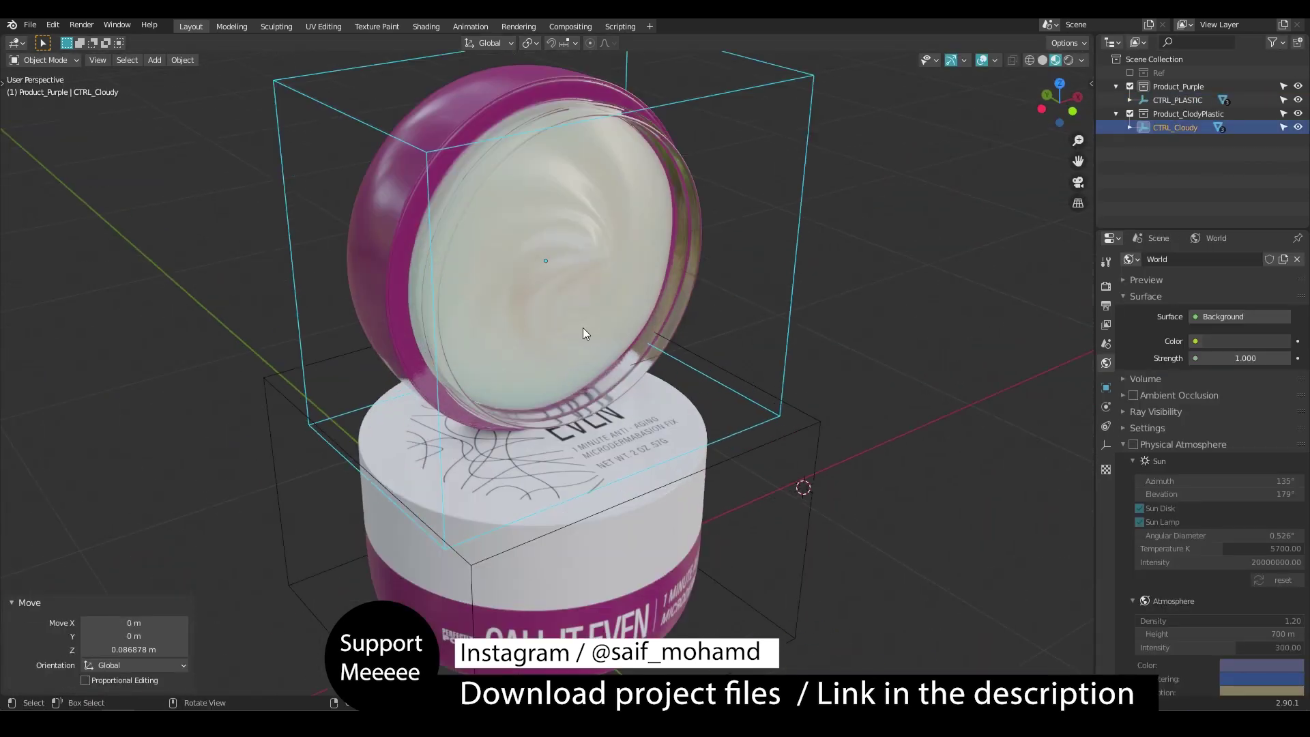
Rotate CTRL_Cloudy about Z and shift it horizontally to balance on the lower jar's lid
key(r)
key(z)
click(783, 419)
key(g)
key(shift+z)
click(804, 490)
Add a camera facing the stacked jars, with a 1080 × 1080 px render resolution and an 85 mm focal length
middle_drag(784, 419, 617, 408)
scroll(616, 408, down, 5)
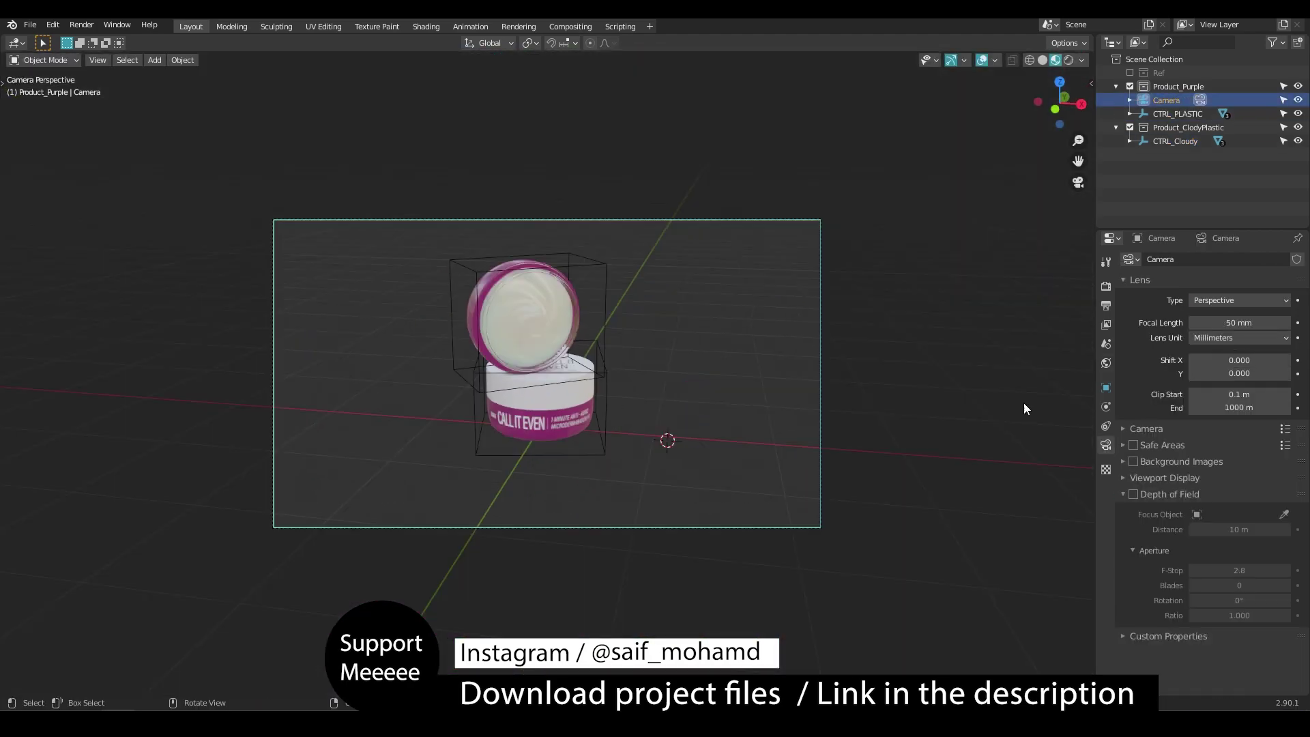
click(1105, 286)
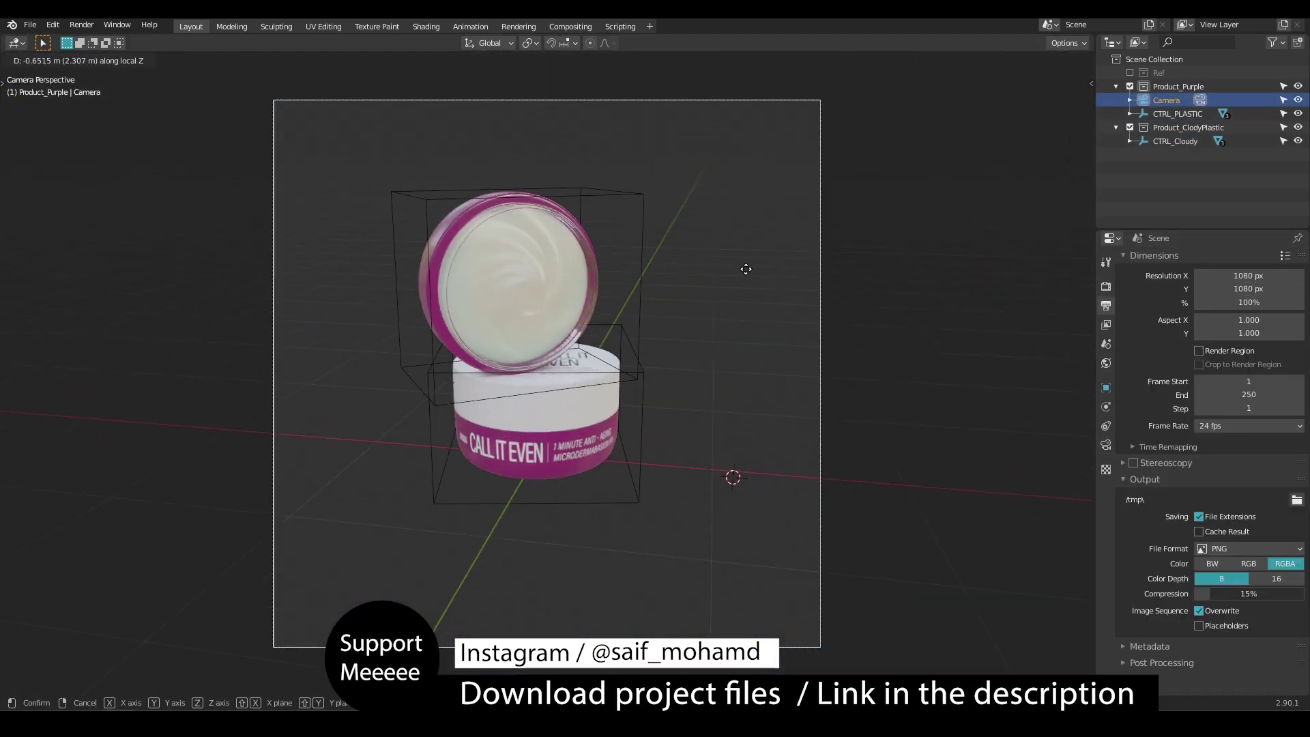
click(1106, 445)
click(673, 439)
Rotate the lower jar's lid about global Z by -178° and save the file
key(r)
right_click(673, 438)
click(607, 416)
key(r)
key(z)
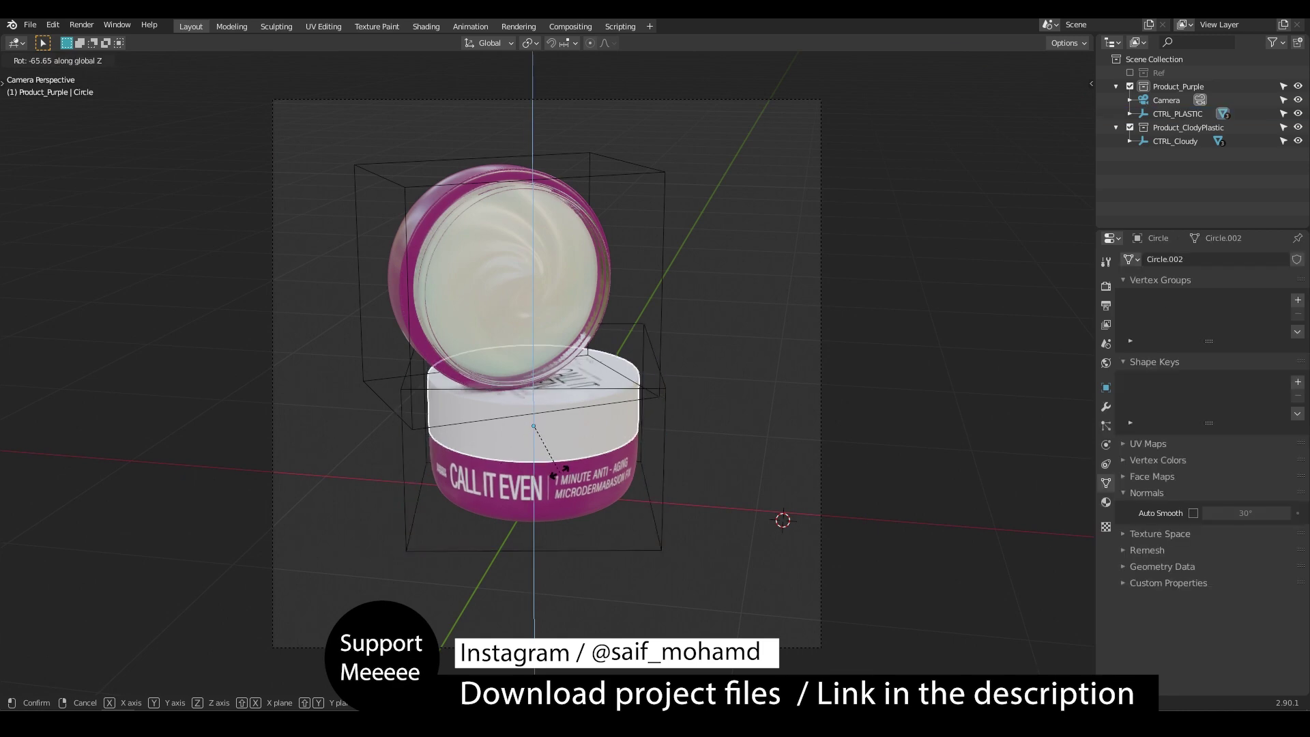
click(586, 473)
click(658, 479)
click(635, 437)
scroll(689, 454, up, 2)
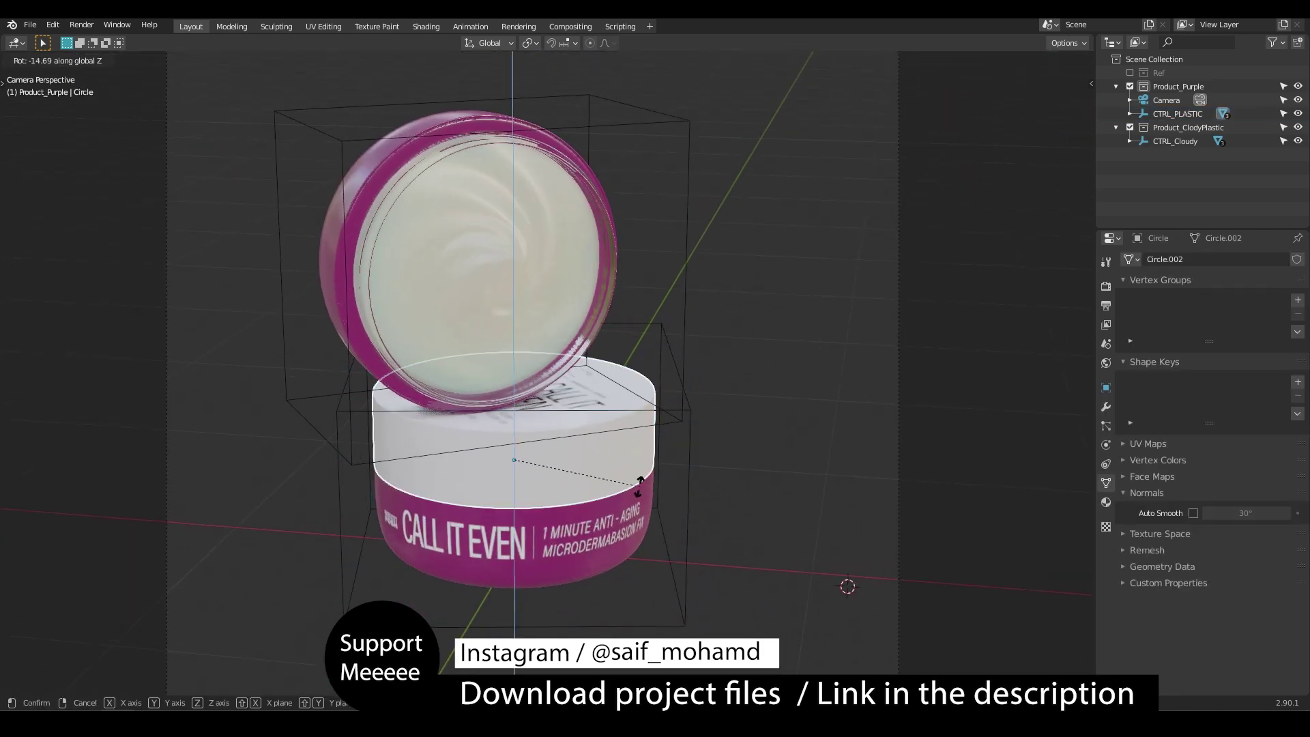
click(741, 380)
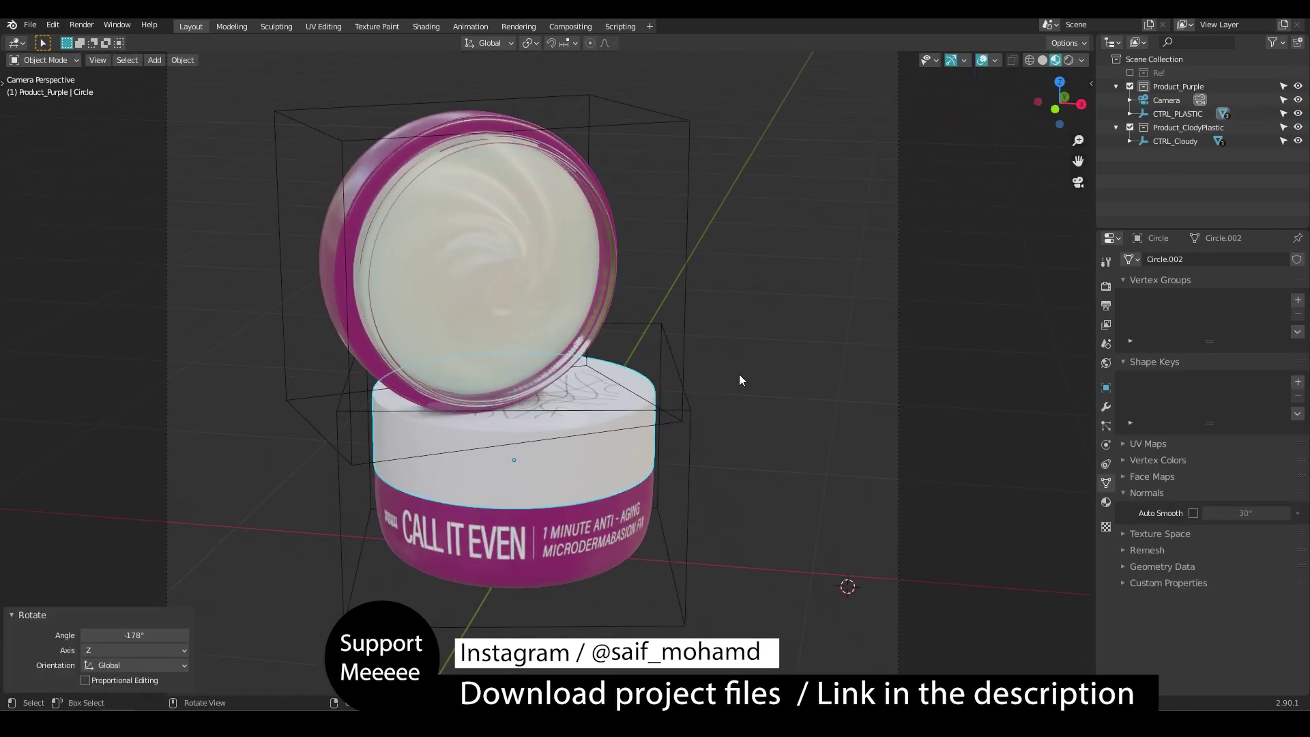
click(742, 380)
key(ctrl+s)
Lower the camera about 0.135 m along Z and tilt it slightly about its local X axis
scroll(689, 446, down, 3)
click(768, 415)
key(g)
key(z)
click(709, 409)
key(r)
key(x)
key(x)
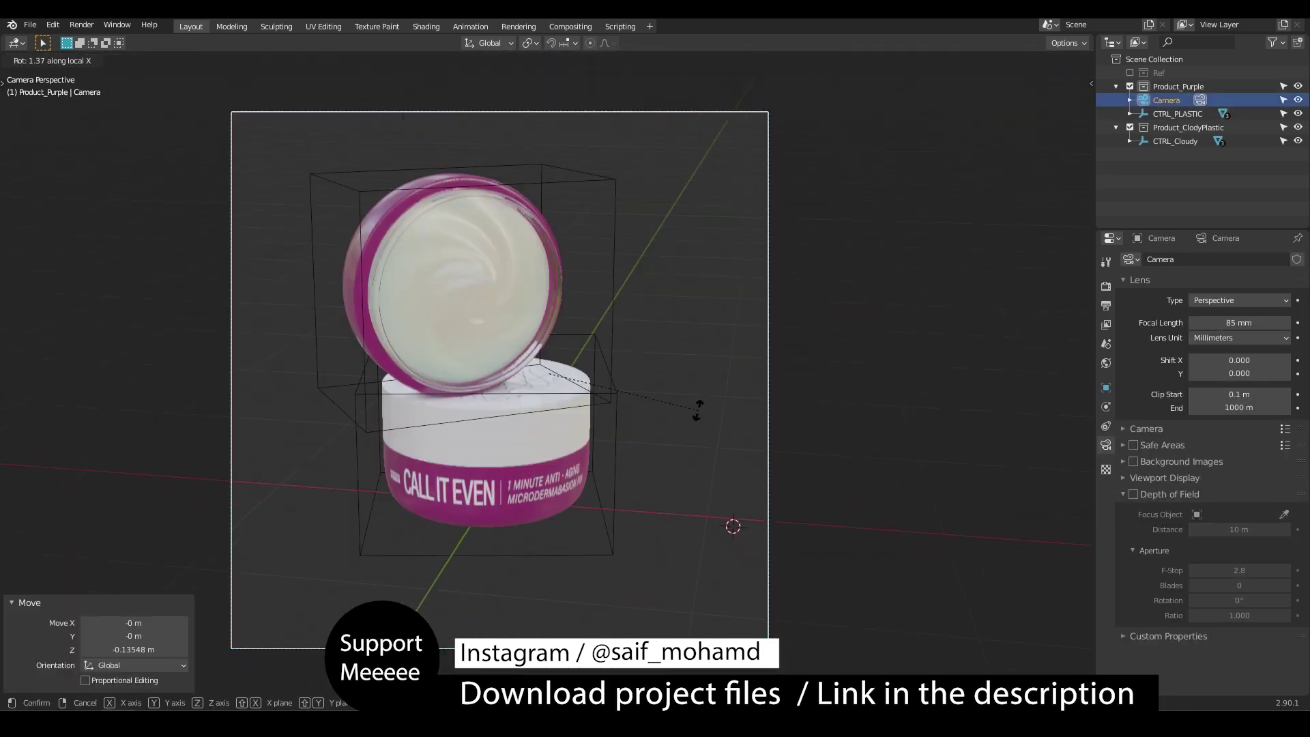
click(696, 409)
Set the camera's passepartout opacity to 1, tilt it 3.9° about local X and lower it about 0.25 m along Z
click(1146, 481)
drag(1235, 617, 1292, 617)
key(g)
key(z)
key(r)
key(x)
key(x)
key(g)
key(z)
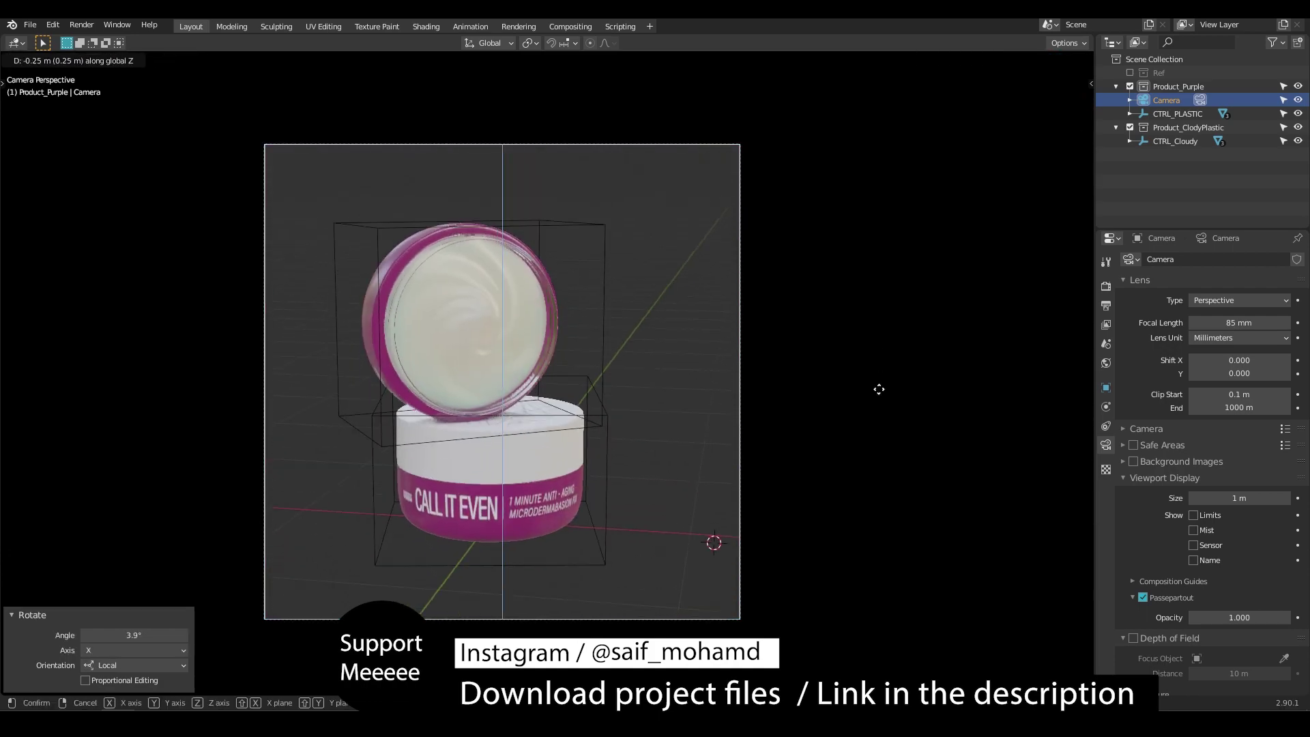
click(877, 389)
Rotate the lower jar's labelled body and the CTRL_Cloudy empty about Z for a better angle to the camera
click(562, 508)
key(r)
key(z)
click(629, 485)
click(604, 385)
key(r)
key(z)
click(633, 351)
Lower CTRL_Cloudy slightly along Z until the upper jar touches the lid, save the file, and return to camera view
scroll(570, 404, up, 6)
key(g)
key(z)
click(570, 404)
key(g)
key(z)
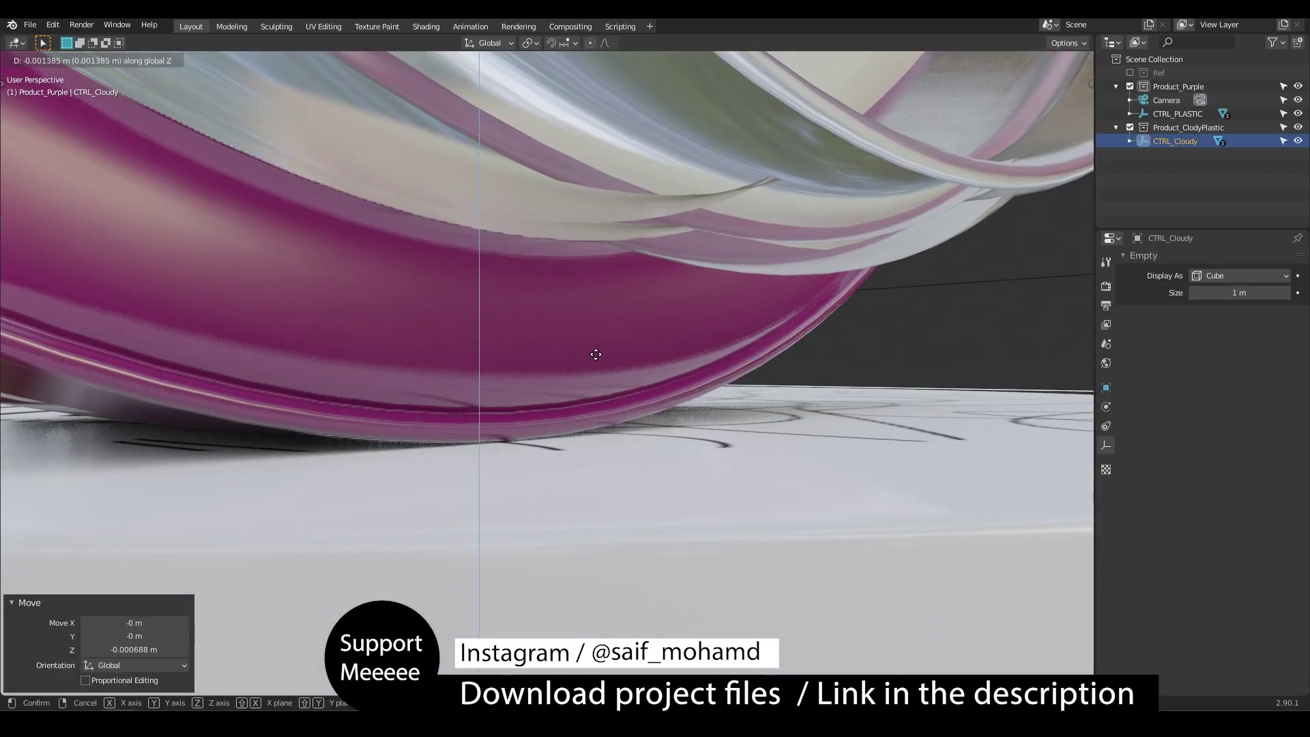
middle_drag(495, 423, 439, 315)
key(ctrl+s)
click(439, 315)
key(KP_0)
click(608, 318)
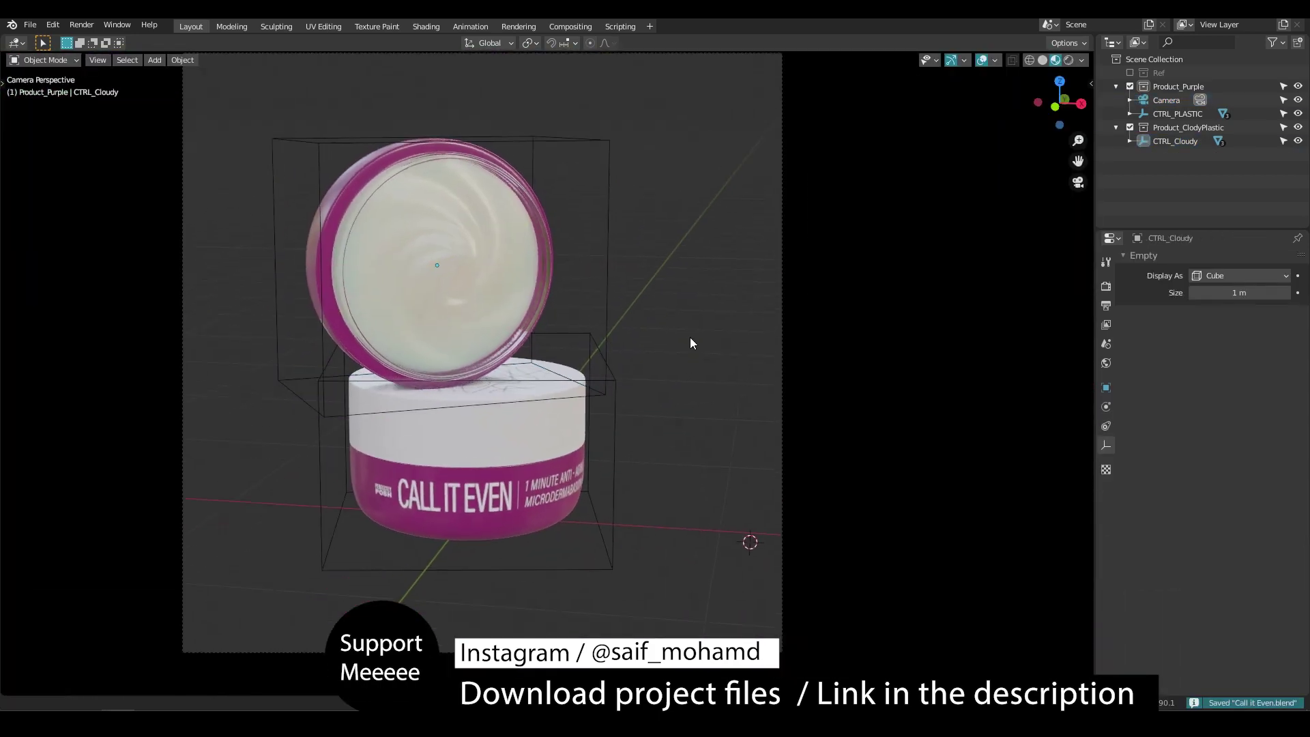
Turn on the Thirds composition guide for the camera
scroll(689, 337, down, 5)
click(647, 382)
click(1172, 584)
click(1193, 508)
Reposition the camera to frame the stacked jars, pull it back about 0.157 m along local Z, and save the file
scroll(708, 306, up, 6)
key(g)
click(709, 310)
scroll(716, 318, down, 5)
key(g)
key(z)
key(z)
click(725, 321)
key(ctrl+s)
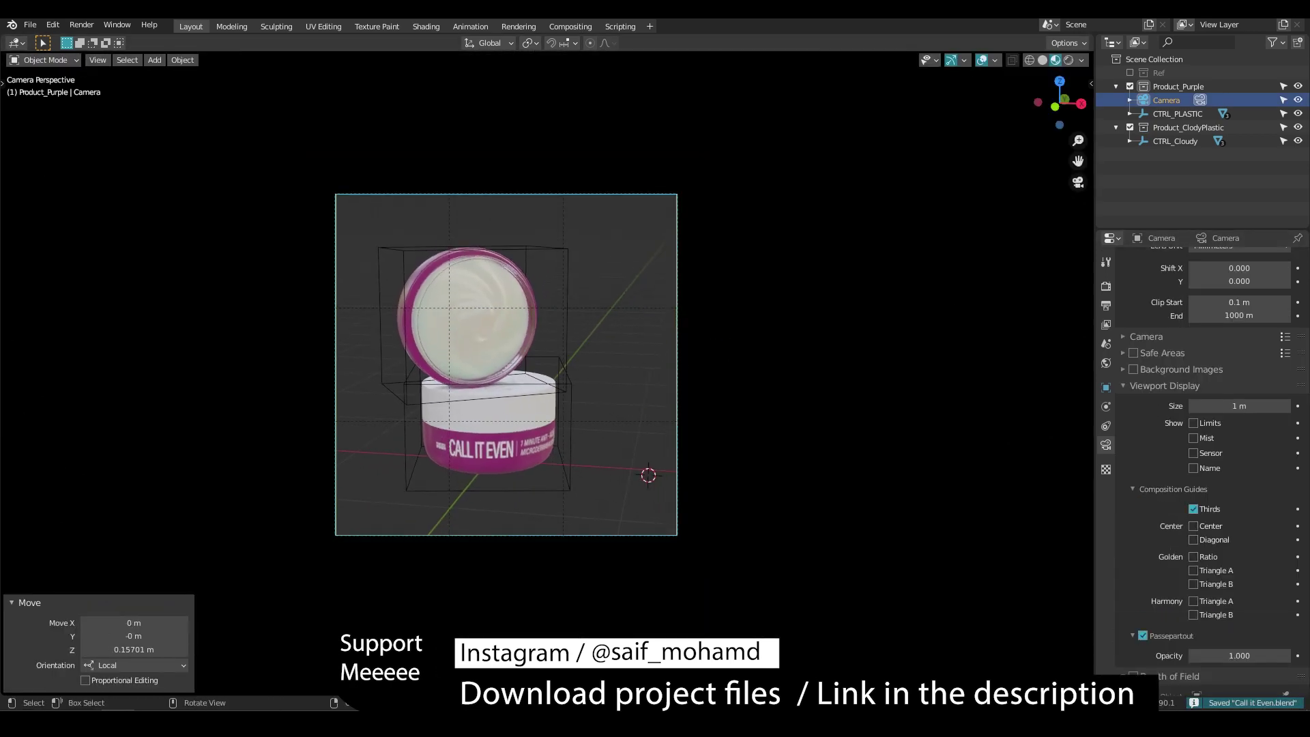
Add a floor plane scaled under the jars, and split the workspace into three viewports with one in camera view
key(Delete)
key(shift+a)
key(s)
click(656, 413)
click(689, 398)
key(KP_0)
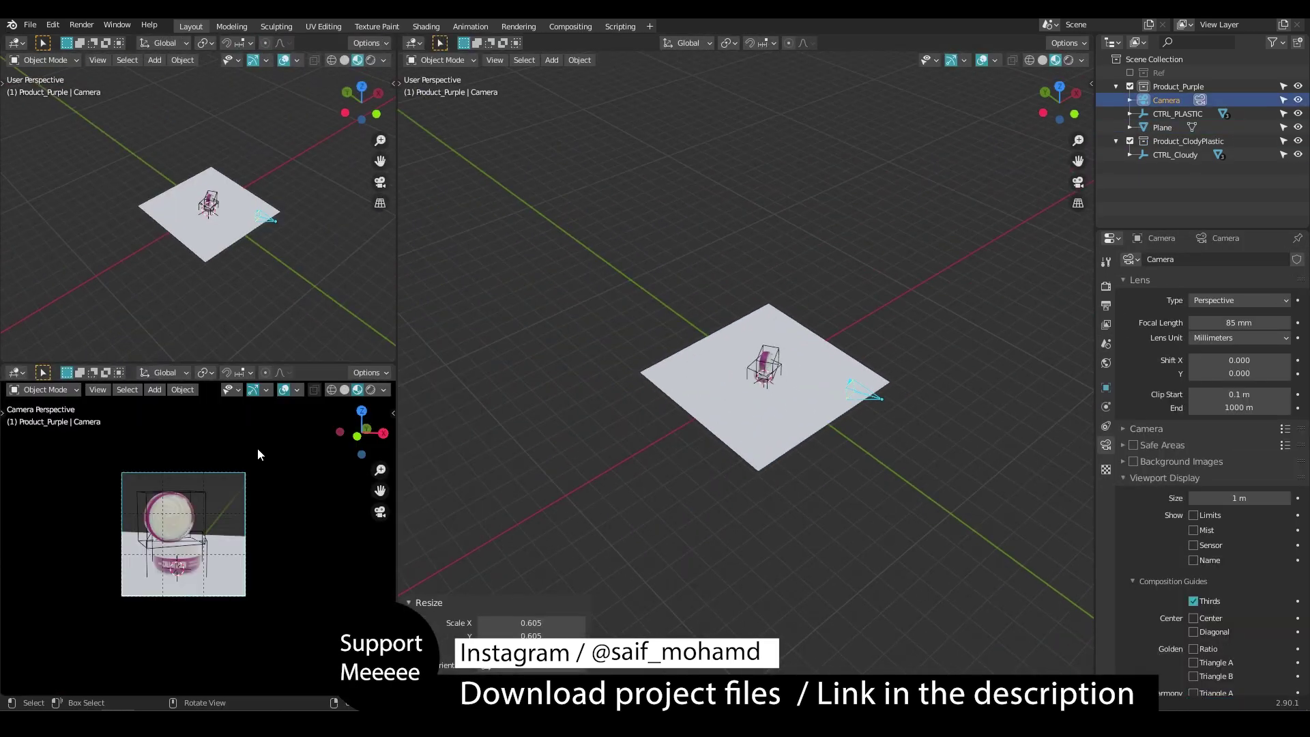
Hide overlays in the small camera viewport and enlarge its frame, save the file, and show camera view in the large viewport
click(284, 390)
scroll(227, 497, up, 4)
shift+middle_drag(227, 497, 242, 556)
click(770, 421)
key(ctrl+s)
click(865, 392)
middle_drag(865, 392, 803, 423)
key(KP_0)
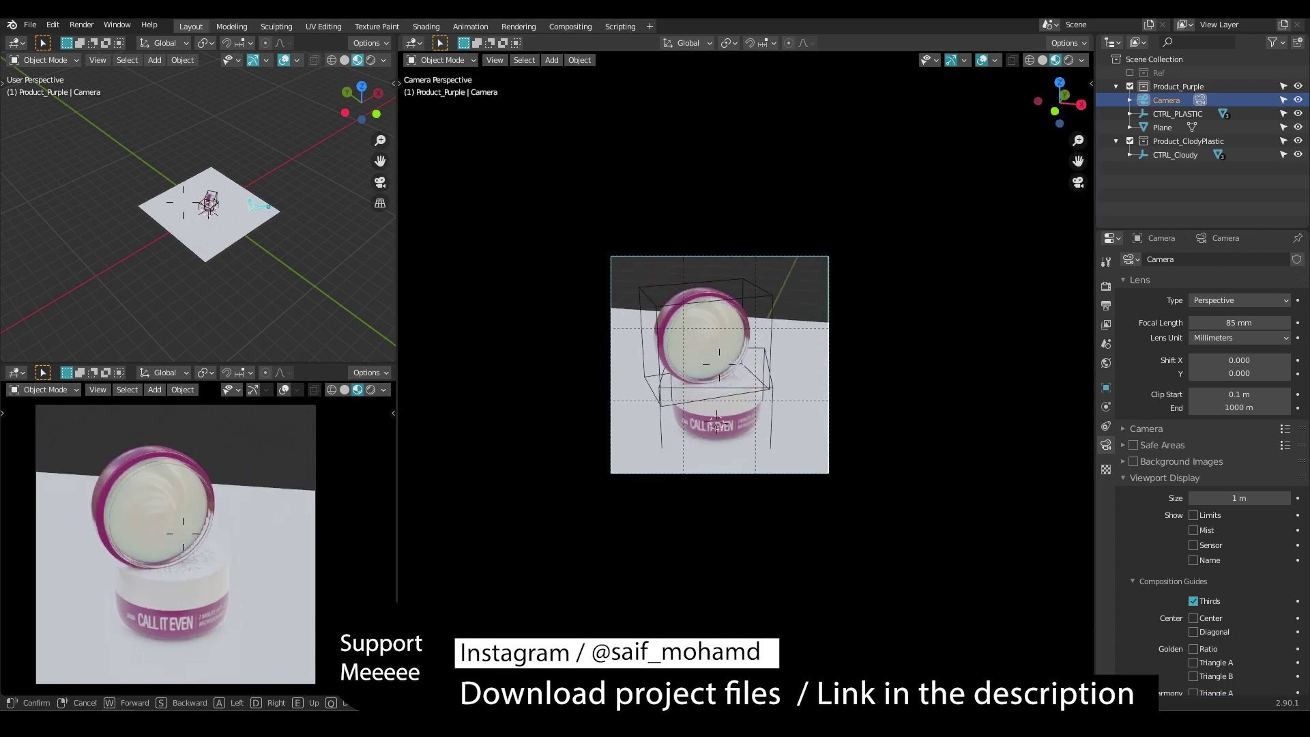
Try reframing the camera with walk navigation, and undo the camera changes
scroll(709, 362, up, 3)
key(ctrl+z)
key(ctrl+z)
Set one small viewport to the right orthographic wireframe view, scale up the floor plane, and save the file
middle_drag(235, 494, 273, 546)
key(KP_3)
key(Tab)
key(Tab)
key(s)
click(287, 289)
key(ctrl+s)
Extend the plane's back edge along Y, extrude it upward along Z, and round the bend into a curved backdrop
key(Tab)
drag(232, 222, 289, 262)
key(g)
key(y)
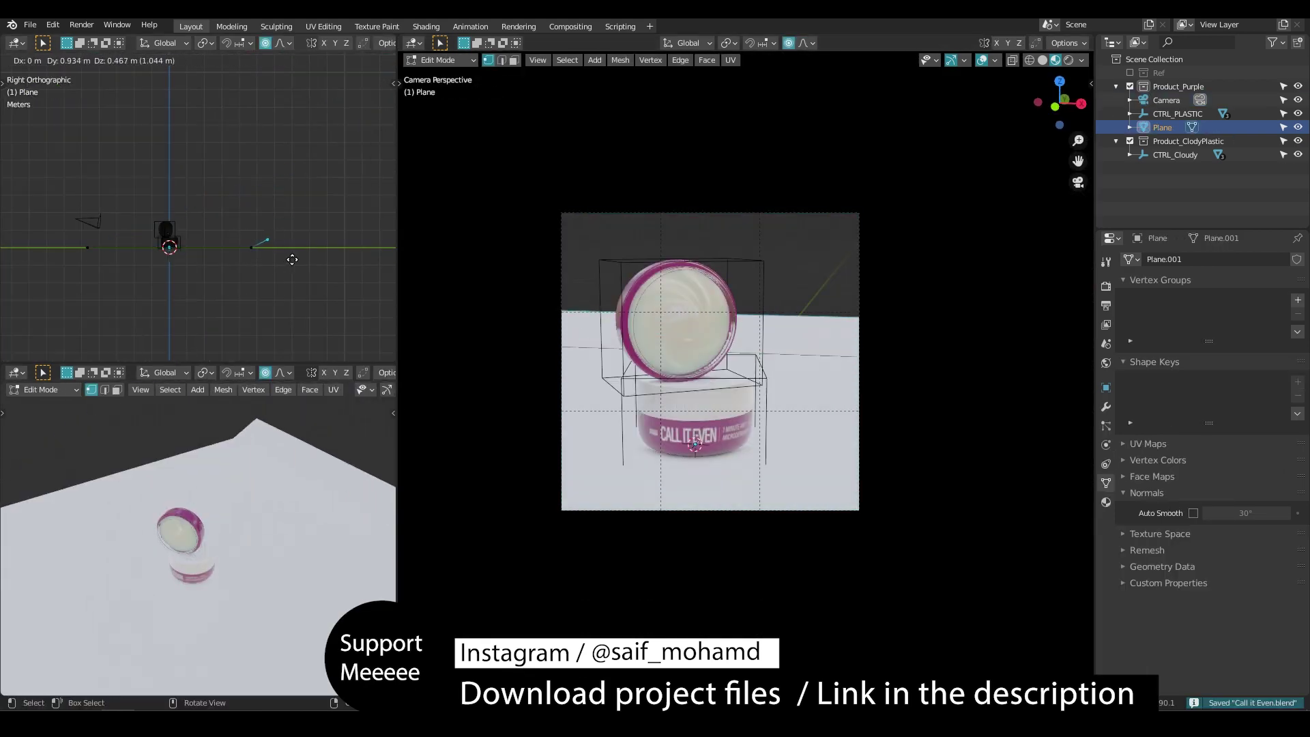
click(369, 228)
shift+middle_drag(369, 228, 358, 236)
key(e)
key(z)
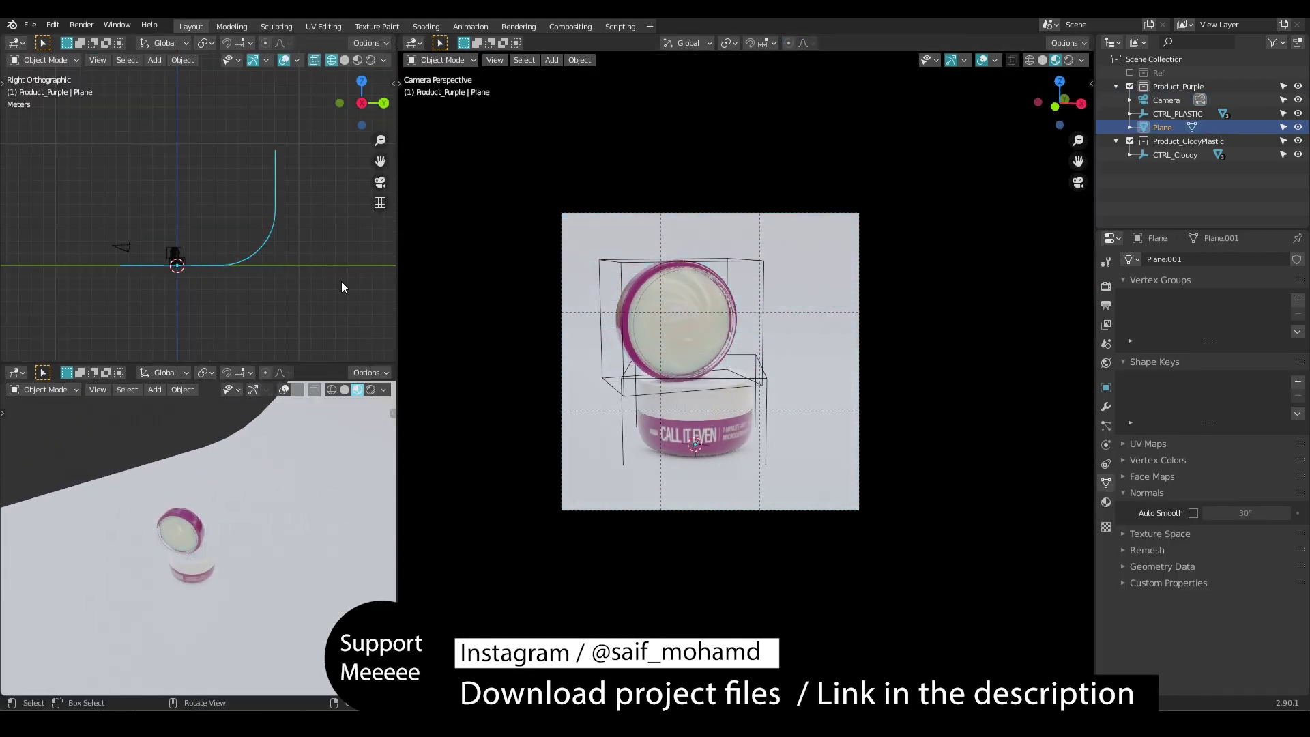
Move the backdrop's curved rear section along Y to change its distance from the jars
key(Tab)
drag(326, 110, 196, 348)
key(g)
key(y)
click(280, 310)
Scale the backdrop along X to widen it behind the jars
middle_drag(280, 310, 321, 328)
key(Tab)
key(s)
key(x)
click(334, 294)
Create a new Principled BSDF material on the backdrop
click(325, 292)
middle_drag(257, 244, 286, 252)
click(1105, 502)
click(1221, 304)
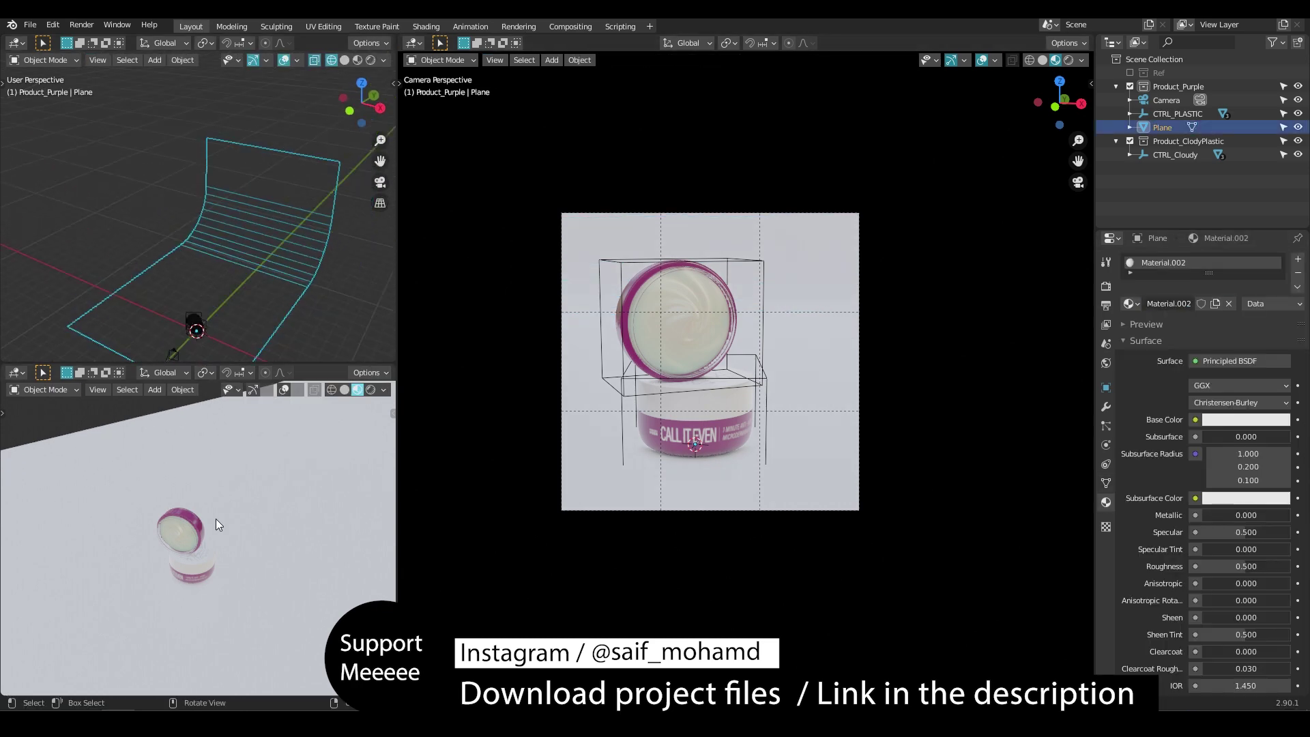
Rename the backdrop's material BG and set its base color to light green (H 0.299, S 0.308, V 0.906), saving the file
key(KP_0)
middle_drag(675, 450, 628, 494)
double_click(1173, 304)
text(BG)
click(1246, 420)
drag(1206, 267, 1204, 269)
middle_drag(805, 382, 826, 396)
key(ctrl+s)
click(1216, 419)
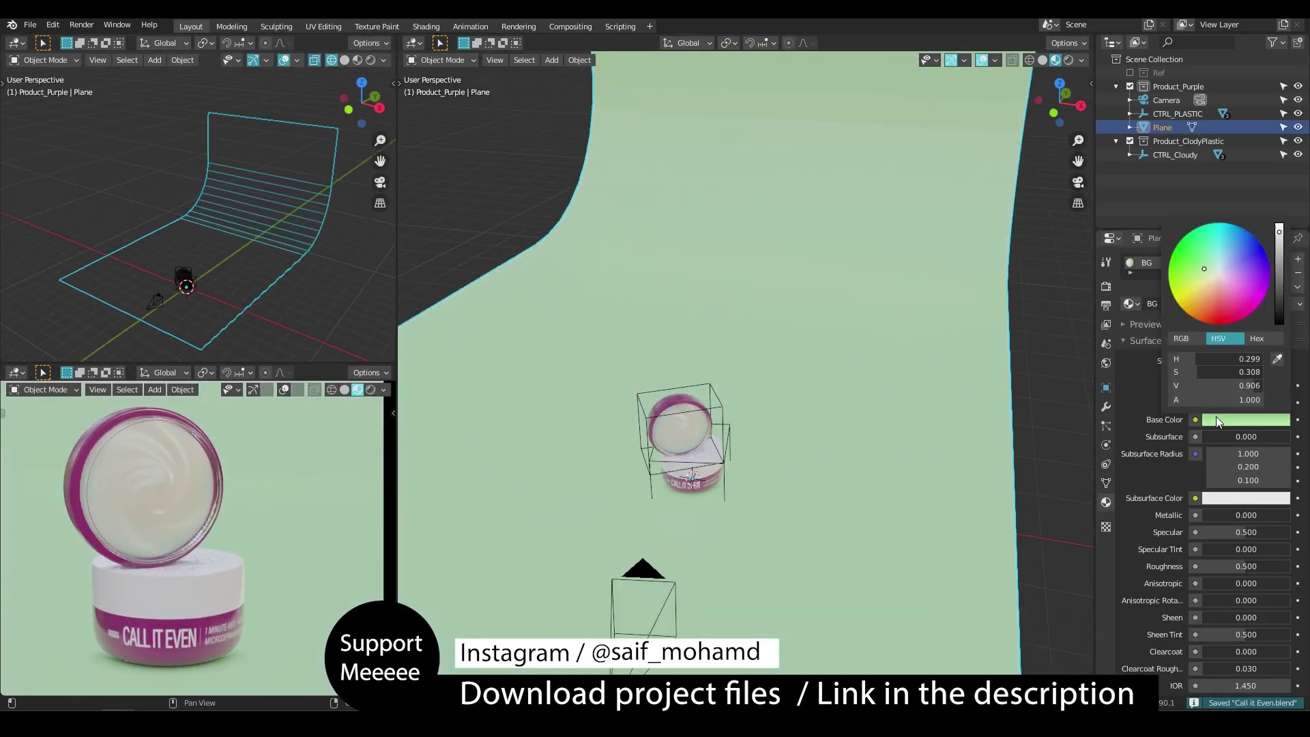
key(ctrl+s)
Move the camera along Z and rotate it to reframe the stacked jars, saving the file
scroll(321, 496, down, 2)
click(651, 579)
middle_drag(805, 491, 691, 543)
key(g)
key(z)
click(850, 471)
key(r)
key(g)
click(726, 516)
key(ctrl+s)
key(g)
Delete the backdrop's curved rear section in Edit Mode, keeping only the flat floor, and display the scene in wireframe
click(819, 532)
key(Tab)
key(shift+z)
key(KP_7)
key(x)
key(ctrl+z)
key(Tab)
Reposition the camera along X and Z and tilt it about 8.78° for a higher view of the jars
middle_drag(880, 231, 779, 504)
click(740, 545)
key(g)
key(x)
click(767, 534)
key(g)
key(z)
key(z)
click(765, 530)
key(g)
key(z)
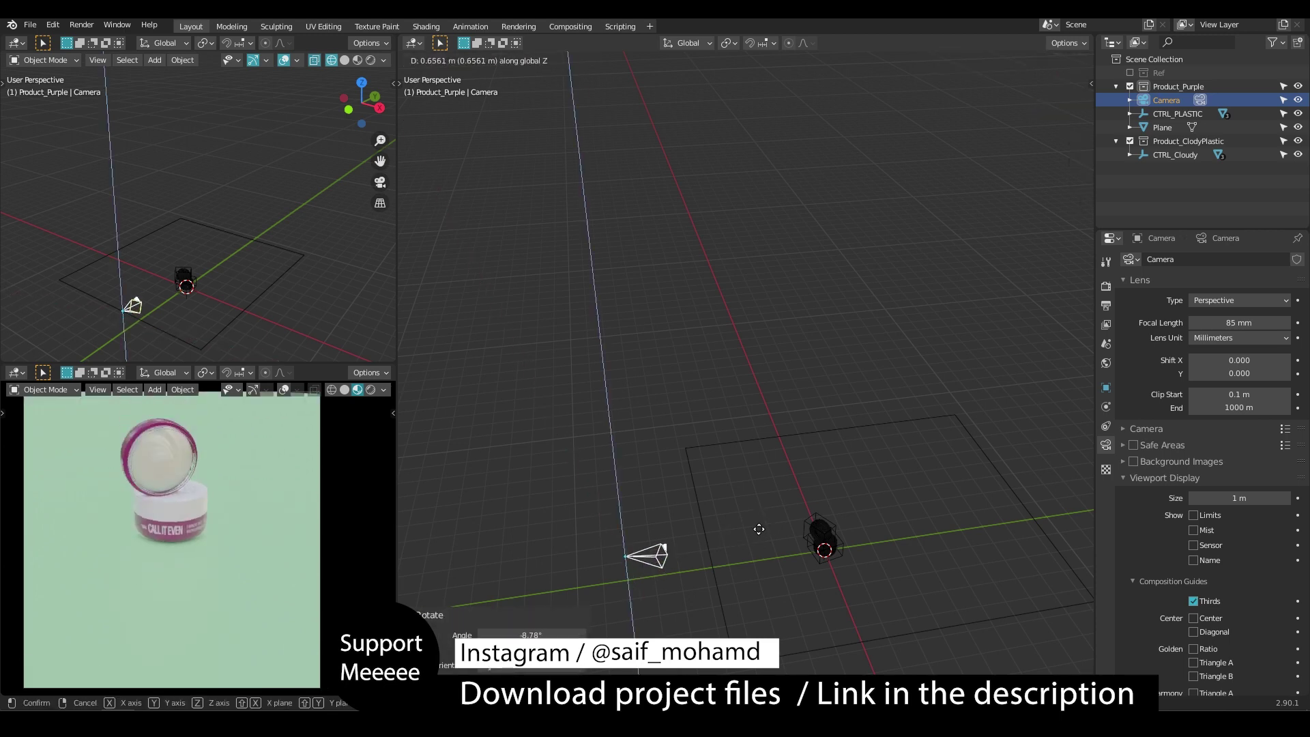
click(760, 529)
Raise the camera's focal length to about 168.9 mm, set its horizontal shift to 0.040, and adjust its height along Z
drag(1239, 323, 1282, 323)
middle_drag(776, 512, 774, 502)
key(g)
key(z)
key(z)
click(774, 500)
drag(1239, 322, 1248, 360)
key(g)
key(z)
click(774, 508)
Adjust the camera's height along Z and set its vertical shift to 0.440 and sensor size to 35.4 mm
middle_drag(955, 477, 952, 444)
key(g)
key(z)
click(963, 382)
drag(1239, 373, 1269, 373)
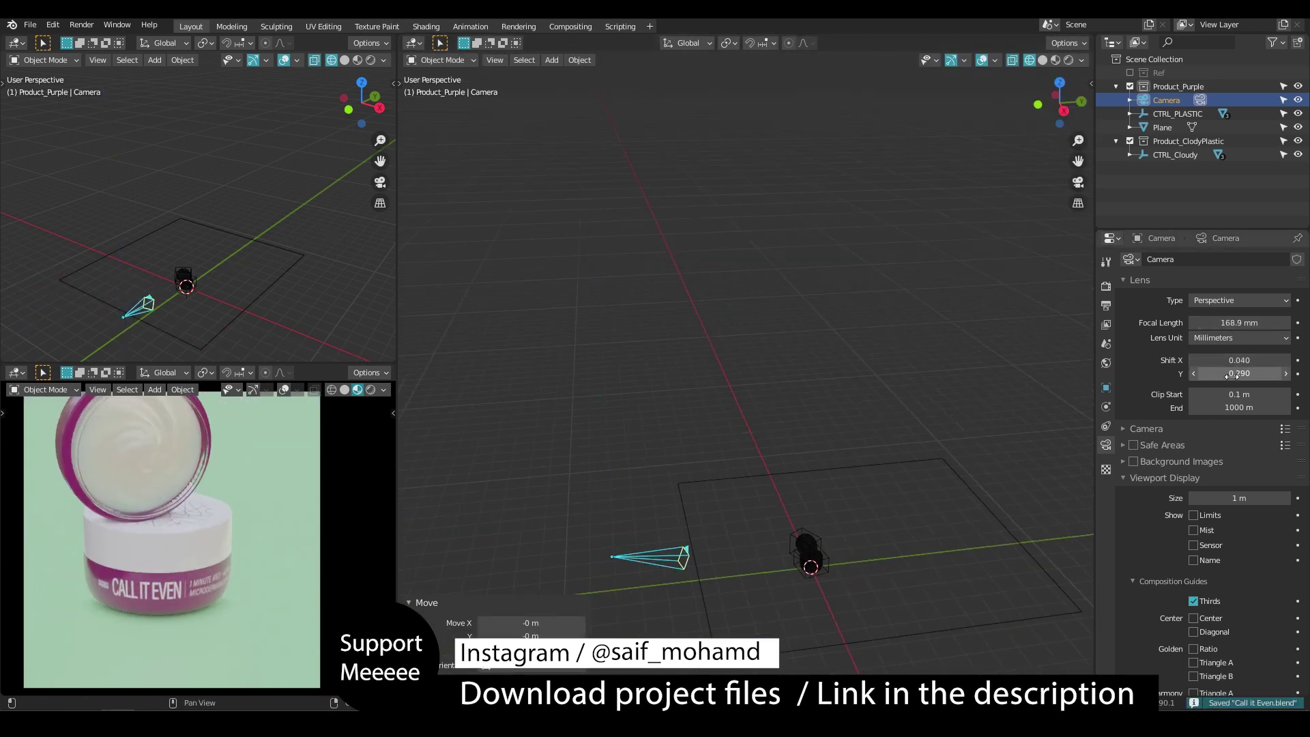
scroll(183, 537, down, 1)
click(1146, 428)
drag(1239, 464, 1262, 464)
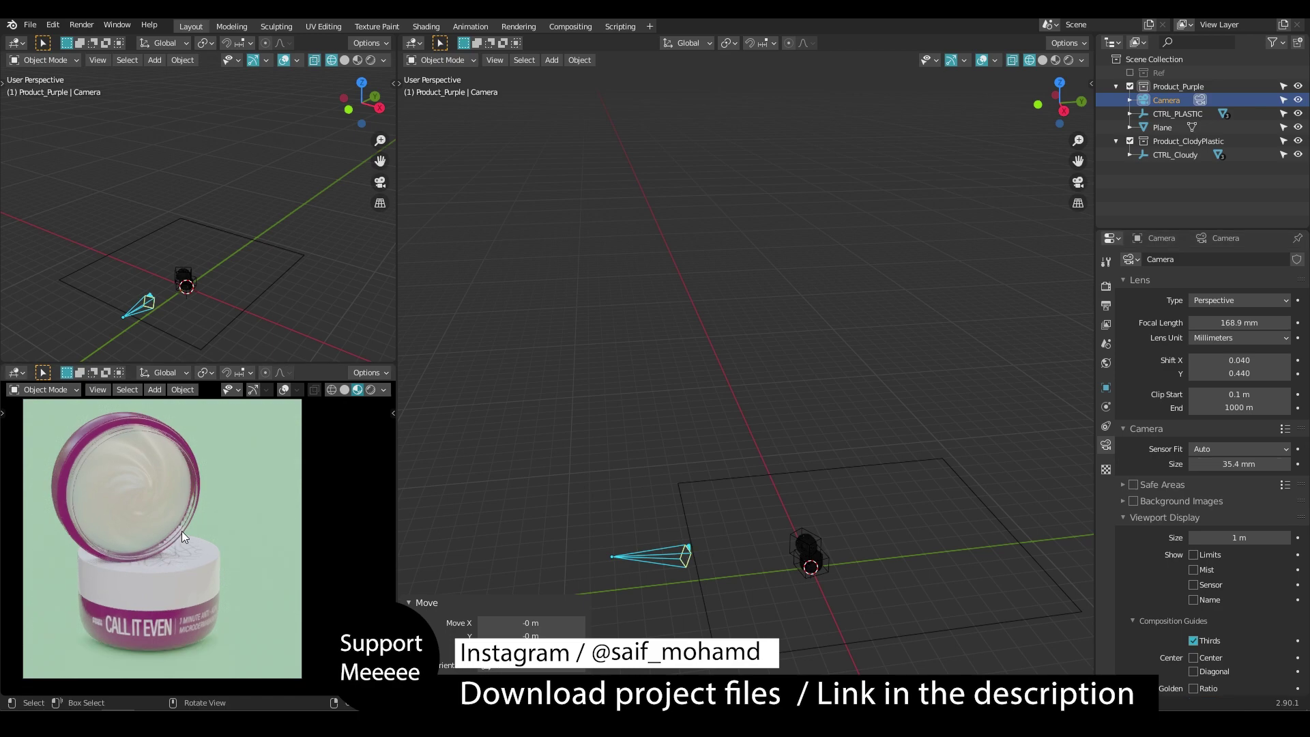
scroll(182, 537, down, 1)
key(g)
key(z)
click(894, 485)
Try to scale up the floor plane to fill the camera's background
scroll(894, 485, down, 1)
click(993, 563)
key(s)
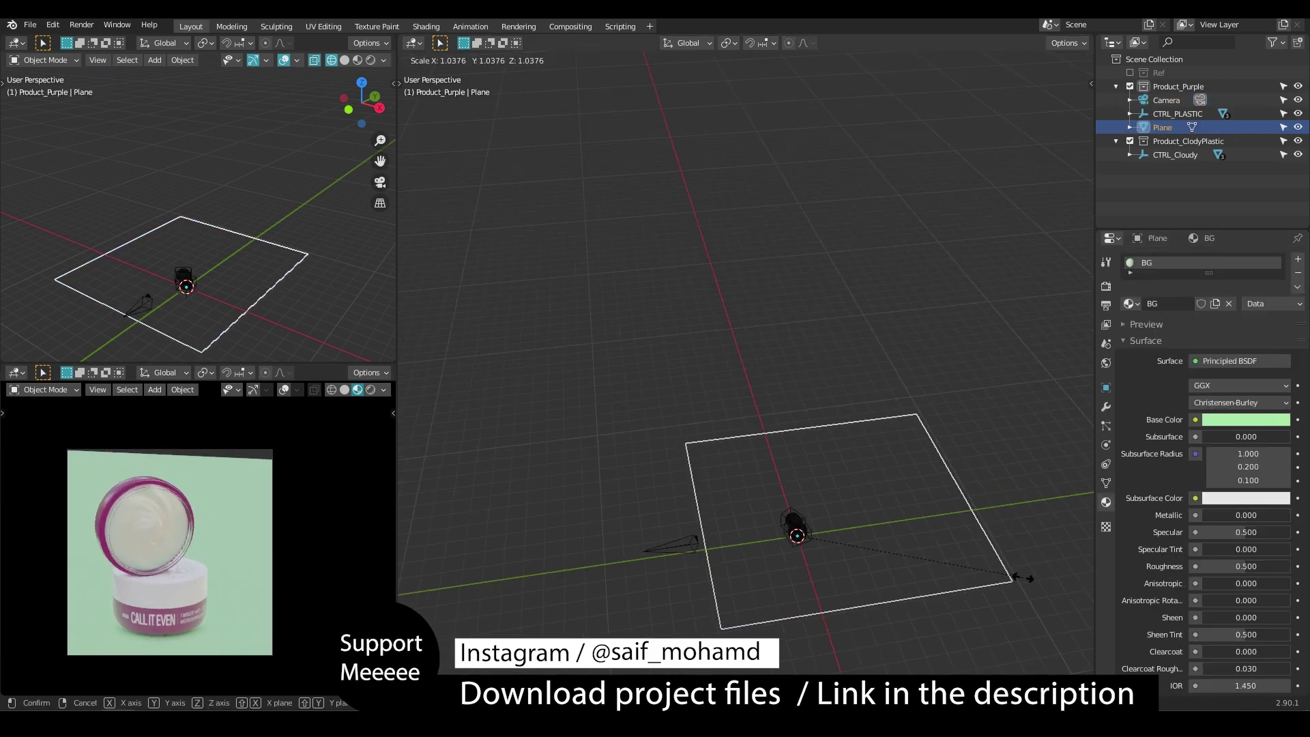
key(ctrl+z)
key(ctrl+z)
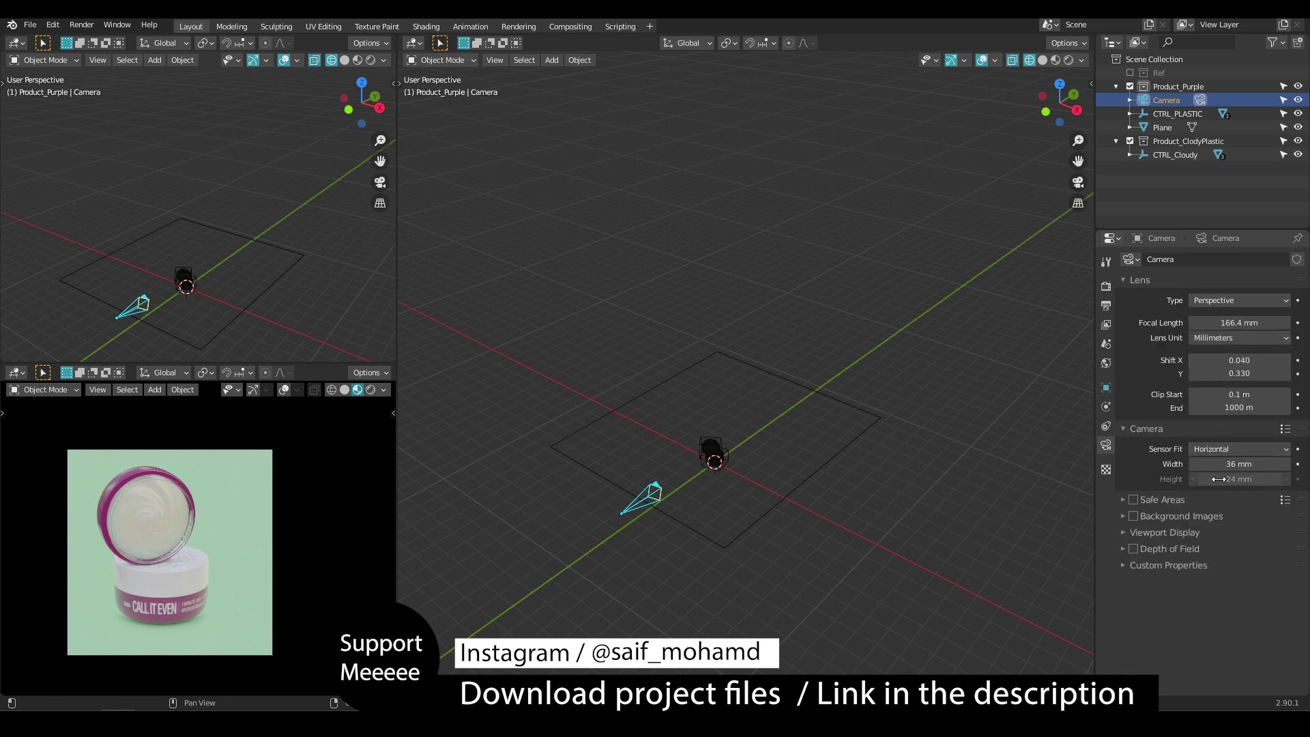
Recompose the jars against the composition guides by moving the camera along X and setting its vertical shift to 0.390
click(637, 505)
click(283, 390)
key(g)
key(x)
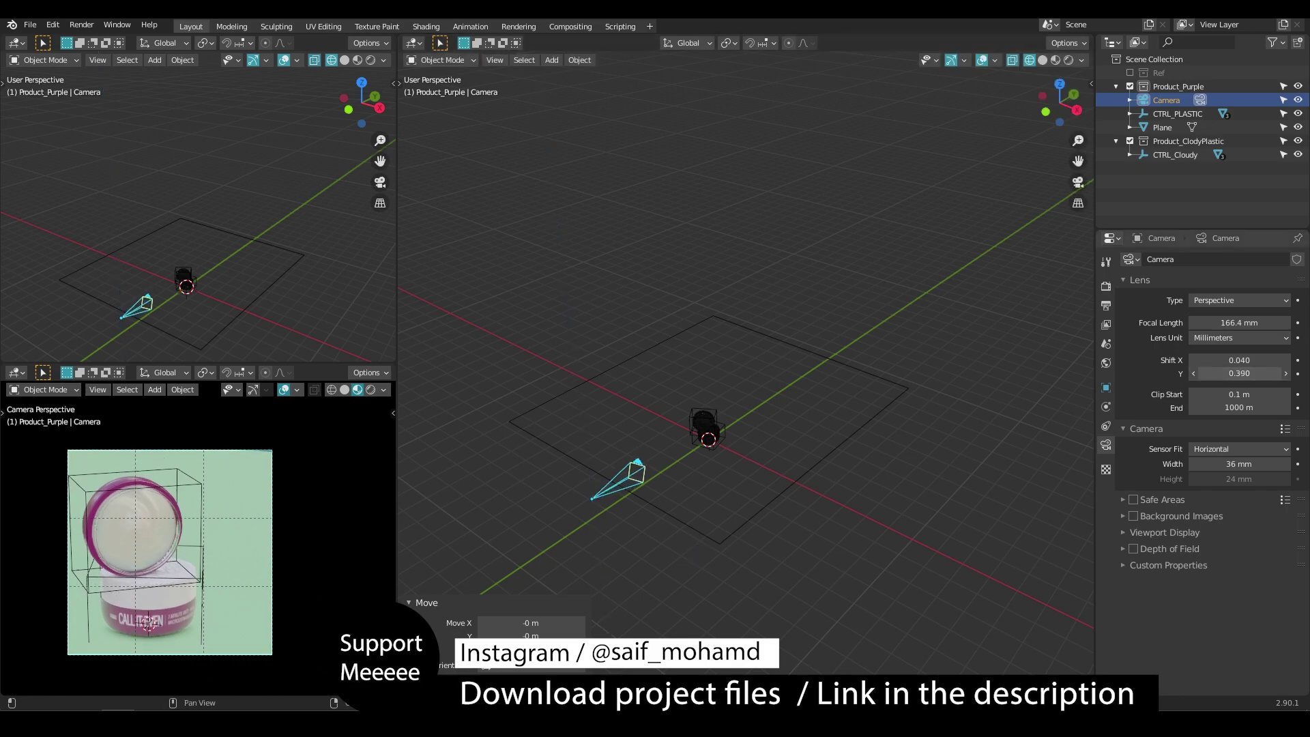
click(247, 415)
click(284, 389)
key(ctrl+s)
scroll(444, 571, up, 1)
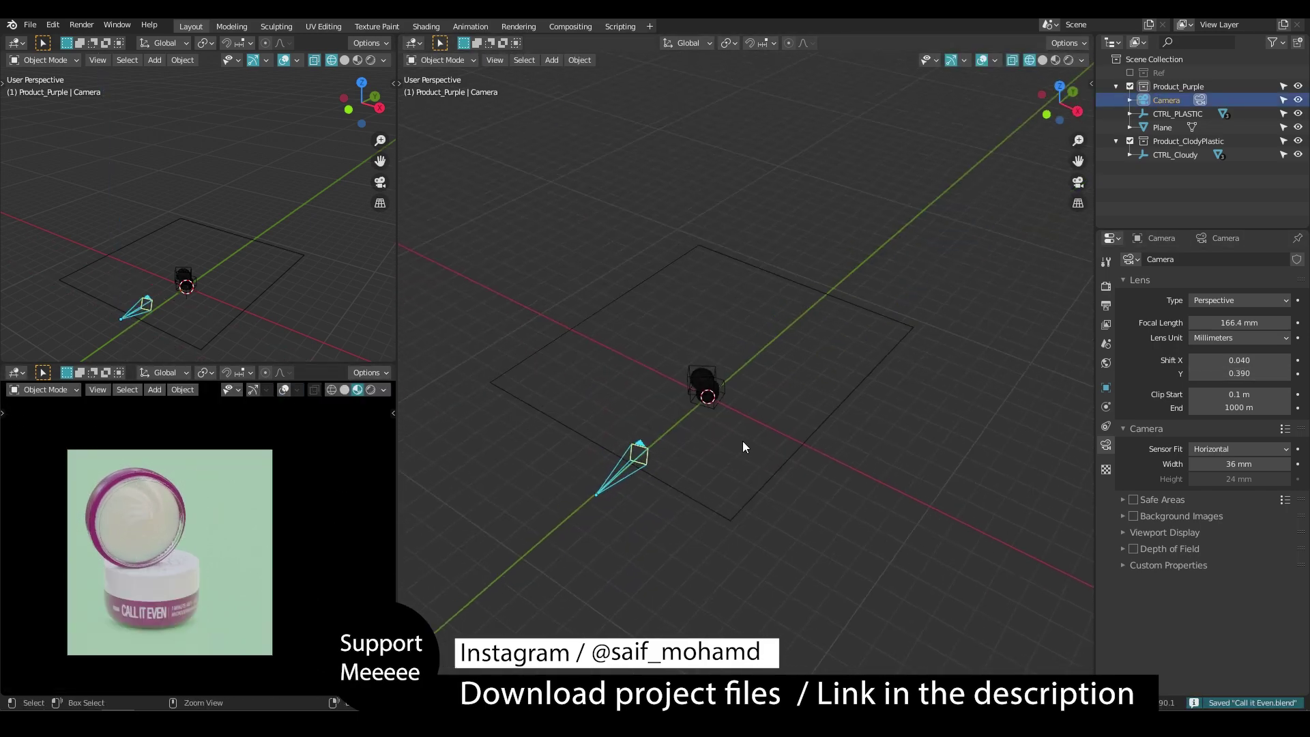
Switch the camera preview to rendered shading and open the world settings
key(shift+a)
click(383, 390)
click(322, 470)
click(1105, 363)
Add a spot light, raise it along Z behind the jars, and set its cone size to 36.8°
key(shift+a)
click(724, 451)
key(g)
key(z)
click(616, 358)
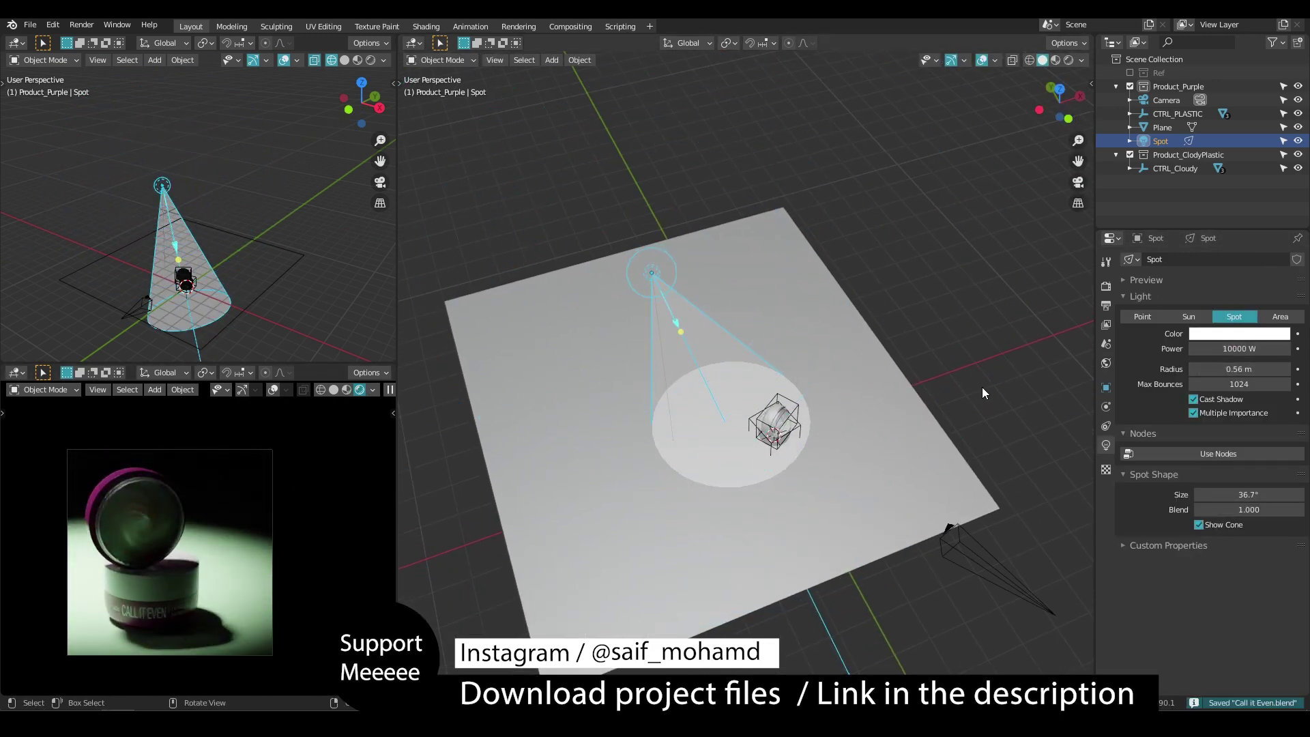
mouse_move(1248, 494)
mouse_down()
mouse_move(1225, 495)
mouse_move(1249, 494)
mouse_up()
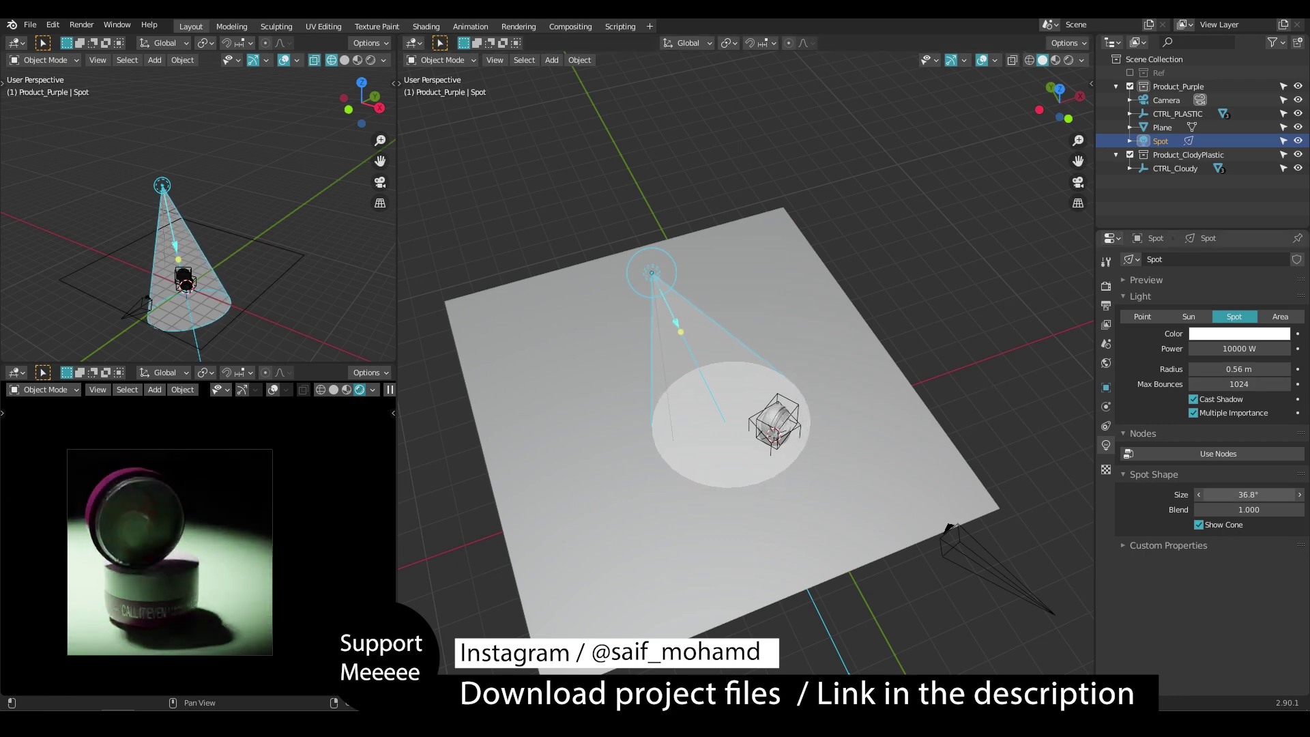
Set the spot light to 4000 W, 0.31 m radius and a 46.9° cone, and fine-tune its position behind the jars
drag(1239, 369, 1275, 369)
text(4000)
key(Return)
key(g)
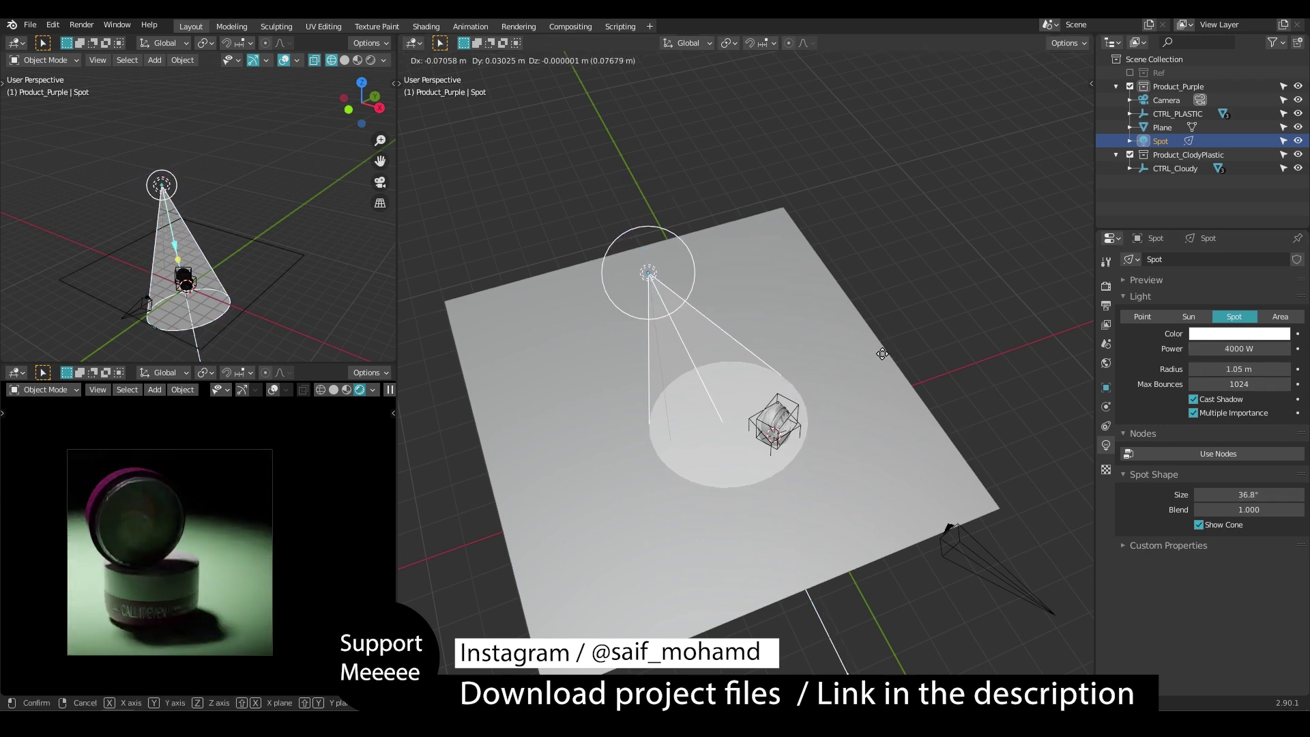
click(857, 330)
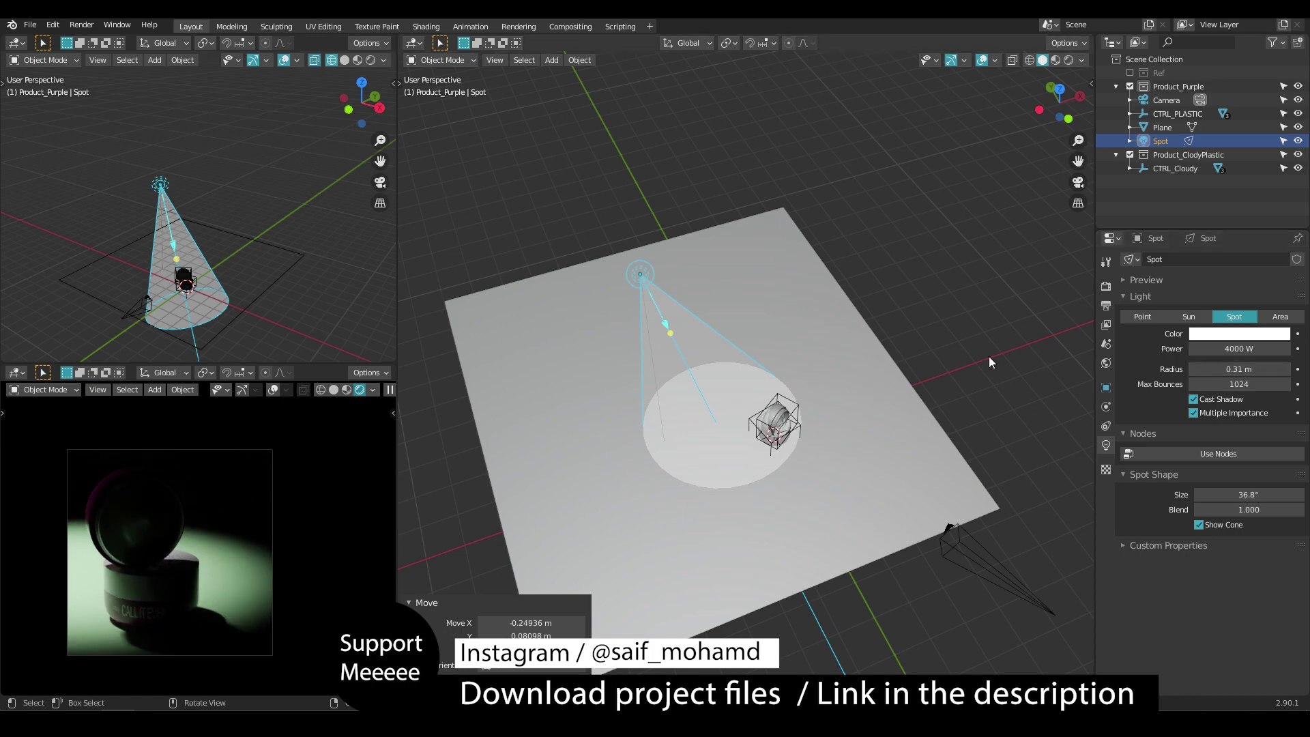
drag(1248, 494, 1270, 495)
key(g)
click(925, 355)
Add a second spot light and place it to the left of the jars in the front view
key(shift+a)
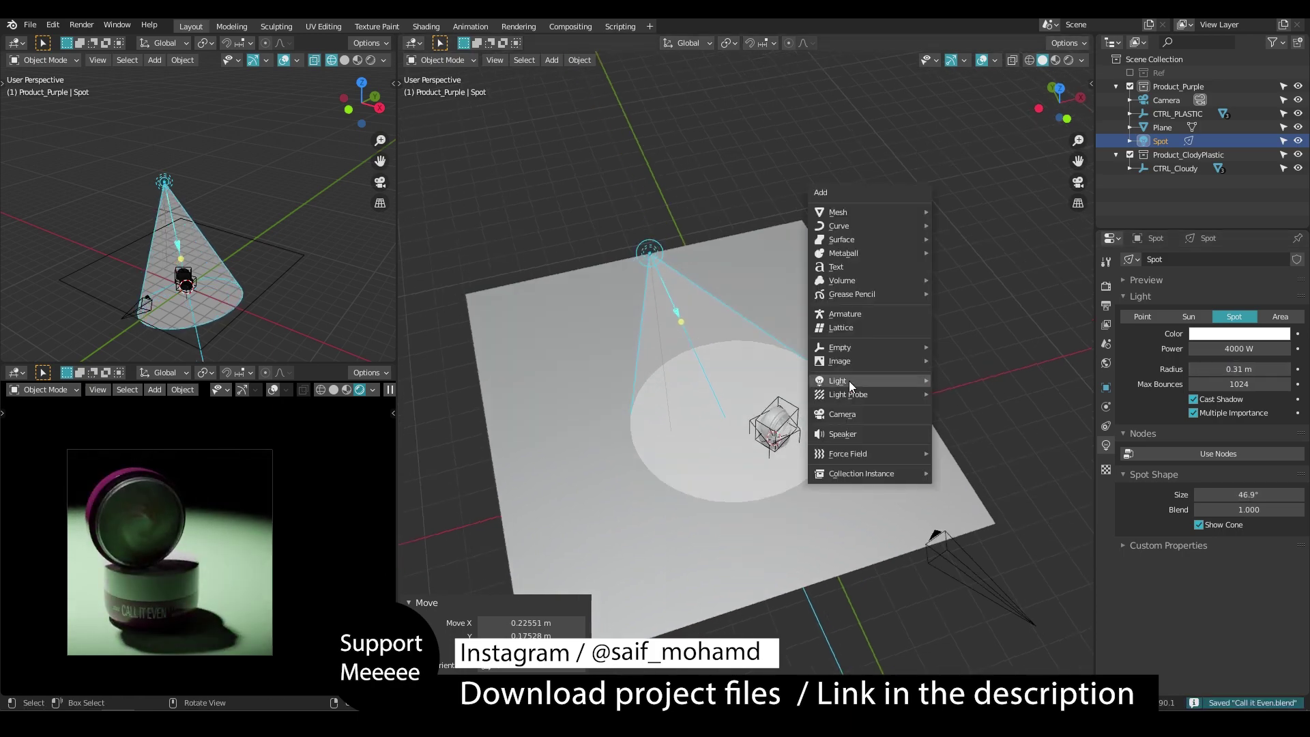
click(955, 408)
key(g)
click(652, 194)
key(KP_1)
key(shift+z)
key(g)
click(825, 409)
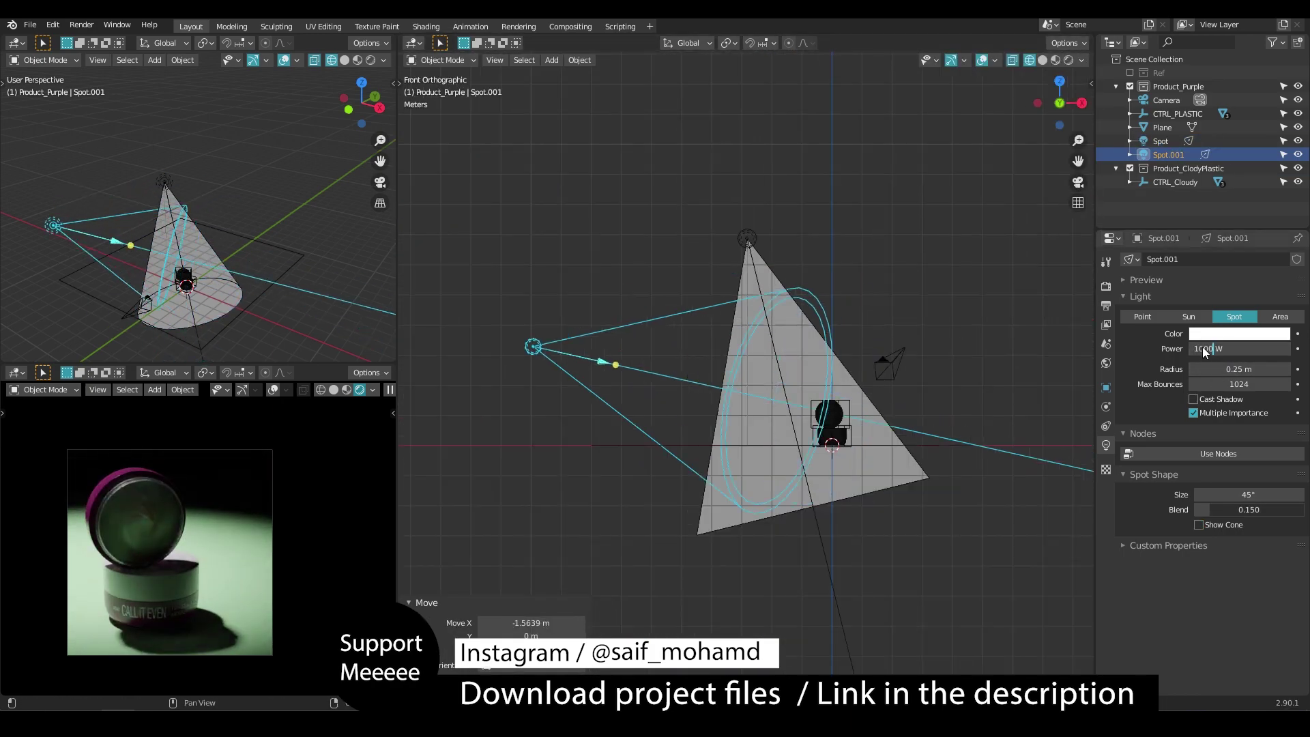
Set the second spot light to 700 W, 2.01 m radius, 138° cone size and 1.000 blend
key(Return)
drag(1210, 510, 1303, 509)
drag(1228, 494, 1292, 494)
scroll(626, 388, up, 2)
key(ctrl+s)
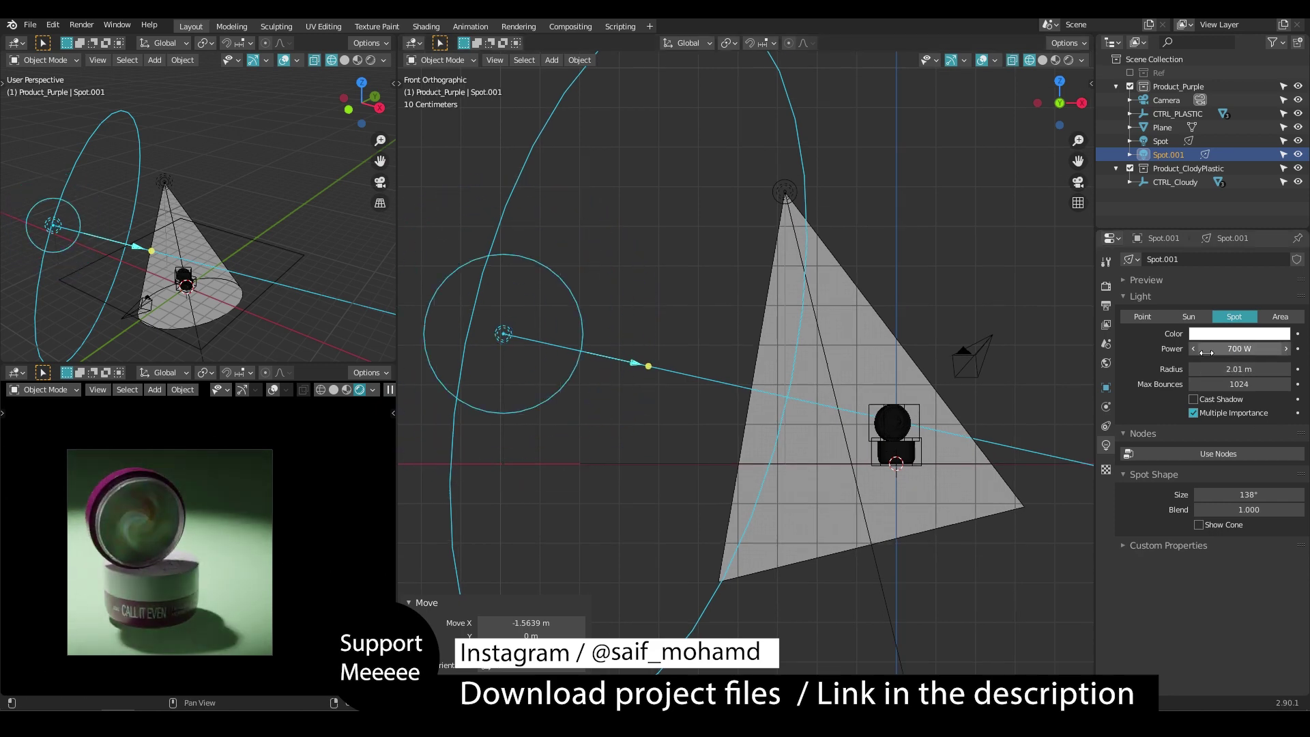
Aim the second spot light at the jars from the front left and increase its radius to 10.8 m
key(r)
click(846, 437)
drag(1238, 369, 1269, 369)
key(KP_7)
key(g)
key(r)
click(1030, 502)
middle_drag(819, 491, 829, 396)
scroll(201, 525, up, 4)
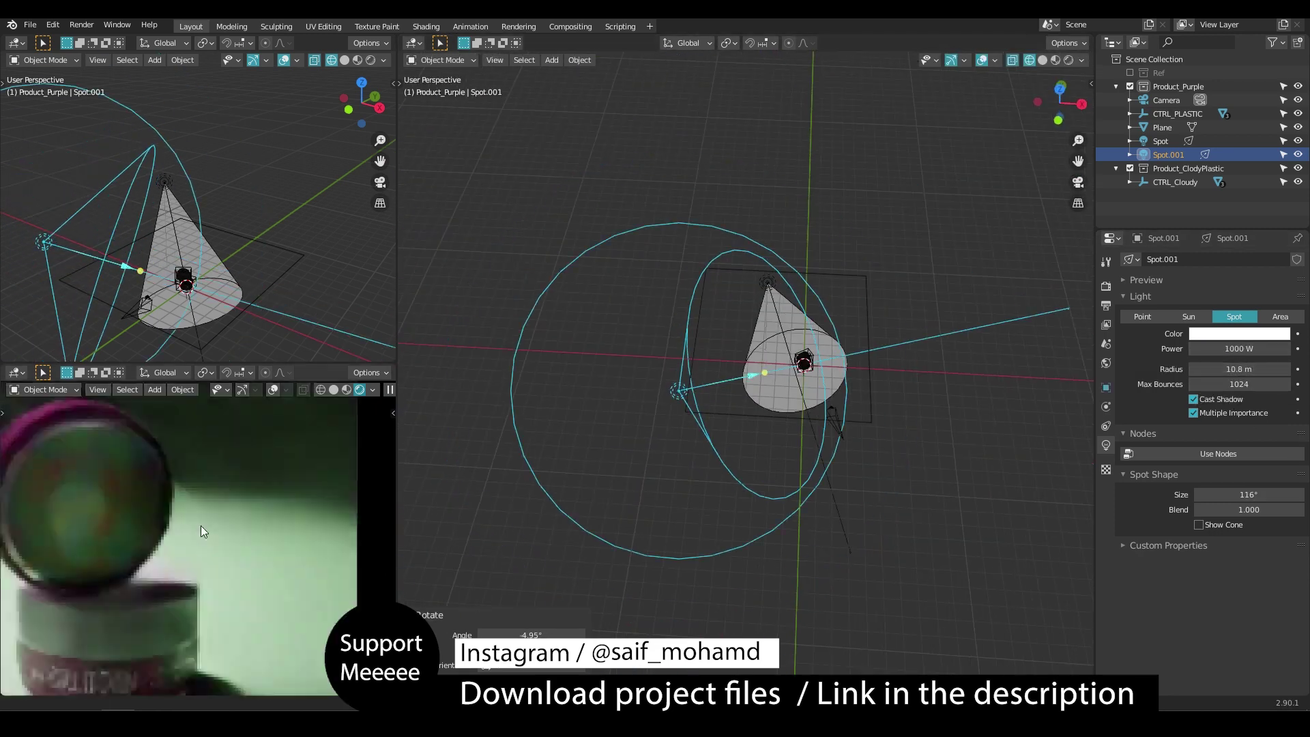
Set the second spot light's power to 4000 W and save the file
key(ctrl+s)
scroll(201, 525, down, 4)
key(ctrl+s)
middle_drag(723, 470, 702, 480)
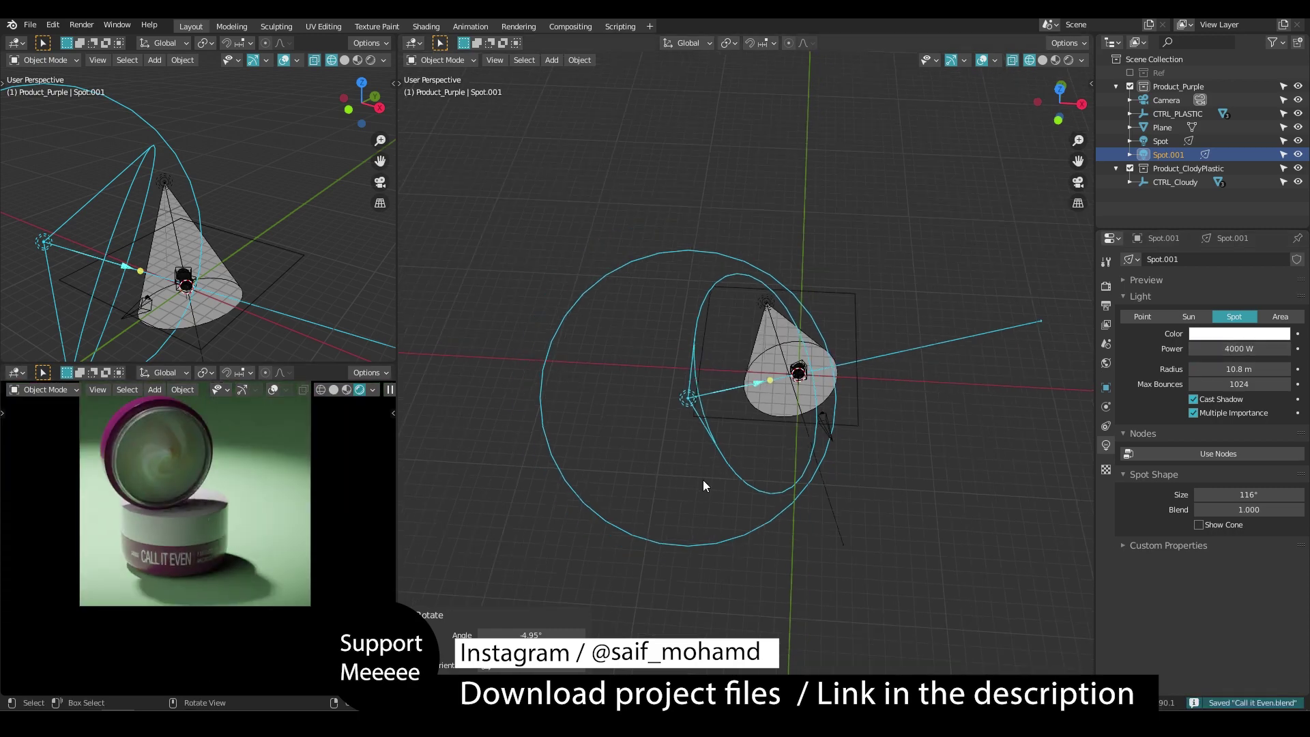
Duplicate the left spot light to the right side of the jars and rotate the copy to face them
key(shift+d)
click(955, 481)
key(r)
click(968, 488)
key(KP_1)
click(955, 379)
key(KP_7)
key(g)
click(1043, 375)
Set the color management look to High Contrast
click(1106, 286)
click(1215, 534)
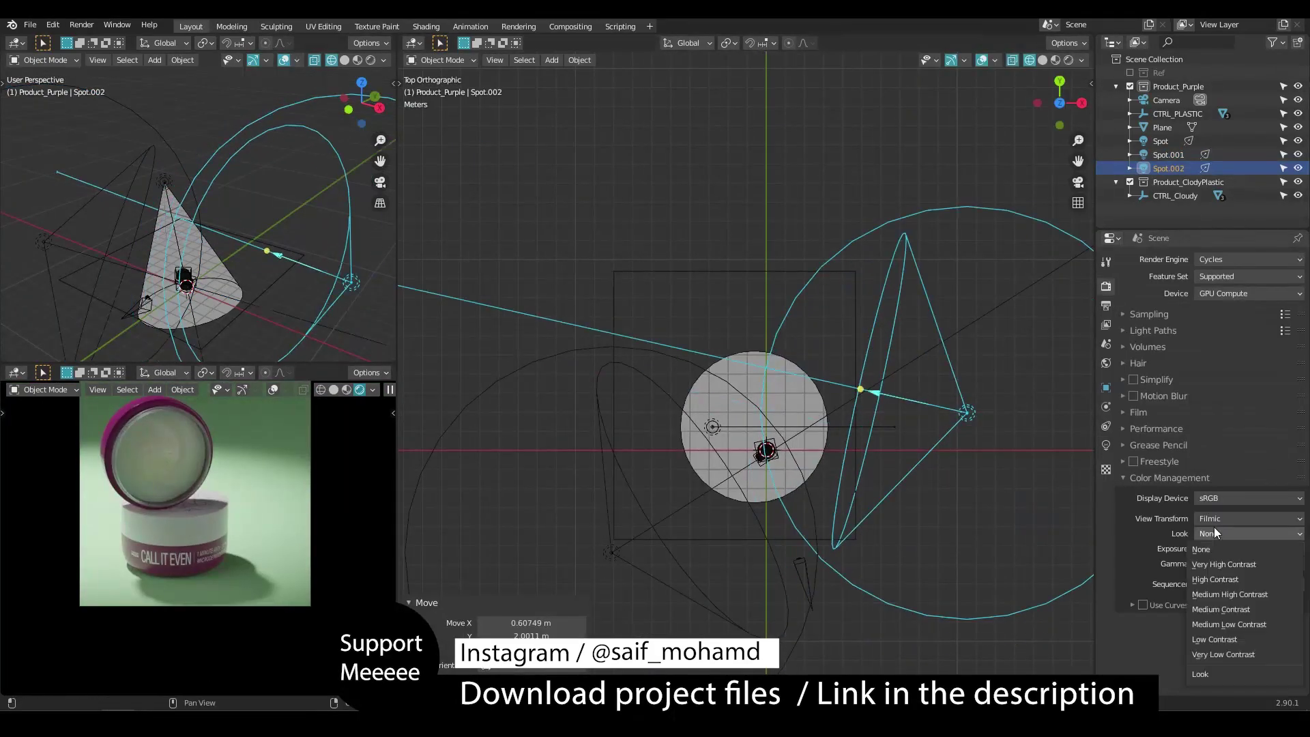
click(1217, 565)
click(1217, 533)
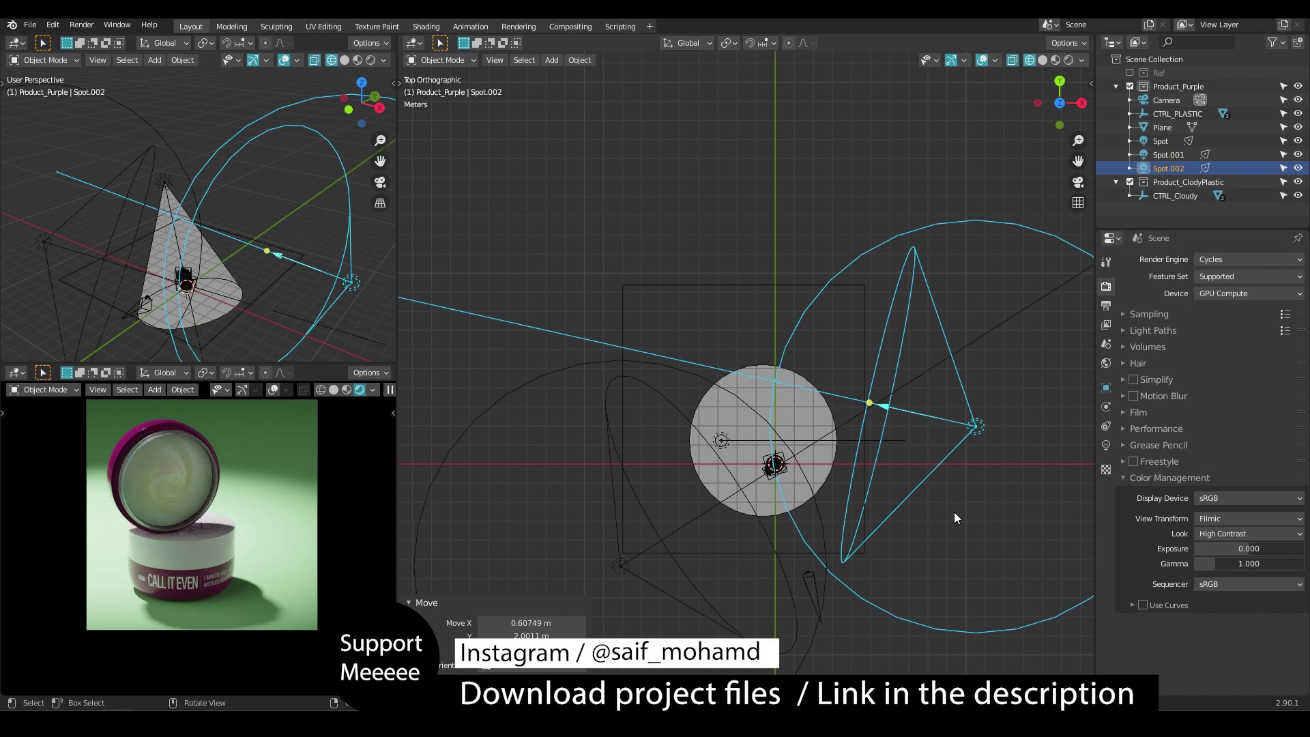
Select the first spot light with the visible cone and rotate it about Y to redirect its beam
middle_drag(952, 510, 947, 437)
click(732, 402)
key(g)
right_click(845, 448)
middle_drag(846, 448, 736, 409)
key(r)
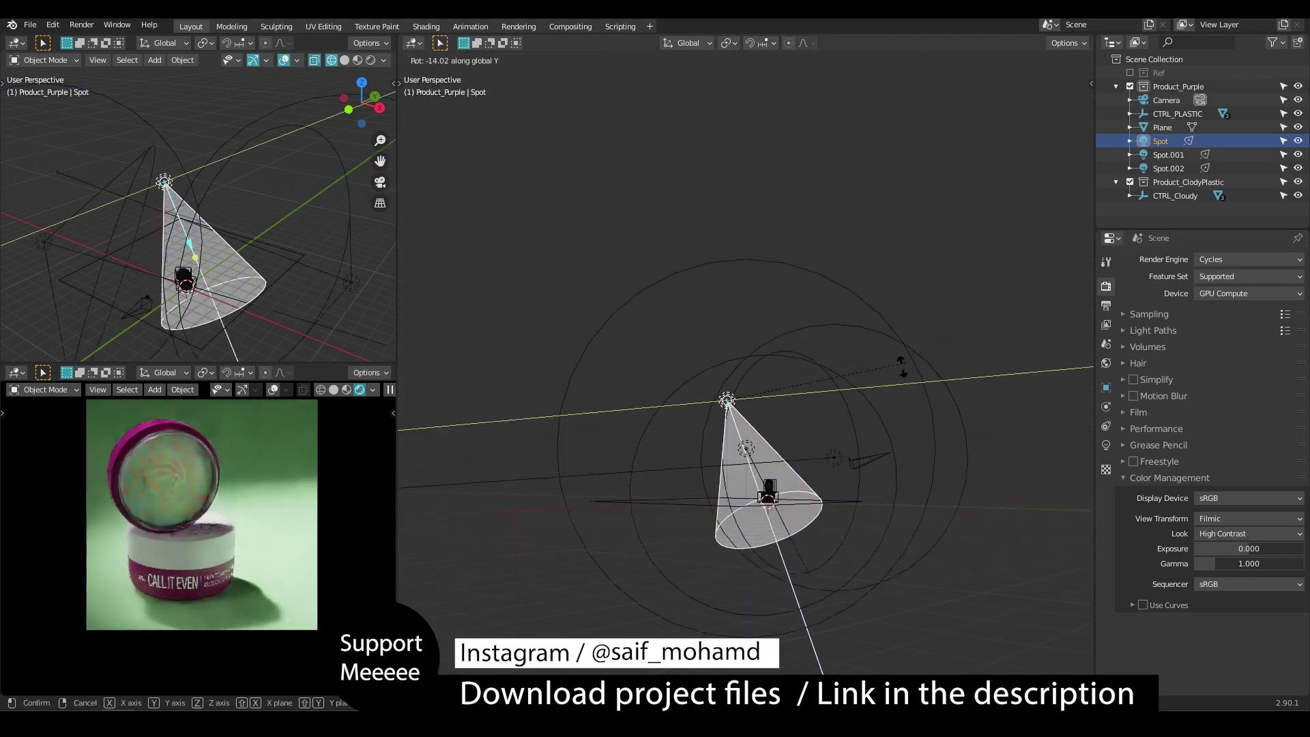
click(779, 505)
key(KP_7)
middle_drag(779, 533, 819, 456)
key(KP_7)
click(928, 502)
Move the first spot light to shift its pool of light and the jars' shadow
click(725, 391)
key(g)
key(z)
right_click(903, 435)
key(g)
click(805, 484)
key(g)
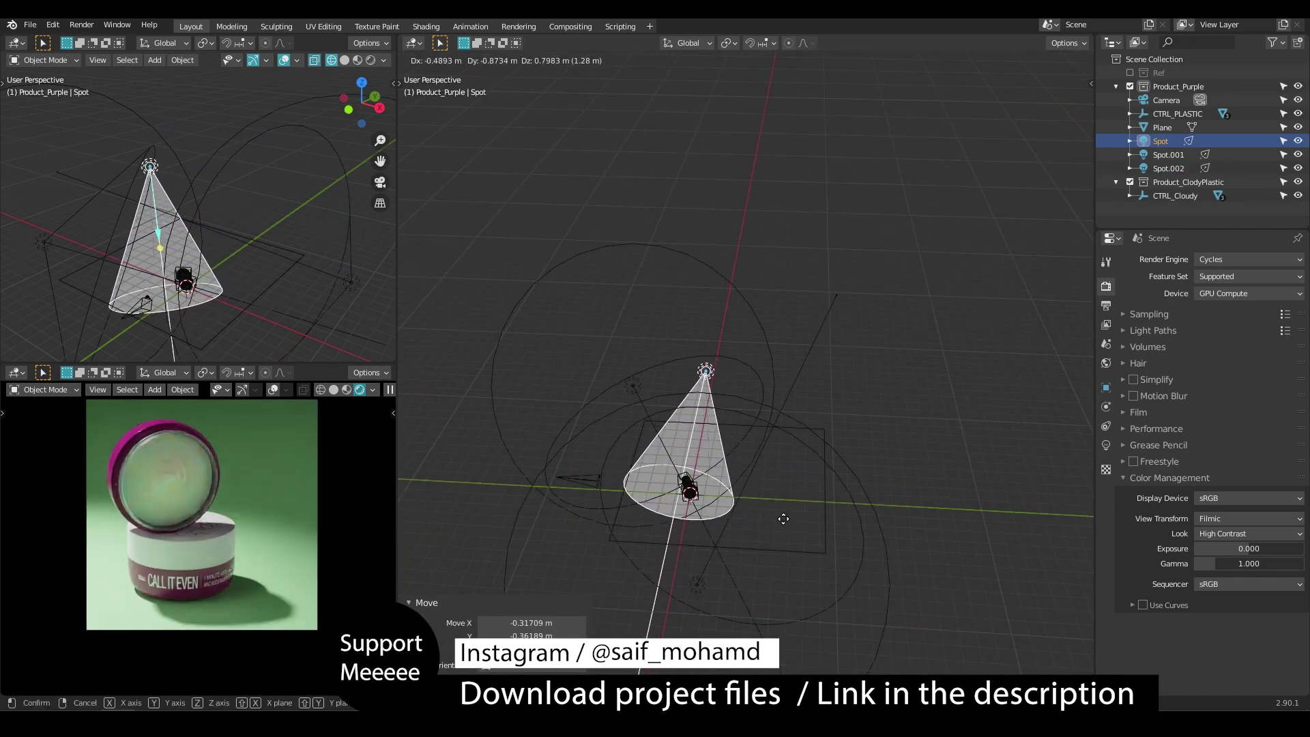
click(781, 518)
Rotate the first spot light toward the jars from a more sideways angle and move it farther out
middle_drag(781, 518, 846, 471)
key(r)
click(808, 419)
key(g)
click(770, 437)
Select the second spot light, show its light settings, and save the file
click(633, 459)
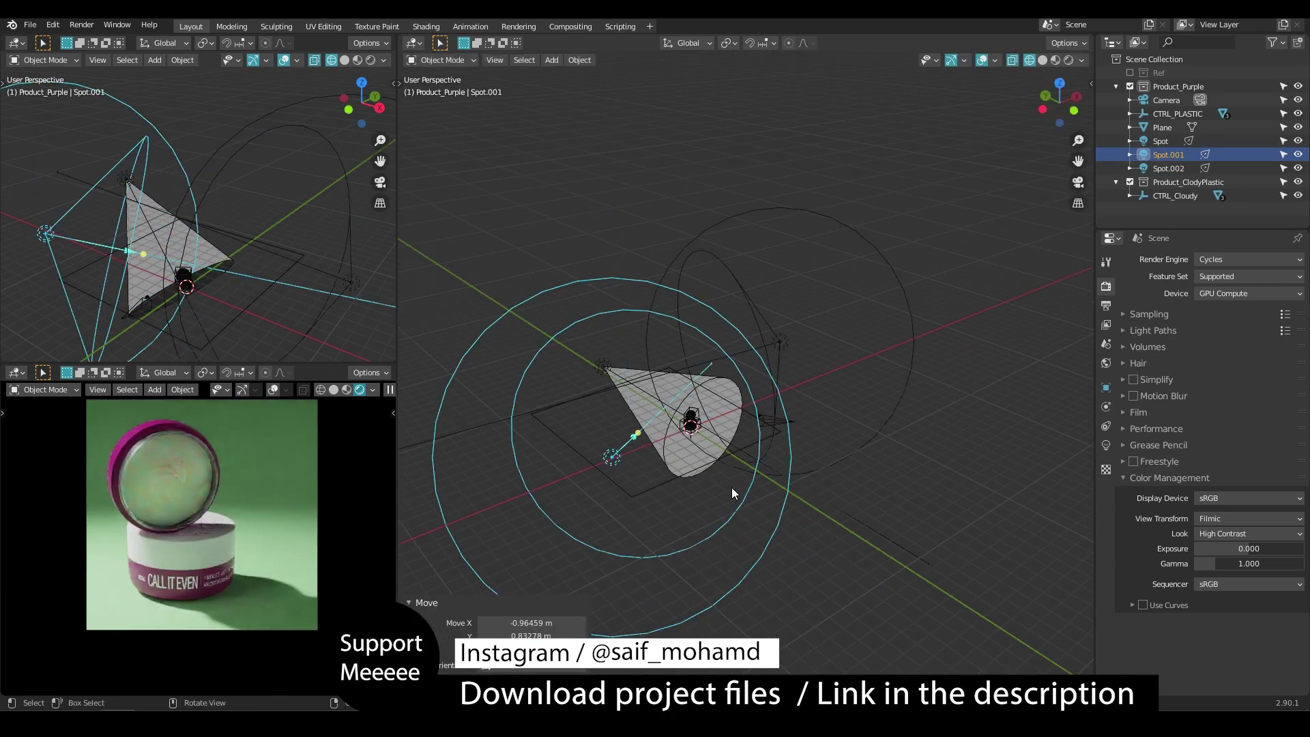
click(1106, 444)
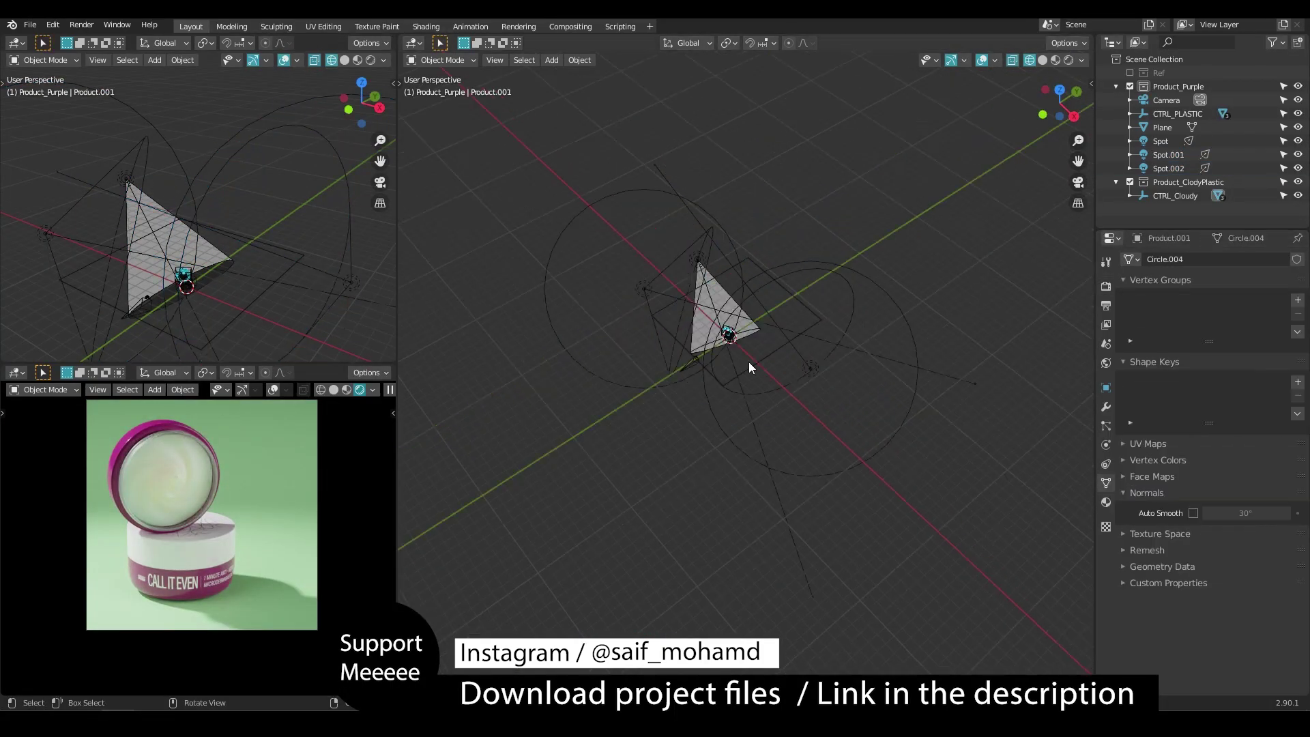
key(ctrl+s)
mouse_move(780, 253)
middle_down()
mouse_move(787, 467)
mouse_move(750, 607)
mouse_move(792, 459)
mouse_move(787, 382)
mouse_move(750, 340)
mouse_move(753, 310)
middle_up()
Show the scene in material preview shading and rotate the first spot light
key(z)
key(r)
click(792, 459)
Move the first spot light about -2.25 m along X and 1 m along Y, and adjust its cone blend
key(KP_7)
key(g)
click(670, 318)
drag(1260, 510, 1195, 510)
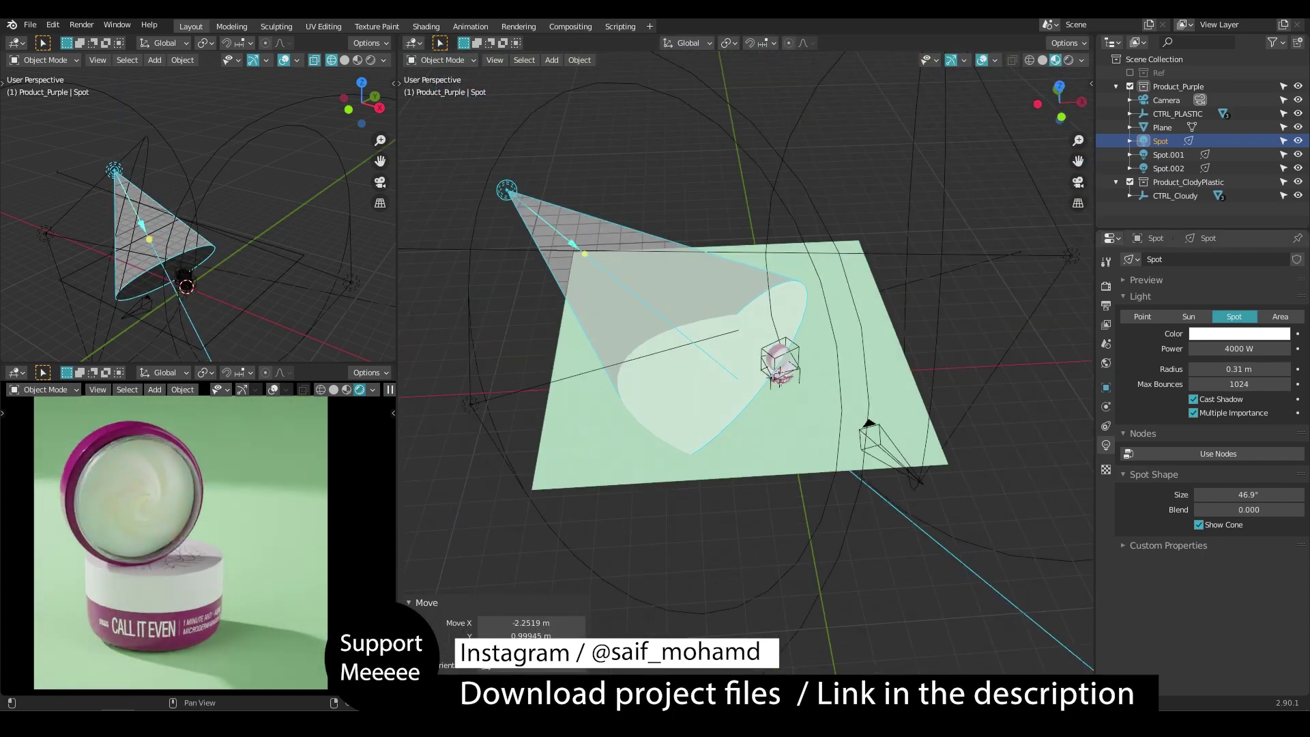
Save the file and show the material settings for the jar
scroll(943, 382, up, 1)
click(943, 382)
key(ctrl+s)
click(1106, 502)
scroll(921, 382, up, 1)
middle_drag(921, 382, 972, 416)
click(1195, 419)
middle_drag(792, 536, 737, 501)
key(ctrl+s)
Rotate the lower jar slightly about the Z axis
scroll(764, 470, up, 2)
click(766, 413)
key(r)
key(z)
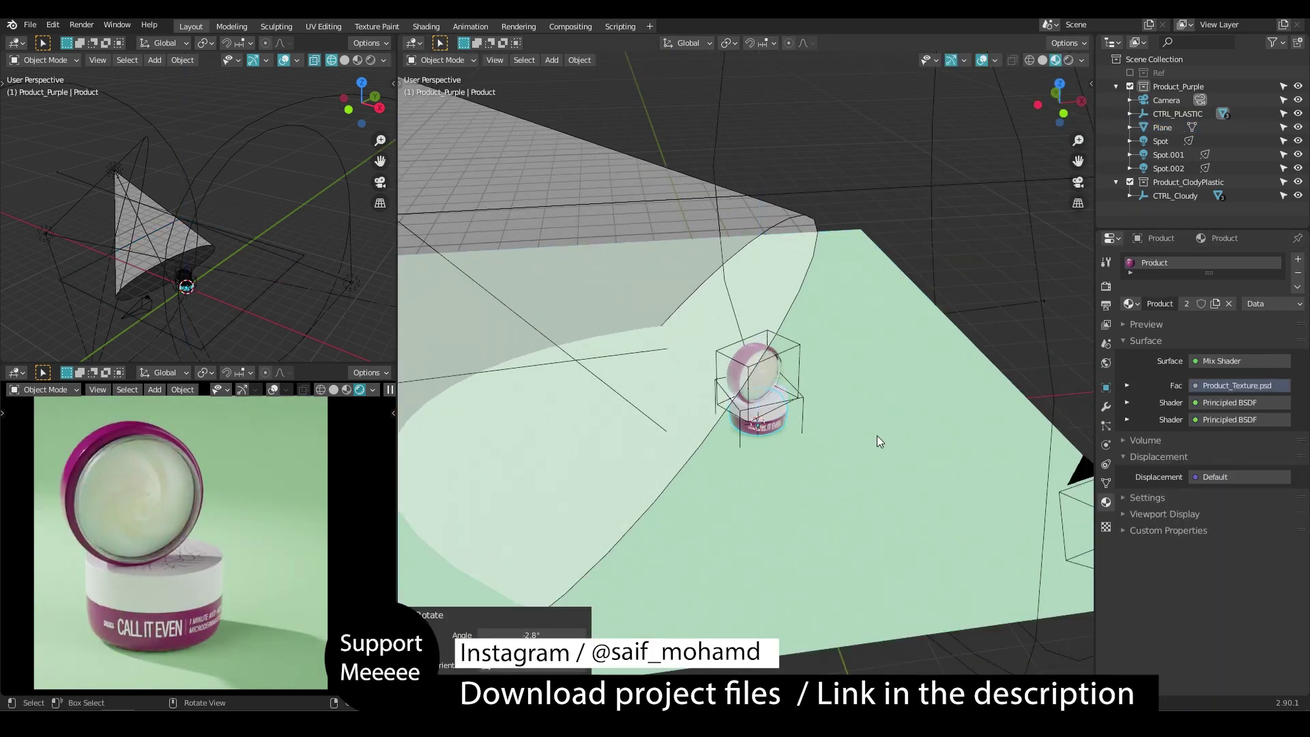
Rotate the first spot light about Z by about -14.9° to redirect its beam
scroll(874, 436, down, 2)
middle_drag(874, 436, 895, 430)
click(835, 421)
key(r)
key(z)
click(829, 316)
Slide the first spot light horizontally without changing its height, and refine its position with a free move
key(g)
key(shift+z)
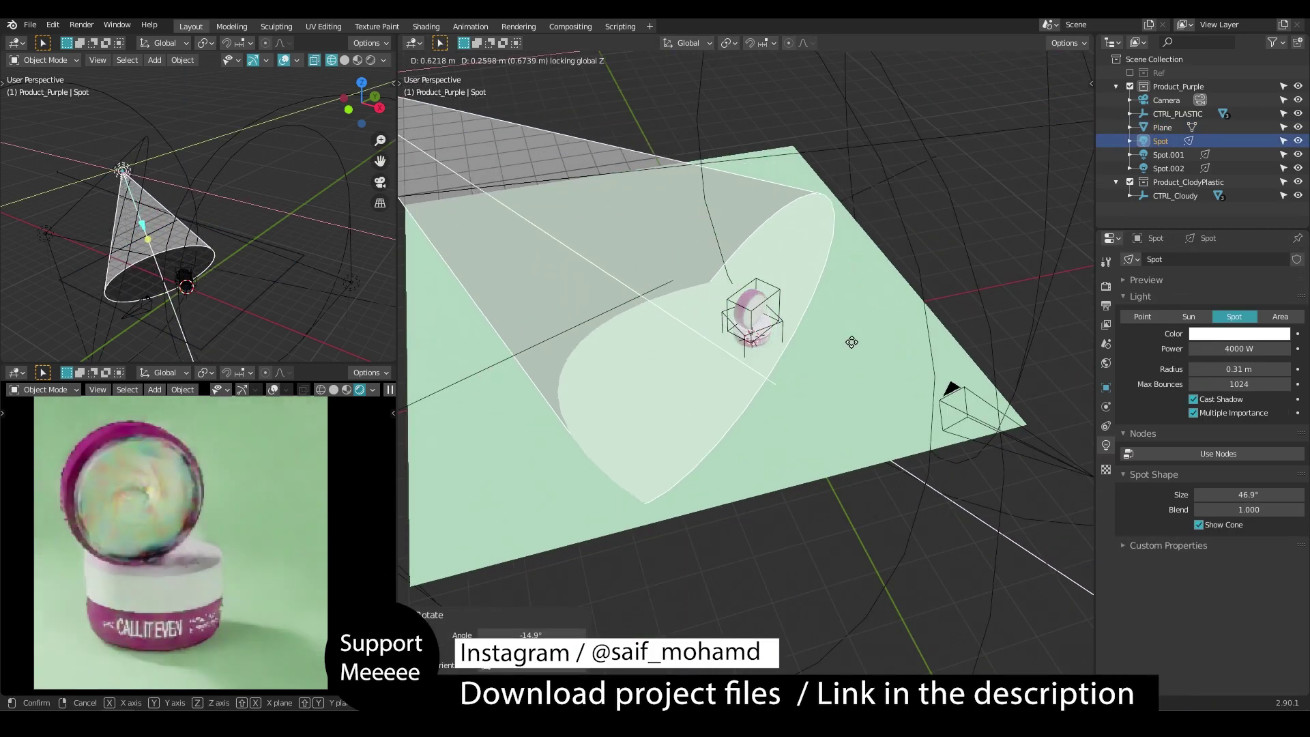
click(906, 339)
key(g)
click(887, 402)
Rotate the first spot light by about 3.52° and scale it to about 1.259
middle_drag(887, 402, 846, 375)
key(r)
click(868, 385)
key(s)
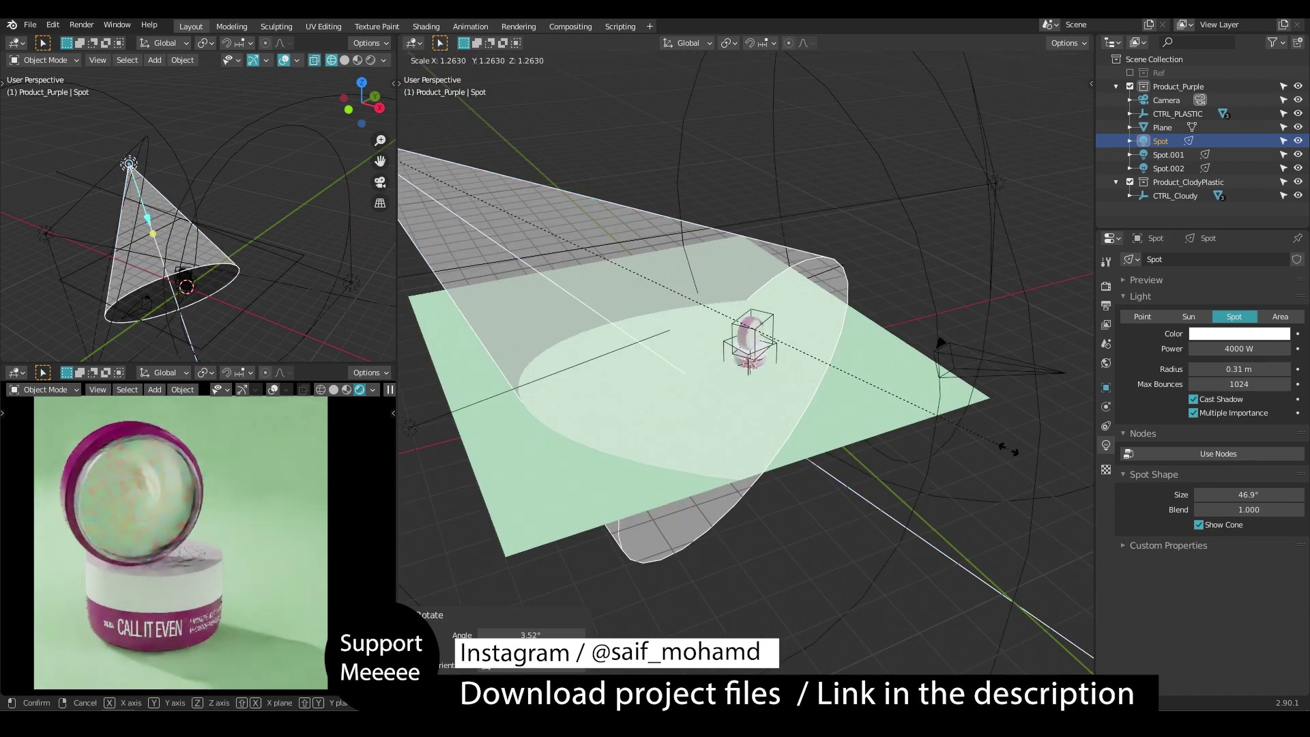
click(1008, 448)
Set the first spot light's cone size to 41.4° and radius to 0 m, raise its power, and save the file
drag(1252, 495, 1221, 495)
click(1202, 348)
click(1198, 348)
text(6)
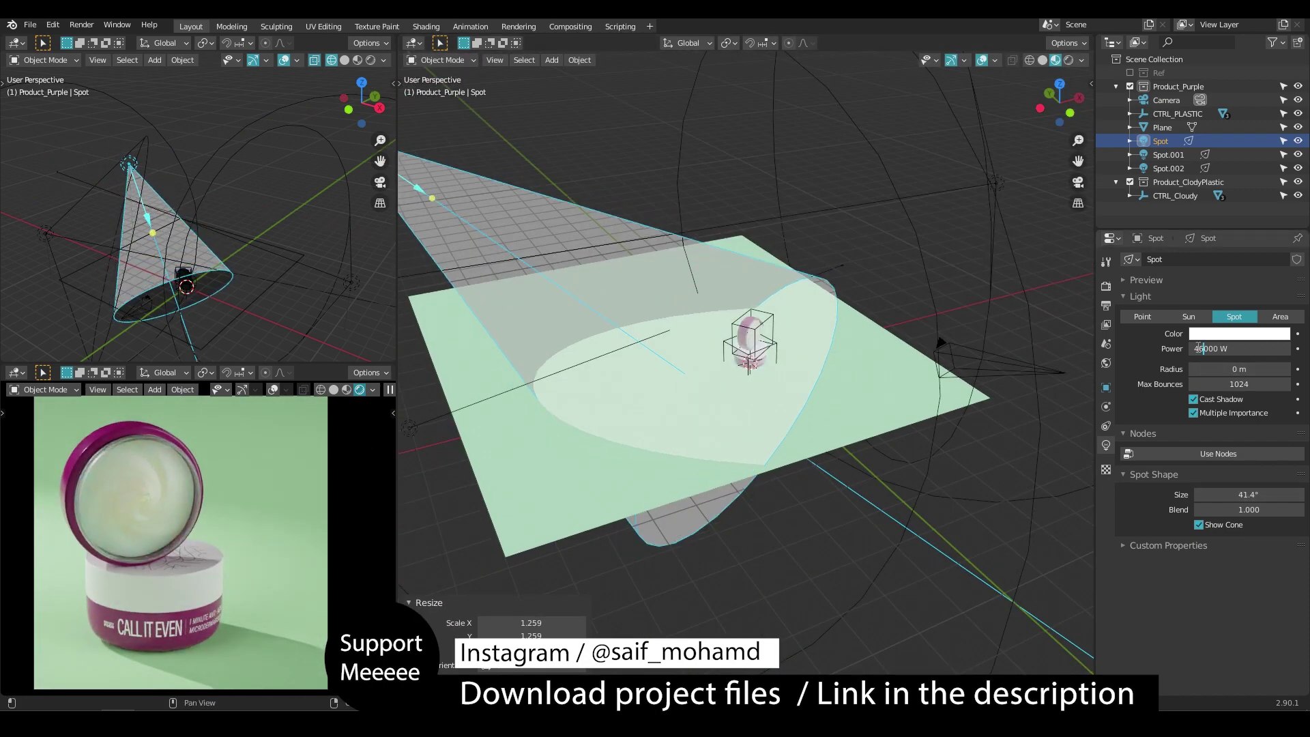
click(939, 324)
key(ctrl+s)
Rotate the upper jar about the Z axis
scroll(805, 318, down, 1)
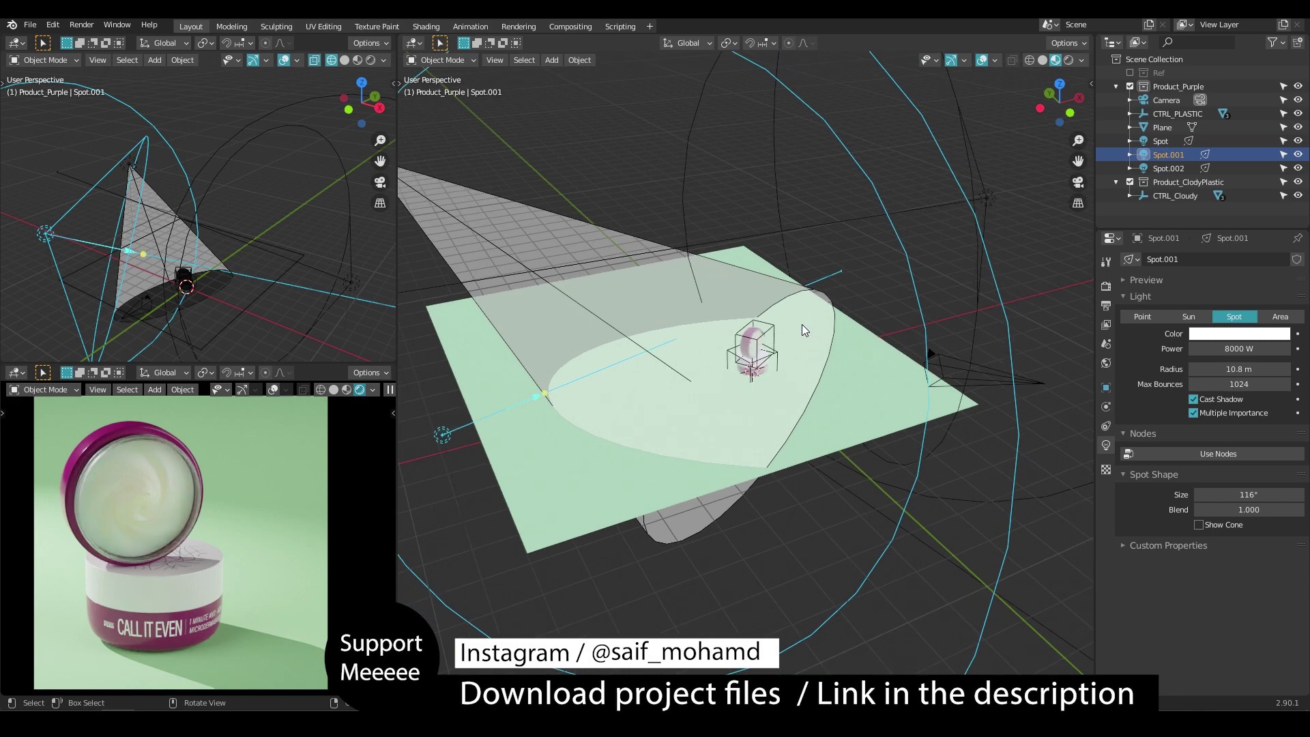
click(774, 332)
key(r)
key(z)
click(798, 375)
Select the camera, open the transform sidebar for it, and save the file
click(987, 198)
middle_drag(982, 218, 888, 324)
middle_drag(509, 338, 539, 307)
click(689, 433)
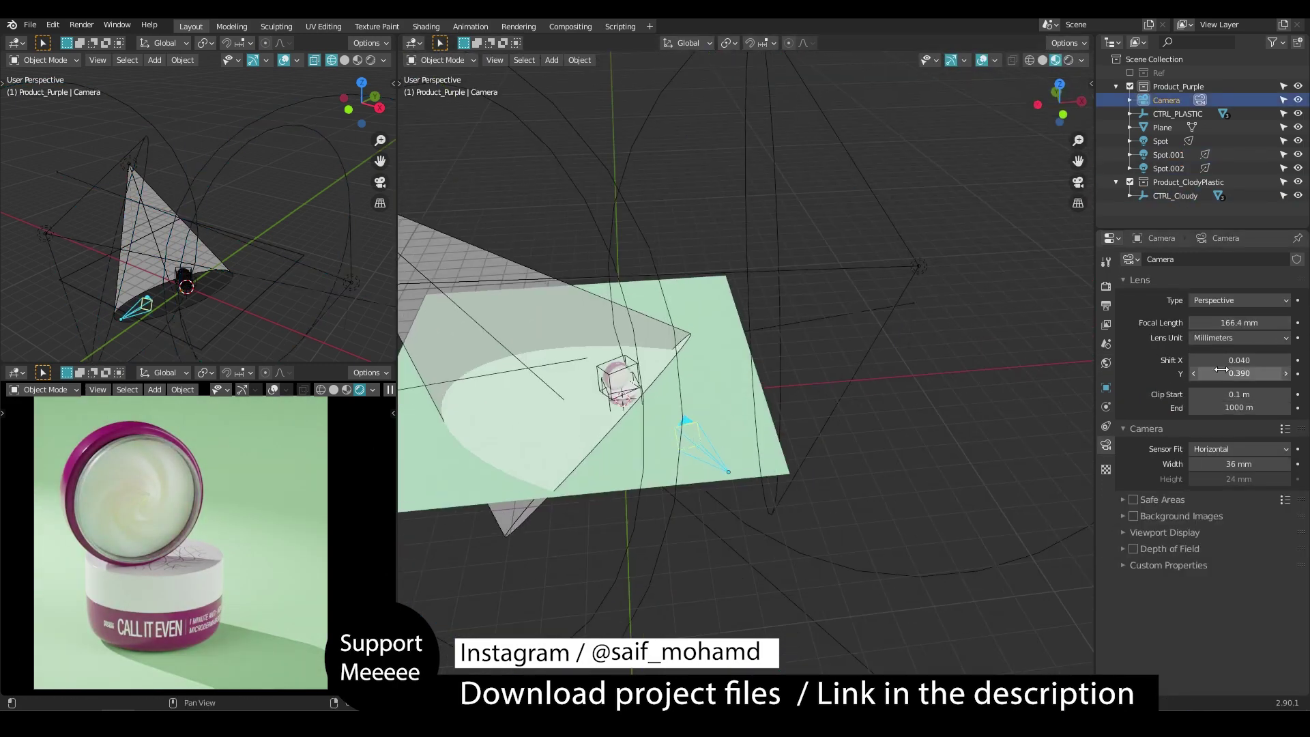
key(n)
drag(1036, 300, 1003, 300)
click(918, 266)
click(694, 409)
key(ctrl+s)
Reposition the camera and tilt it to about 71.1° on X and -0.9° on Y
click(1085, 84)
drag(1016, 111, 972, 137)
drag(996, 167, 1008, 167)
drag(995, 180, 989, 180)
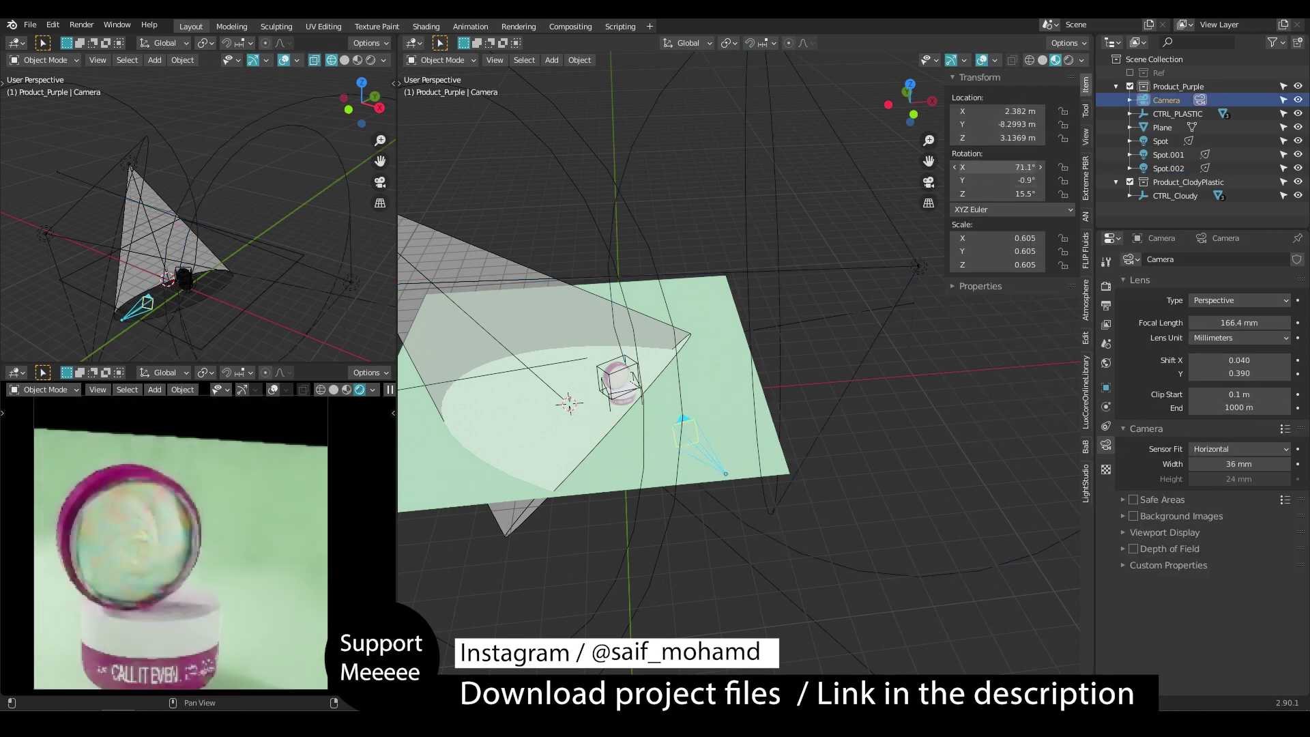
Reselect the camera and save the file with the new framing
click(723, 310)
key(s)
scroll(205, 532, down, 1)
middle_drag(750, 341, 808, 362)
click(697, 437)
key(ctrl+s)
Move the second spot light about 0.75 m along X and -0.37 m along Y
click(904, 277)
scroll(786, 379, down, 1)
click(439, 415)
key(g)
click(521, 434)
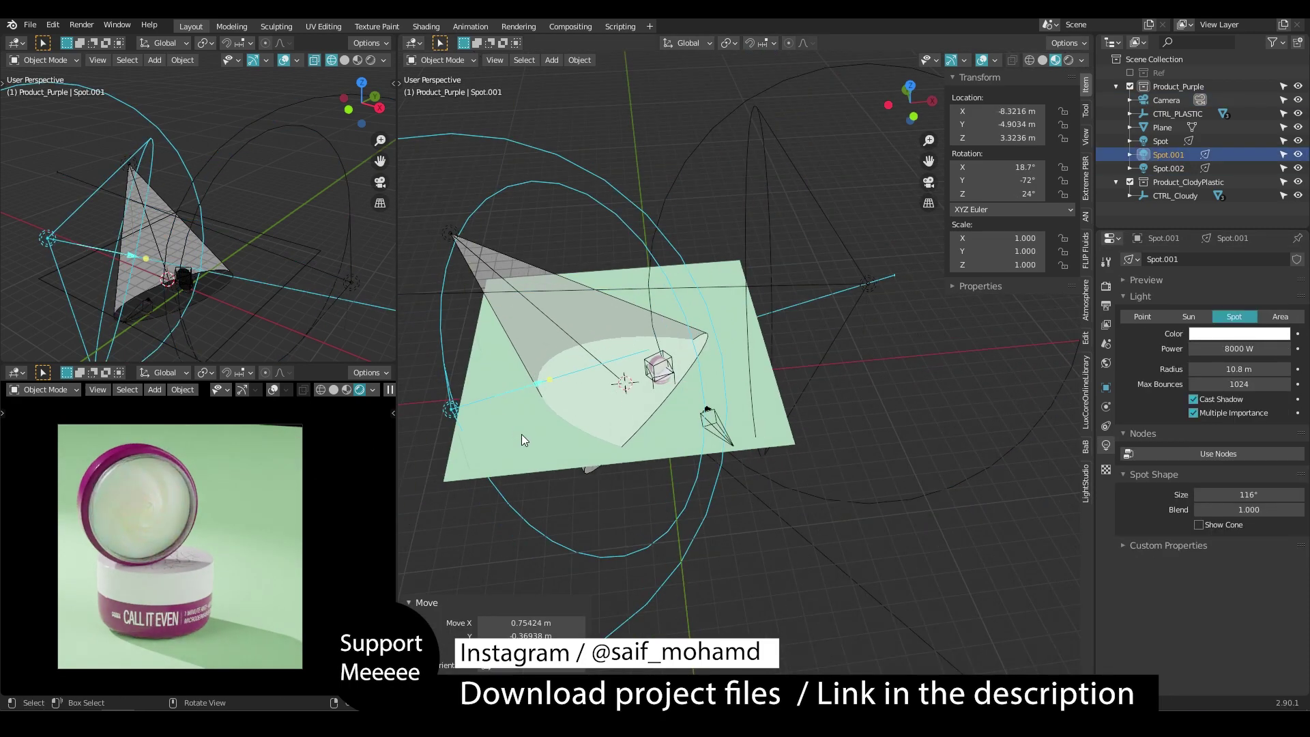
Rotate the third spot light and shift it slightly on the horizontal plane
click(868, 283)
key(r)
mouse_move(828, 355)
middle_down()
mouse_move(861, 389)
mouse_move(836, 378)
middle_up()
click(852, 392)
key(g)
key(shift+z)
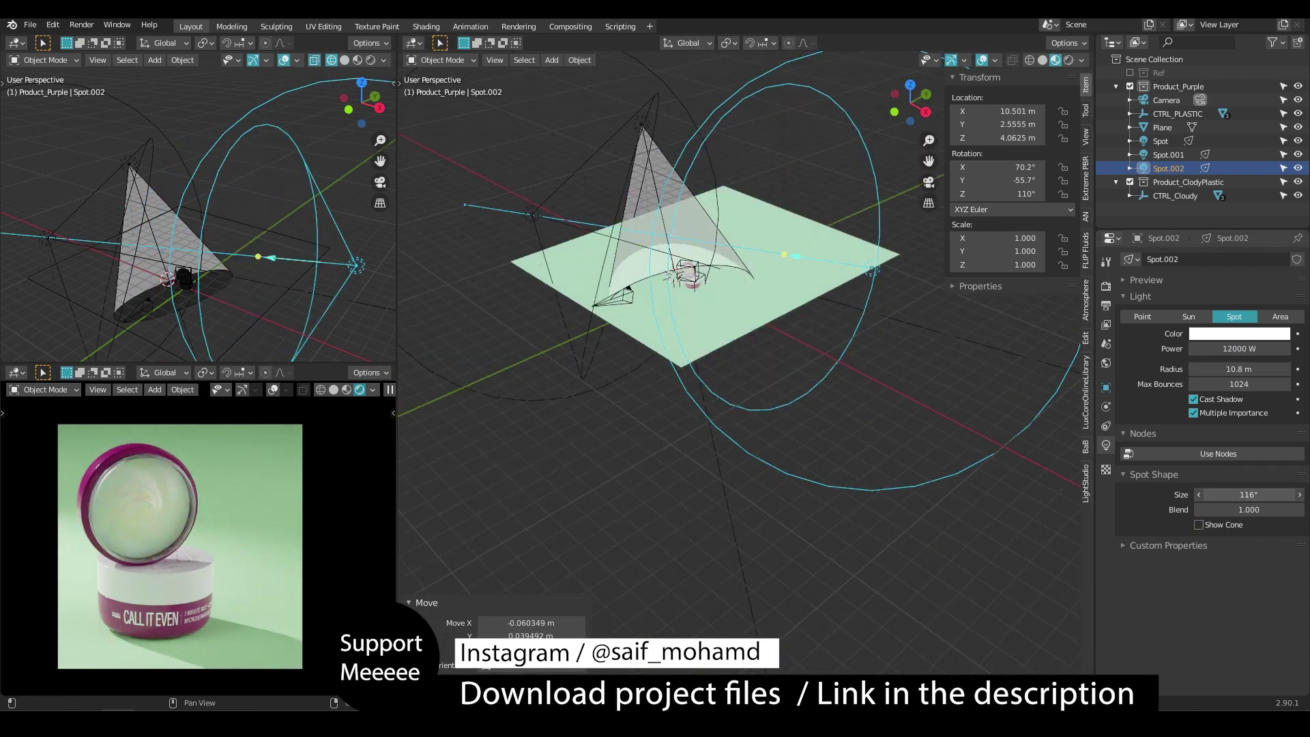
Narrow the third spot light's cone and raise its power
drag(1248, 494, 1224, 495)
double_click(1236, 349)
text(122000)
key(Return)
click(1198, 347)
key(BackSpace)
text(3)
key(Return)
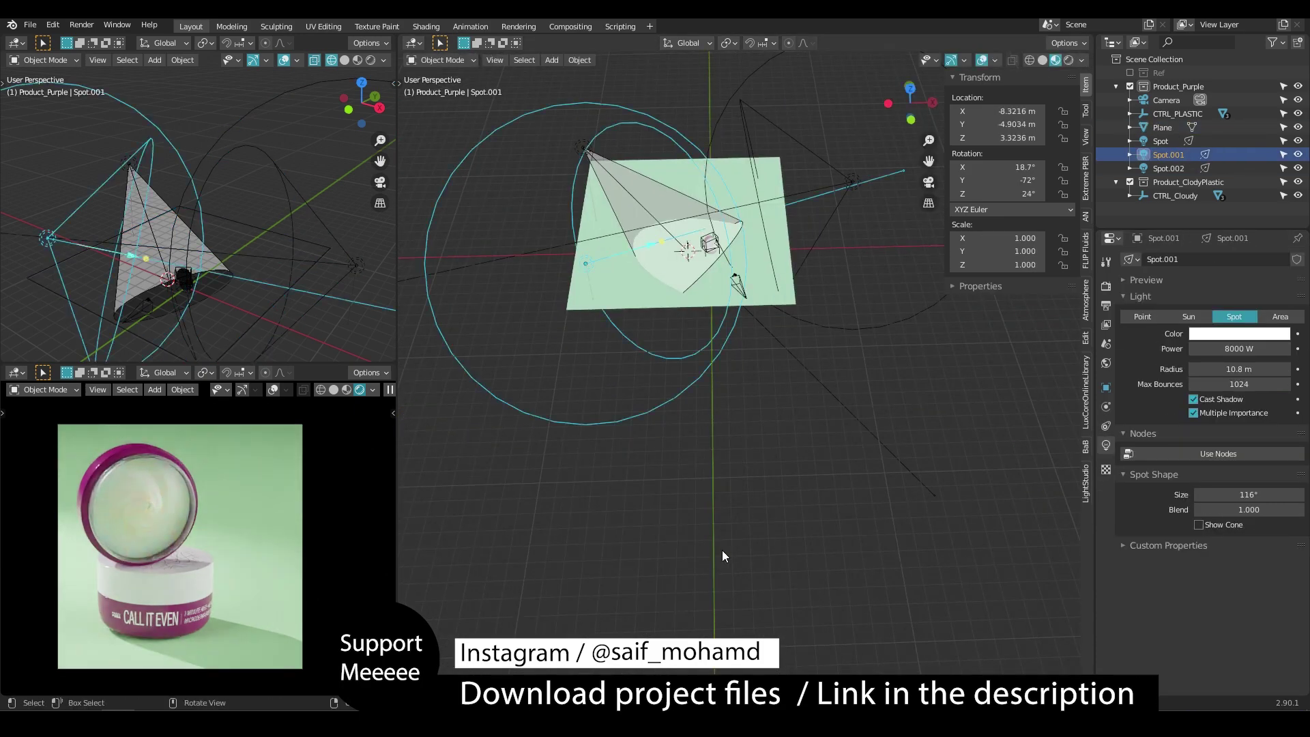
Turn the small wireframe viewport into a Shader Editor showing the upper jar's Product material
middle_drag(722, 550, 740, 506)
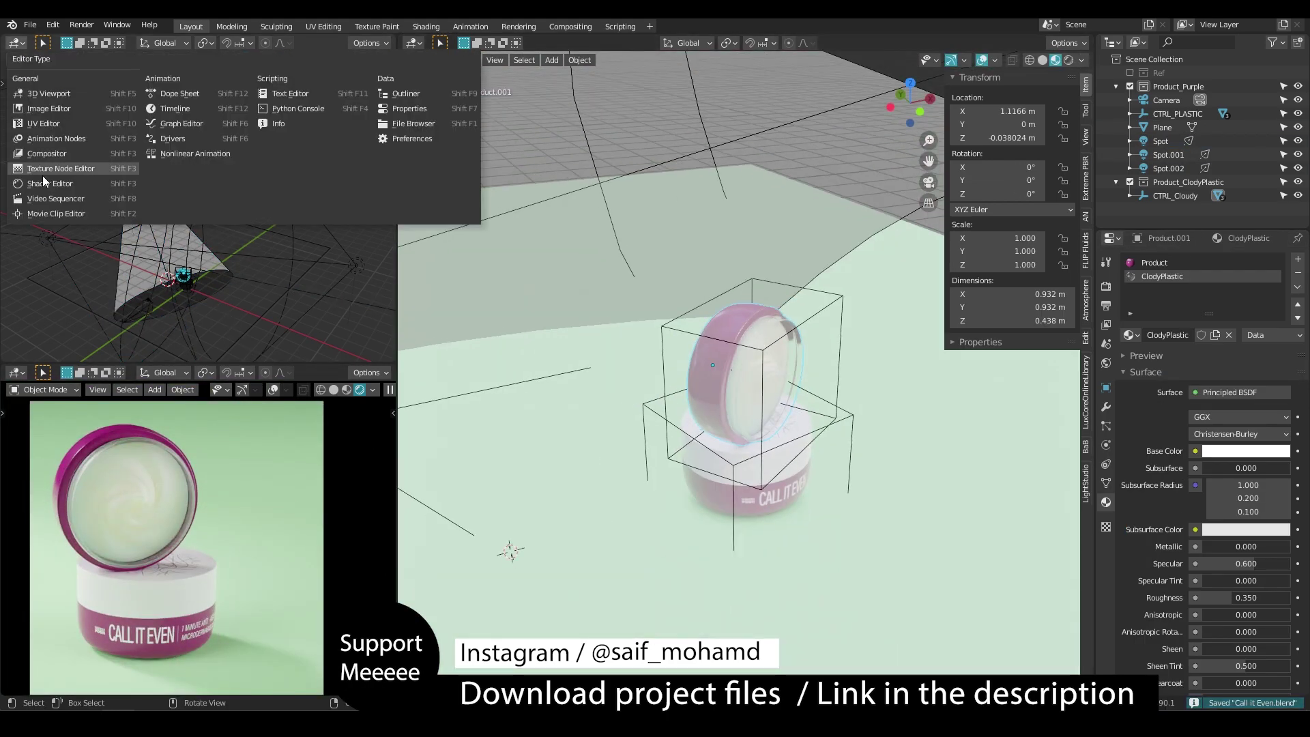
click(69, 164)
scroll(173, 181, up, 4)
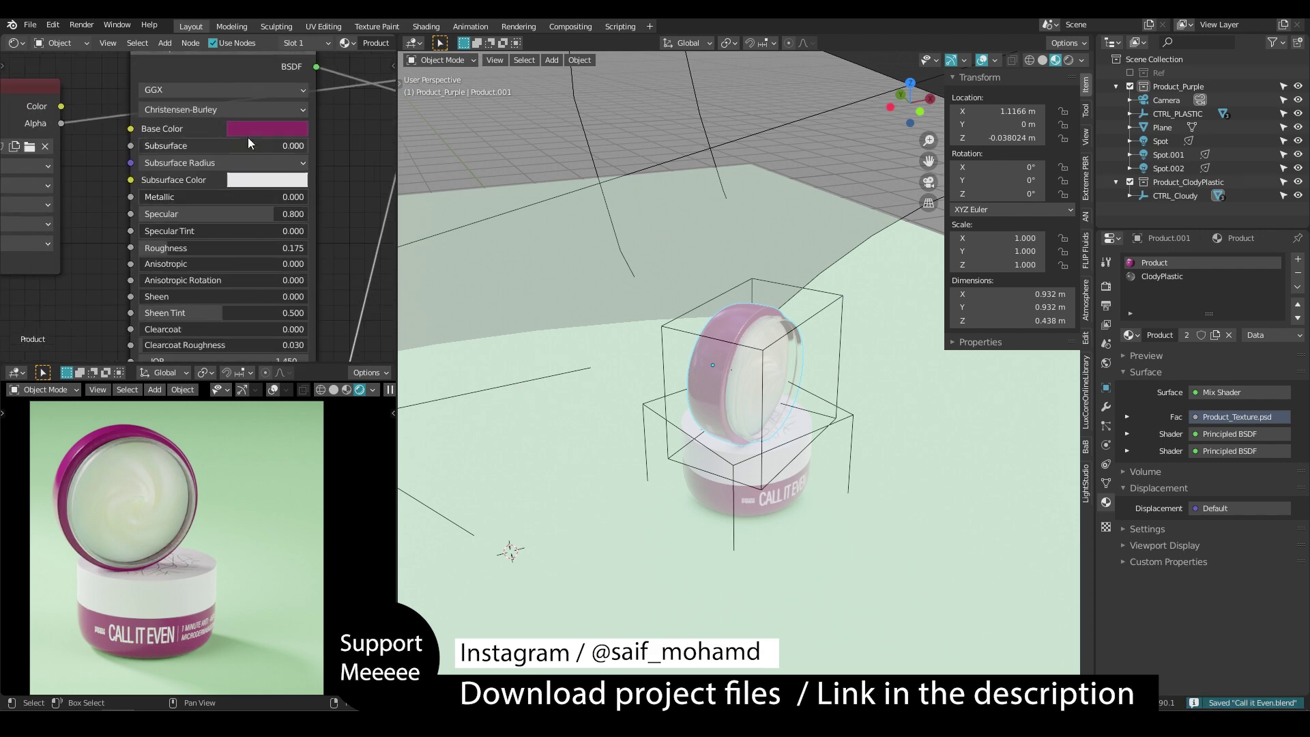
Try a higher subsurface amount and a pink subsurface color on the purple Principled BSDF
middle_drag(198, 215, 203, 295)
drag(302, 130, 328, 130)
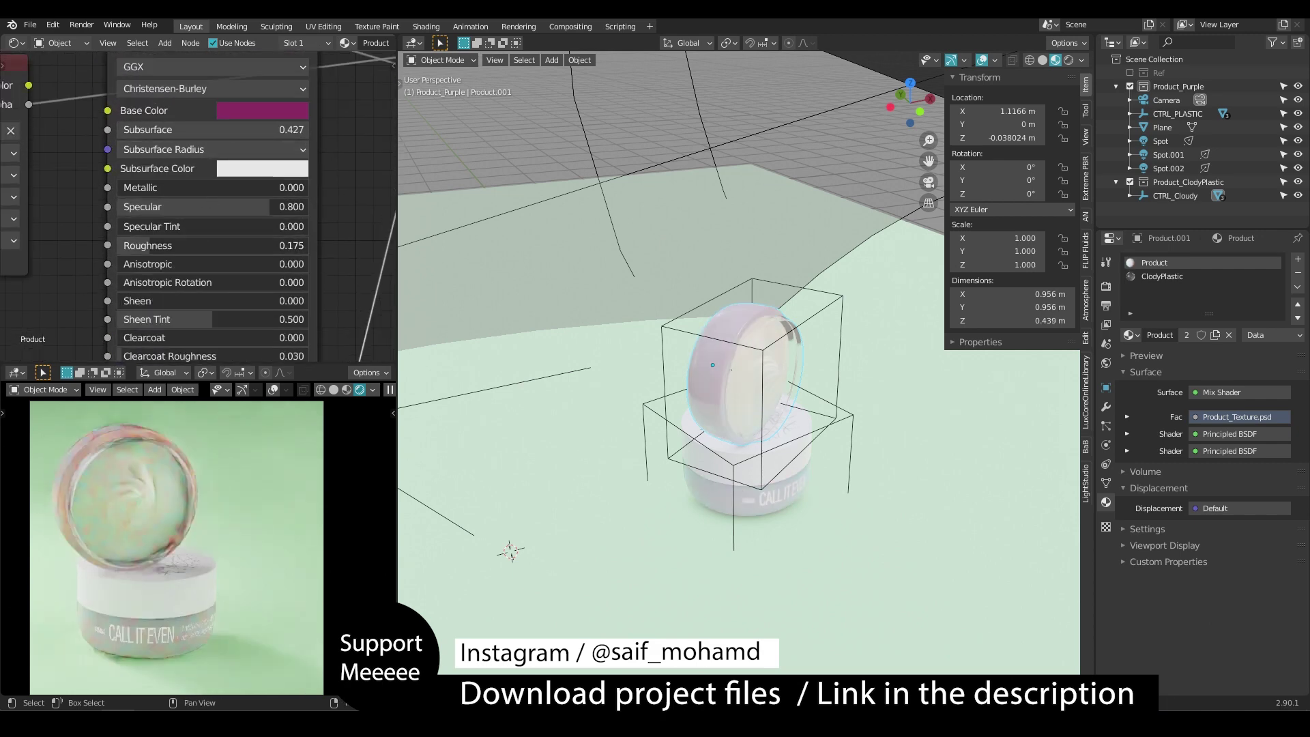
click(261, 168)
click(313, 283)
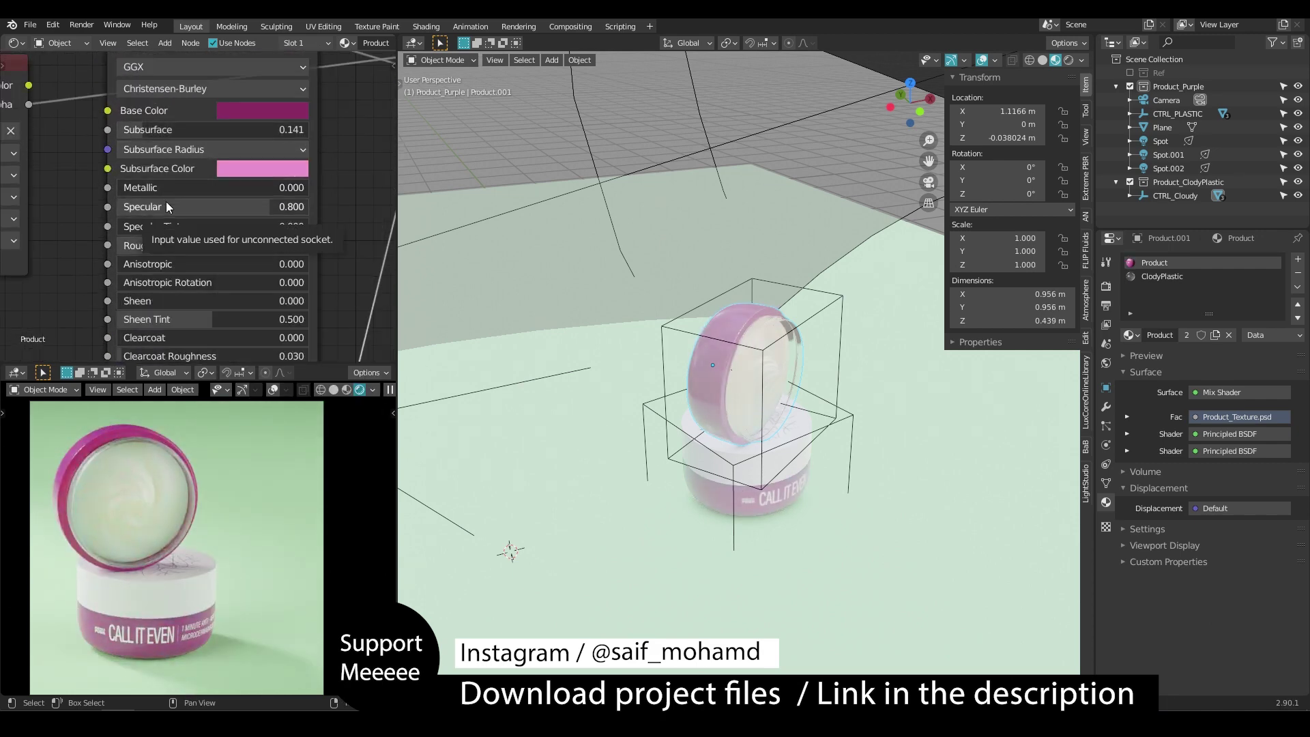
key(ctrl+z)
Lower the purple Principled BSDF's specular to 0.618
middle_drag(175, 185, 162, 172)
drag(178, 193, 143, 193)
middle_drag(142, 273, 160, 208)
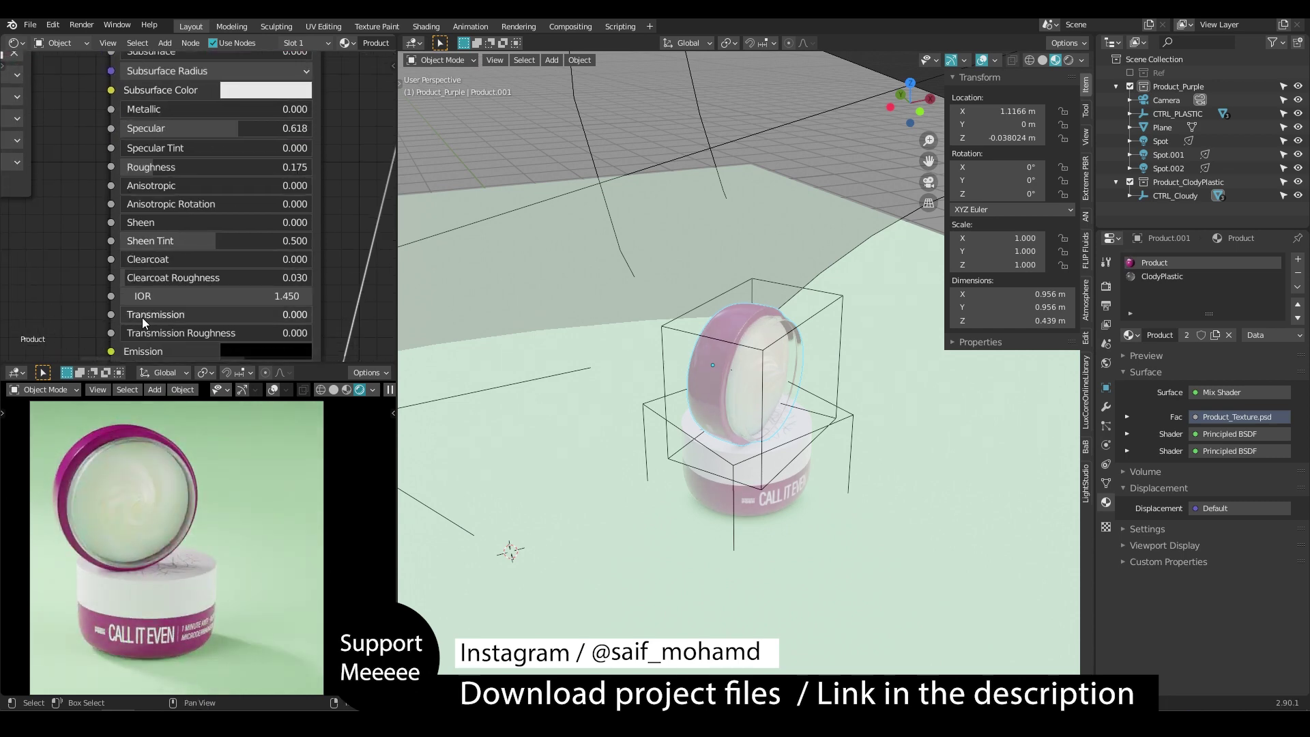
Try full transmission on the purple shader, and connect a new Volume Absorption node to the Material Output's Volume
drag(141, 316, 319, 317)
scroll(276, 234, down, 5)
key(shift+a)
text(abs)
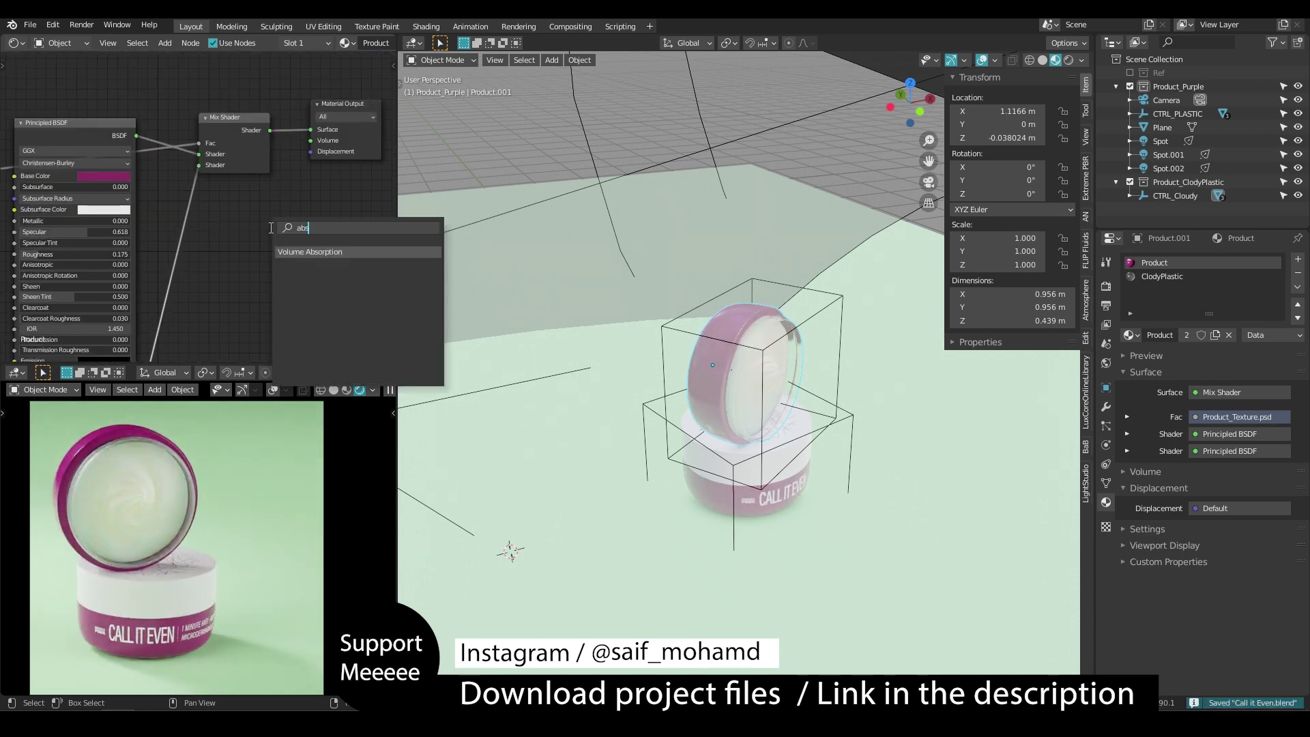
click(313, 251)
click(280, 229)
drag(316, 240, 314, 141)
Give the Volume Absorption node a blue color and a density of 0.1
click(294, 257)
drag(171, 323, 136, 323)
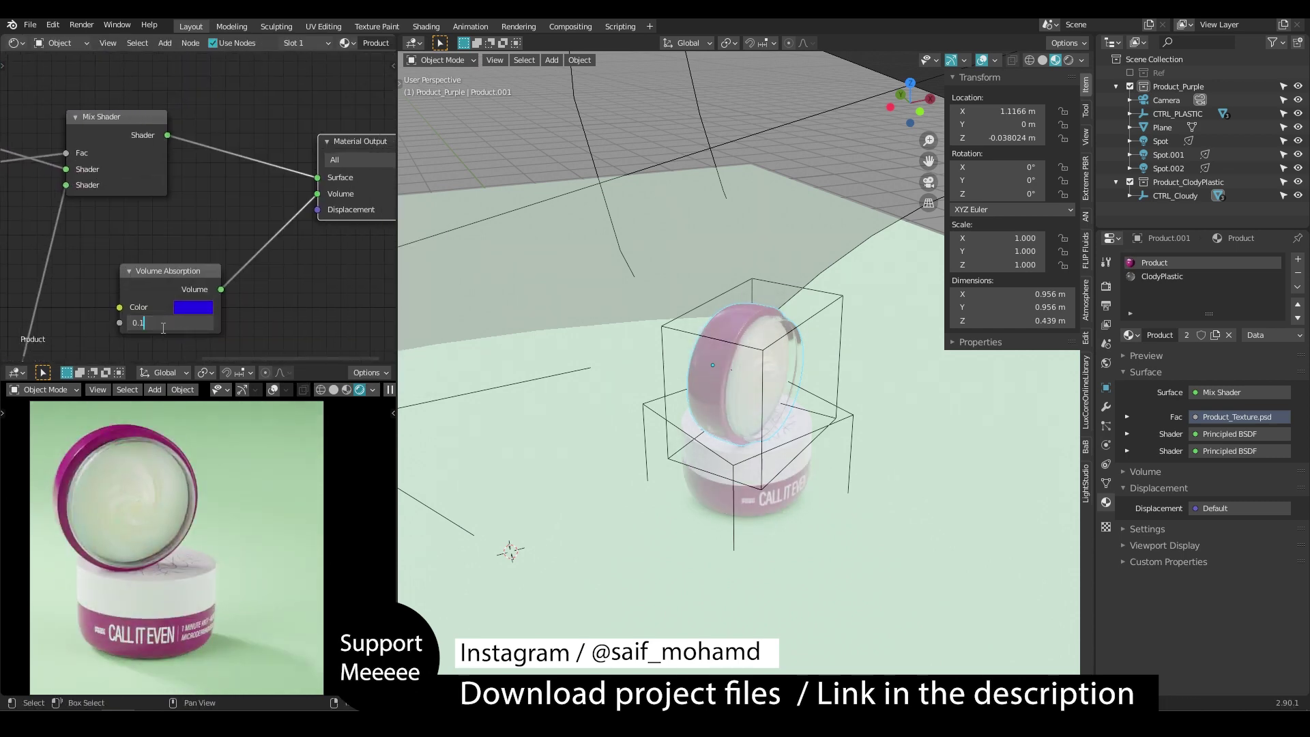
key(Return)
Delete the Volume Absorption node from the Product material
middle_drag(163, 328, 176, 314)
drag(183, 259, 193, 222)
key(x)
middle_drag(237, 245, 349, 359)
drag(202, 135, 133, 77)
Try a subsurface of 0.105 and a base color change on the purple Principled BSDF
scroll(239, 198, down, 2)
key(shift+a)
key(Escape)
middle_drag(238, 207, 137, 221)
scroll(137, 221, up, 2)
drag(100, 176, 116, 176)
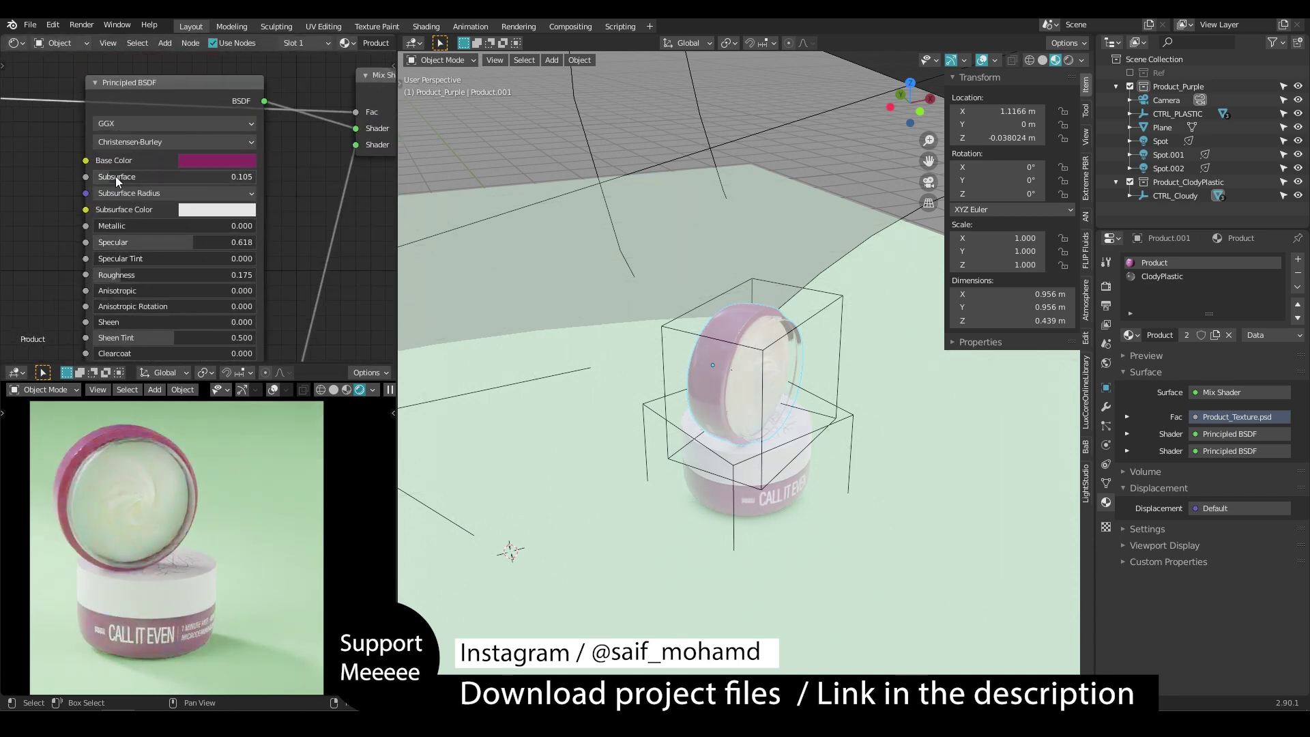
click(217, 160)
scroll(208, 219, down, 1)
scroll(206, 220, up, 1)
key(ctrl+z)
Try a transmission of 1.000 on the purple Principled BSDF
middle_drag(206, 220, 304, 123)
click(265, 190)
key(ctrl+s)
scroll(292, 256, up, 5)
drag(292, 258, 368, 258)
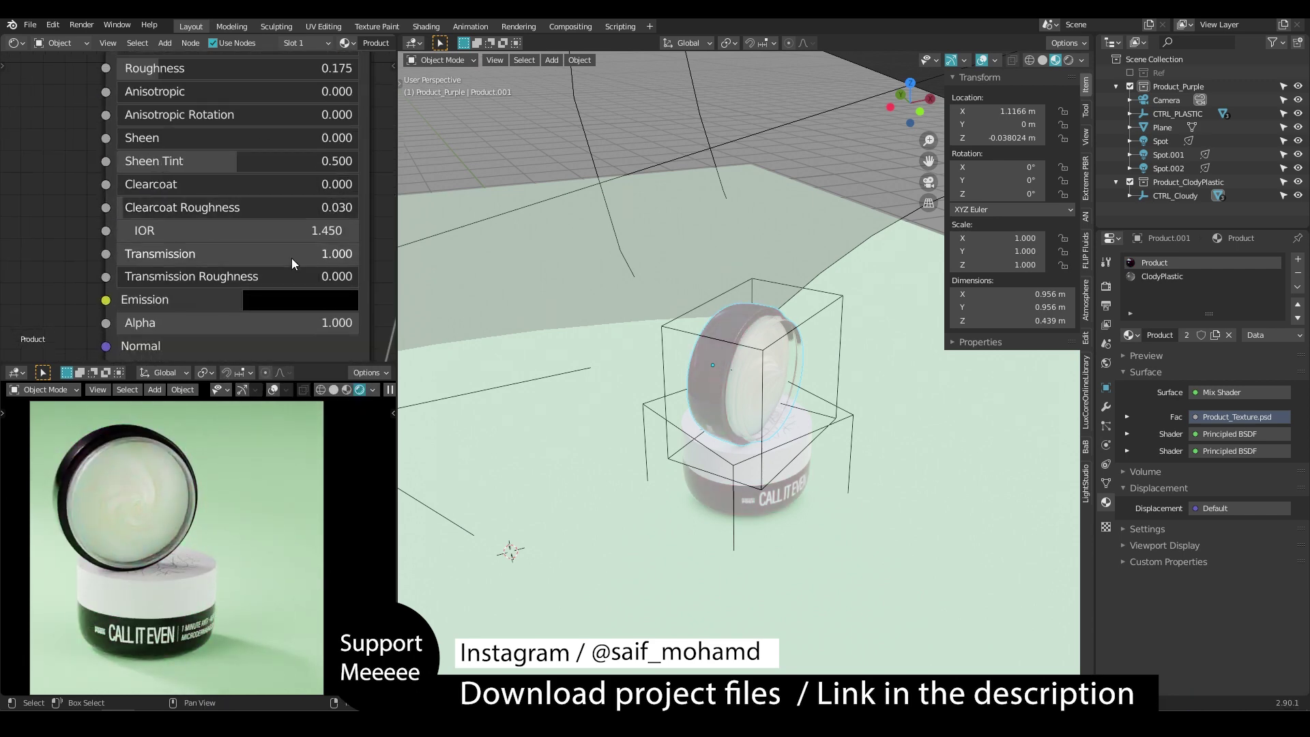
key(ctrl+z)
Save the file
scroll(292, 257, down, 4)
middle_drag(292, 258, 249, 228)
key(ctrl+s)
Raise the purple shader's subsurface amount and give it a deep pink subsurface color
middle_drag(232, 170, 255, 322)
scroll(255, 322, up, 1)
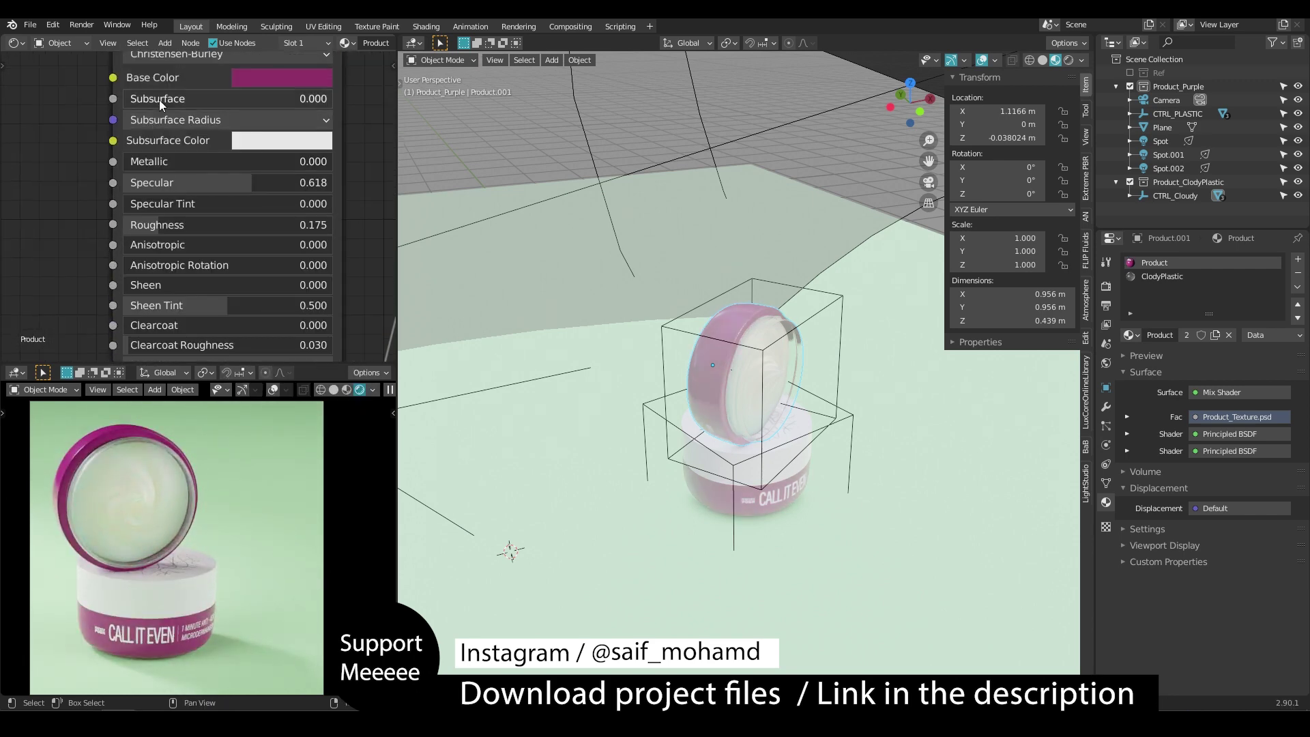
drag(158, 100, 328, 100)
click(282, 141)
click(307, 280)
drag(307, 280, 340, 288)
Add some transmission to the purple Principled BSDF
middle_drag(263, 355, 265, 249)
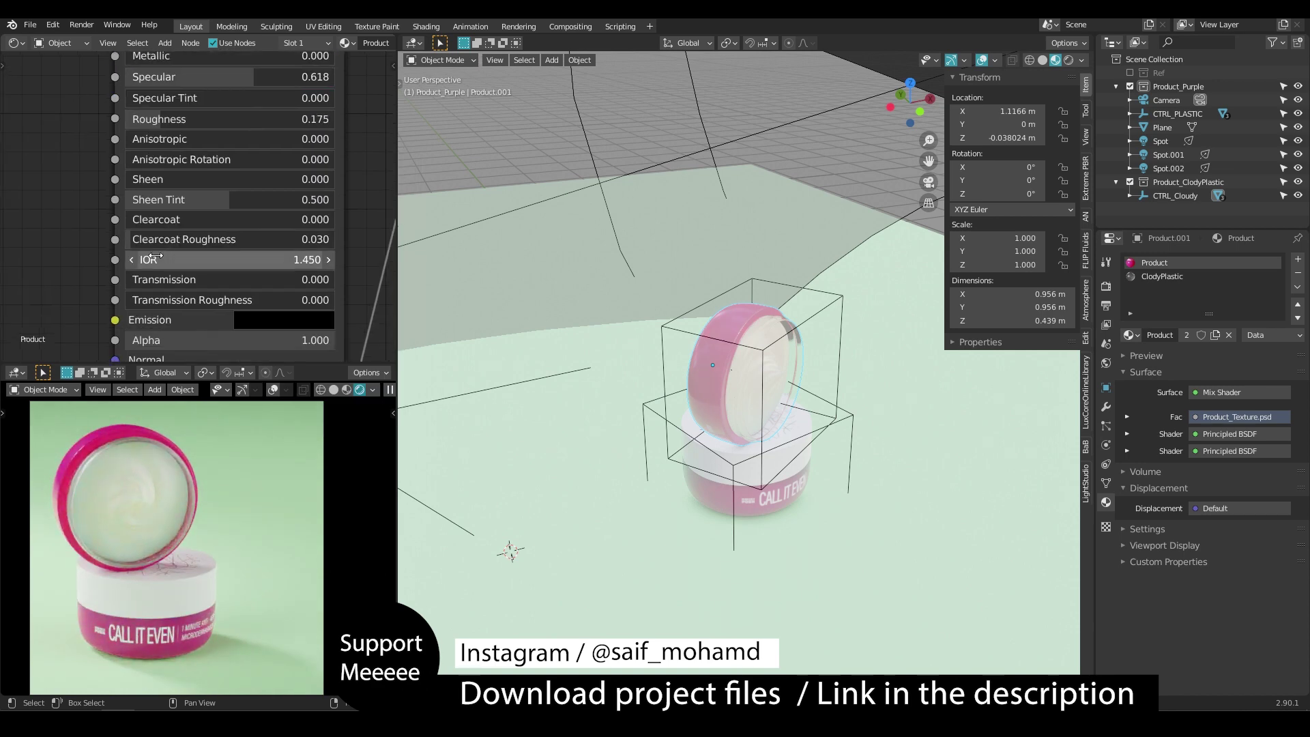
drag(264, 279, 306, 279)
middle_drag(195, 279, 210, 435)
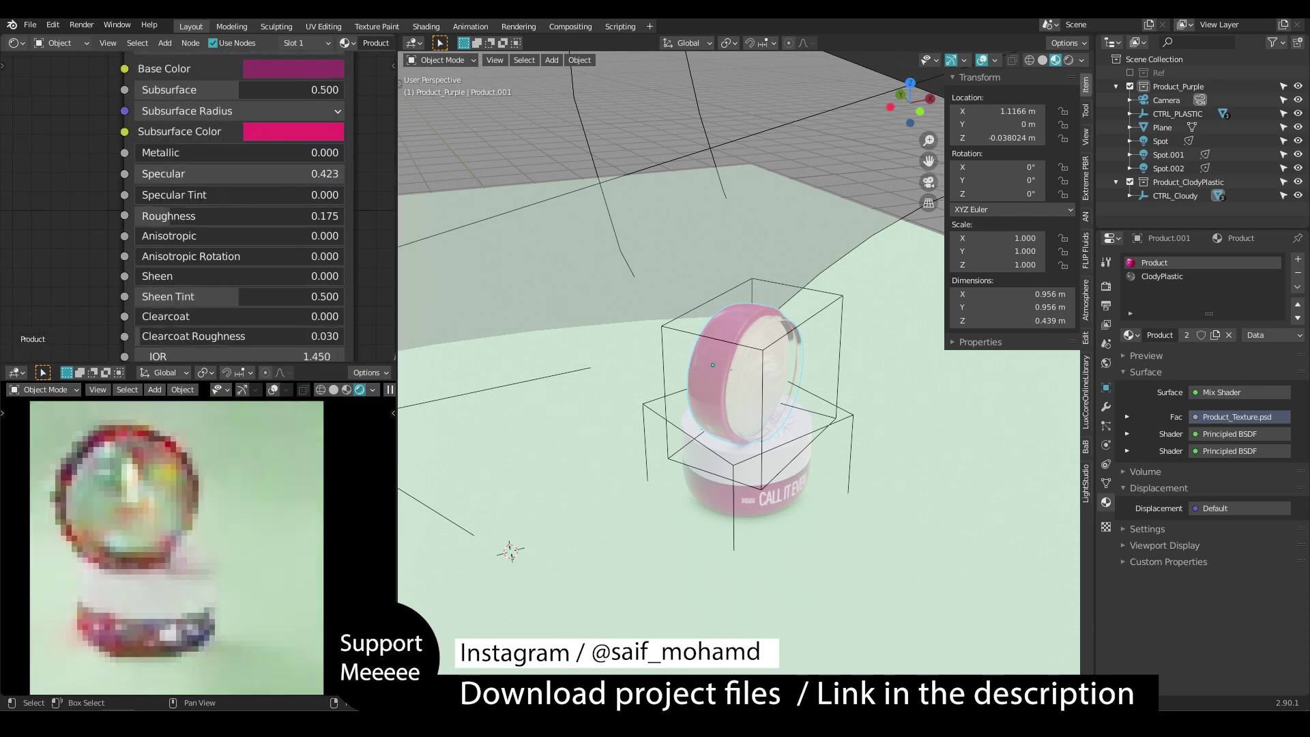
Brighten the base color to magenta pink and make the subsurface color crimson, with subsurface at 0.291 and specular at 0.600
click(307, 129)
drag(414, 210, 420, 162)
click(283, 131)
click(307, 193)
drag(350, 333, 342, 342)
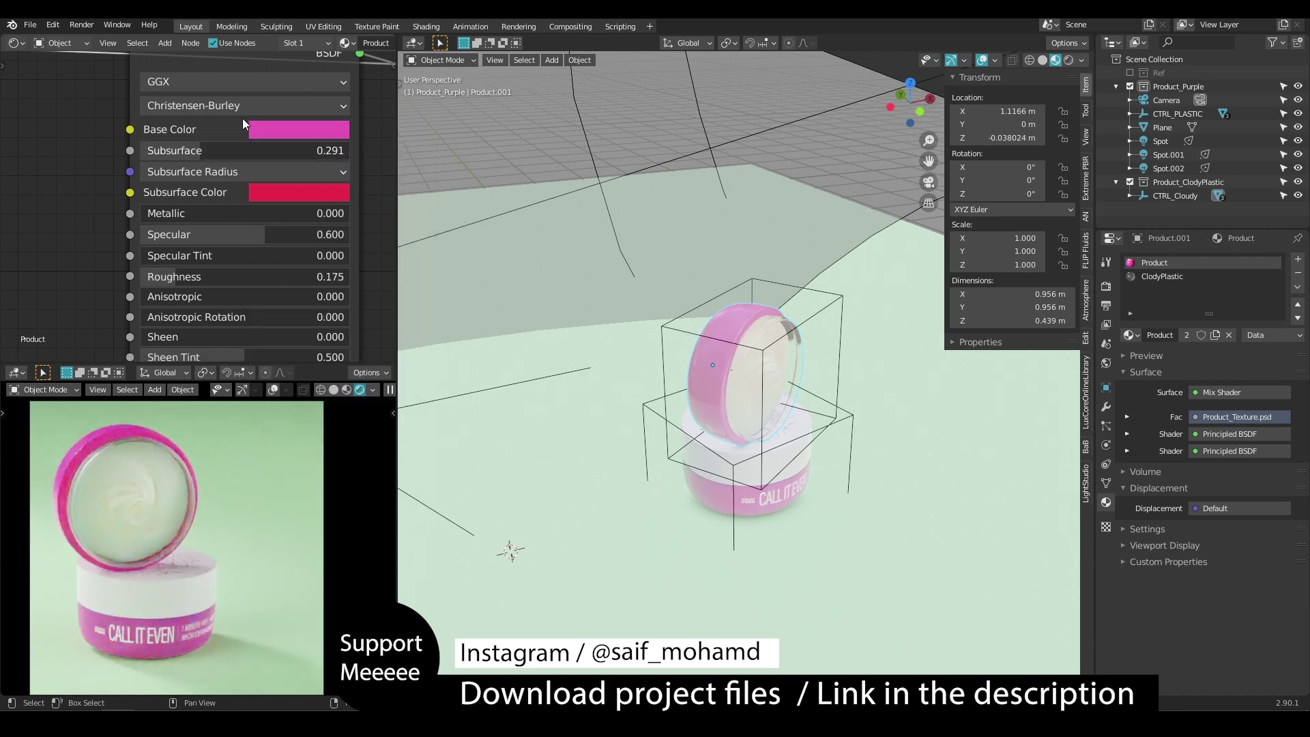
Set the purple shader's transmission to 0.114
middle_drag(164, 289, 164, 162)
drag(164, 297, 188, 296)
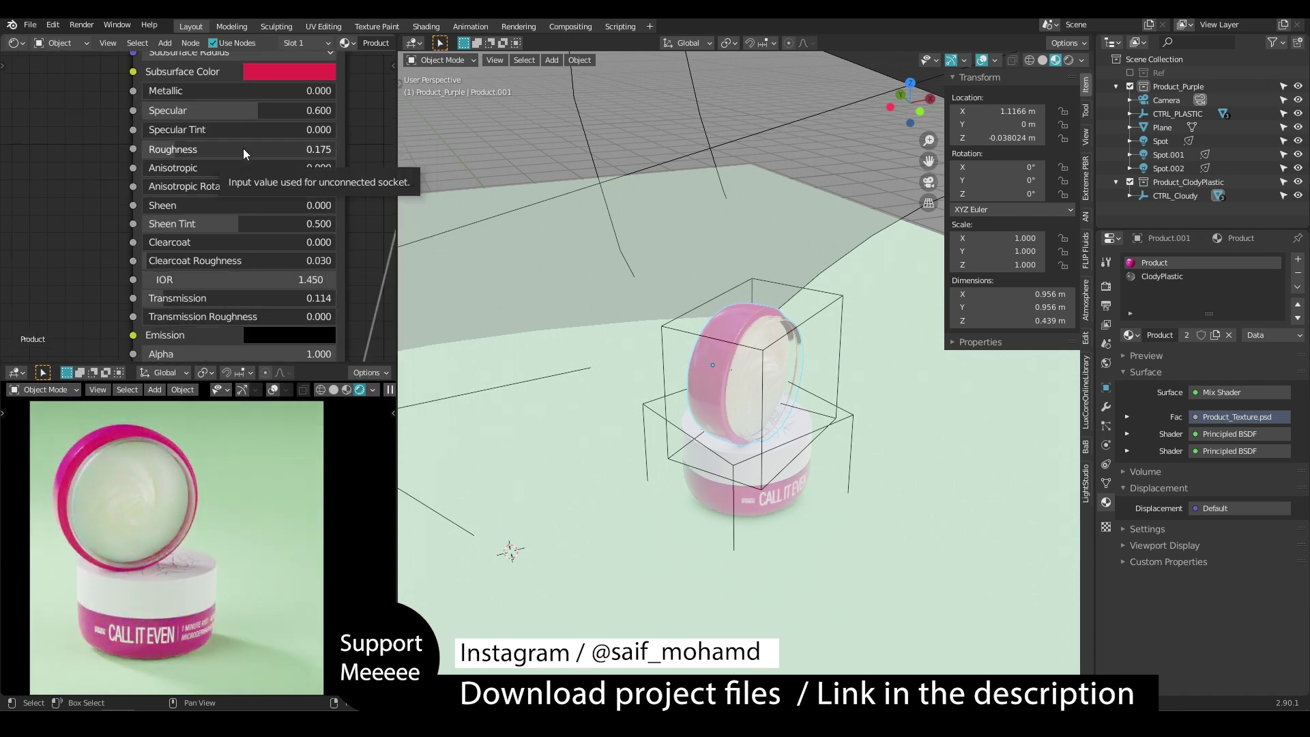
Rotate the upright open jar slightly around the Z axis, select its body and save the file
click(827, 292)
key(r)
key(z)
click(873, 291)
click(740, 341)
key(ctrl+s)
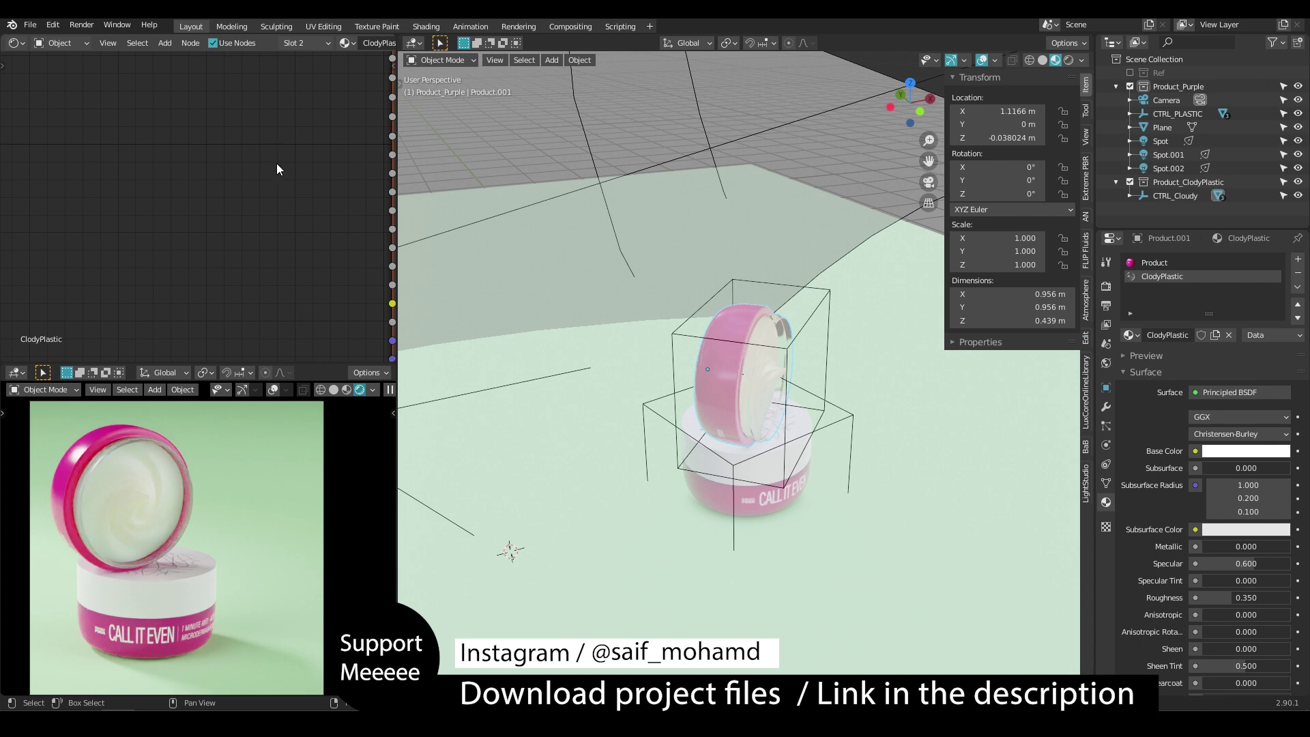
Set the ClodyPlastic shader's roughness to 0.6
middle_drag(277, 169, 7, 320)
middle_drag(346, 193, 378, 55)
scroll(220, 293, up, 1)
middle_drag(221, 293, 231, 356)
click(232, 170)
text(0.6)
key(Return)
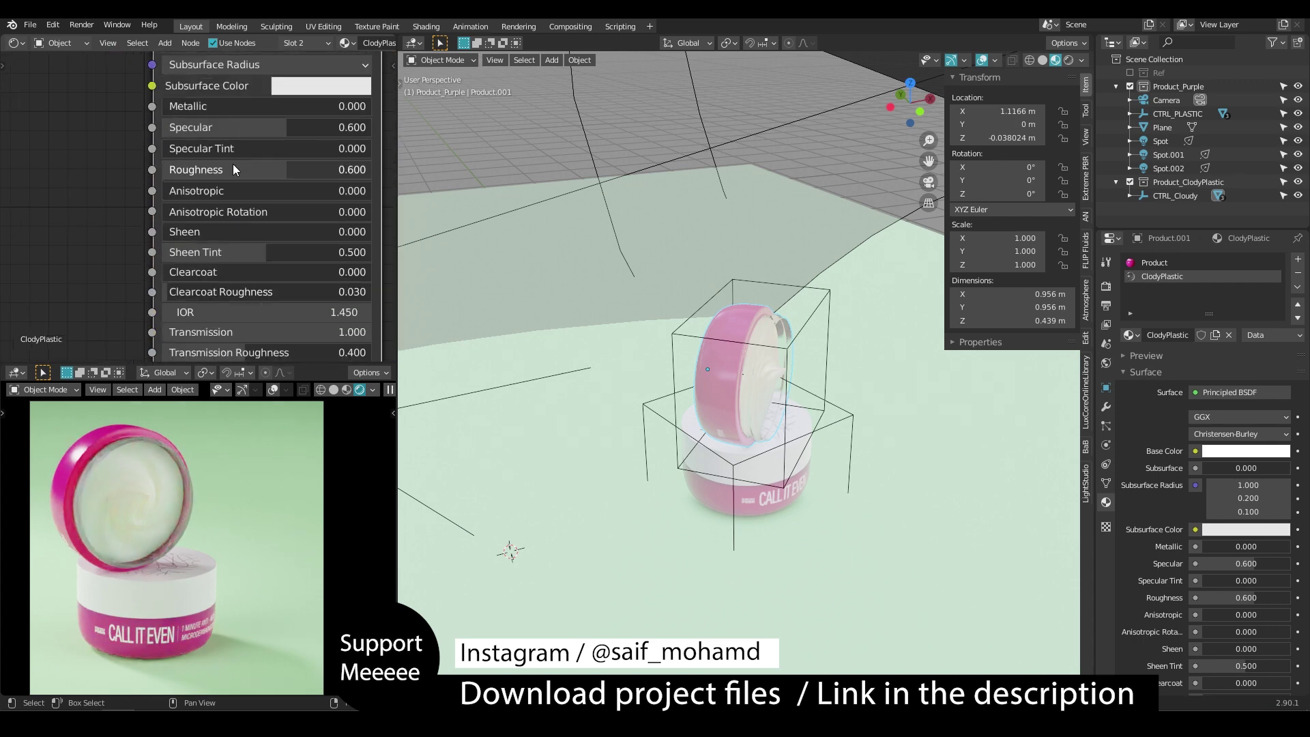
Set the ClodyPlastic shader's specular to 1, roughness to 0 and transmission roughness to 0.7
middle_drag(313, 247, 323, 185)
click(255, 107)
text(0)
click(254, 291)
text(0.7)
key(Return)
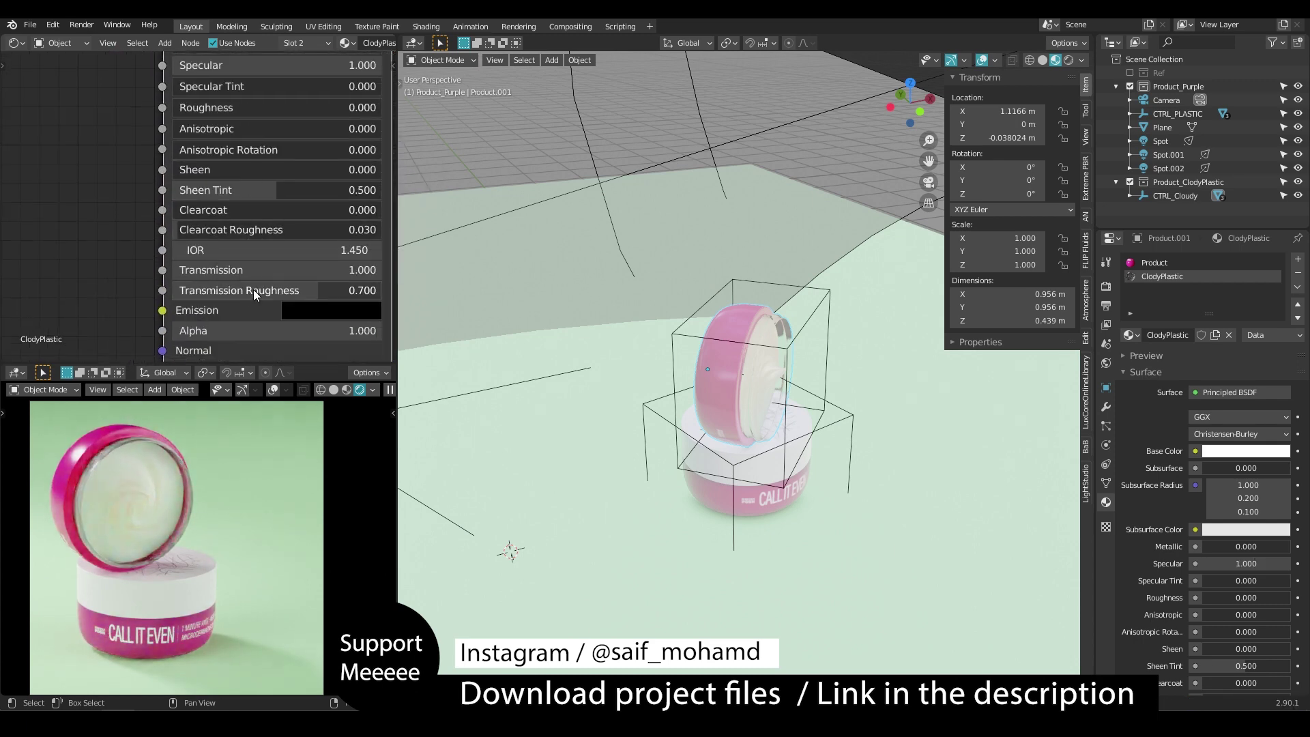
Set the scene's color management look to Very High Contrast
click(1106, 287)
click(1181, 315)
scroll(1228, 477, down, 3)
click(1247, 617)
click(1237, 591)
scroll(750, 354, down, 7)
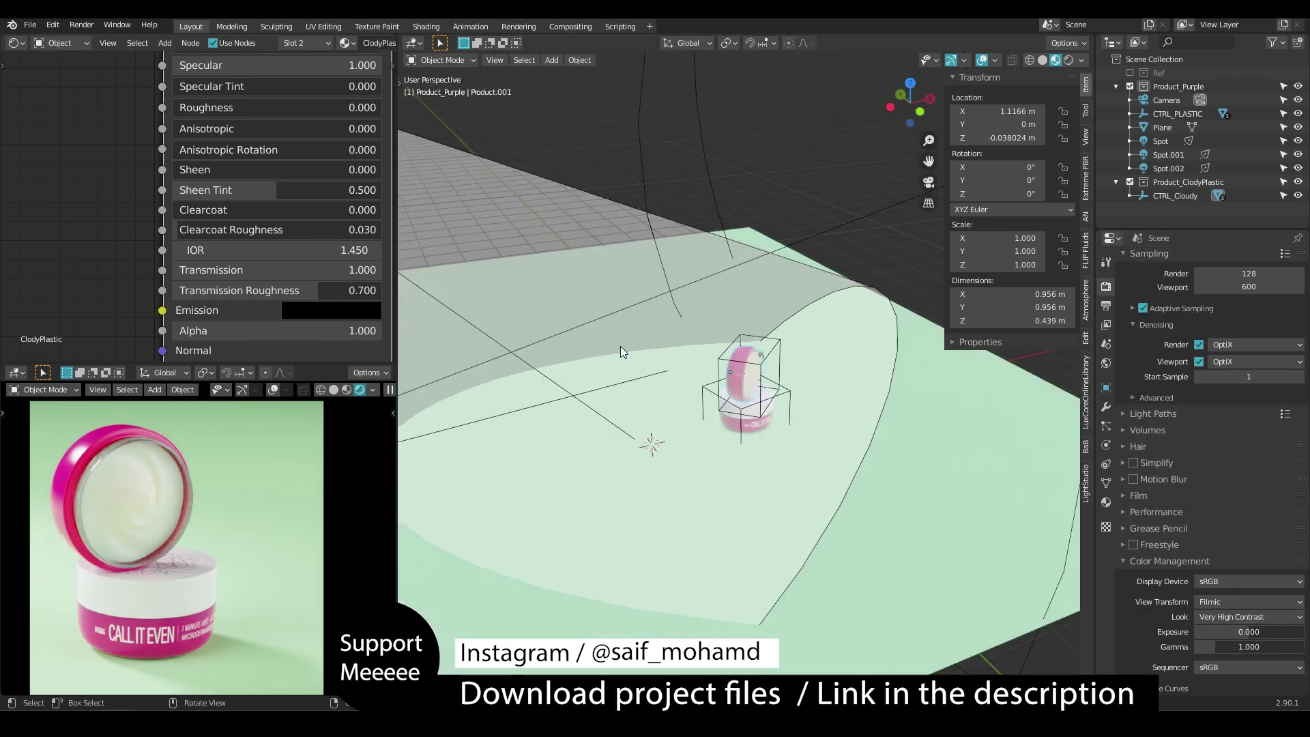
Select the large overhead spot light and set its power to 5000 W
middle_drag(620, 346, 603, 344)
click(471, 197)
click(1106, 445)
click(1222, 348)
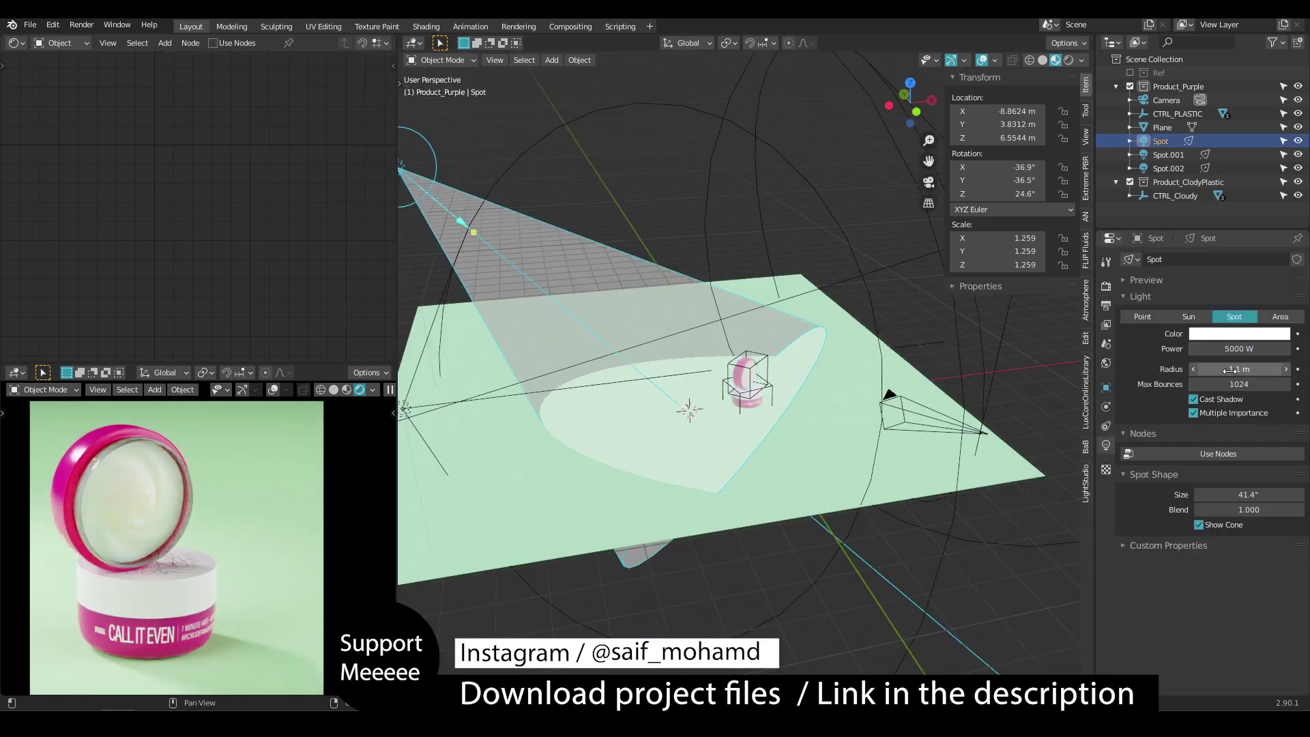
Rotate the upright jar's CTRL_Cloudy empty around the Z and X axes so the jar tilts and faces the camera
click(749, 374)
key(r)
key(z)
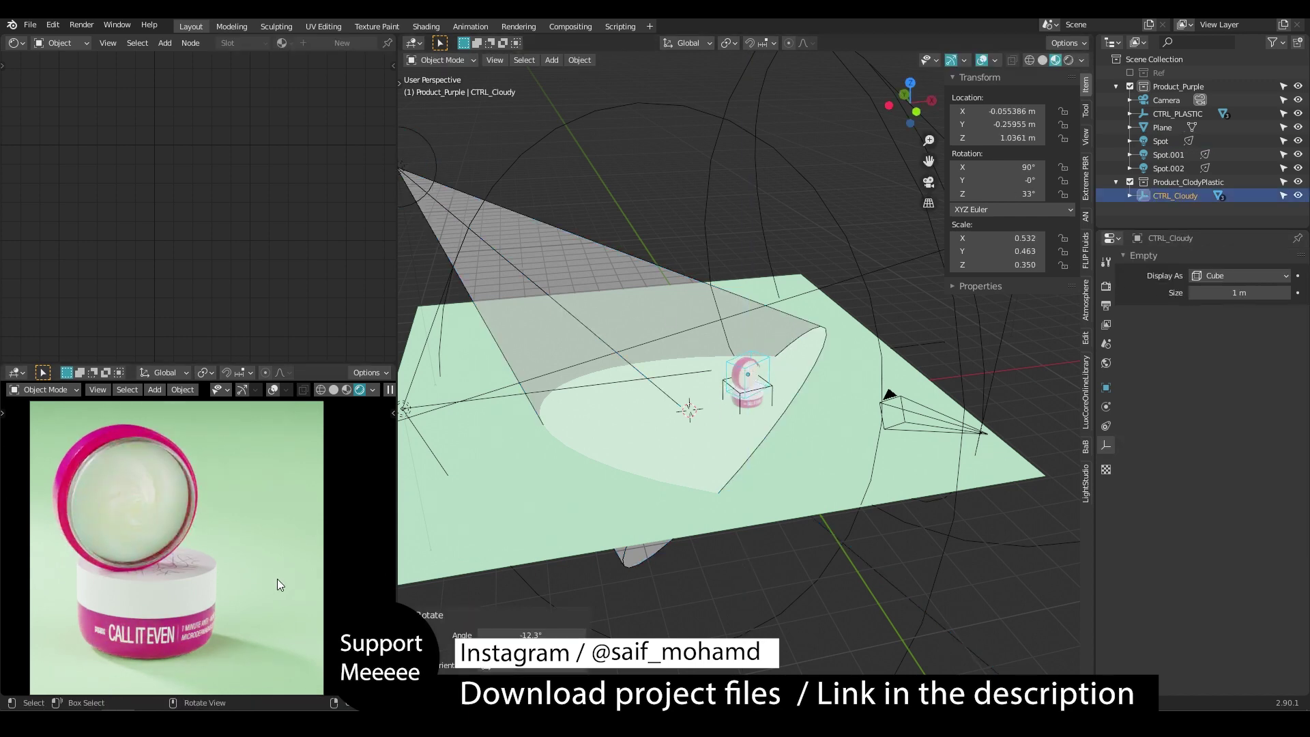
key(r)
key(x)
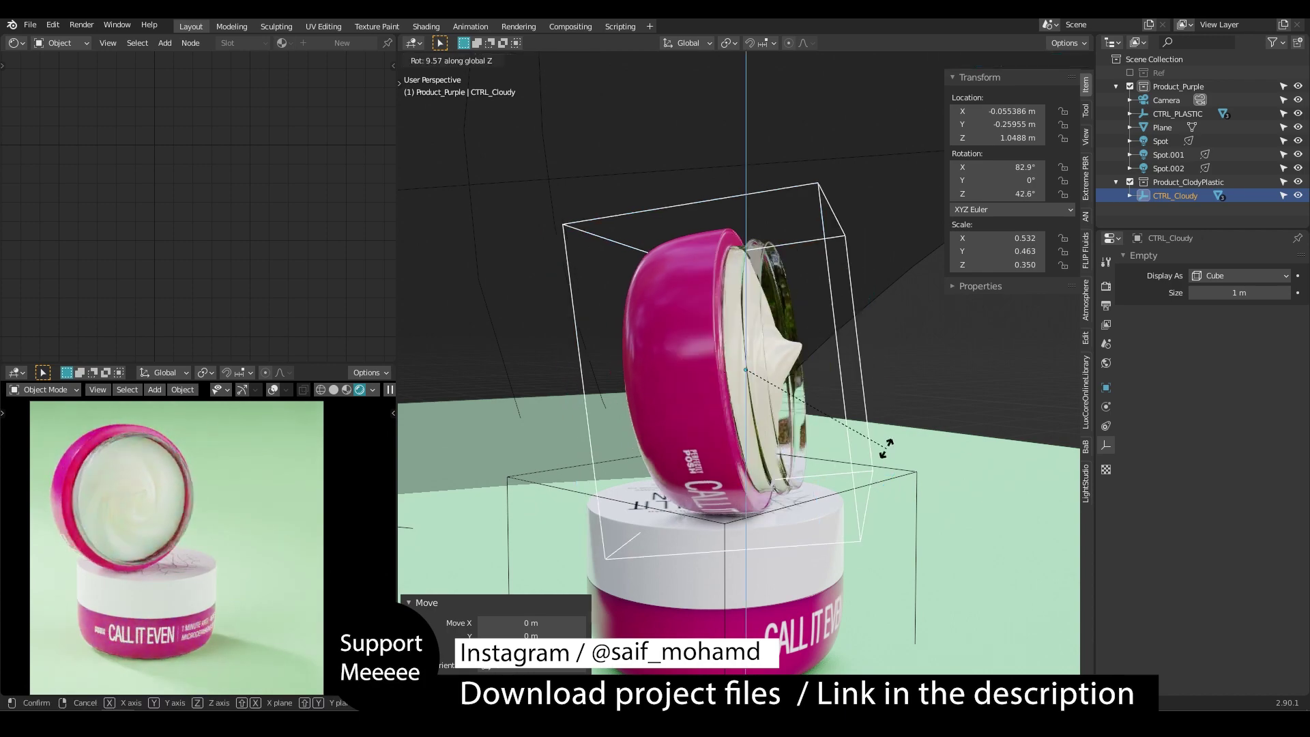
click(535, 496)
Fine-tune the upright jar's orientation by rotating its control empty around its local Z axis
key(r)
key(z)
key(z)
click(592, 546)
key(r)
middle_drag(853, 390, 636, 509)
key(z)
key(z)
click(768, 322)
Add a new spot light, rotate it 90° around X and move it out beyond the background plane
scroll(768, 322, down, 8)
key(shift+a)
key(r)
key(x)
key(9)
key(0)
key(Return)
key(g)
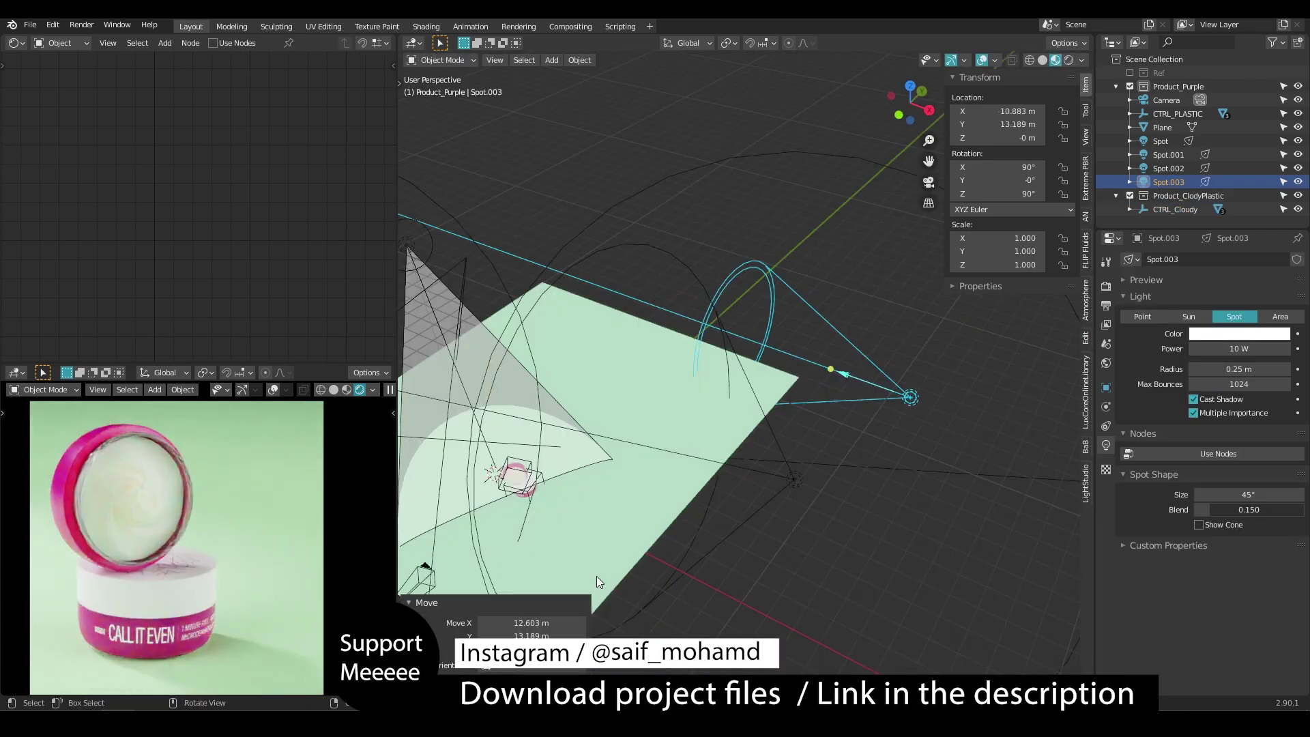
Turn the new spot light around Z, show its cone, and set its size to 3.5° and blend to 1
middle_drag(596, 576, 634, 613)
key(r)
key(z)
click(1220, 526)
drag(1248, 495, 1204, 494)
drag(1247, 510, 1299, 509)
Scale the new spot light to 1.305, move it in front of the jars and raise its power to 300 W
key(s)
key(g)
middle_drag(784, 436, 942, 368)
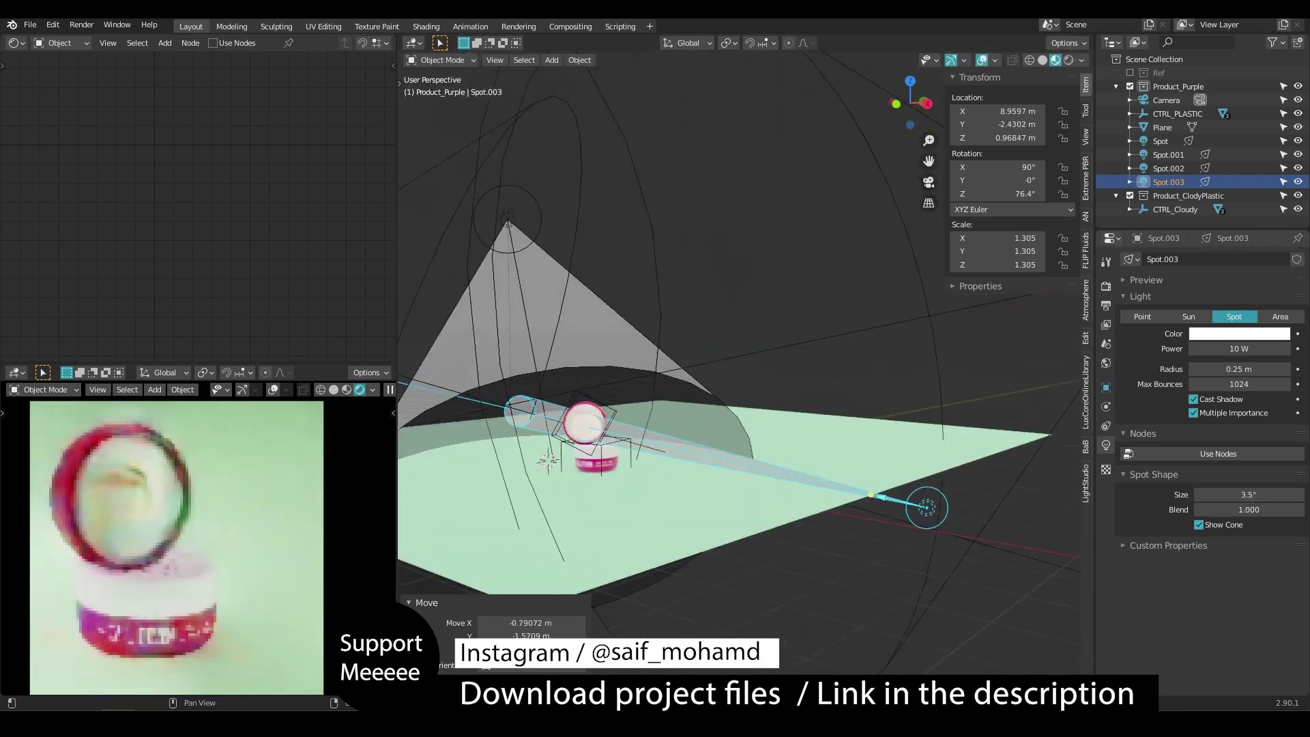
double_click(1215, 348)
text(0)
key(Return)
Move the new spot light to about Y -1.84 m and Z 1.04 m, and reduce its radius to 0 m
middle_drag(866, 427, 784, 470)
key(g)
click(857, 468)
middle_drag(858, 485, 853, 472)
key(g)
key(z)
click(857, 469)
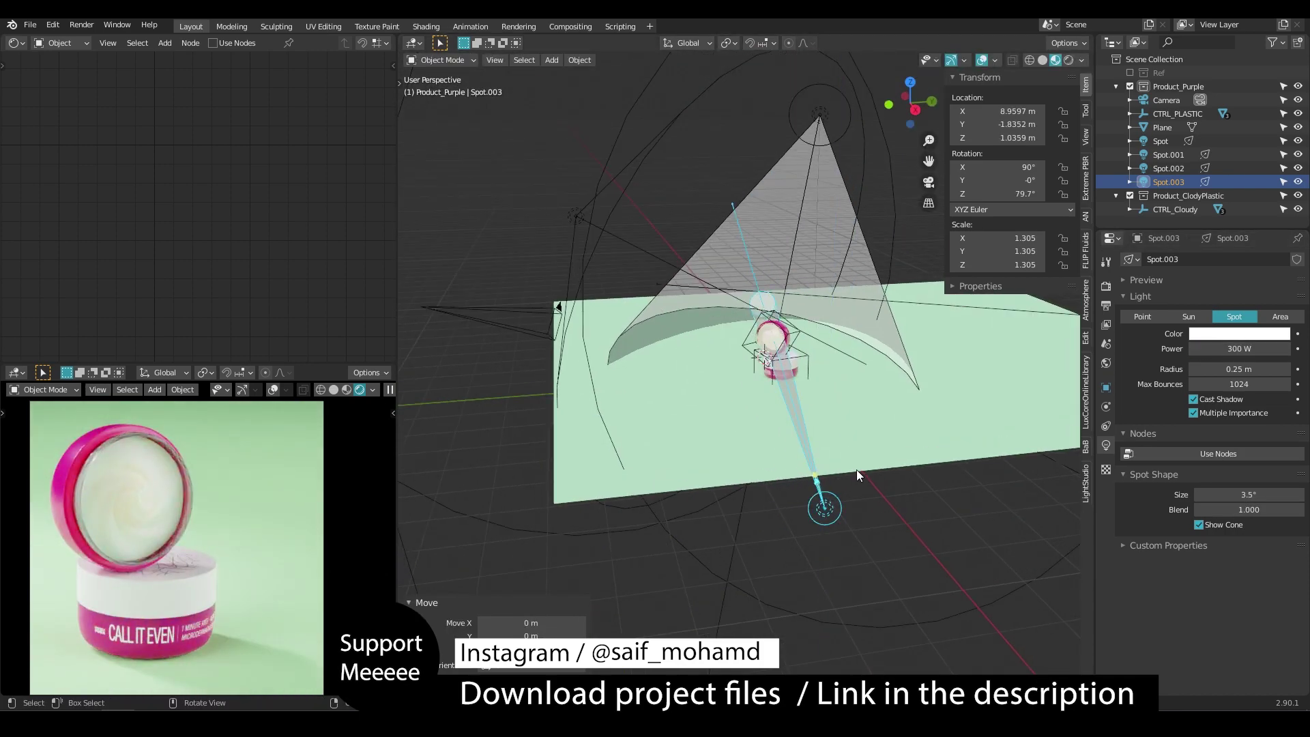
drag(1238, 369, 1200, 369)
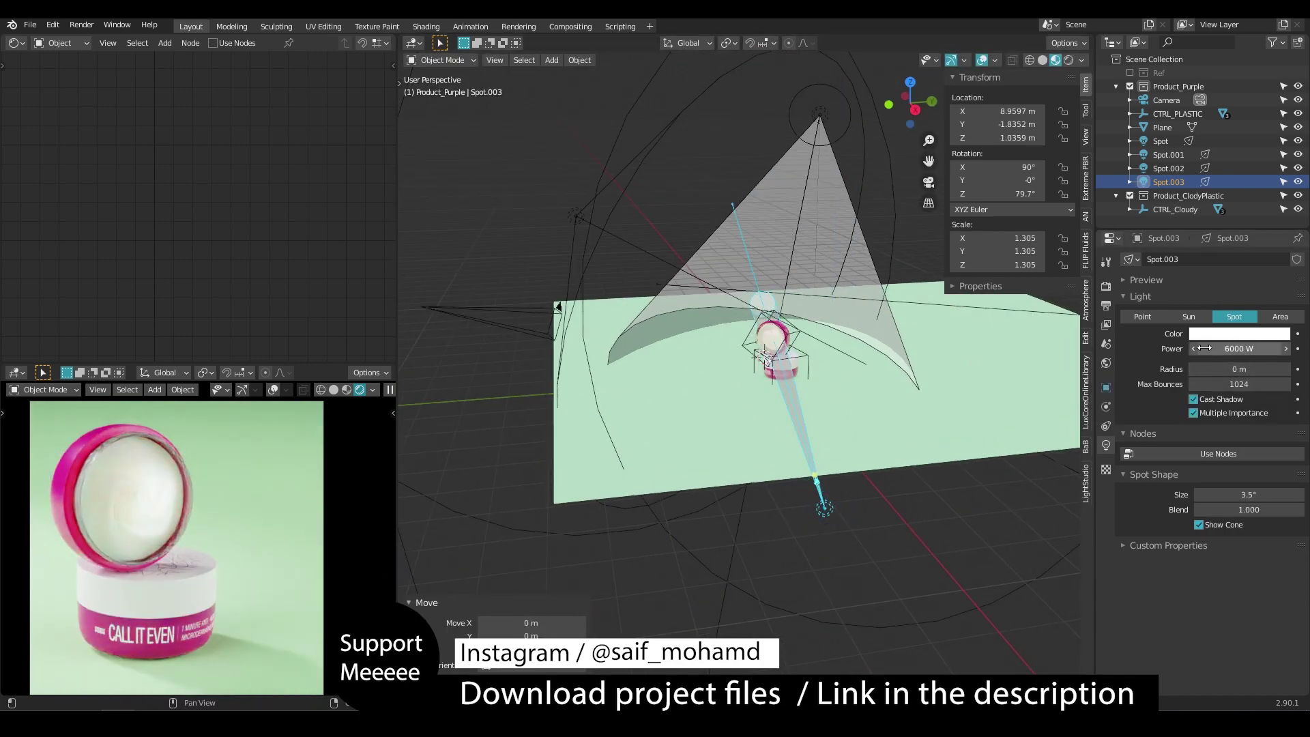
Turn the new spot light around Z toward the open jar and widen its cone to 4.3°
key(r)
key(z)
click(884, 366)
drag(1242, 494, 1255, 494)
Move the new spot light along Y to about -1.58 m and rotate it around Z to about 81.7°
key(g)
middle_drag(842, 464, 910, 437)
key(y)
click(788, 470)
key(r)
key(z)
click(910, 417)
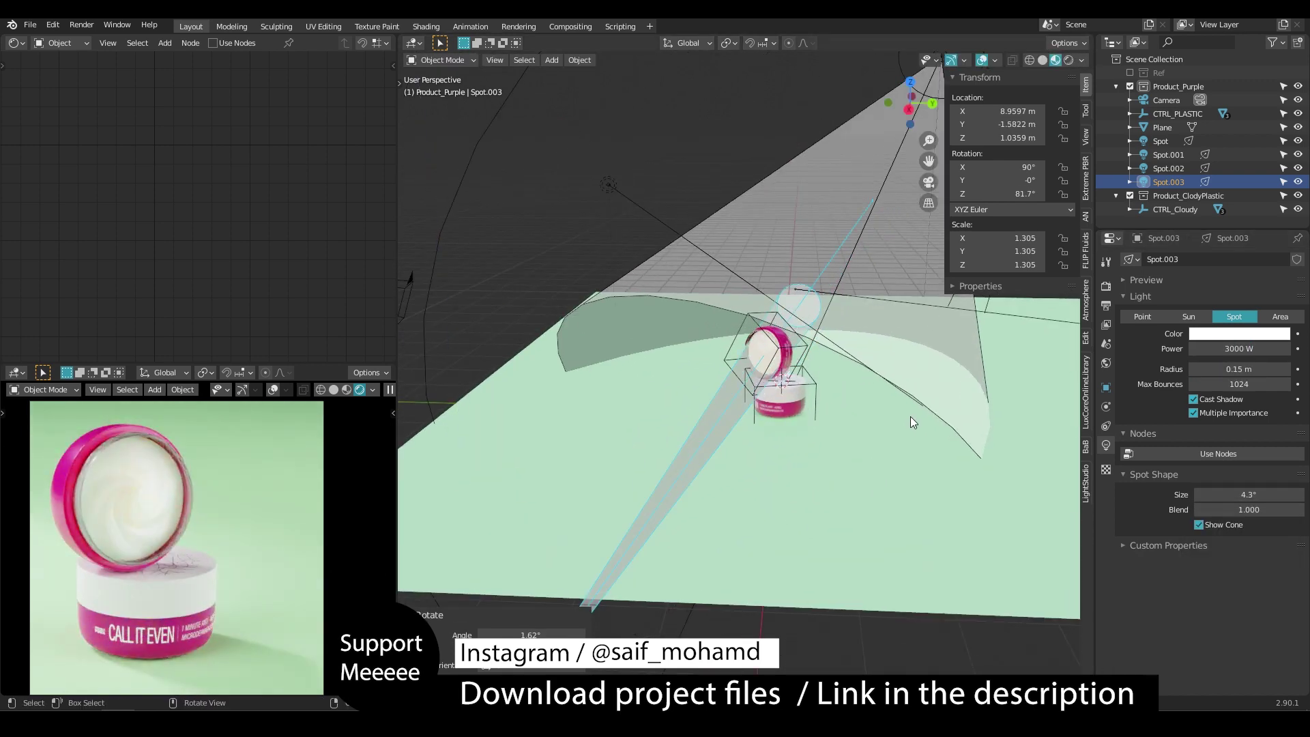
Try a roughness of 0.989 on the open jar's Cream material, and undo the change
click(763, 351)
middle_drag(292, 117, 249, 229)
key(ctrl+s)
drag(248, 227, 354, 227)
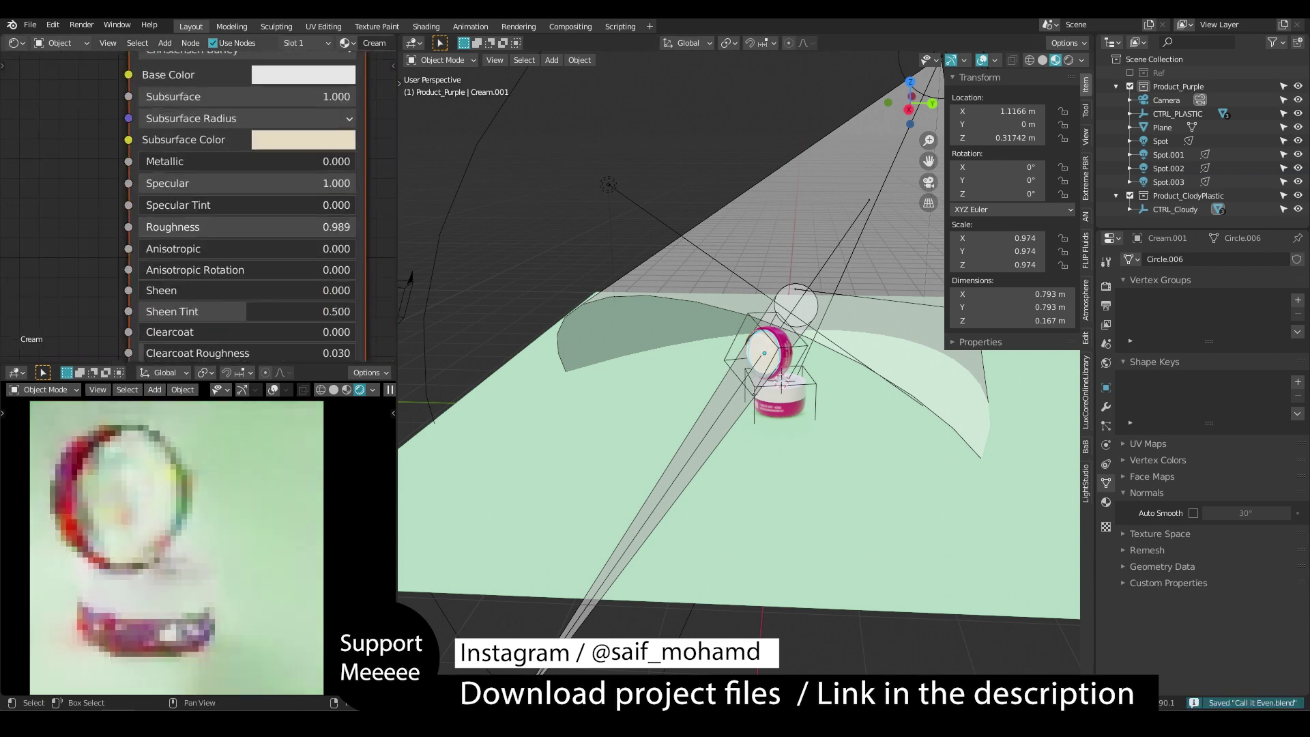
key(ctrl+z)
scroll(249, 236, up, 1)
scroll(248, 236, down, 2)
middle_drag(225, 273, 174, 171)
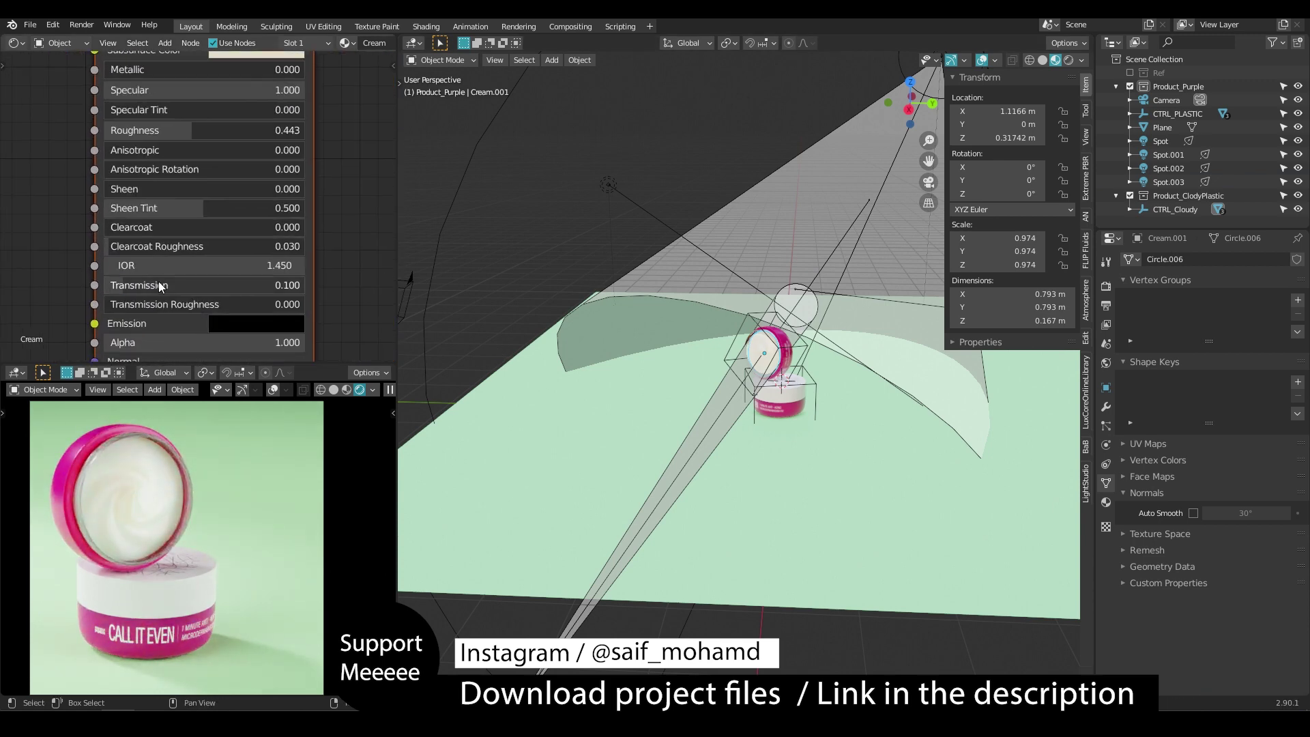
click(1105, 286)
click(1145, 495)
click(1157, 562)
Select the spot light aimed at the cream and narrow its cone to 3.57°
middle_drag(769, 398, 800, 389)
scroll(799, 389, down, 1)
click(823, 523)
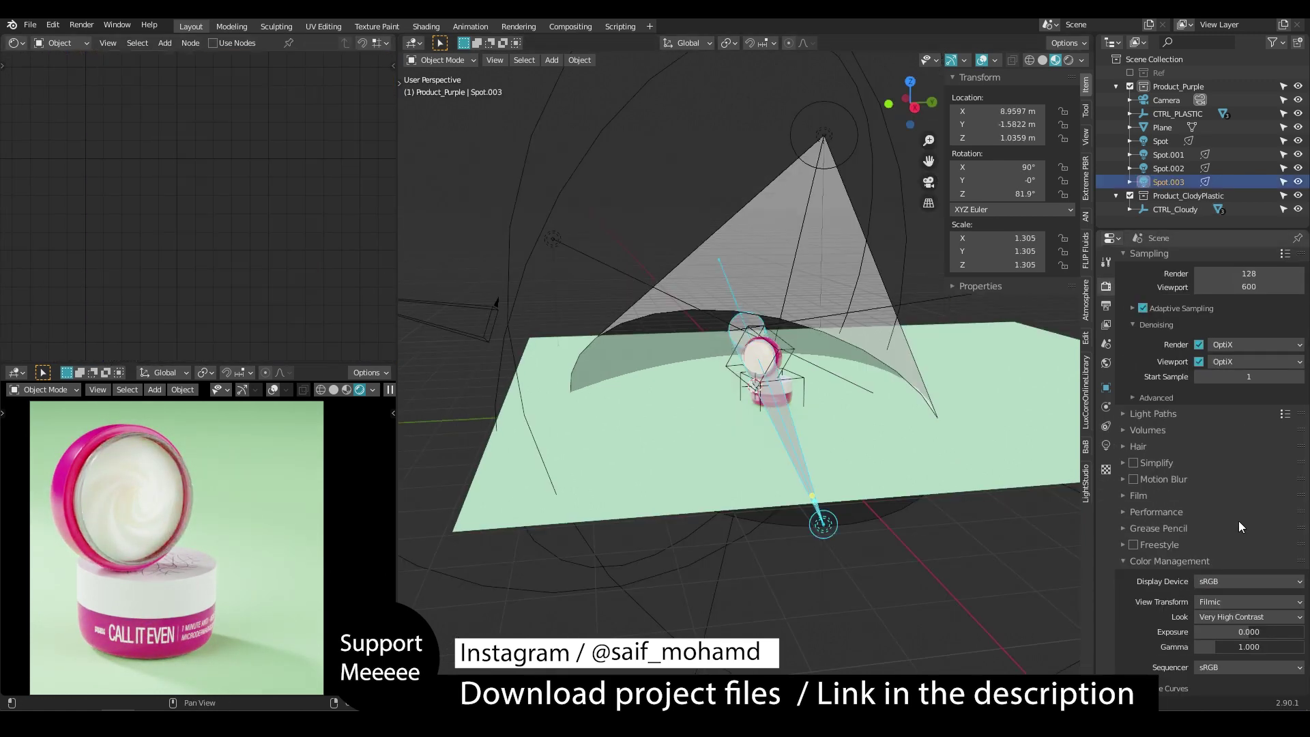
click(1105, 444)
drag(1238, 495, 1221, 495)
Move the cream spot light along Y to about -1.44 m and rotate it around Z to about 82.8°
middle_drag(1047, 437, 1002, 434)
key(g)
key(y)
click(1010, 434)
key(r)
key(z)
click(990, 455)
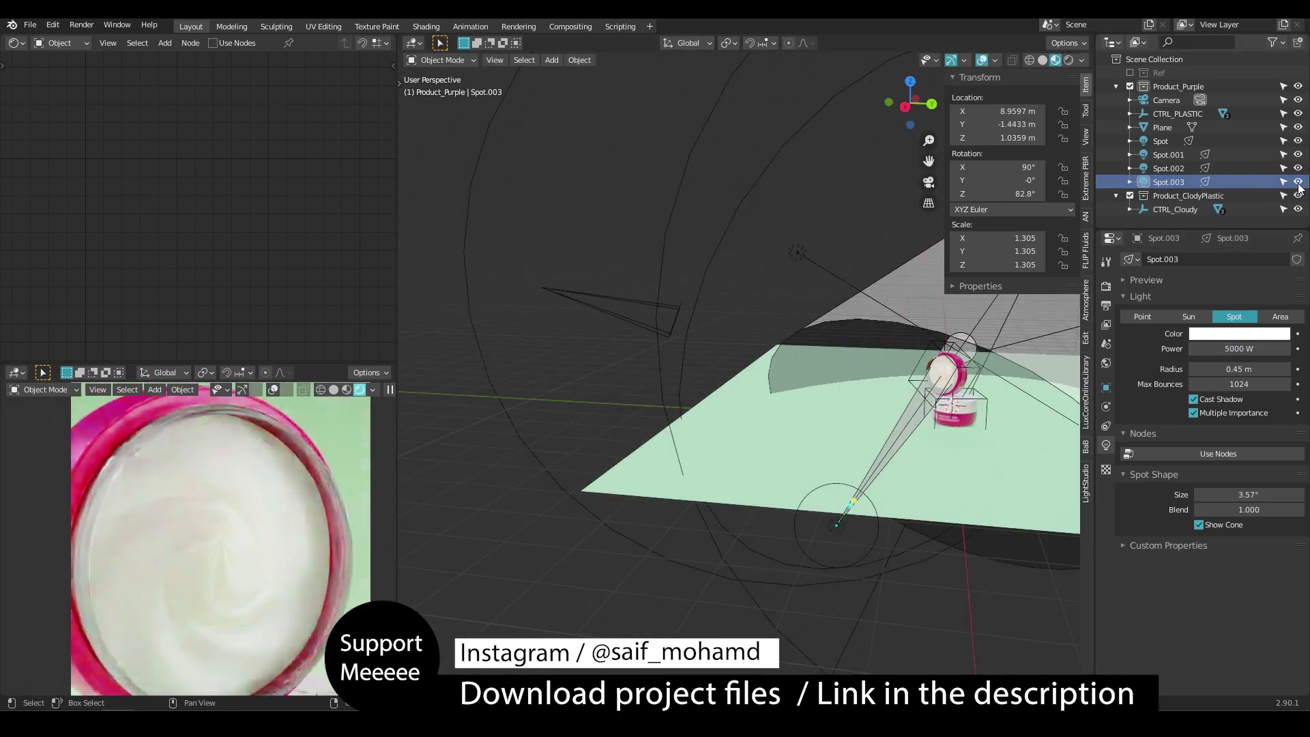
Tint the cream spot light a pale warm yellow and set its power to 7000 W
click(1221, 333)
click(1215, 208)
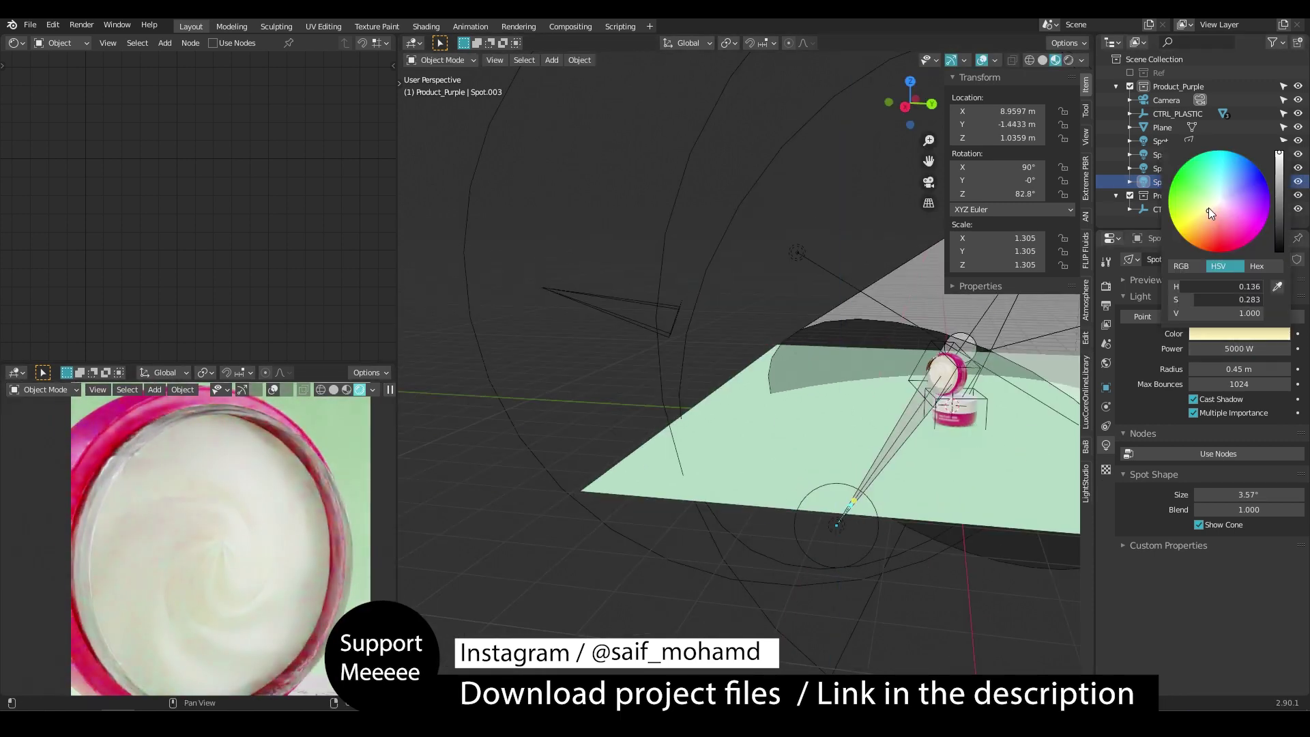
drag(1208, 211, 1212, 207)
double_click(1231, 349)
text(7000)
key(Return)
Widen the cream spot light's cone to 6.17° and enlarge its radius to 1.49 m
drag(1238, 369, 1245, 369)
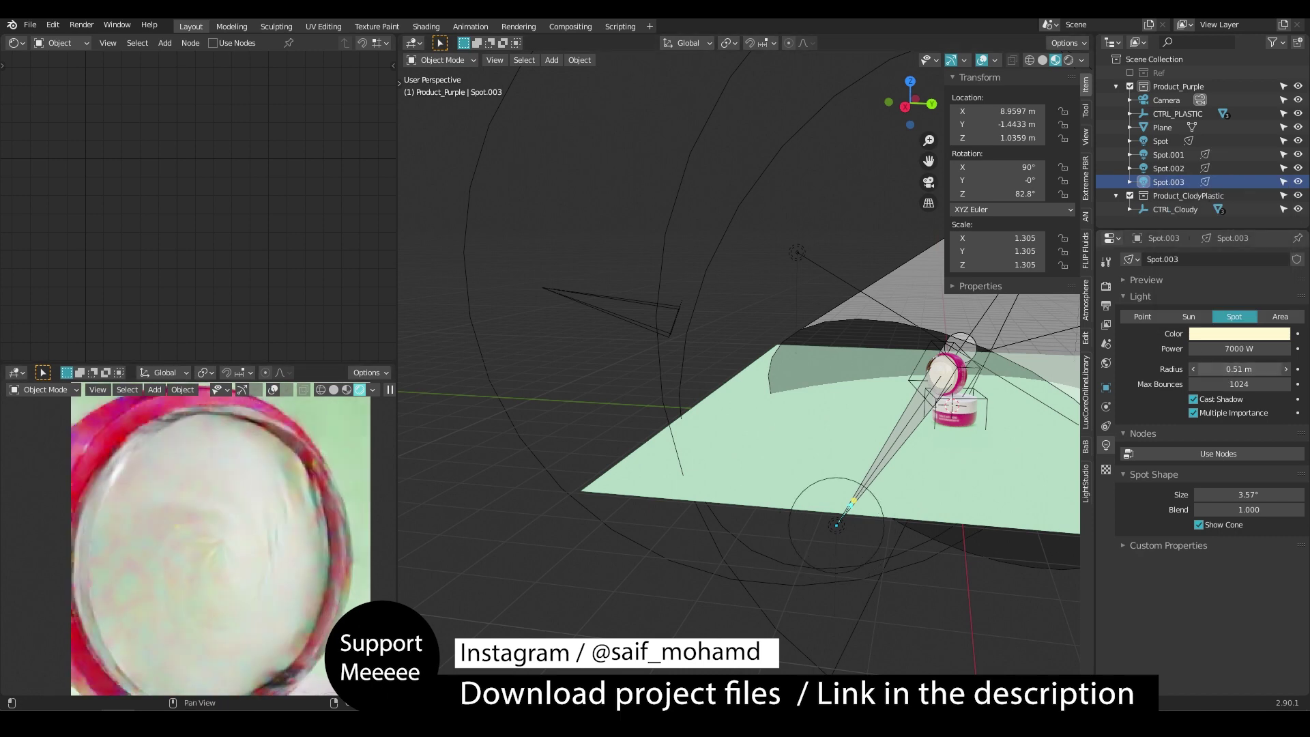
drag(1246, 495, 1265, 495)
drag(1238, 369, 1288, 369)
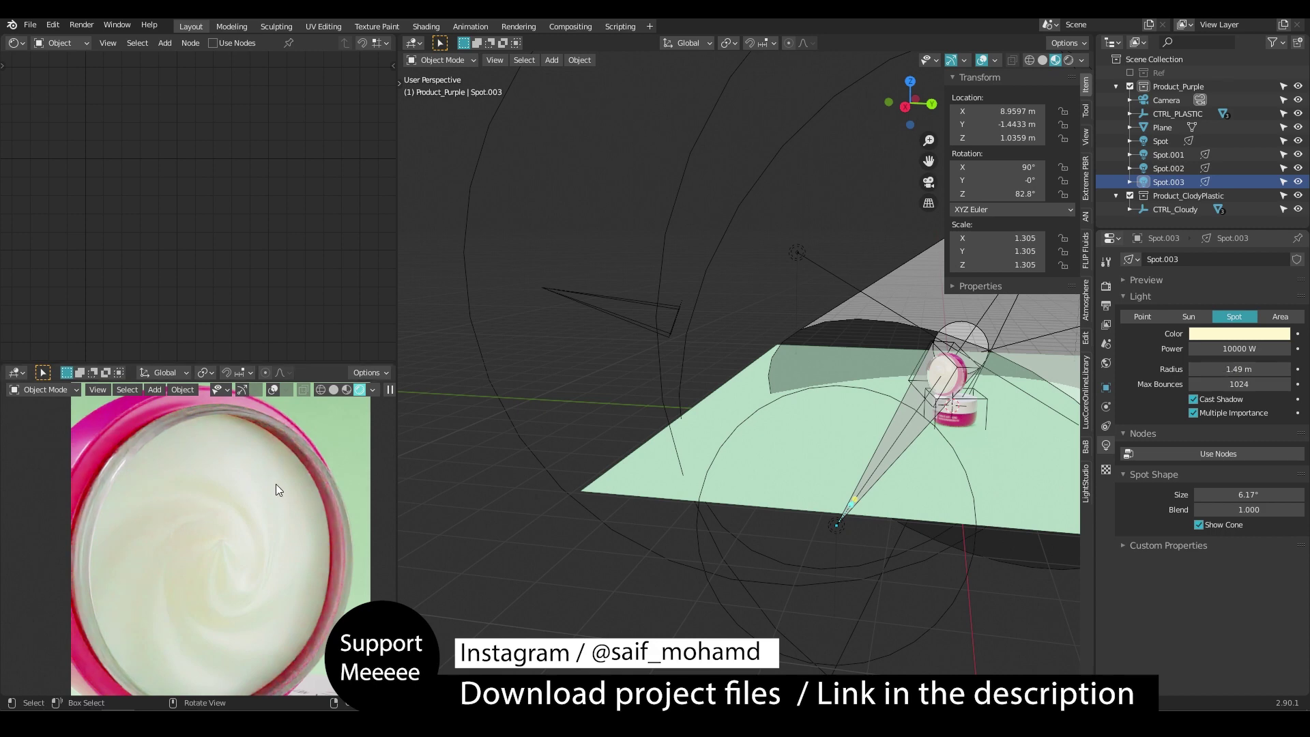
Mark a render region around the camera frame, switch the camera view to solid shading and save the file
scroll(277, 489, down, 1)
scroll(275, 488, down, 4)
key(ctrl+b)
drag(80, 665, 296, 453)
click(334, 390)
key(ctrl+s)
Check the output resolution, set the render samples to 1000 and render the frame
click(1105, 287)
click(1106, 306)
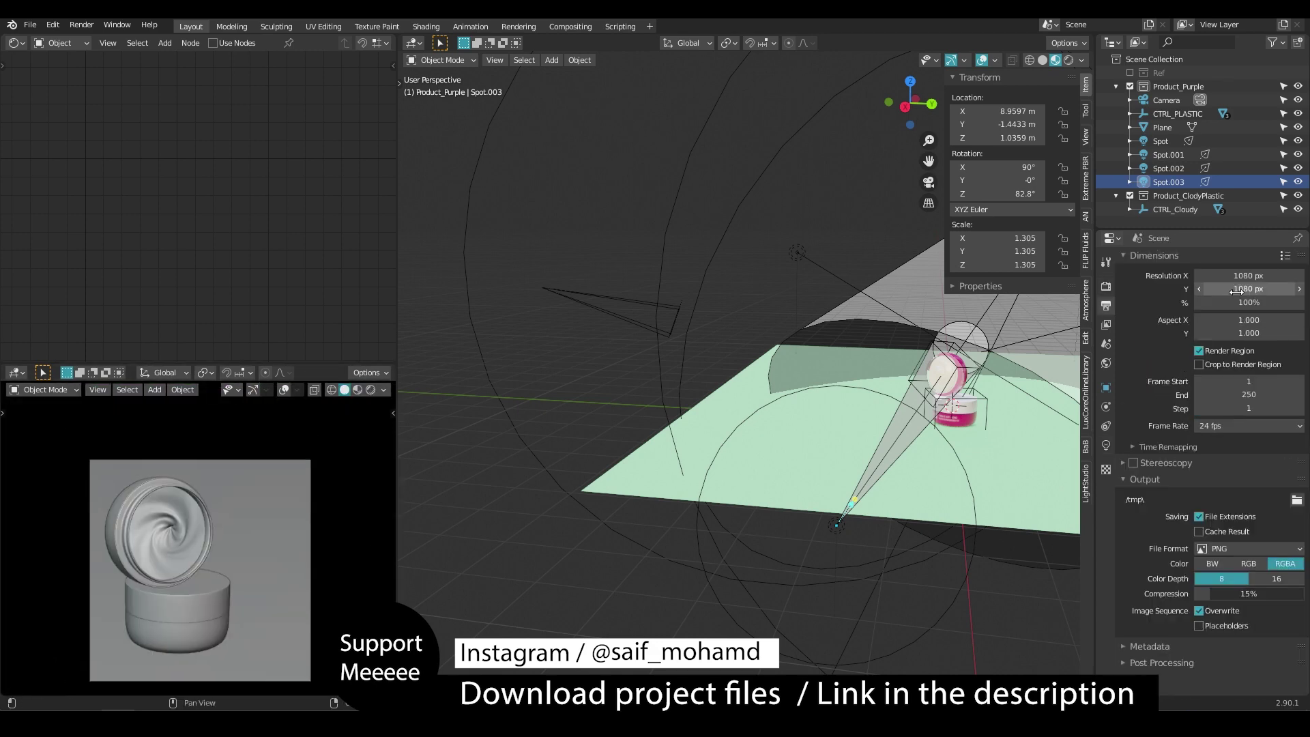
click(1106, 286)
key(F12)
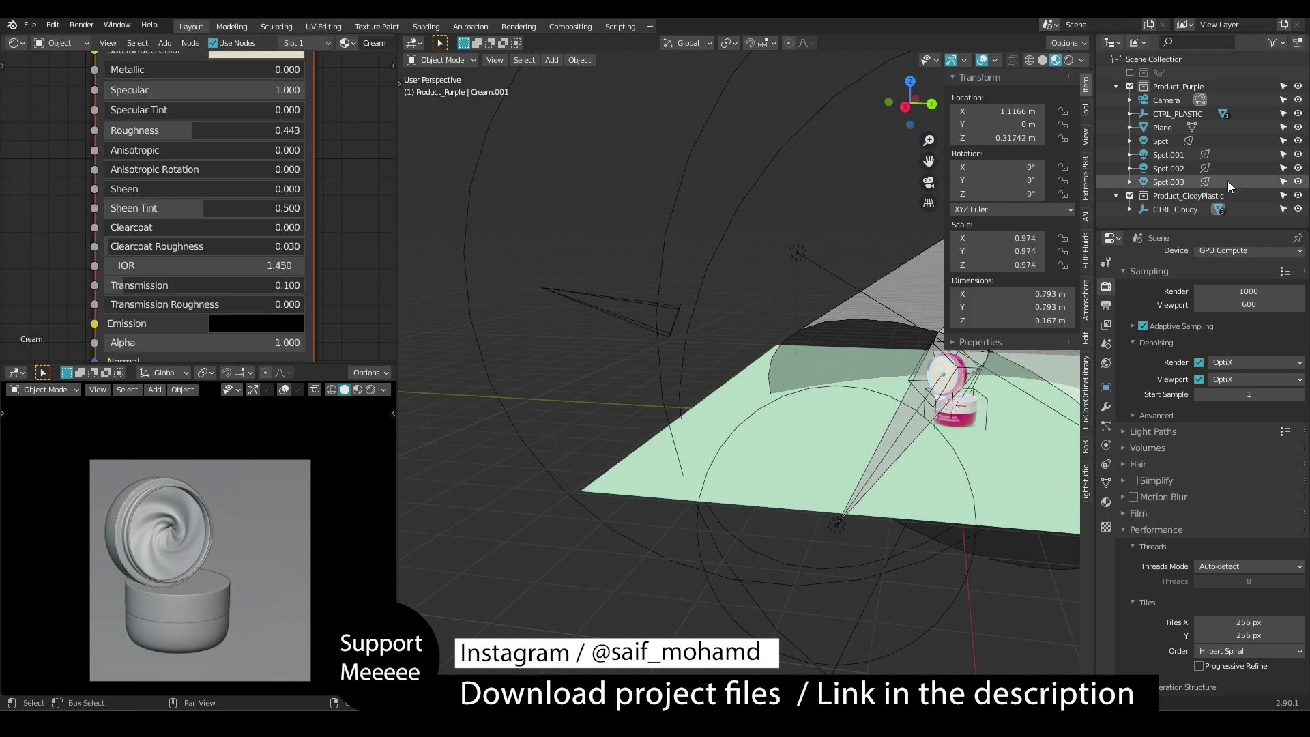
Reveal the upright jar's cream object in the outliner, render the frame again and close the render result
key(KP_Decimal)
key(F12)
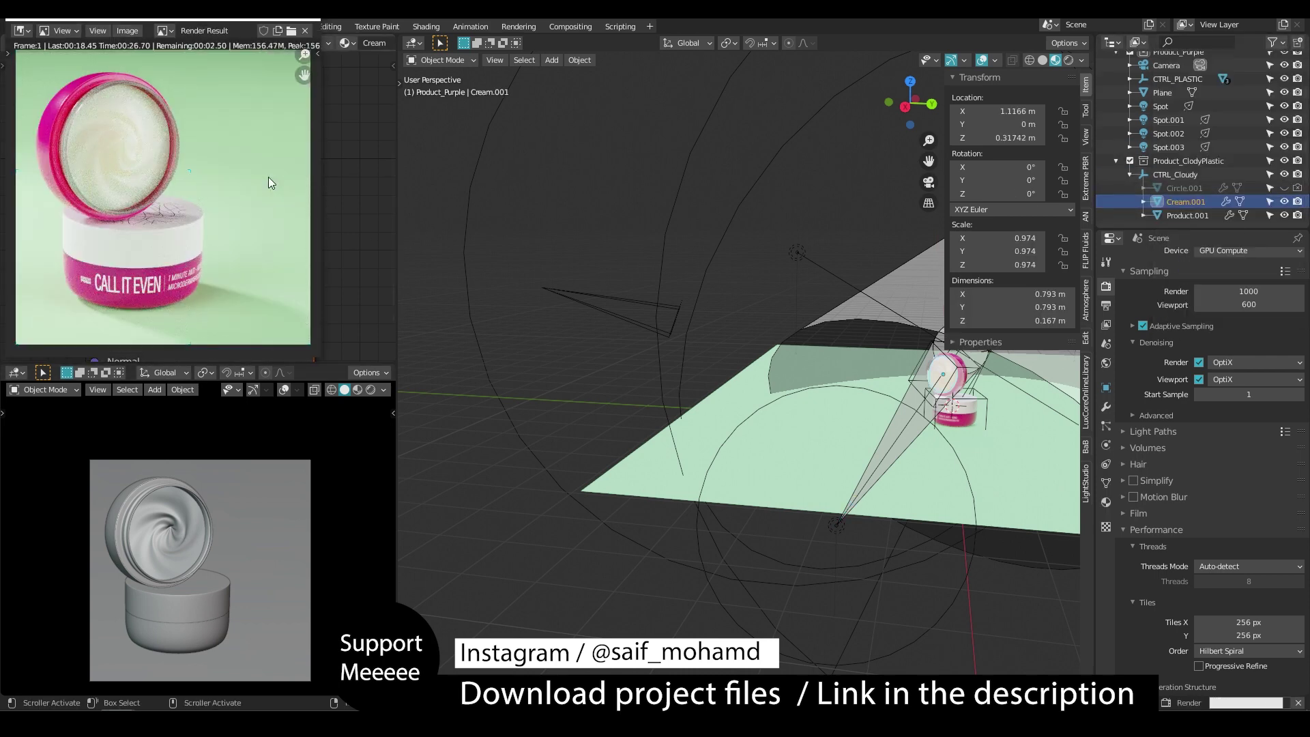
click(309, 20)
Set the cream spot light's power to 47000 W and cone size to 3.57°, and reduce its radius
click(836, 525)
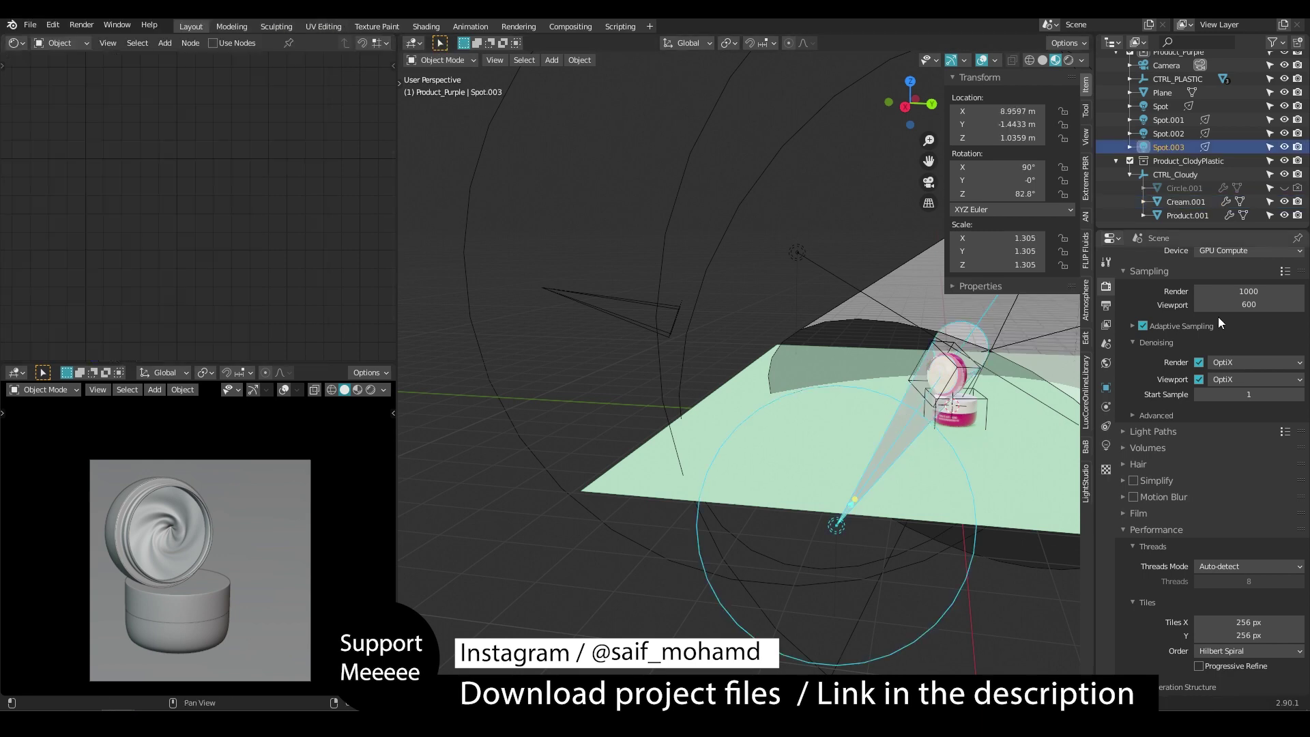
click(1106, 444)
key(ctrl+s)
click(1219, 349)
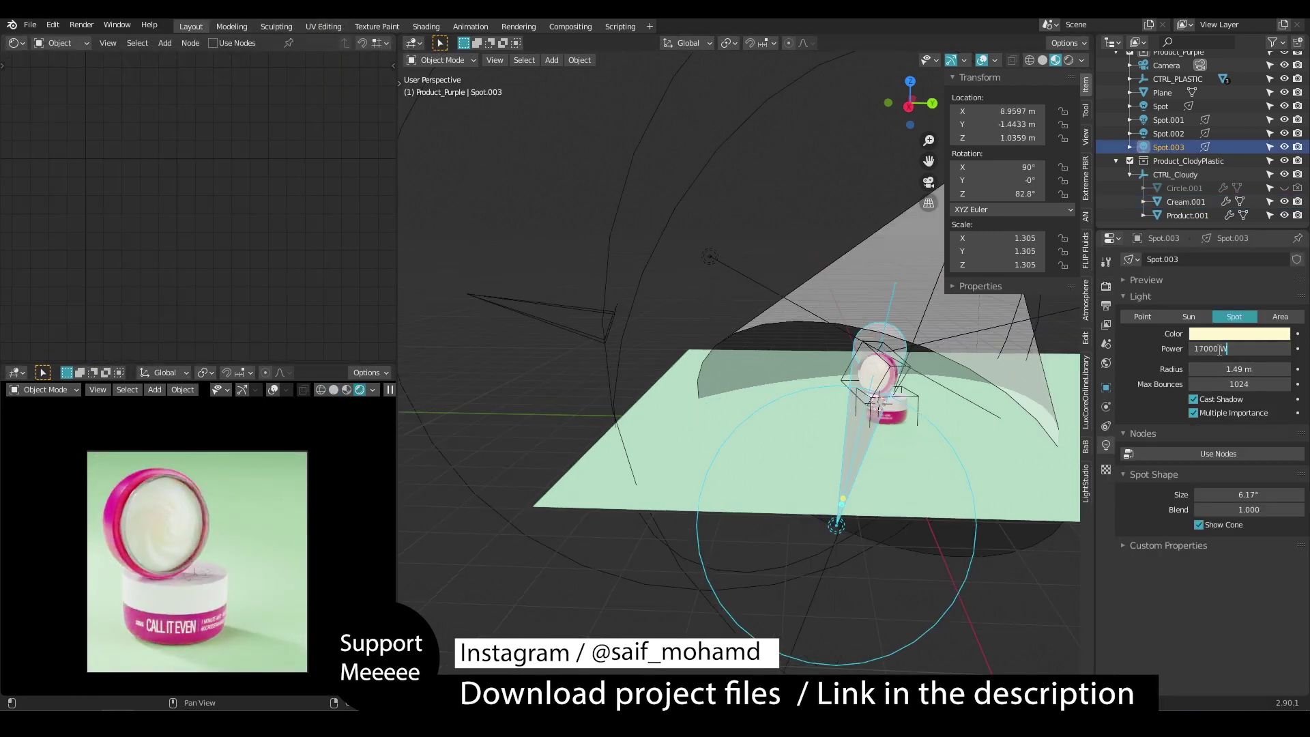
drag(1248, 495, 1221, 495)
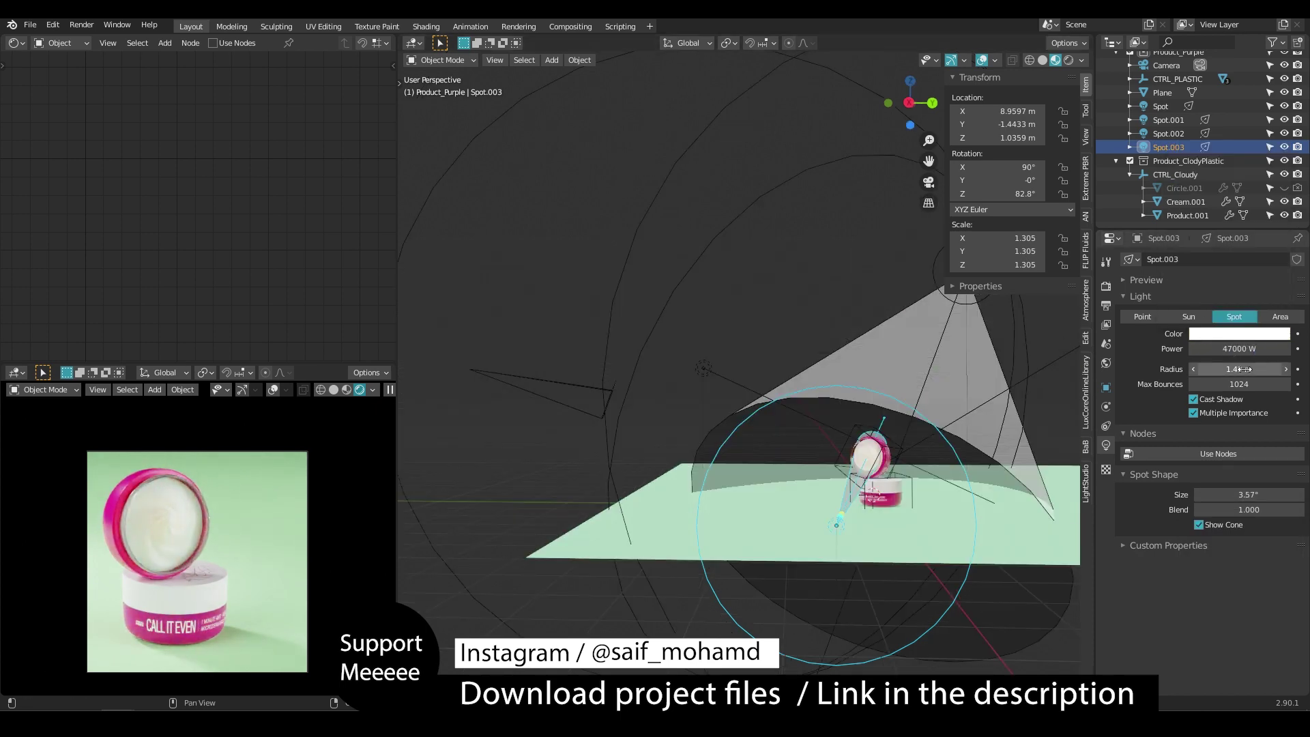
drag(1244, 369, 1221, 369)
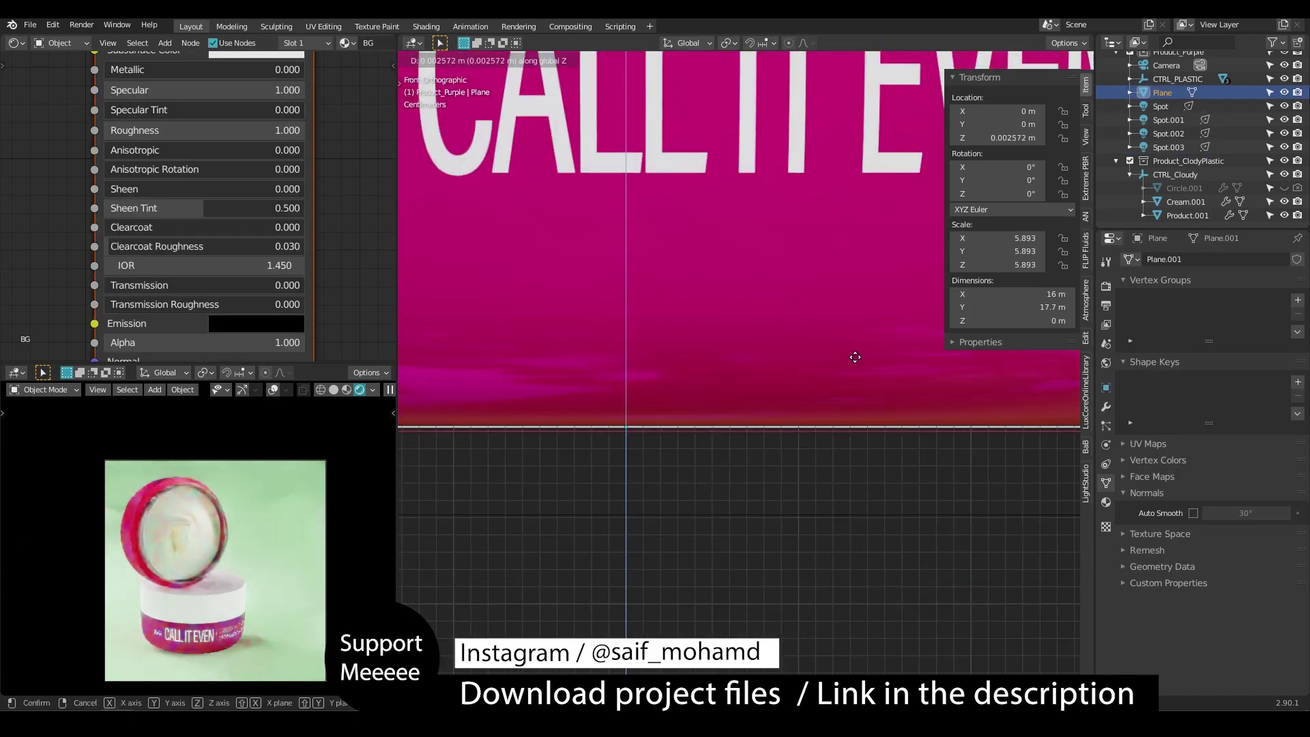
Raise the background plane along Z until it meets the underside of the lower jar
click(855, 357)
shift+middle_drag(854, 356, 452, 307)
scroll(839, 389, up, 8)
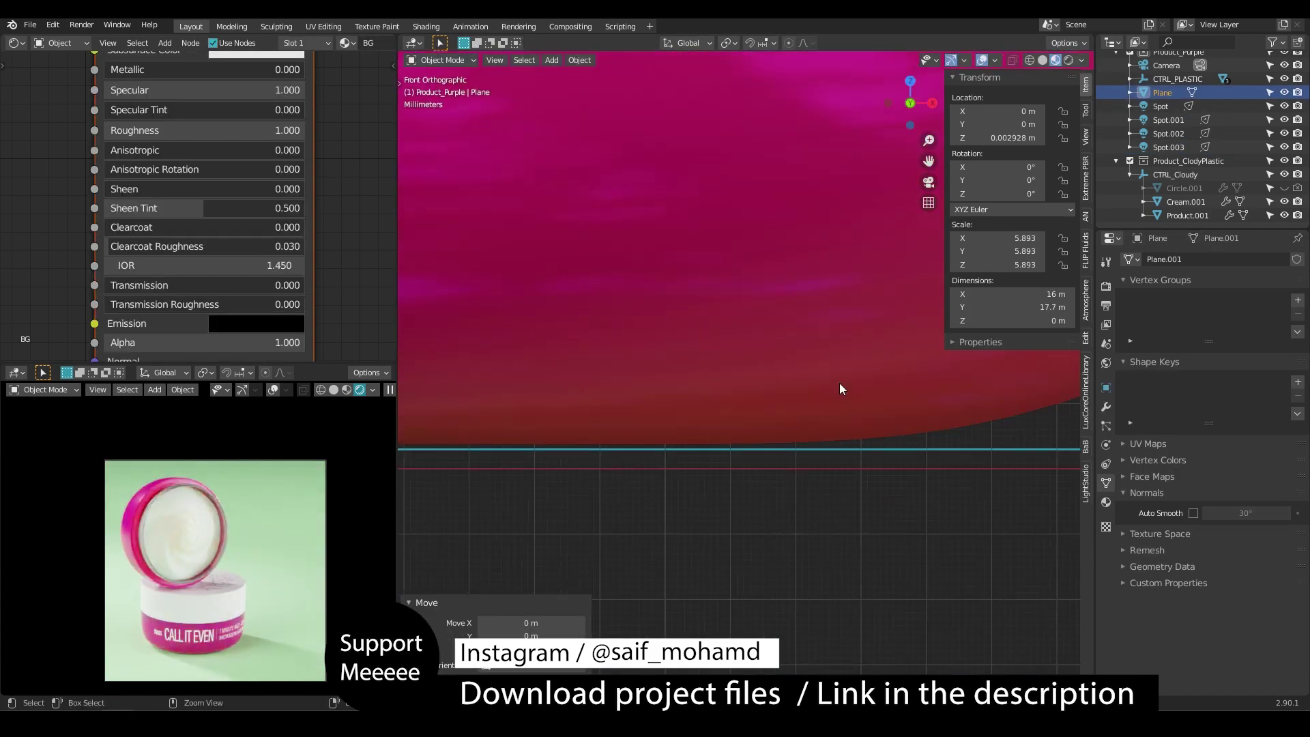
scroll(807, 339, up, 3)
key(g)
key(z)
click(626, 130)
scroll(739, 432, down, 10)
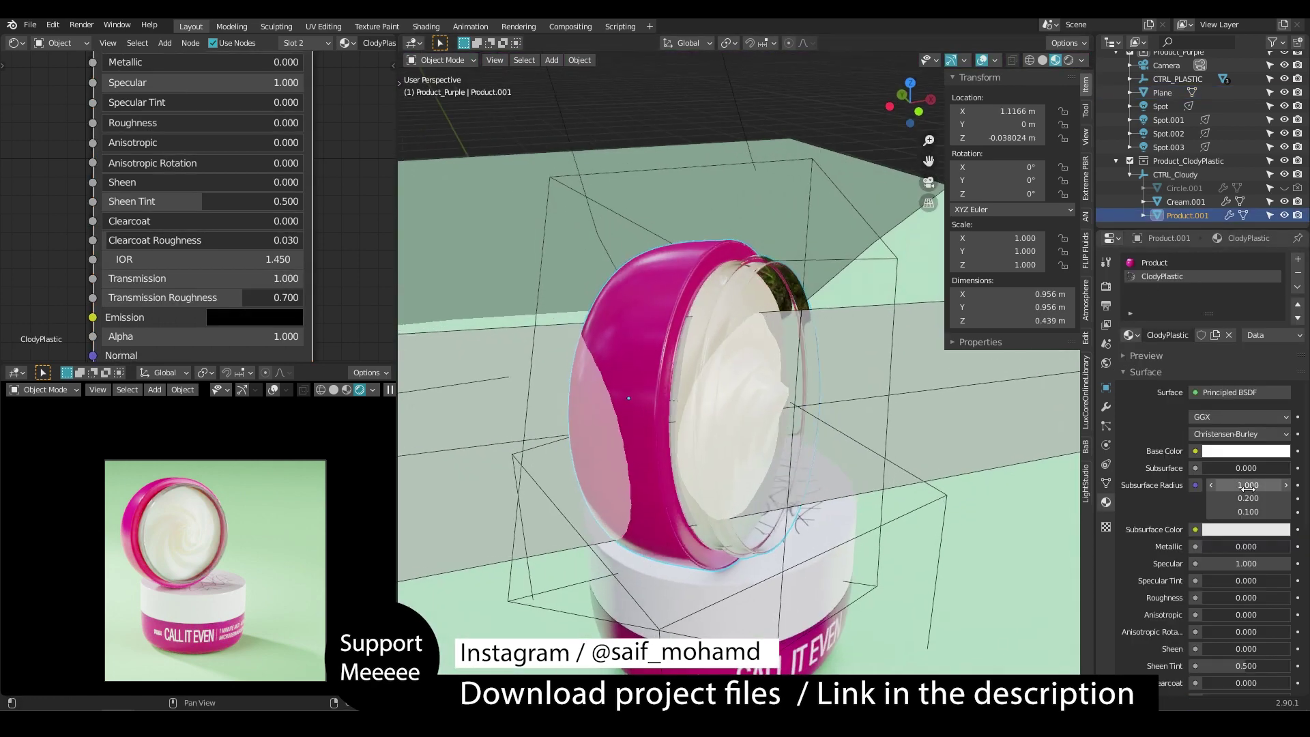
Set the ClodyPlastic material's roughness to 0.454 and save the file
scroll(1247, 487, down, 8)
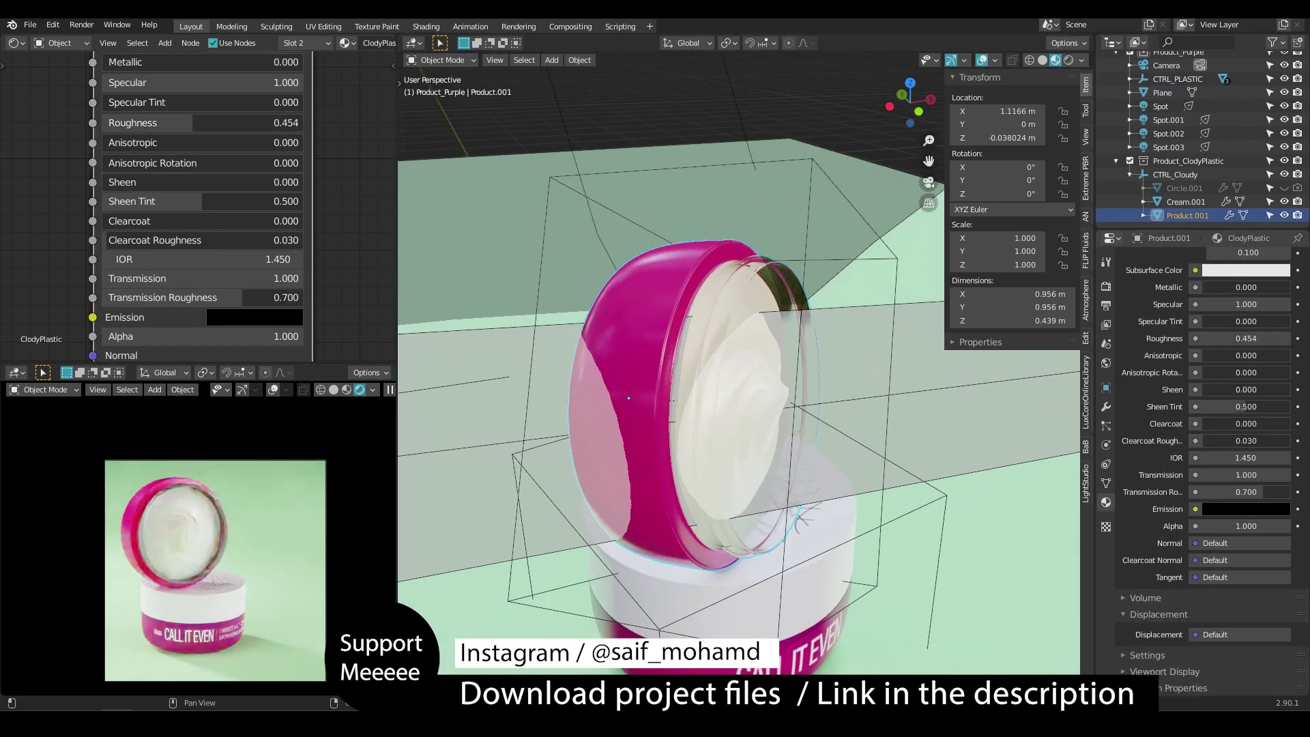
scroll(179, 583, up, 6)
scroll(179, 580, down, 5)
shift+middle_drag(179, 576, 158, 516)
key(ctrl+s)
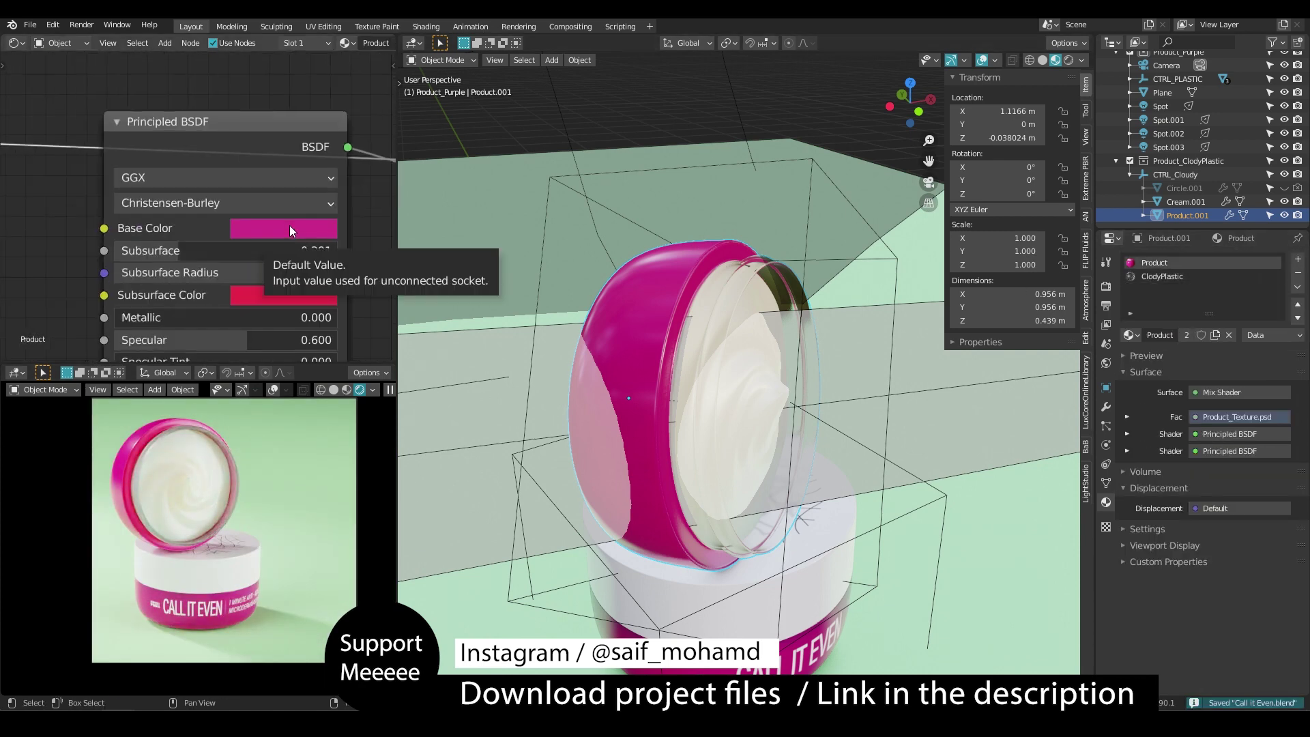
Try a pale, desaturated base color on the purple shader and set its IOR to 1.460
click(300, 228)
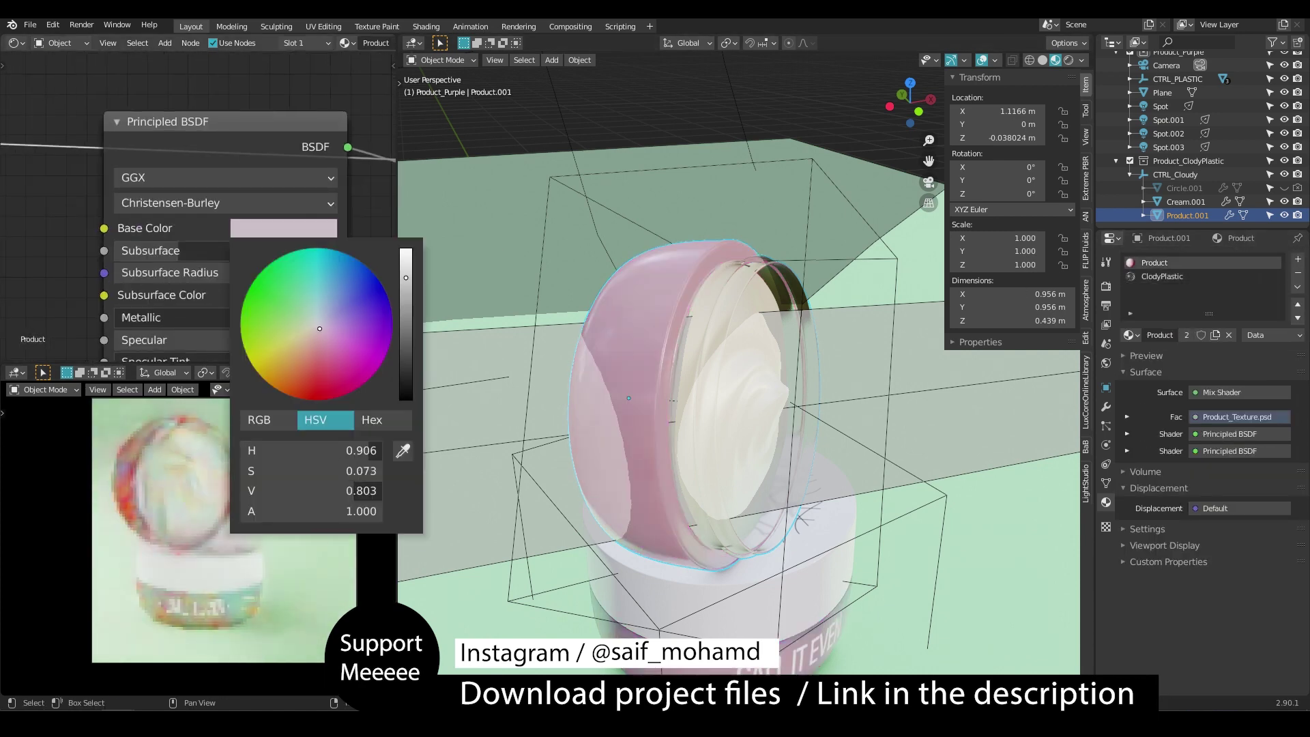
shift+scroll(198, 260, down, 9)
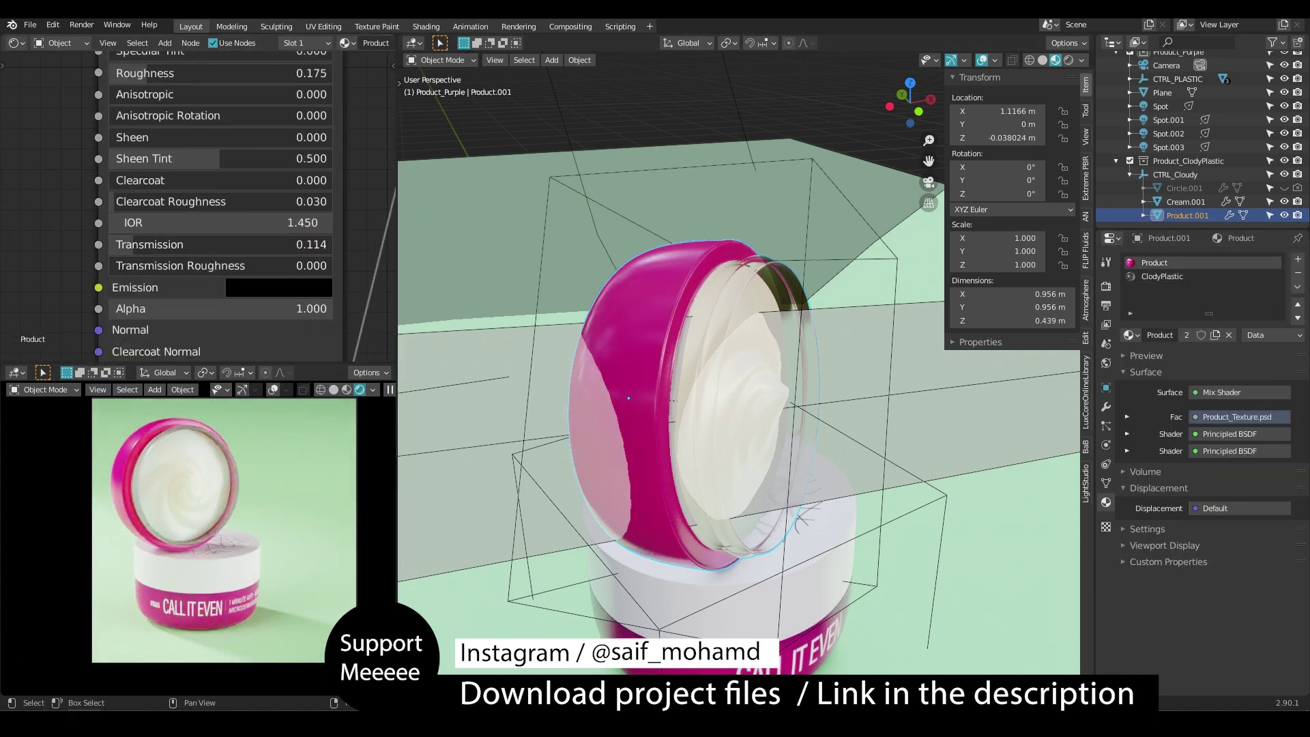
shift+scroll(205, 201, up, 2)
scroll(222, 196, down, 4)
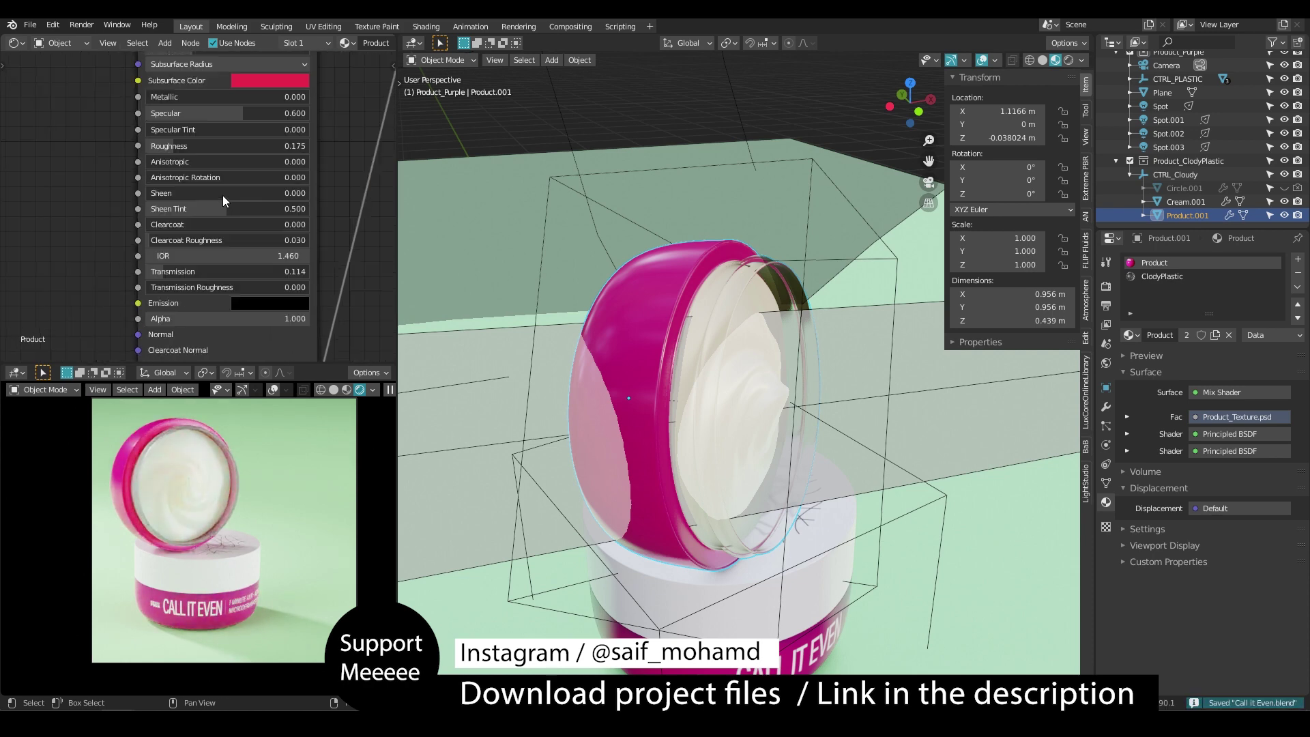
Slightly lower the saturation of the purple shader's crimson subsurface color
shift+scroll(222, 195, up, 3)
scroll(222, 195, up, 3)
middle_drag(239, 247, 236, 262)
click(273, 158)
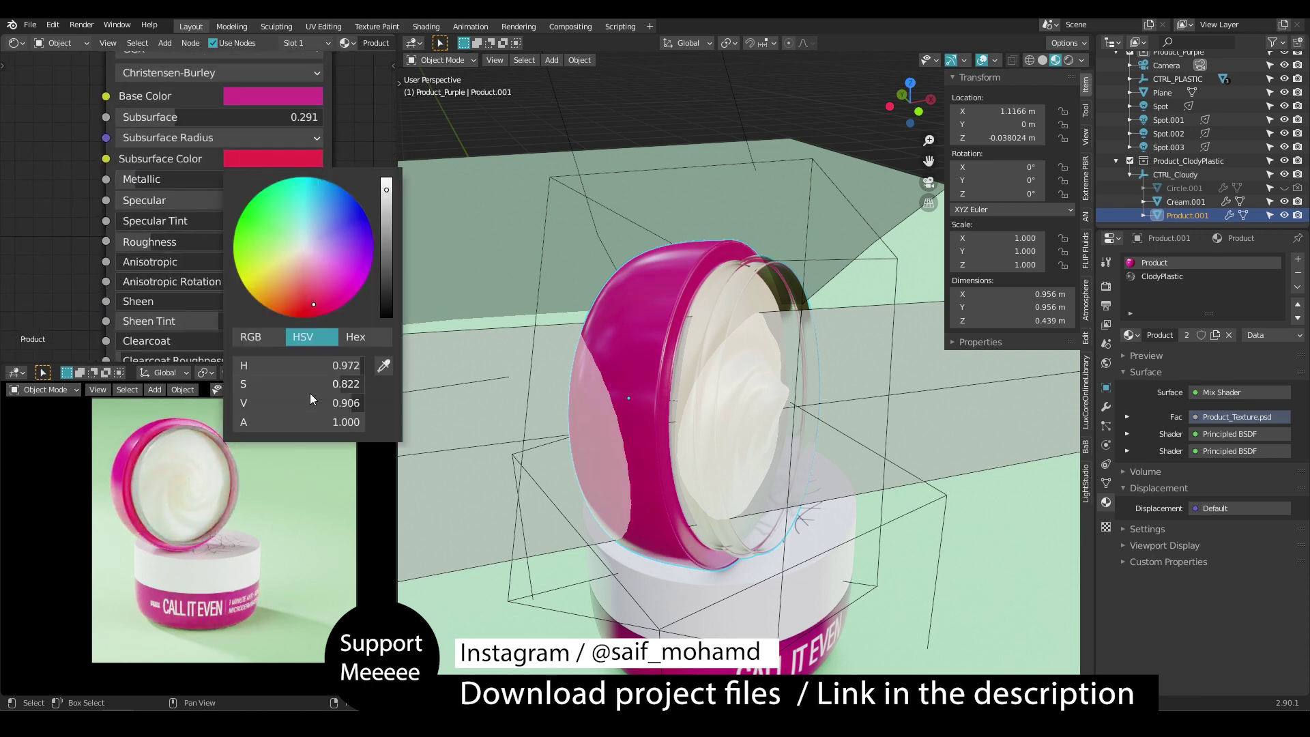
drag(310, 389, 301, 389)
Try lowering the saturation of the purple shader's base color, and undo the change
click(273, 96)
drag(317, 322, 304, 322)
key(ctrl+z)
click(273, 96)
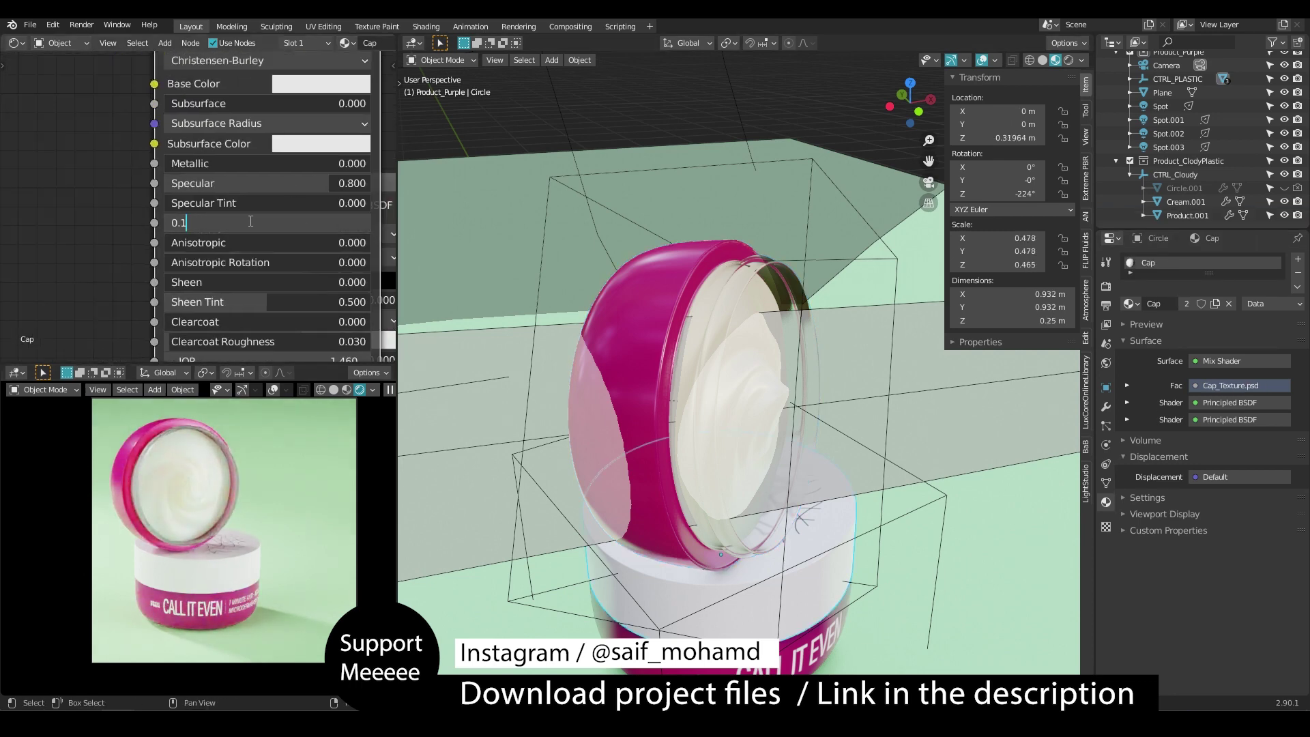
Set the Cap shader's roughness to 0.1, adjust its specular and save the file
key(Return)
drag(232, 183, 243, 184)
drag(204, 168, 246, 184)
scroll(204, 545, up, 6)
key(ctrl+s)
Try a specular of 1.000 and a roughness of 0.200 on the Cap shader and check the jar's lid
drag(211, 166, 351, 166)
drag(211, 222, 298, 223)
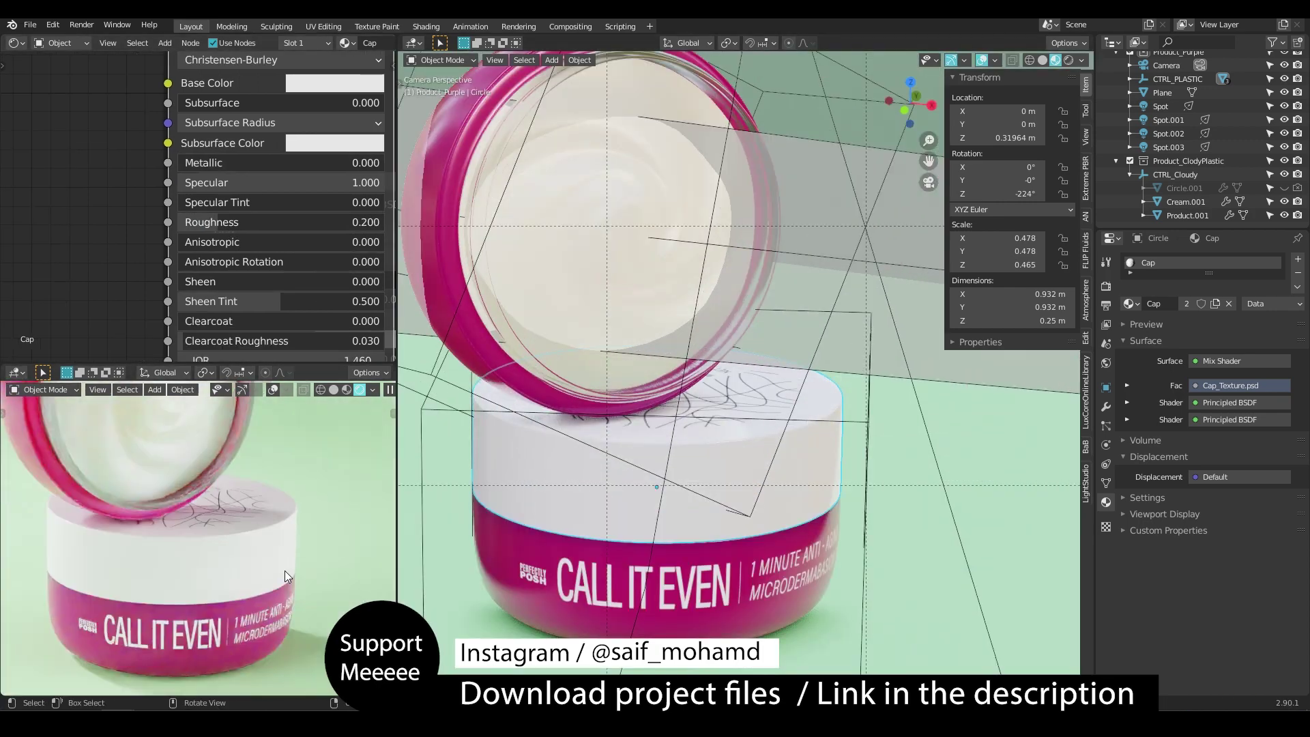
scroll(231, 572, up, 8)
scroll(226, 570, down, 5)
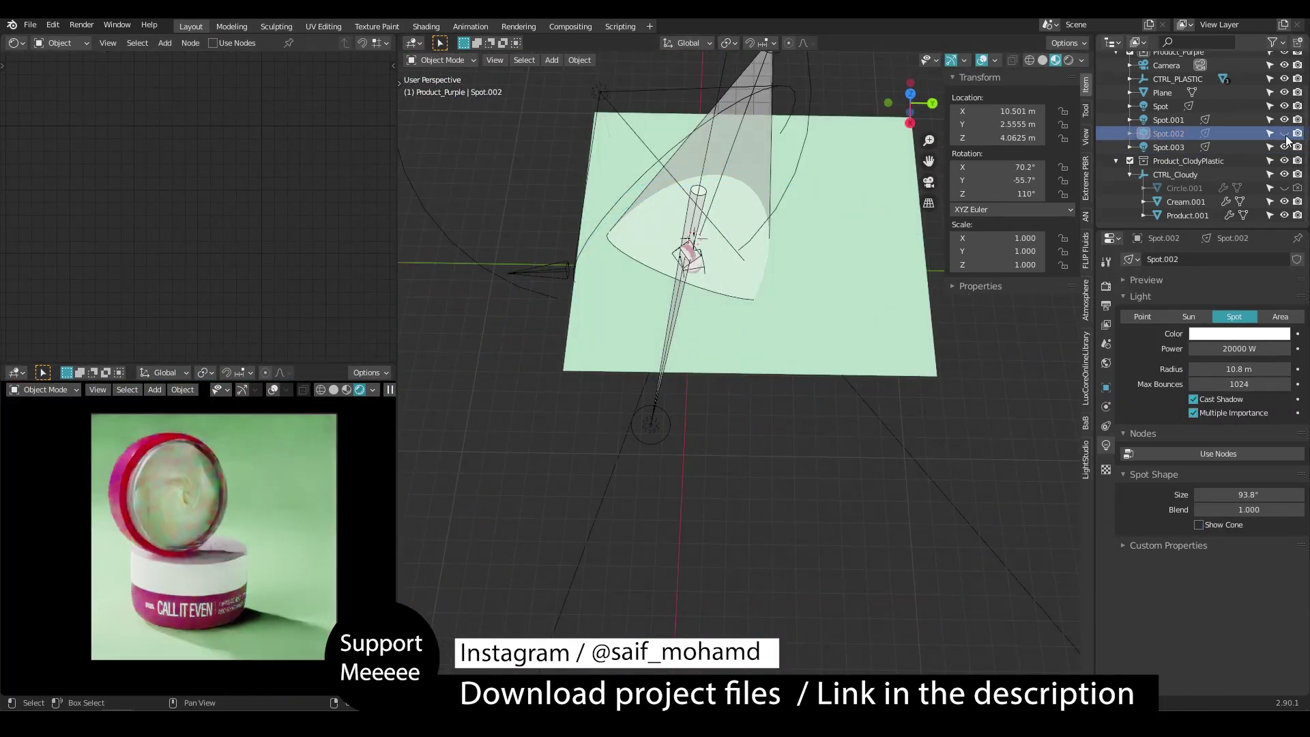
Unhide the Spot.002 light in the viewport and save the file
click(1284, 135)
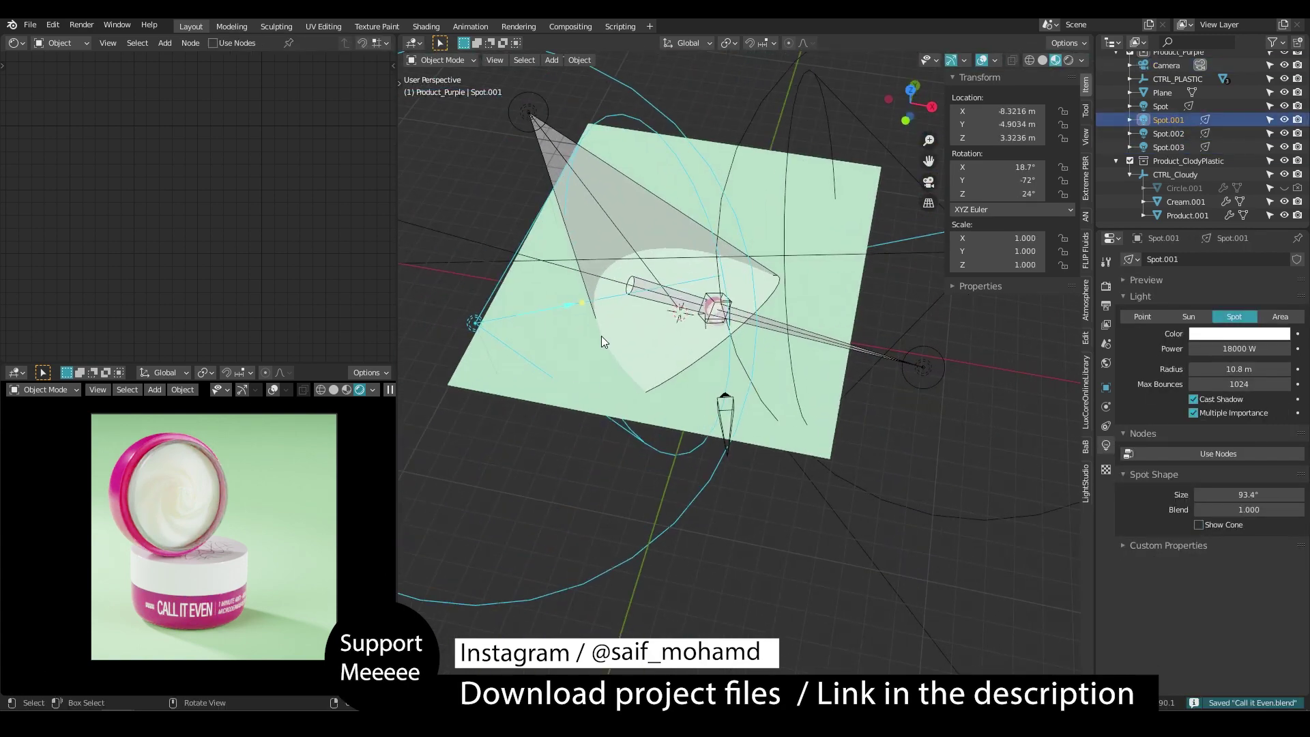
key(ctrl+s)
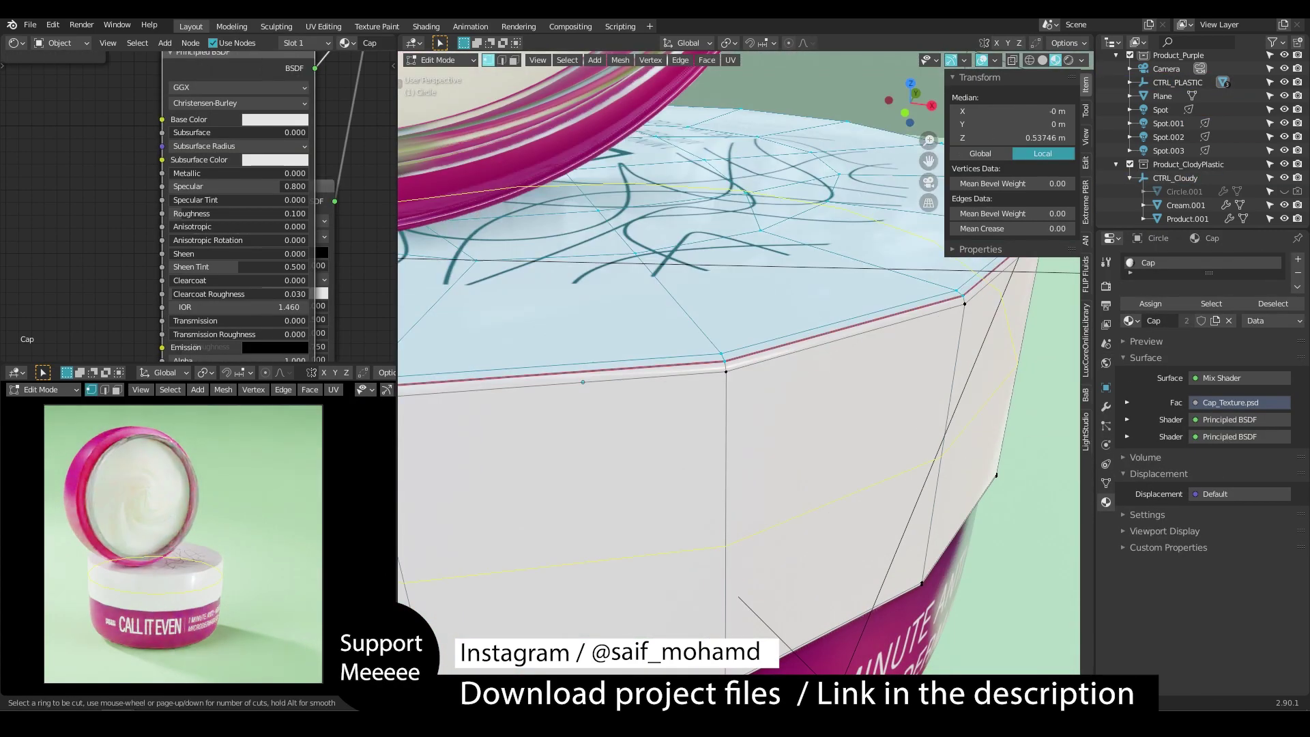
Slide the selected edge loop near the cap's upper rim and add another loop cut beside the rim
key(g)
key(g)
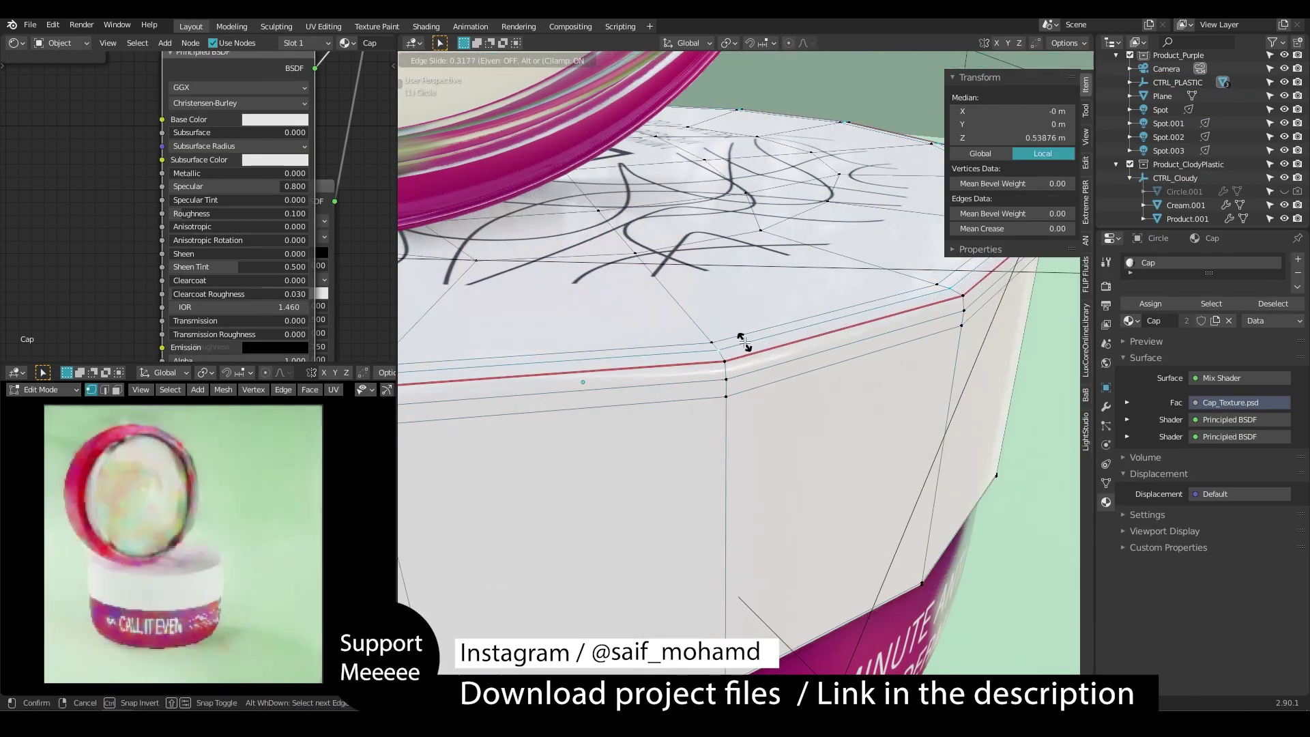
click(739, 339)
key(Tab)
key(Tab)
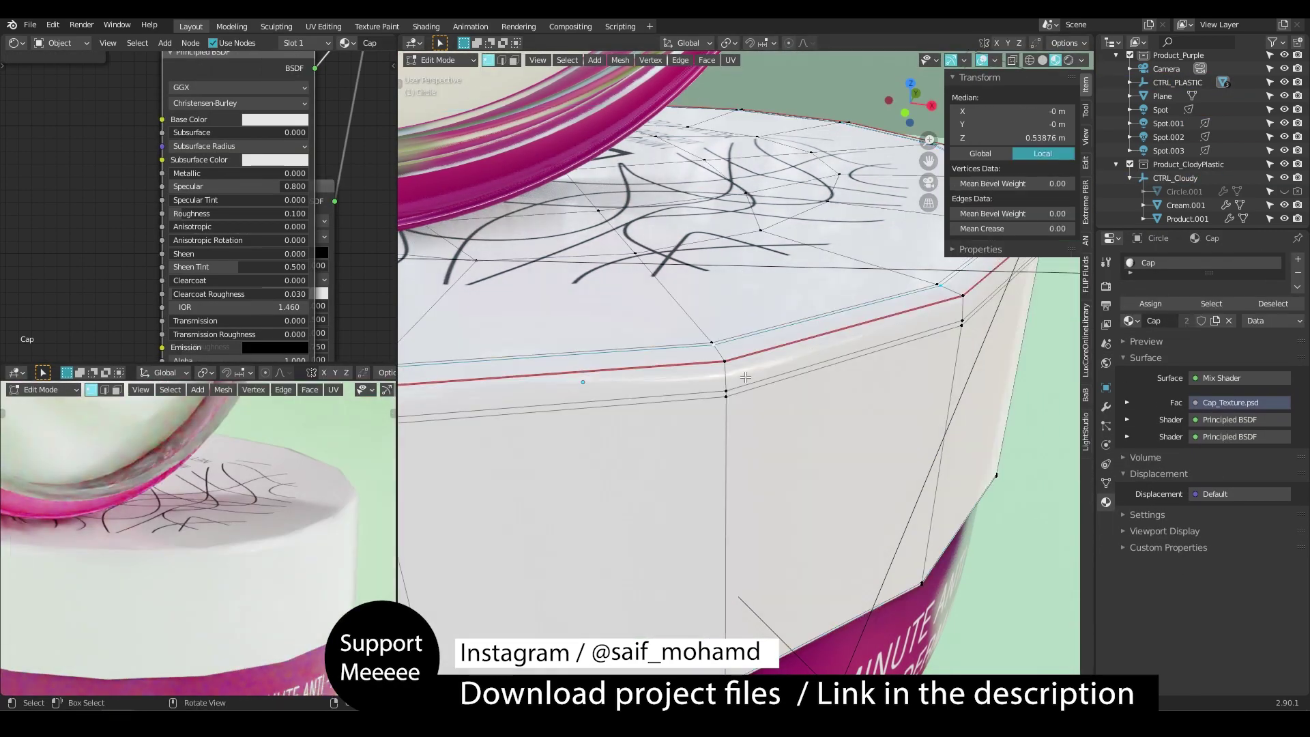
key(ctrl+r)
click(745, 377)
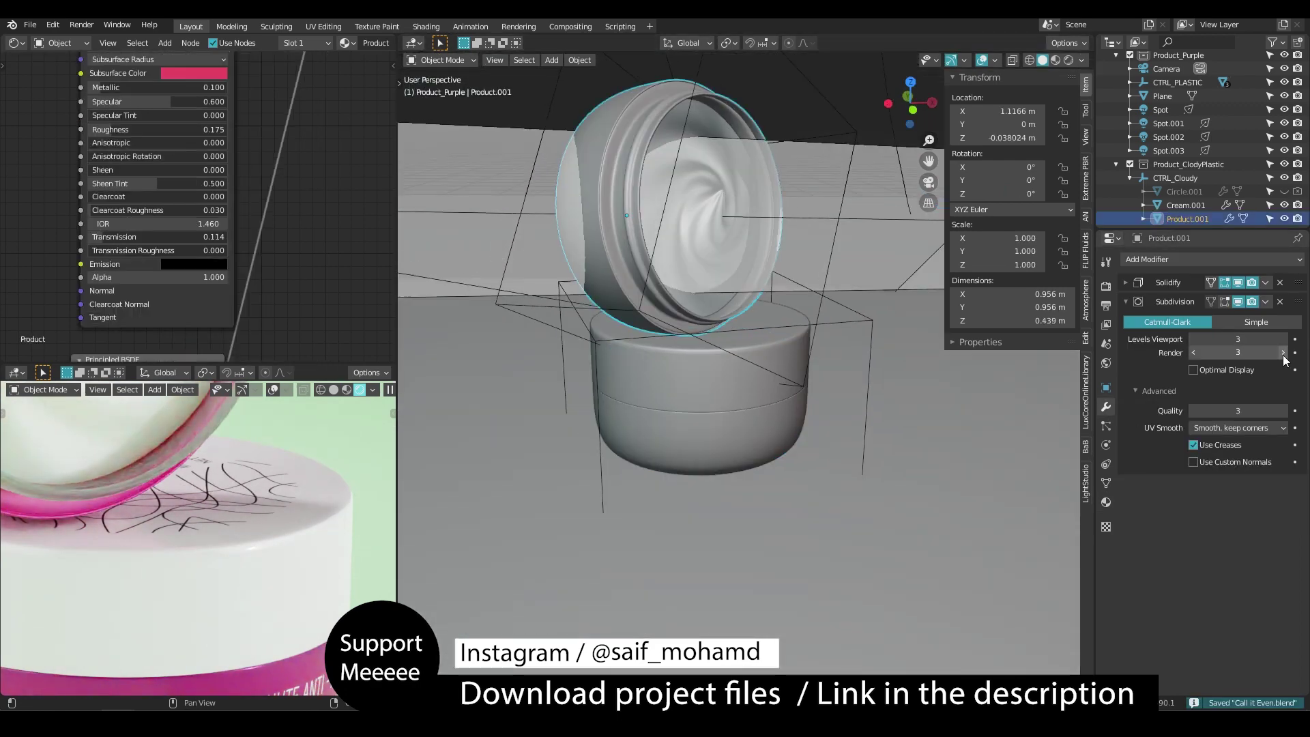
Render the image, inspect the jars up close and save the file
key(F12)
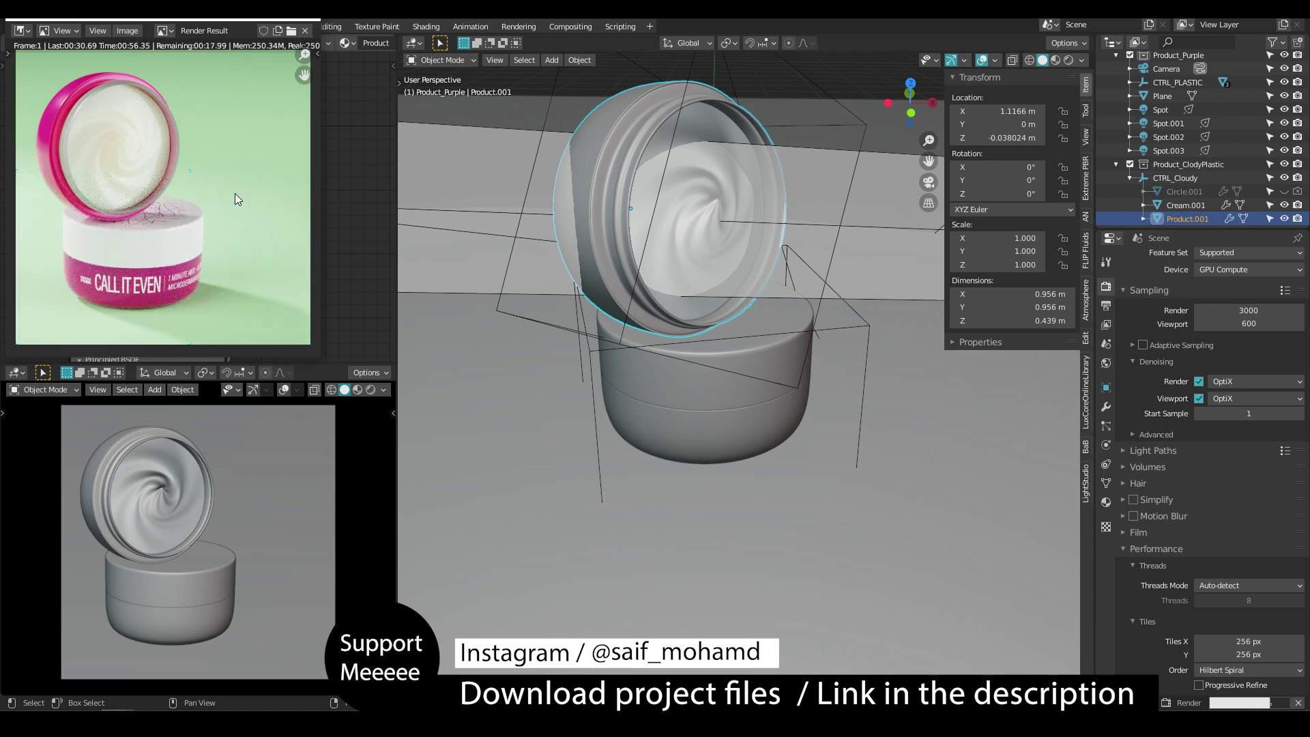
middle_drag(257, 194, 266, 196)
scroll(119, 149, up, 1)
mouse_move(225, 305)
middle_down()
mouse_move(237, 318)
mouse_move(233, 296)
middle_up()
scroll(190, 202, down, 1)
middle_drag(227, 160, 236, 171)
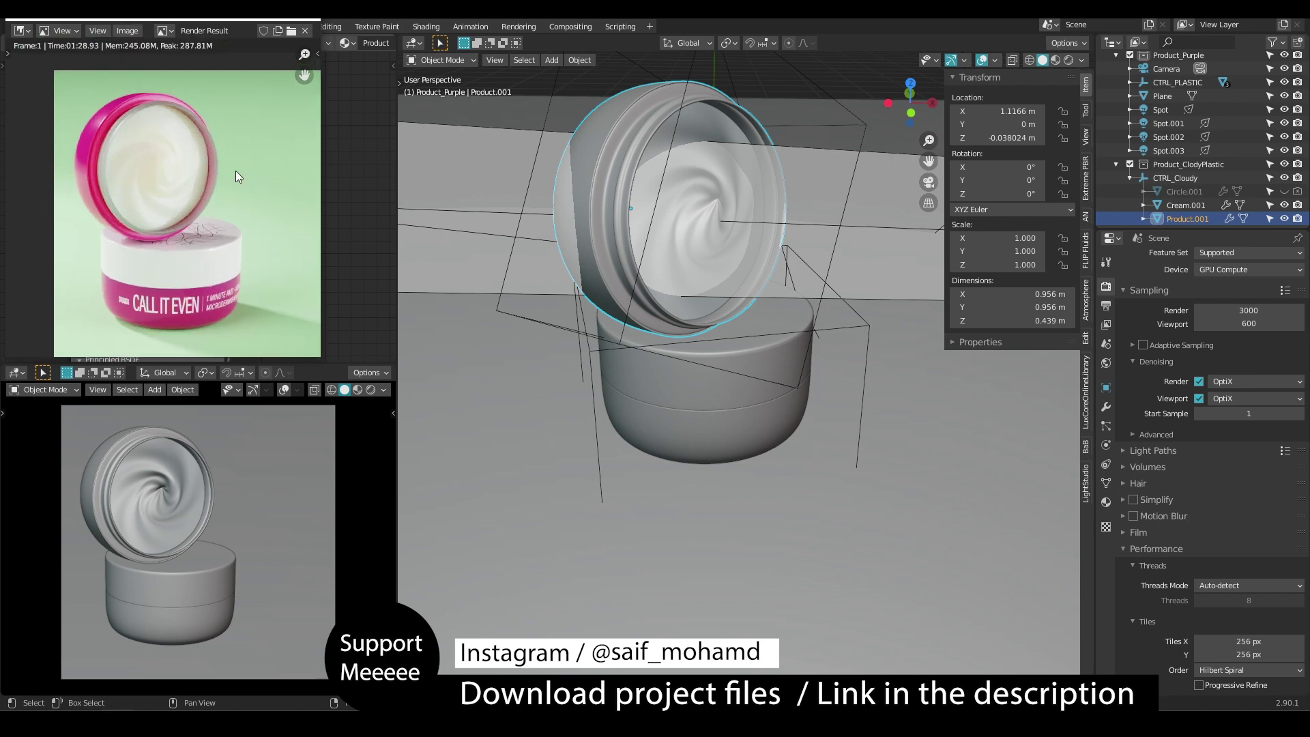
middle_drag(94, 179, 111, 210)
key(Escape)
key(ctrl+s)
scroll(164, 556, down, 2)
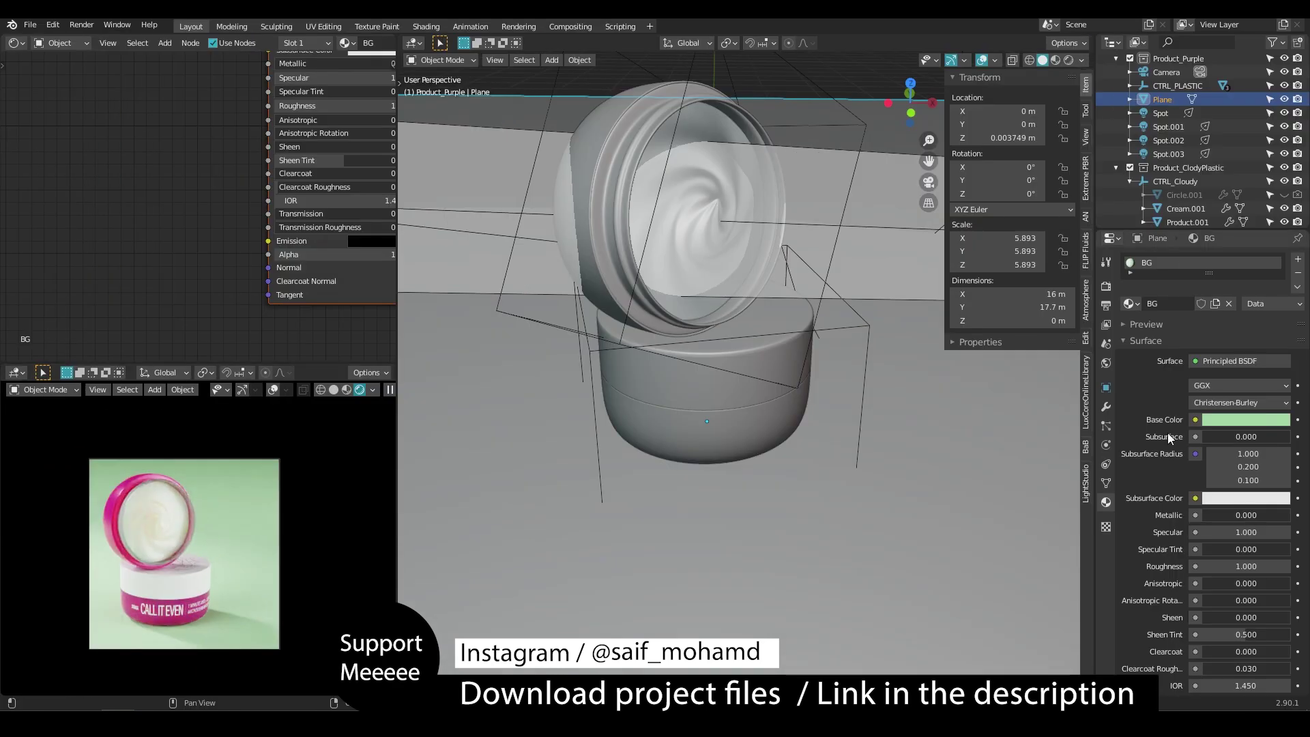
Slightly adjust the green base color of the background plane's BG material
click(1216, 420)
click(1217, 420)
drag(1188, 373, 1183, 373)
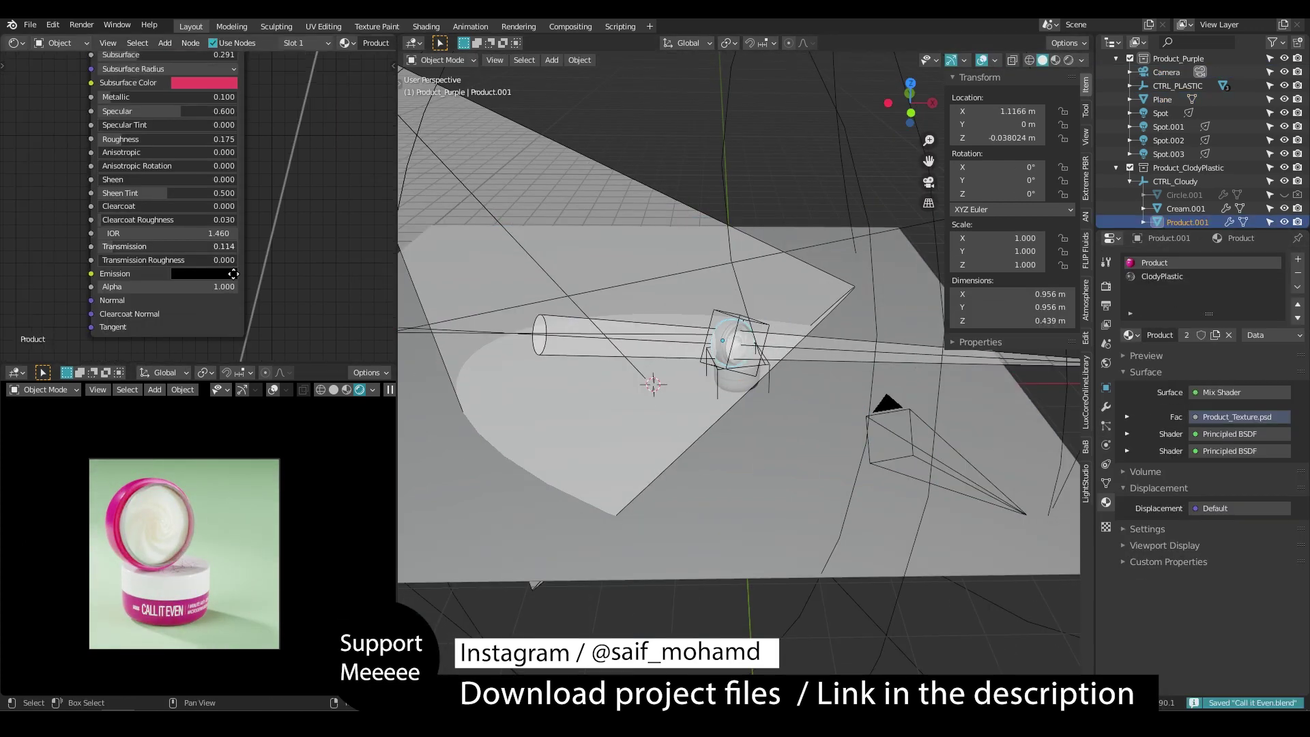
Set the purple shader of the Product material to a specular of 1.000 and a roughness of 0.100
scroll(187, 292, up, 3)
key(ctrl+s)
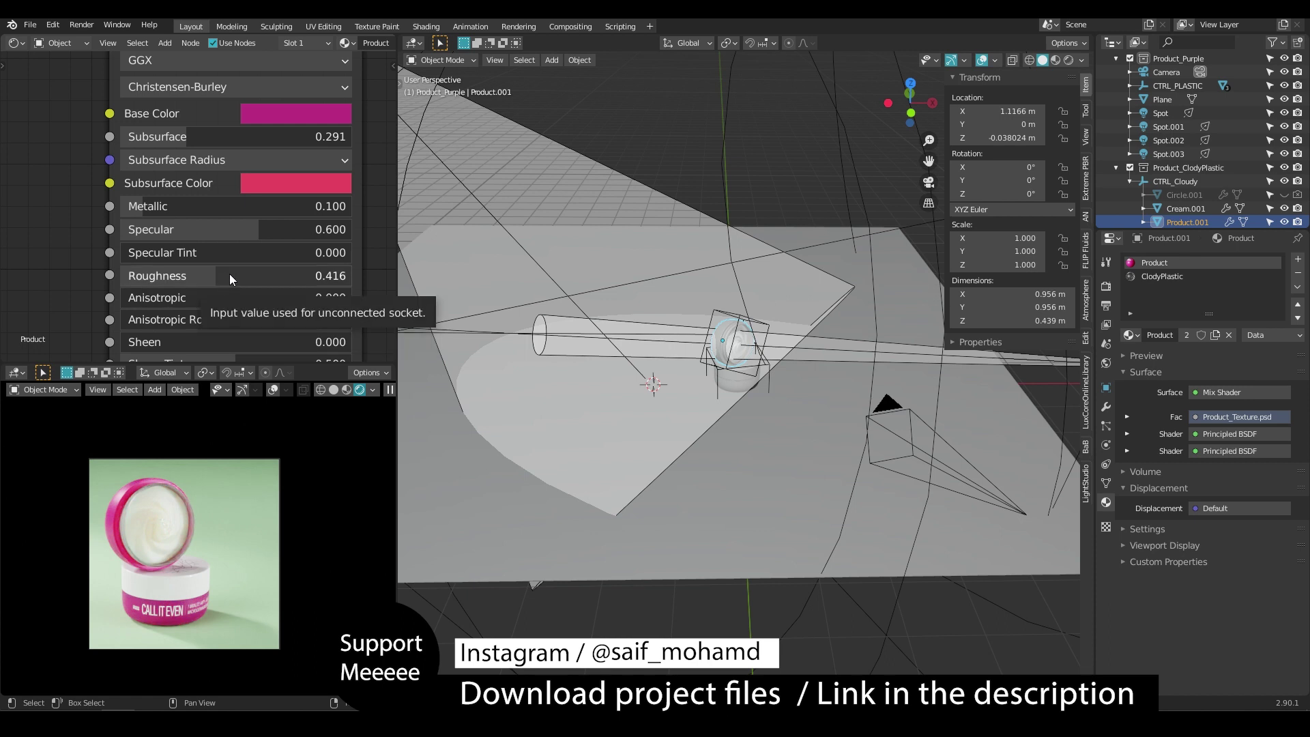
drag(179, 275, 190, 275)
drag(259, 230, 350, 230)
mouse_move(190, 276)
mouse_down()
mouse_move(227, 276)
mouse_move(191, 275)
mouse_up()
drag(204, 230, 75, 230)
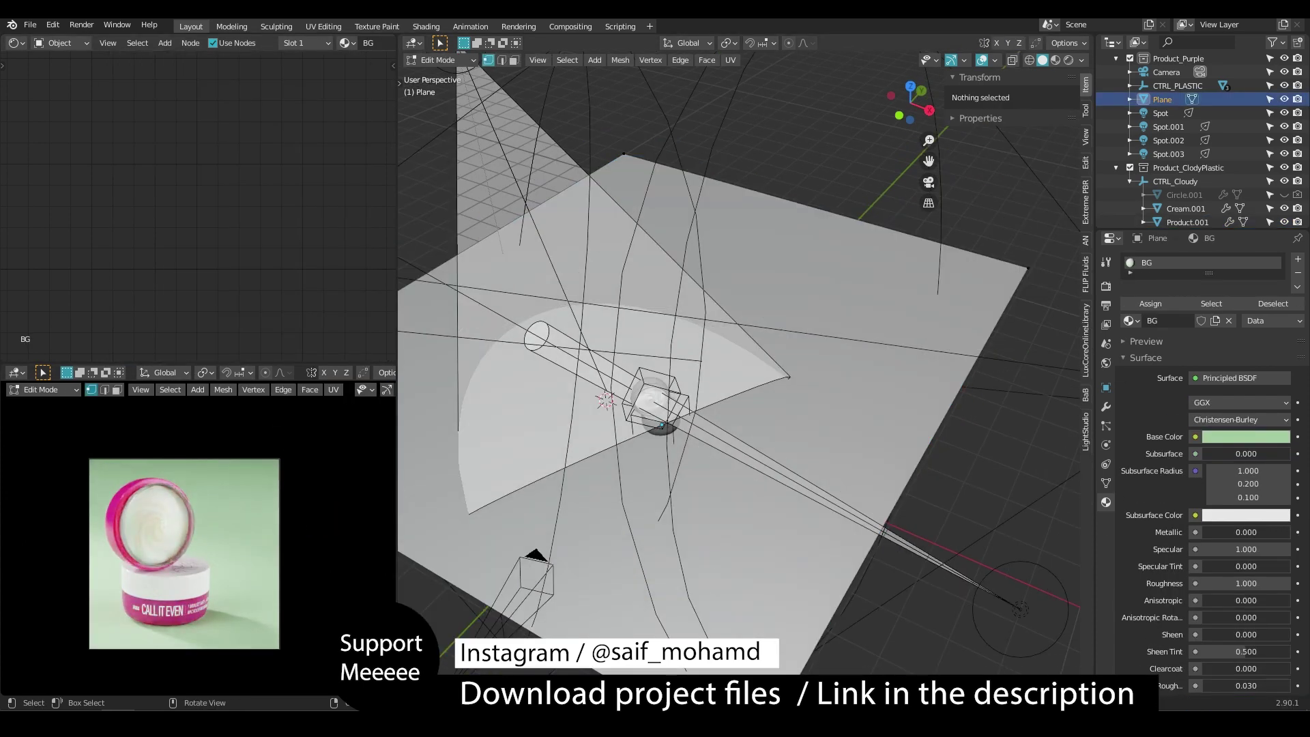
Move the background plane's vertices along Y and X to make it longer and narrower, and save the file
key(g)
key(y)
key(x)
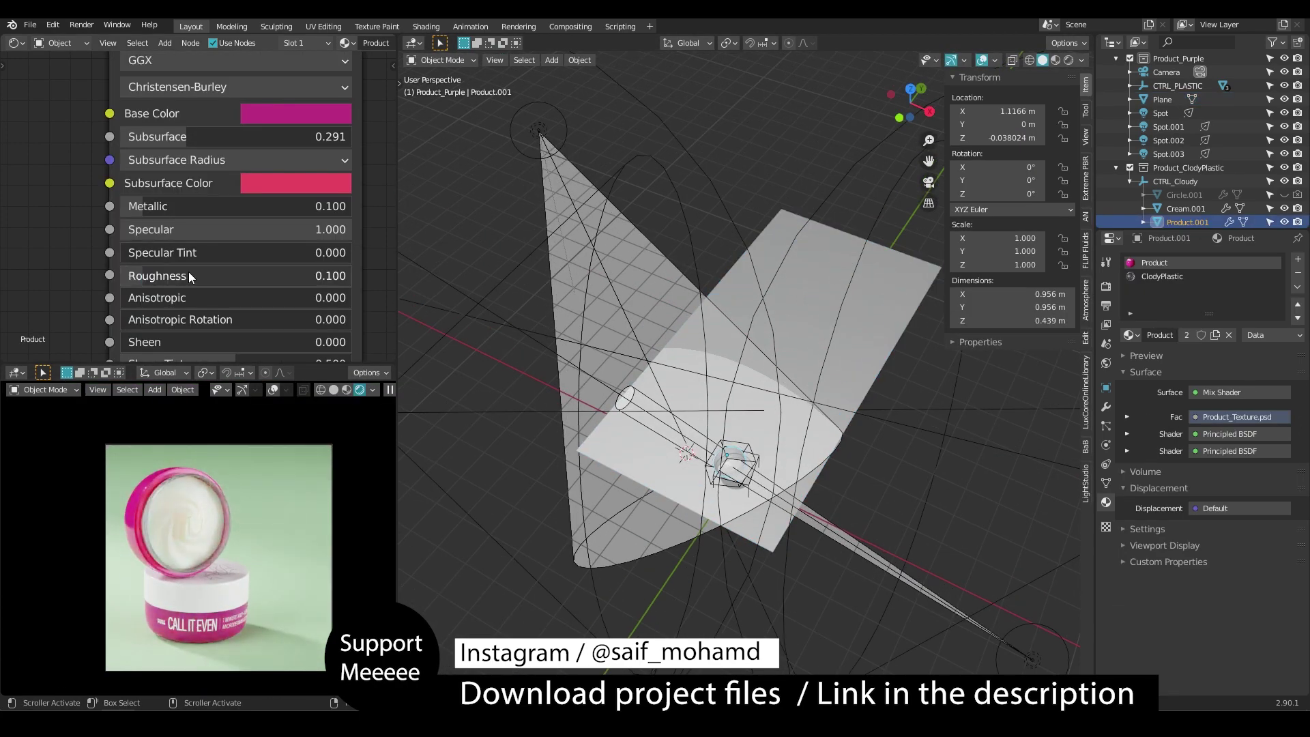
scroll(205, 239, down, 4)
key(ctrl+s)
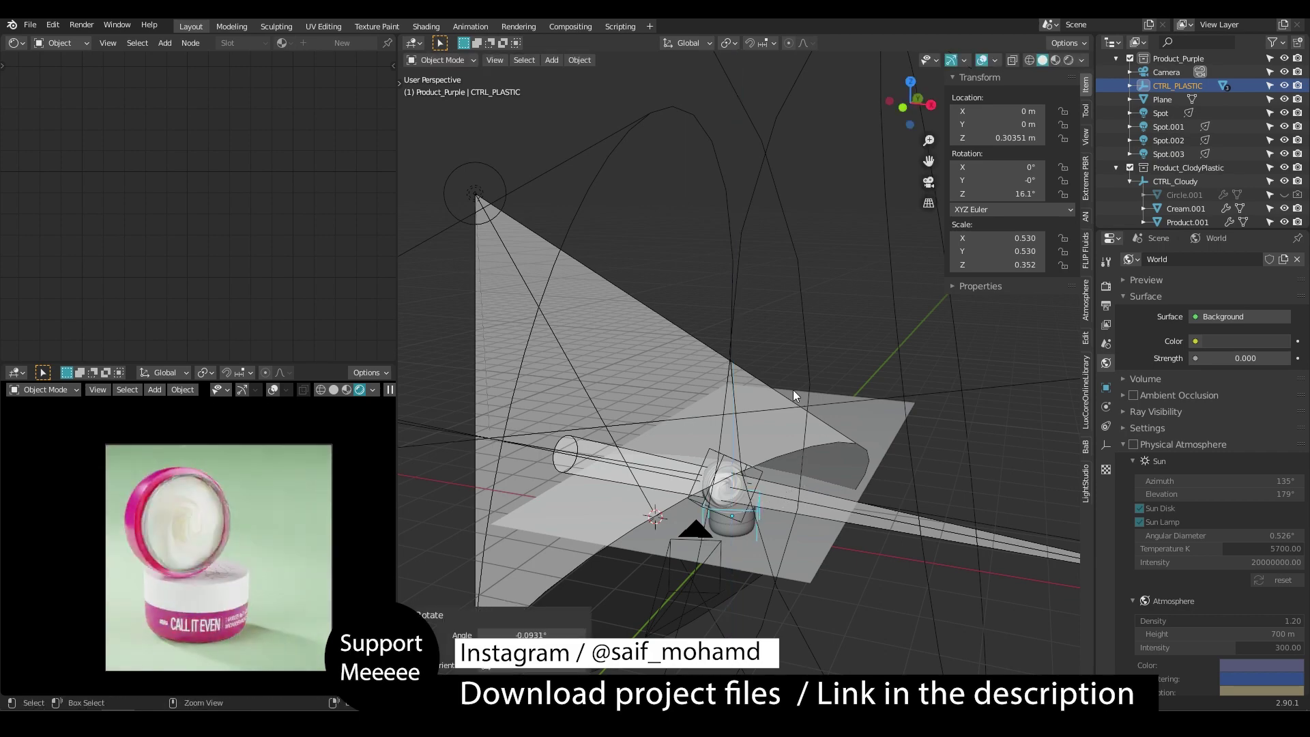
Set the Spot light's power to 10000 W and reposition it so its cone falls near the jars
middle_drag(792, 390, 739, 408)
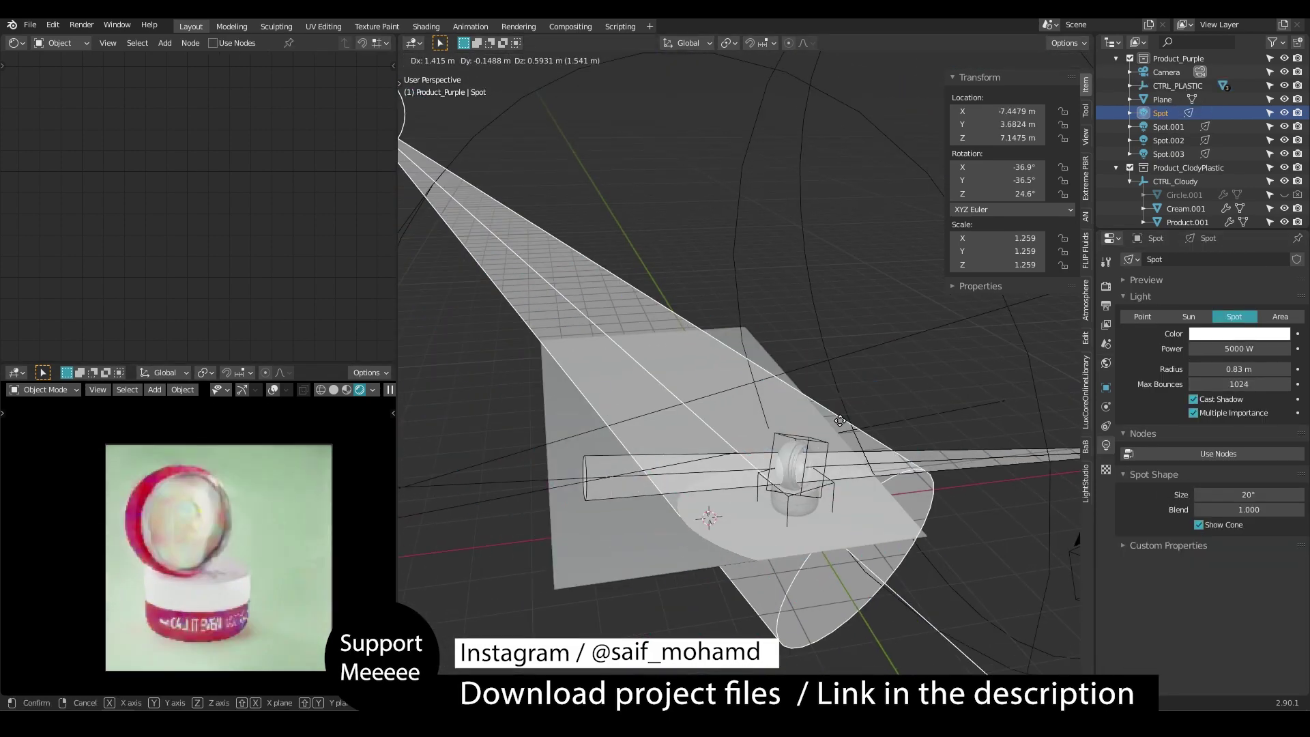
key(Return)
key(g)
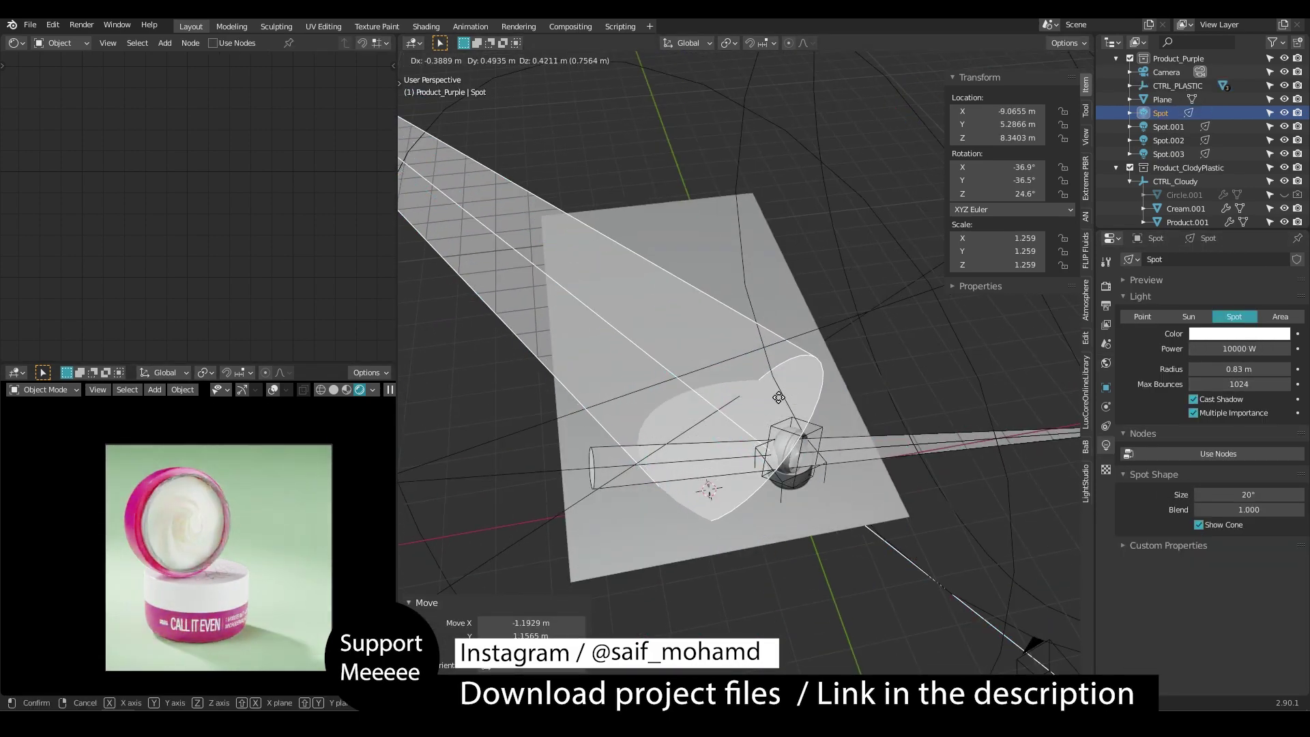
click(910, 424)
key(g)
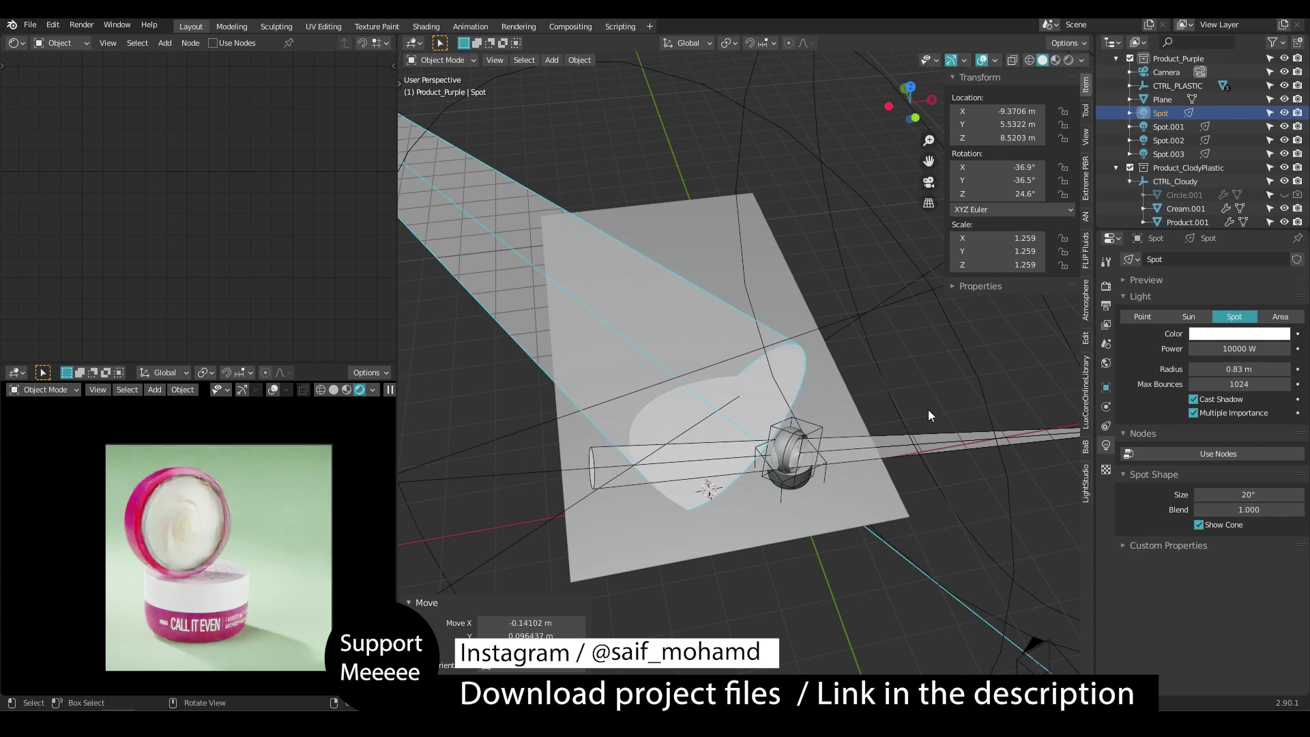
click(988, 460)
Scale the Spot light to about 1.675 and move its cone over the jars
key(s)
key(g)
click(842, 554)
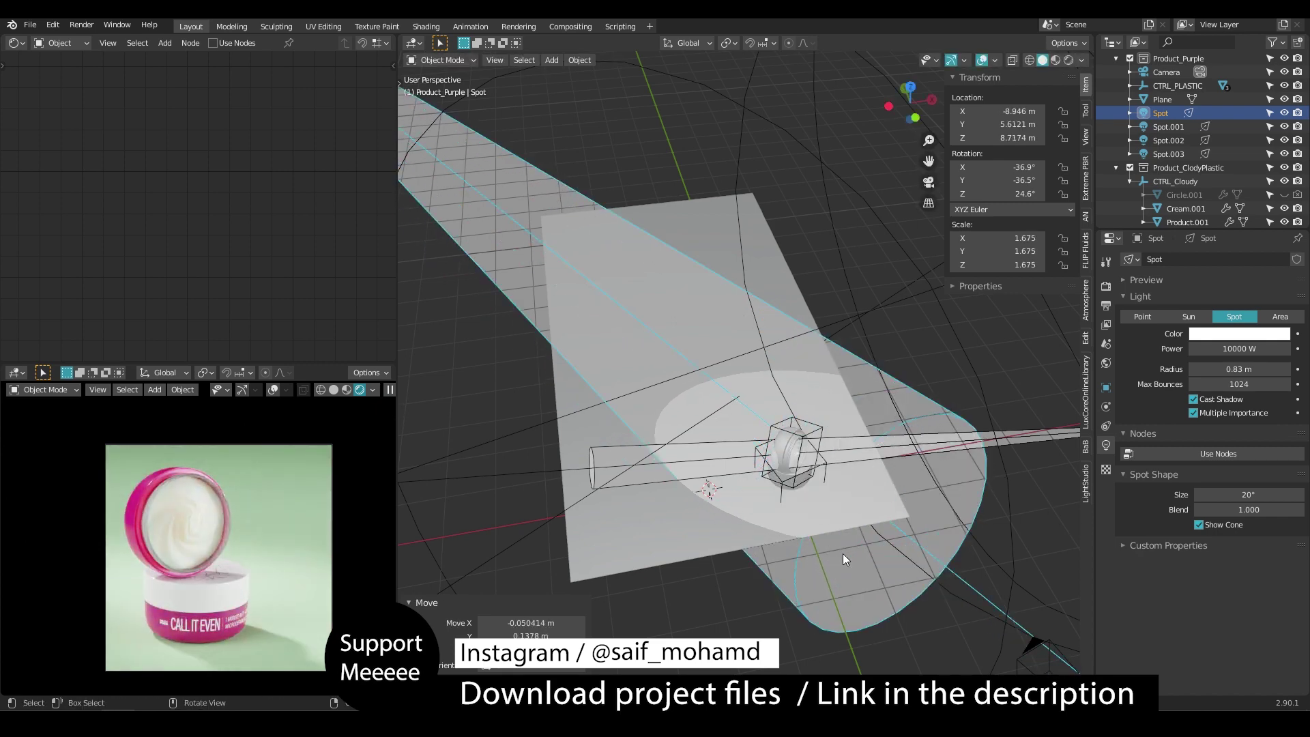
Rotate the Spot light to about -33.9°, -35.2°, 21.6° and fine-tune its position above the background plane
middle_drag(842, 554, 895, 498)
key(r)
click(900, 481)
key(g)
click(901, 466)
key(g)
click(892, 469)
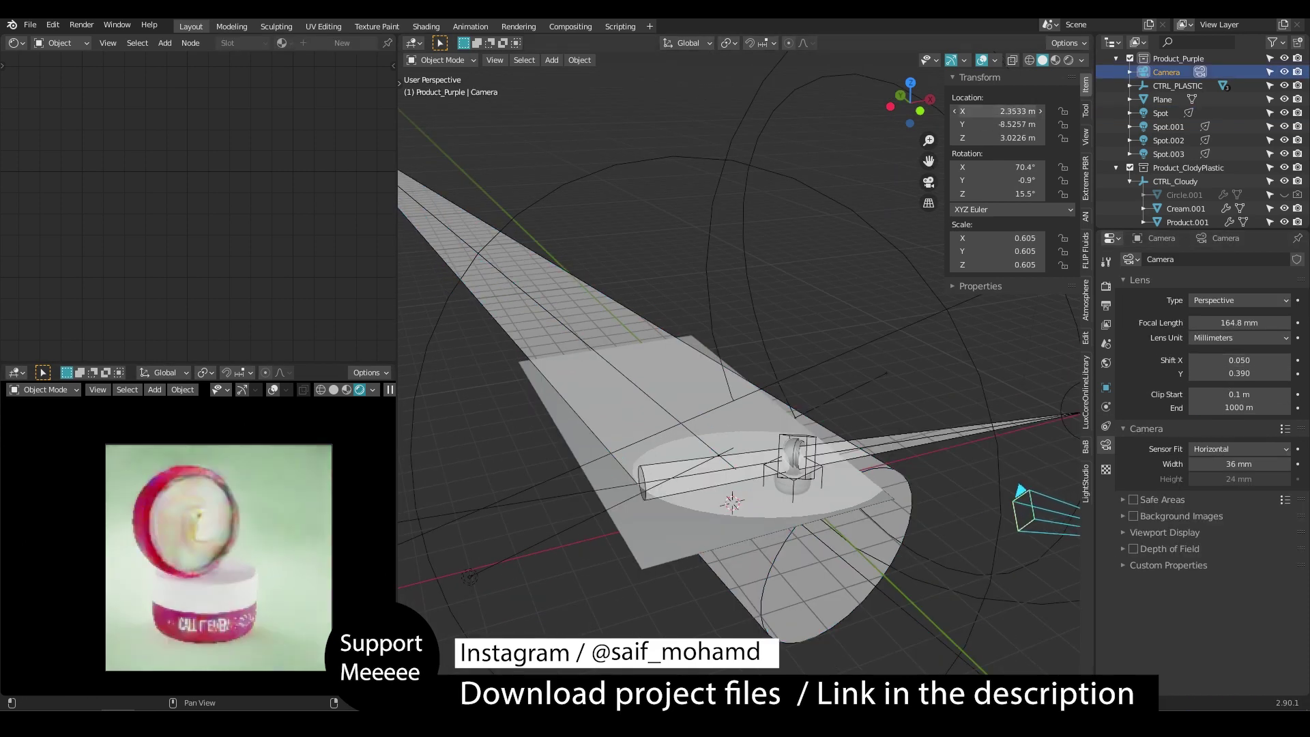
drag(997, 194, 1013, 194)
right_click(1013, 193)
key(r)
key(z)
key(z)
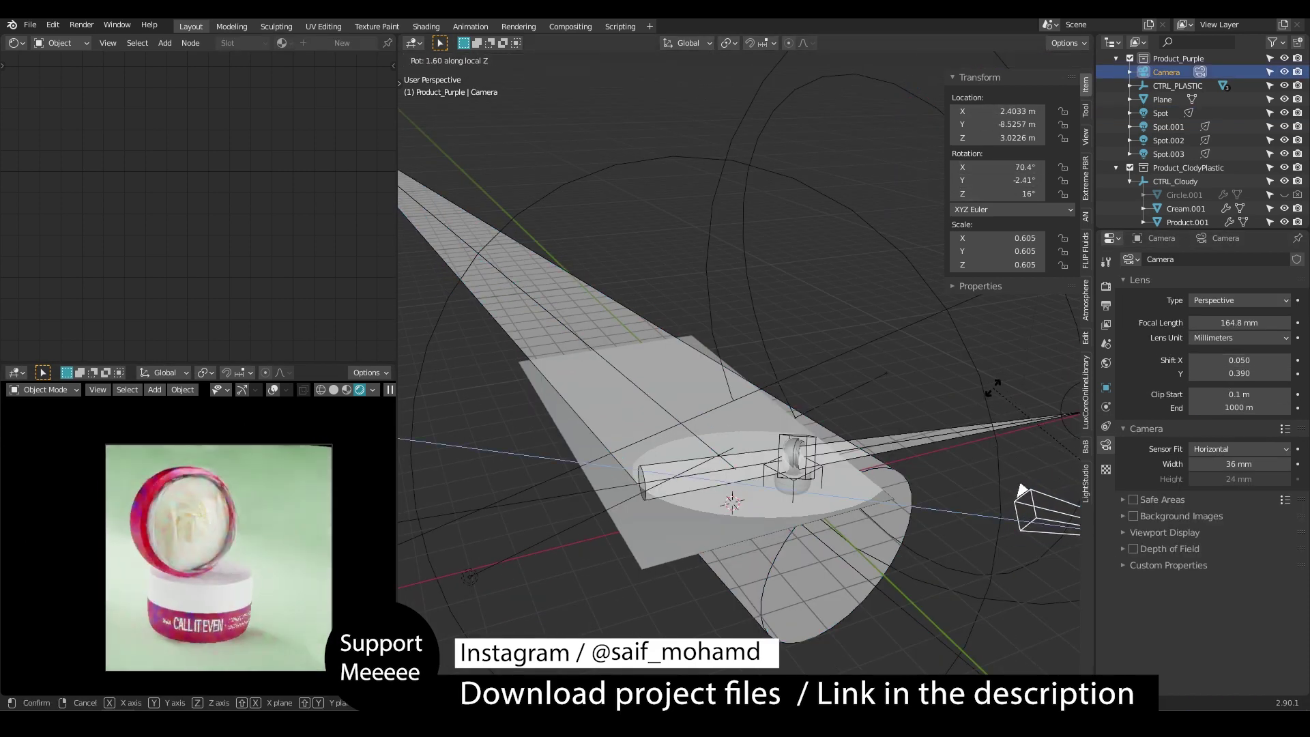
right_click(988, 386)
Enable the camera's safe areas with center-cut guides, preview the camera view with materials and save the file
click(1106, 286)
click(1102, 447)
click(1134, 501)
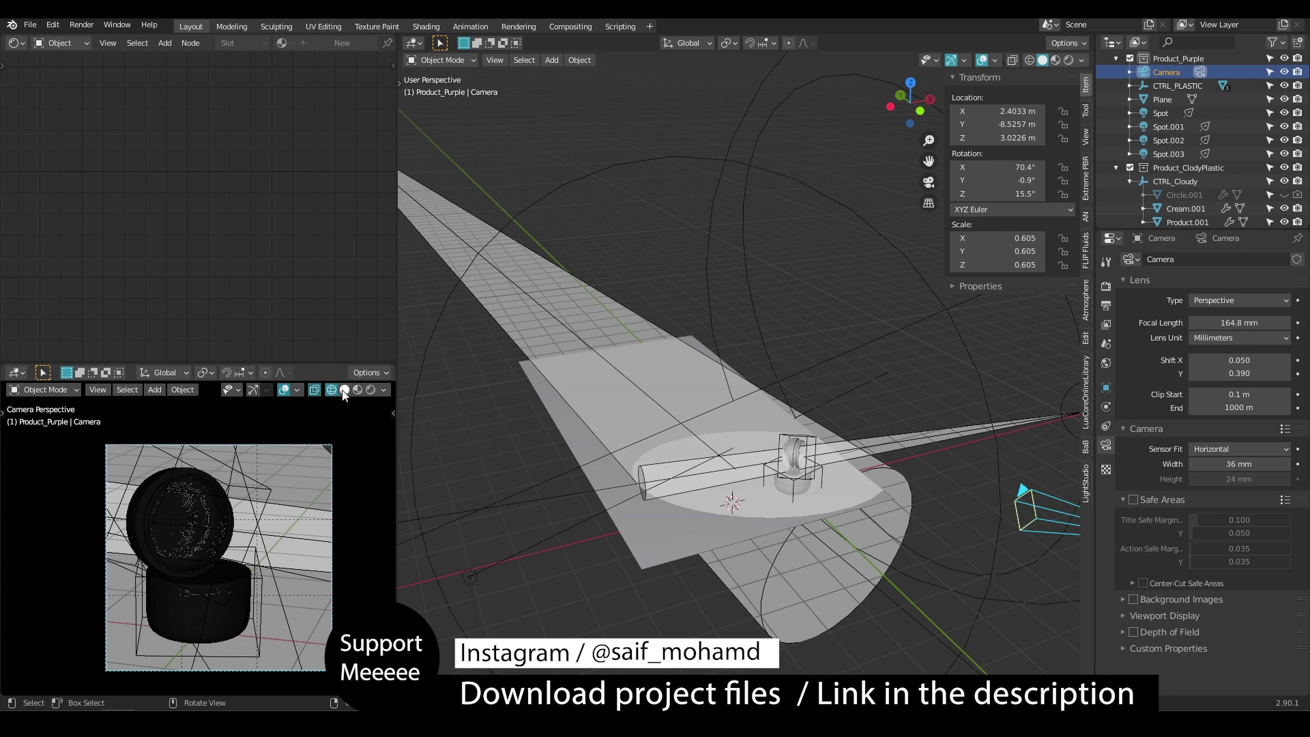
click(357, 389)
key(ctrl+s)
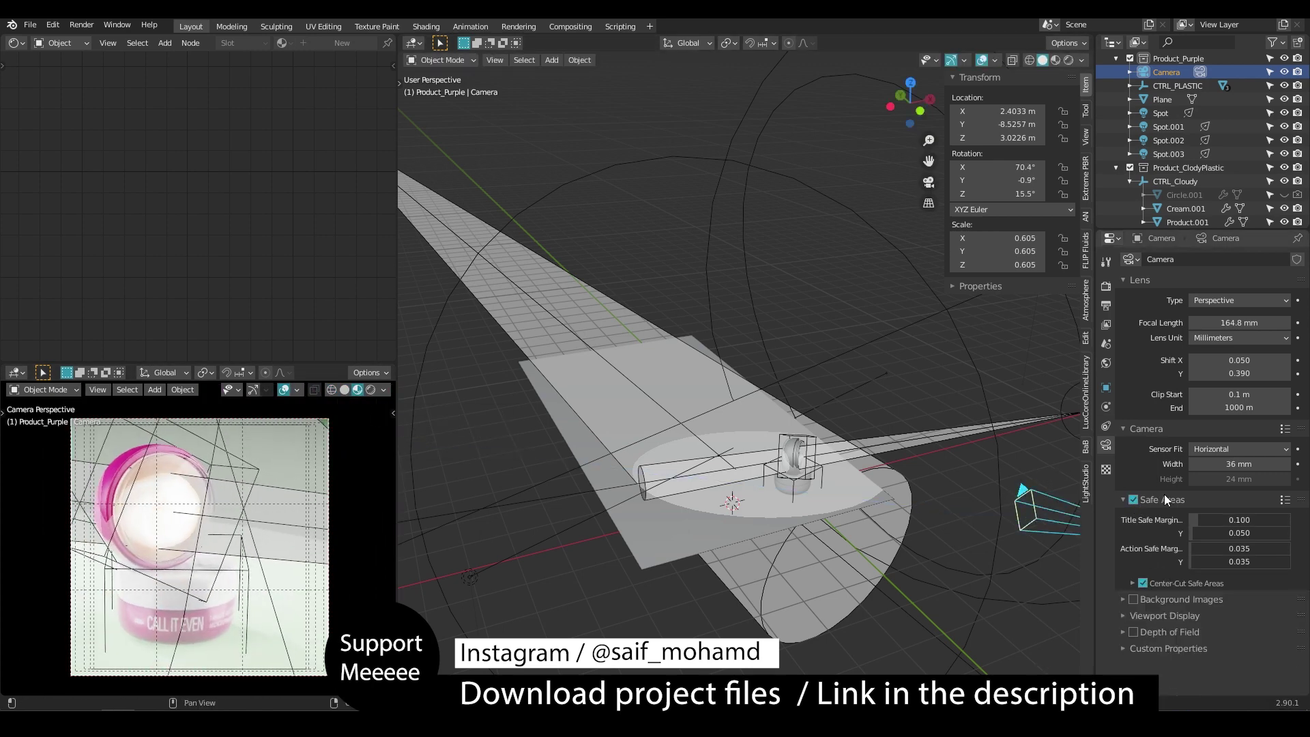
Turn on the camera's Thirds and Center composition guides
click(1164, 615)
scroll(1193, 570, down, 6)
scroll(957, 563, down, 2)
Roll the camera about its local Z axis to a rotation of about -1.69° in Y and 15.8° in Z
key(r)
key(z)
key(z)
click(958, 563)
middle_drag(957, 564, 938, 554)
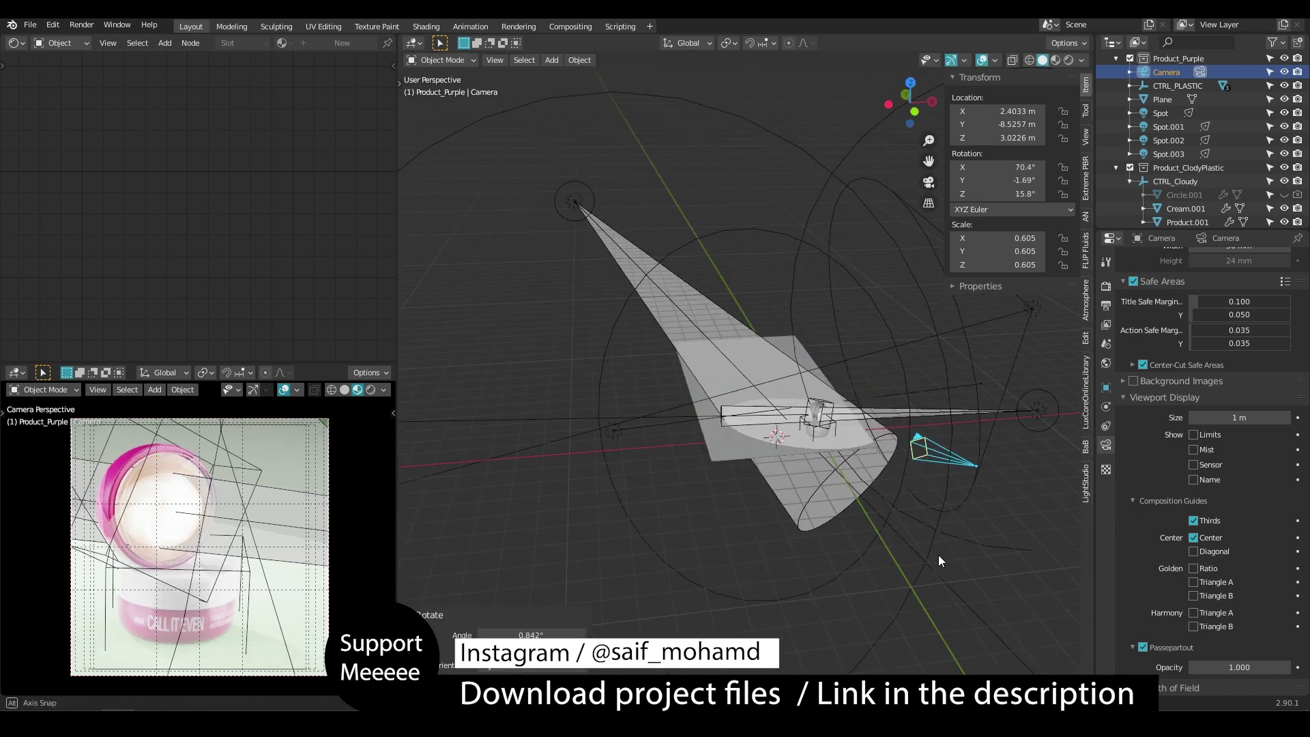
Hide the overlays in the camera view and show it in rendered shading
key(alt+shift+z)
shift+middle_drag(263, 573, 263, 578)
click(370, 390)
Roll the camera back about its local Z axis to a rotation of about -0.618° in Y and 15.4° in Z
key(r)
key(z)
key(z)
click(886, 625)
middle_drag(886, 624, 826, 600)
key(r)
key(z)
key(z)
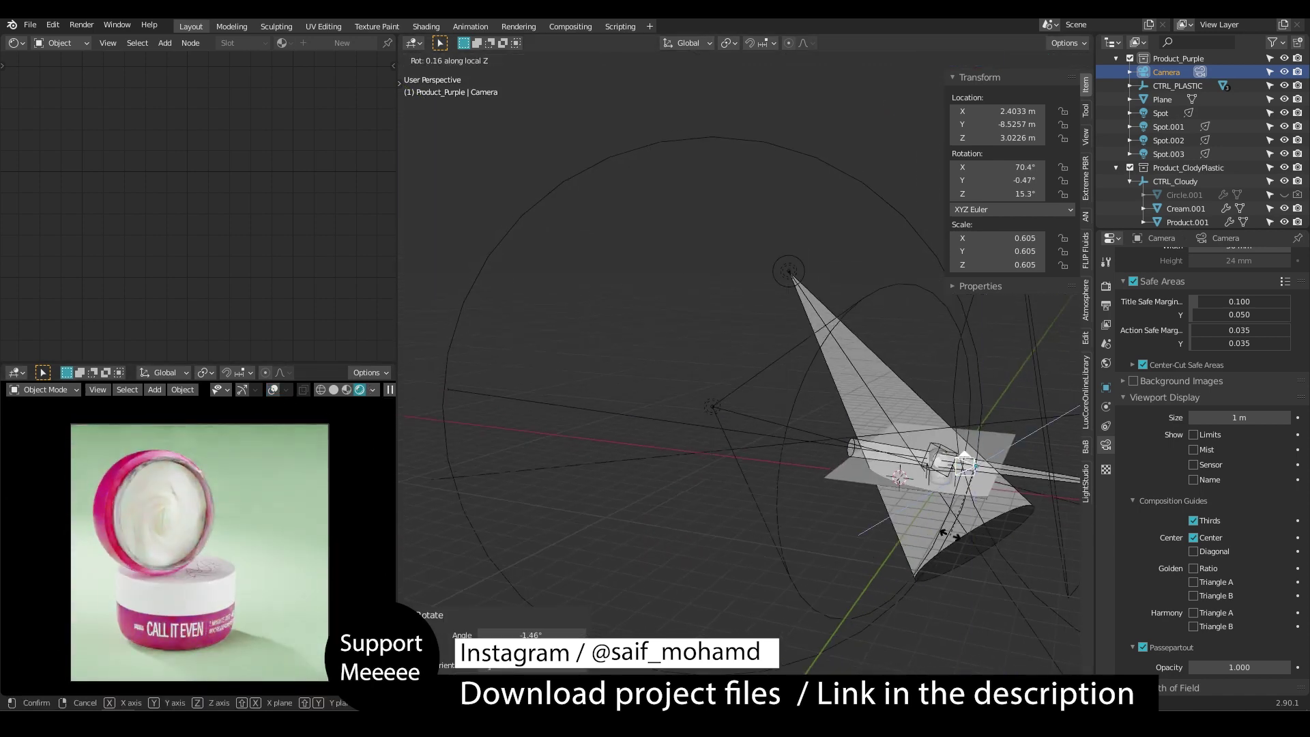
click(948, 537)
Switch the camera view to solid shading, render the image and close the render window
scroll(300, 539, down, 2)
click(334, 389)
scroll(1201, 382, up, 8)
click(1106, 286)
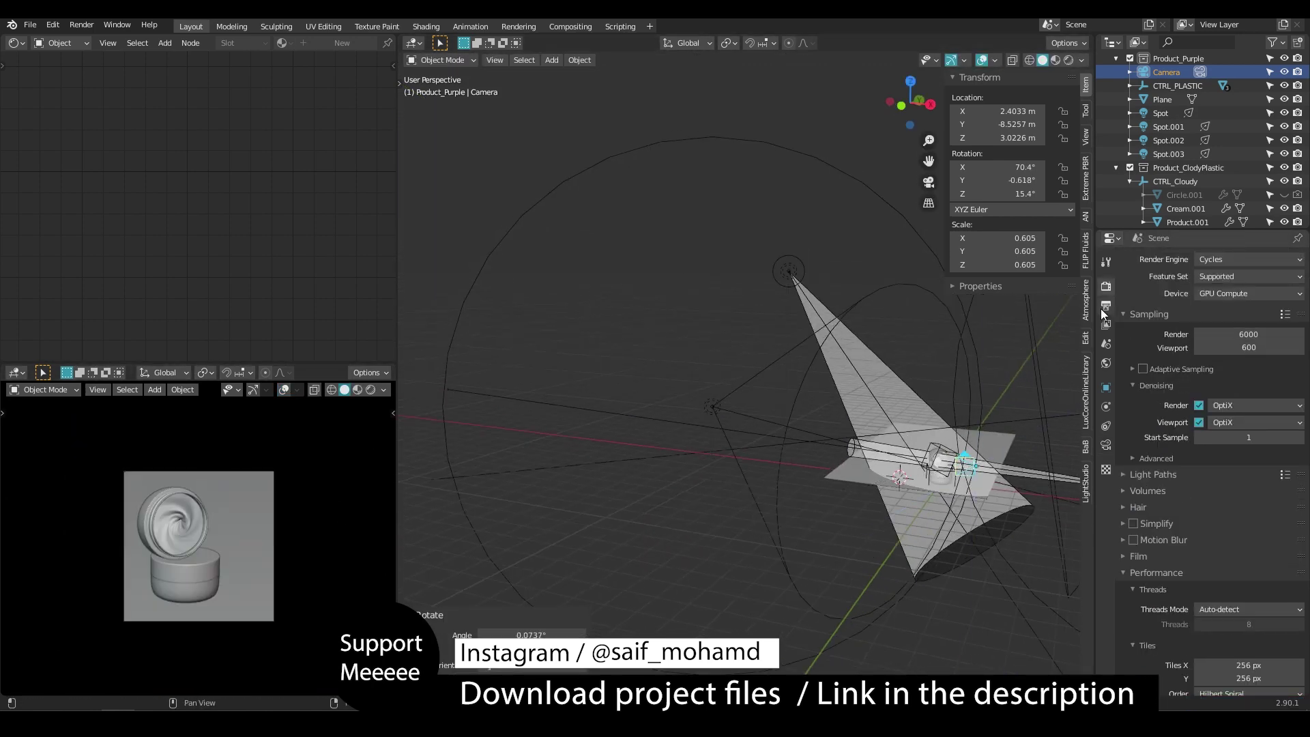
click(1106, 305)
click(81, 25)
click(95, 41)
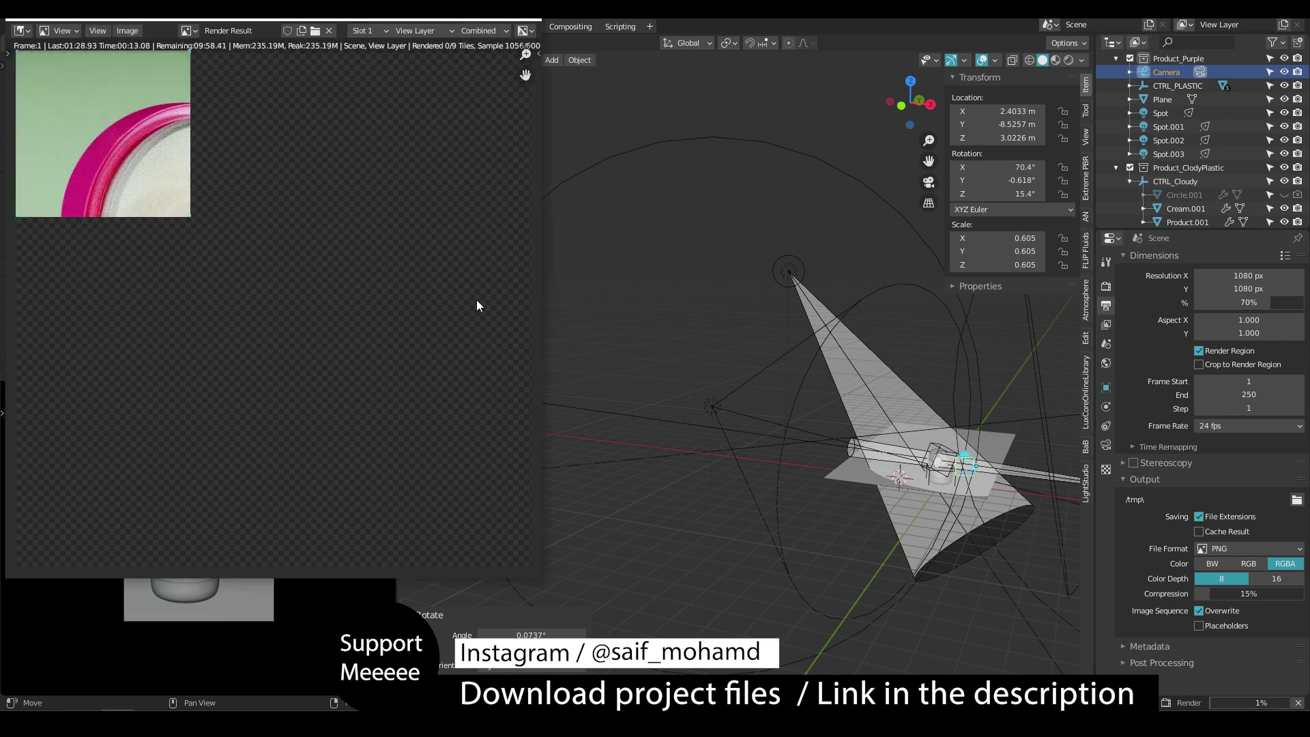
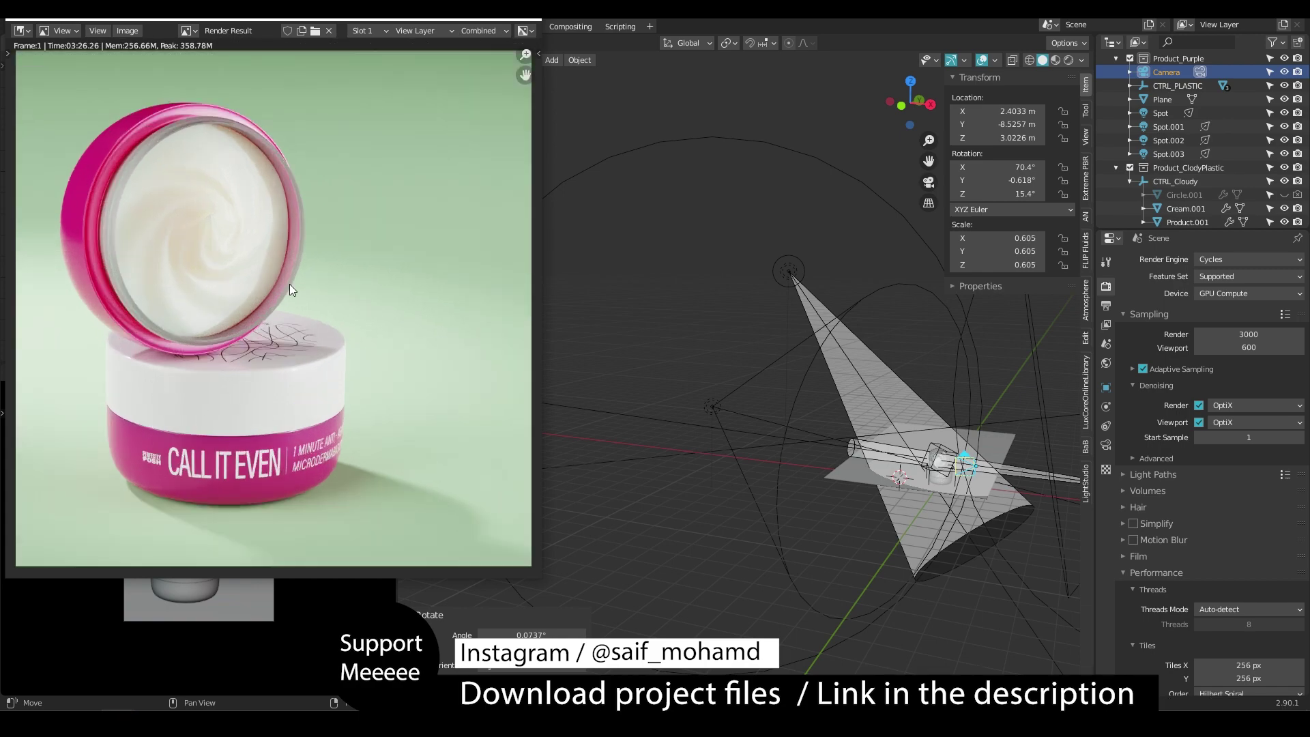
click(530, 20)
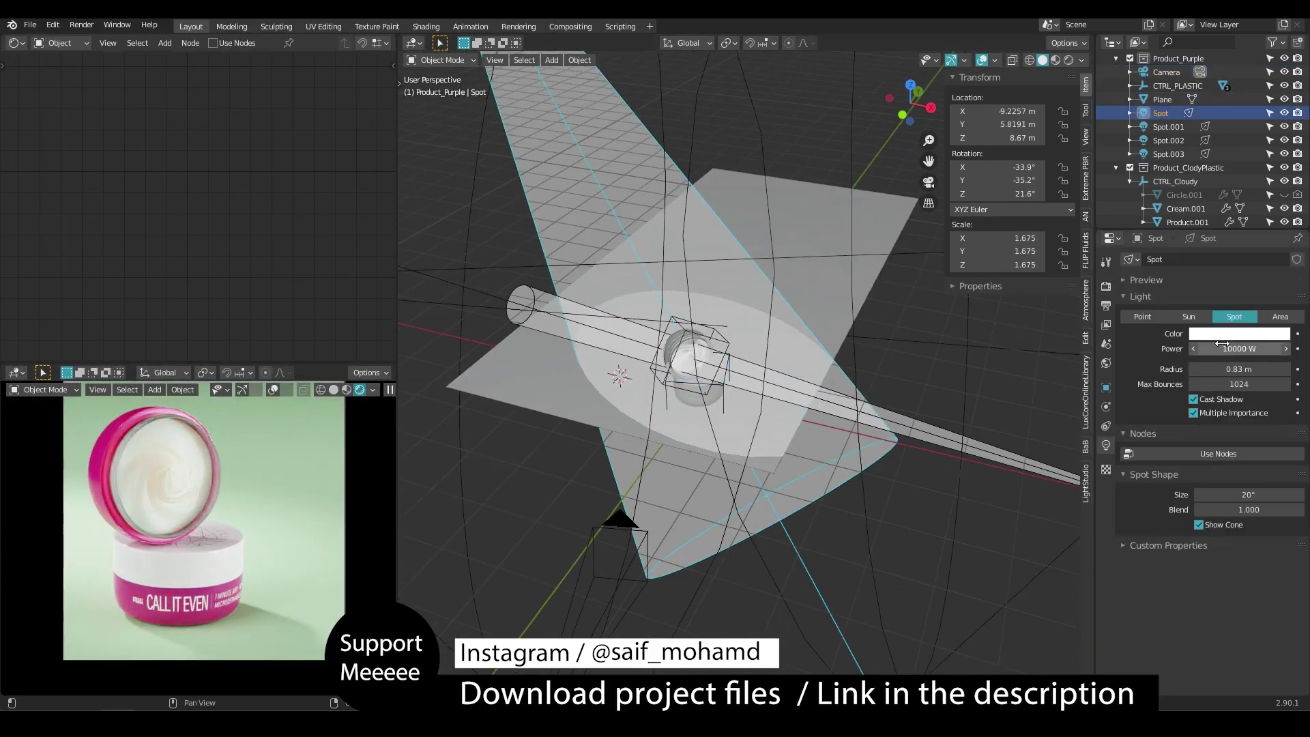
Add a disk-shaped Area light, place it behind the jars and scale it to about 5.496
middle_drag(805, 260, 816, 297)
scroll(816, 296, down, 3)
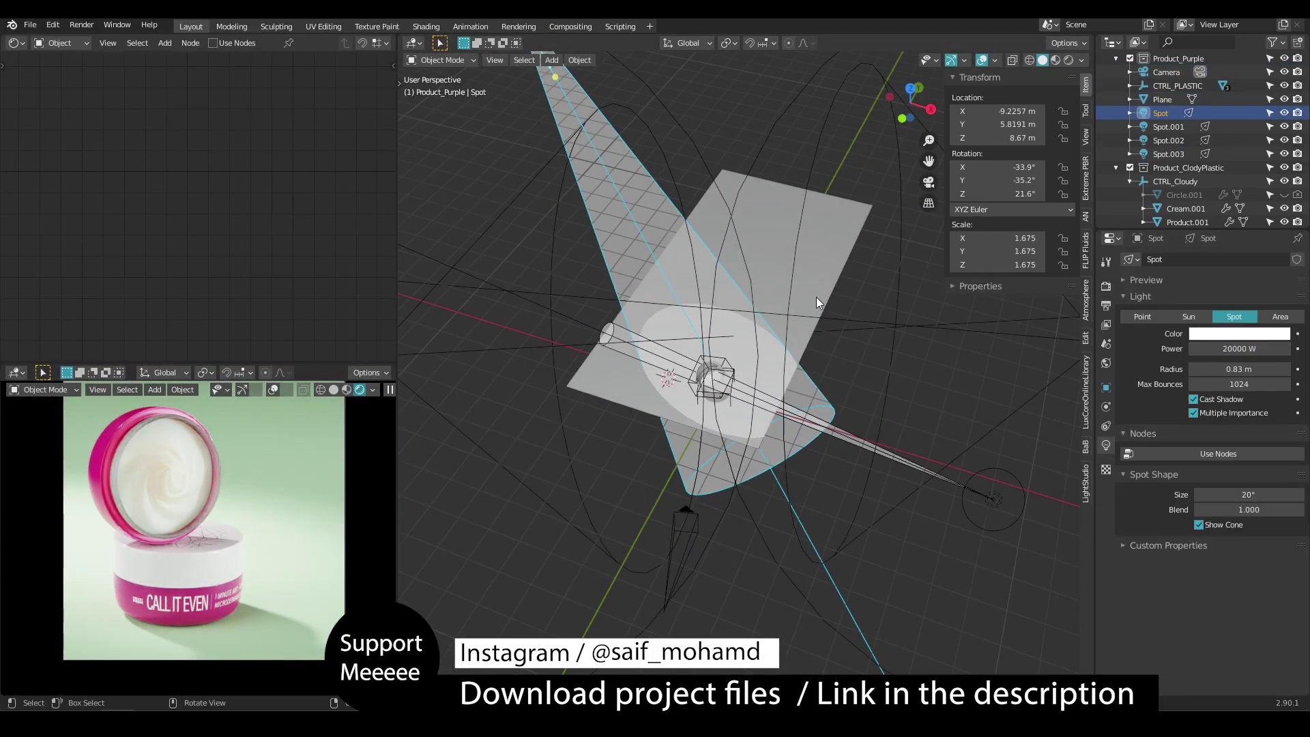
key(shift+a)
click(1239, 369)
click(1221, 413)
key(KP_7)
key(g)
key(s)
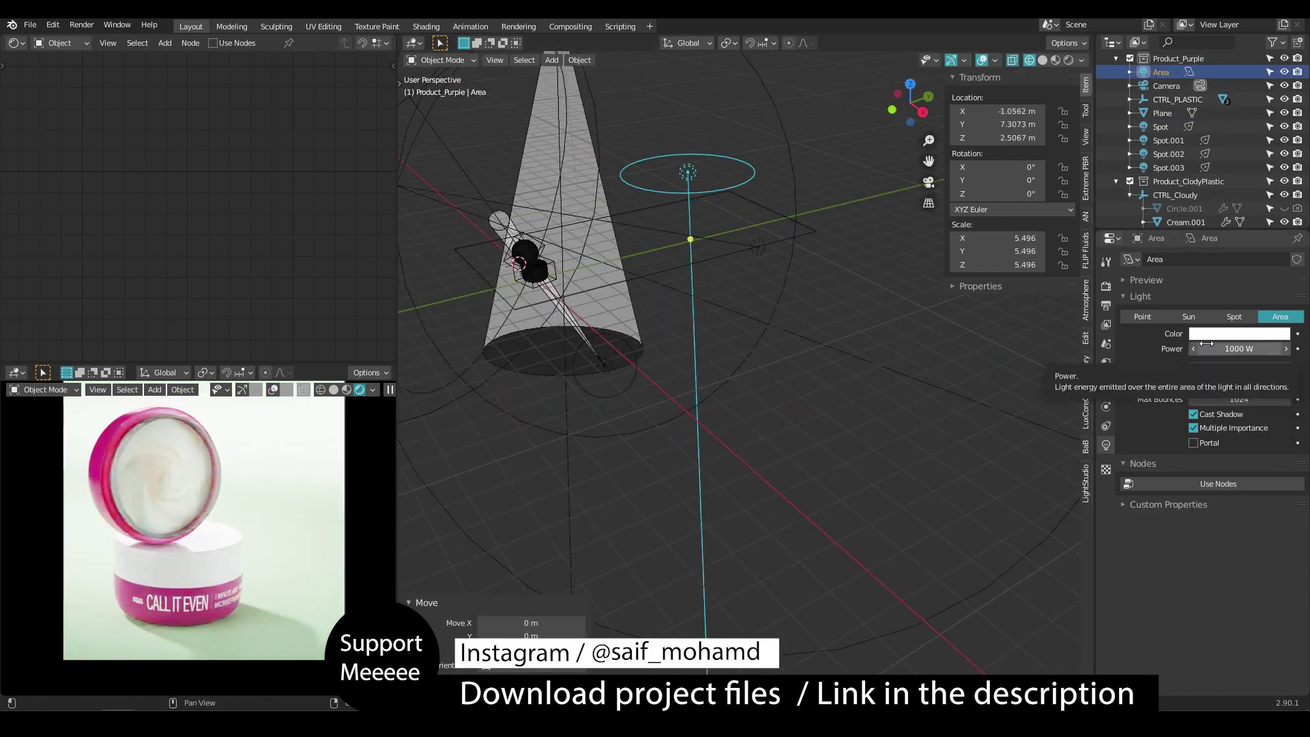
Set the Area light's power to 700 W and, from the top view, enlarge it to a scale of about 7.825
key(KP_7)
key(s)
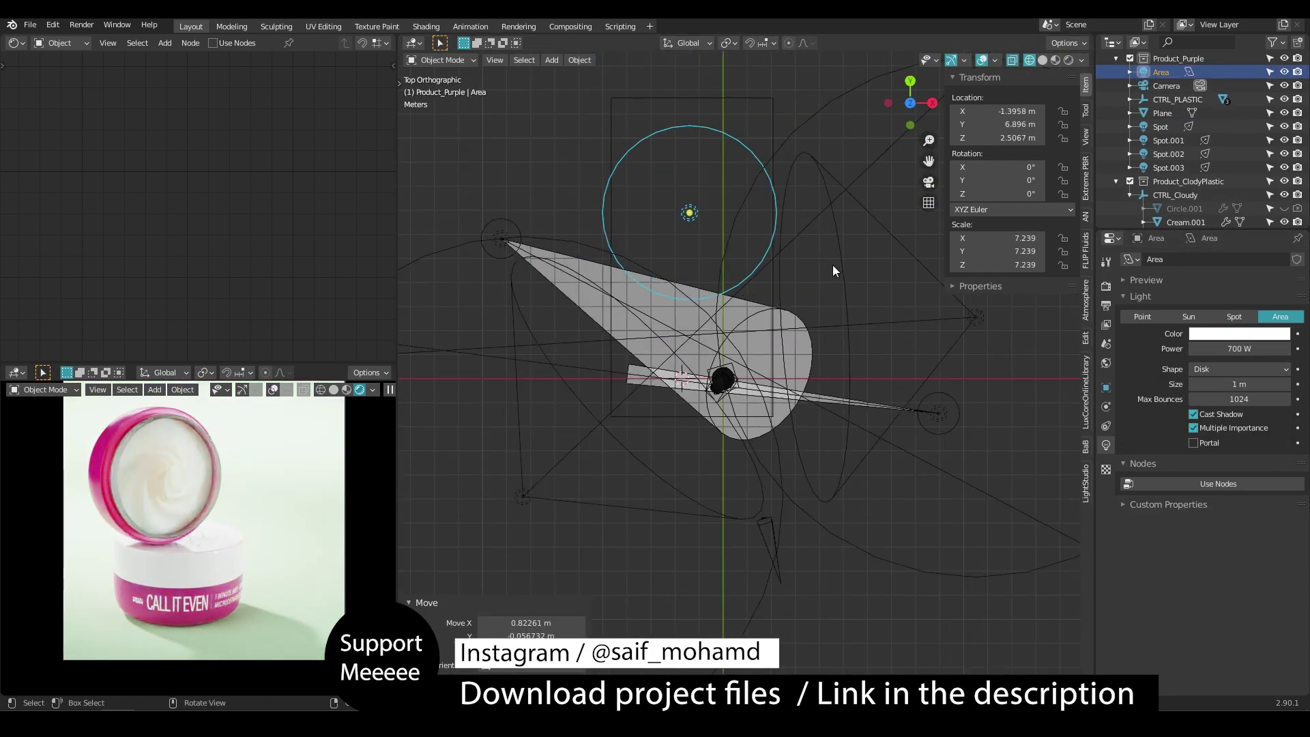
click(775, 269)
key(g)
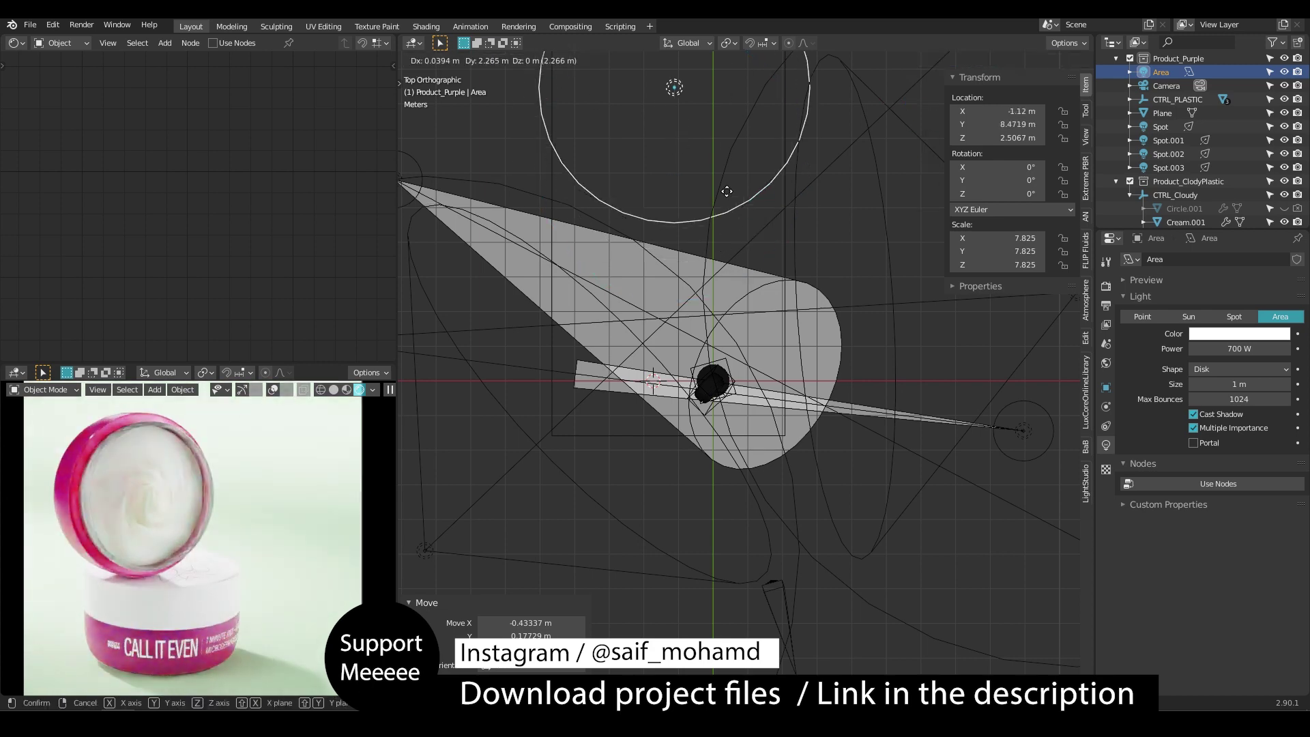
right_click(656, 290)
Tilt the Area light about -30.6° around X and move it about 2.1 m along Y, away from the jars
middle_drag(657, 290, 750, 382)
key(r)
key(x)
key(g)
key(y)
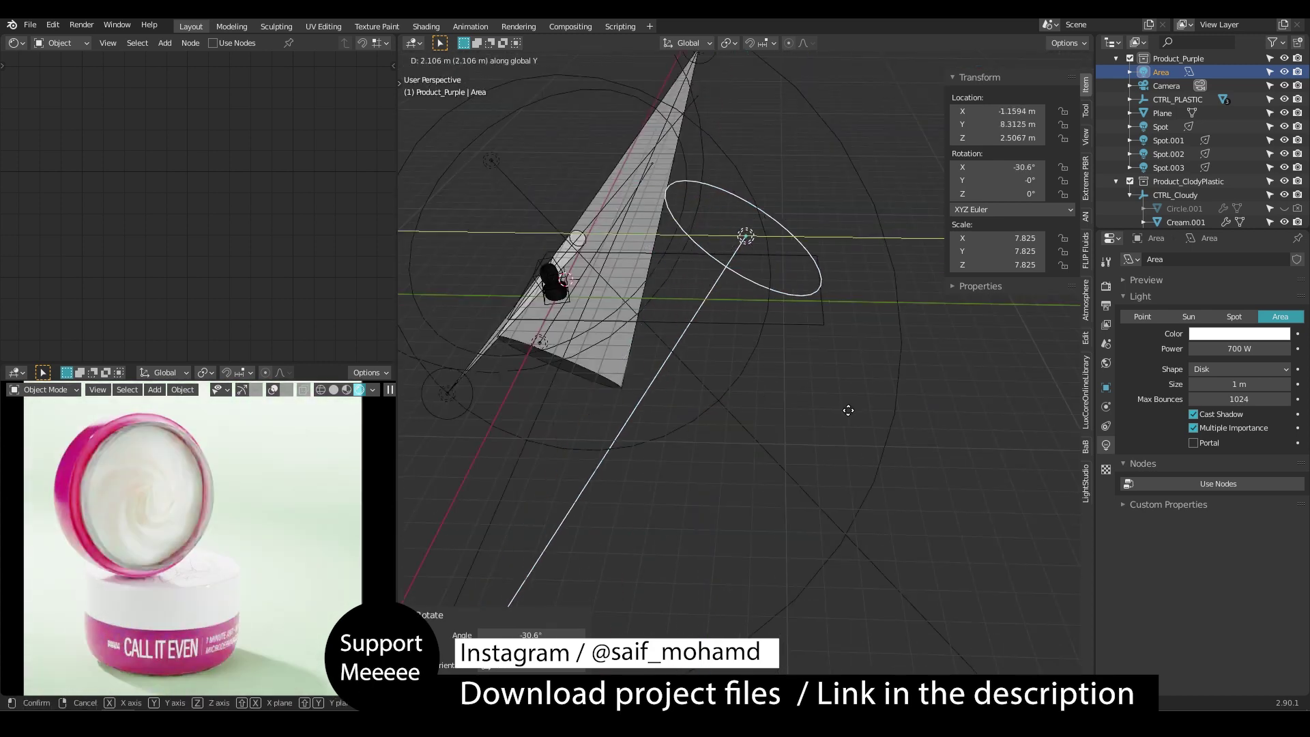
click(852, 406)
key(g)
key(y)
right_click(976, 400)
Lower the power of the Area light behind the jars
double_click(1202, 348)
key(BackSpace)
text(3)
key(Return)
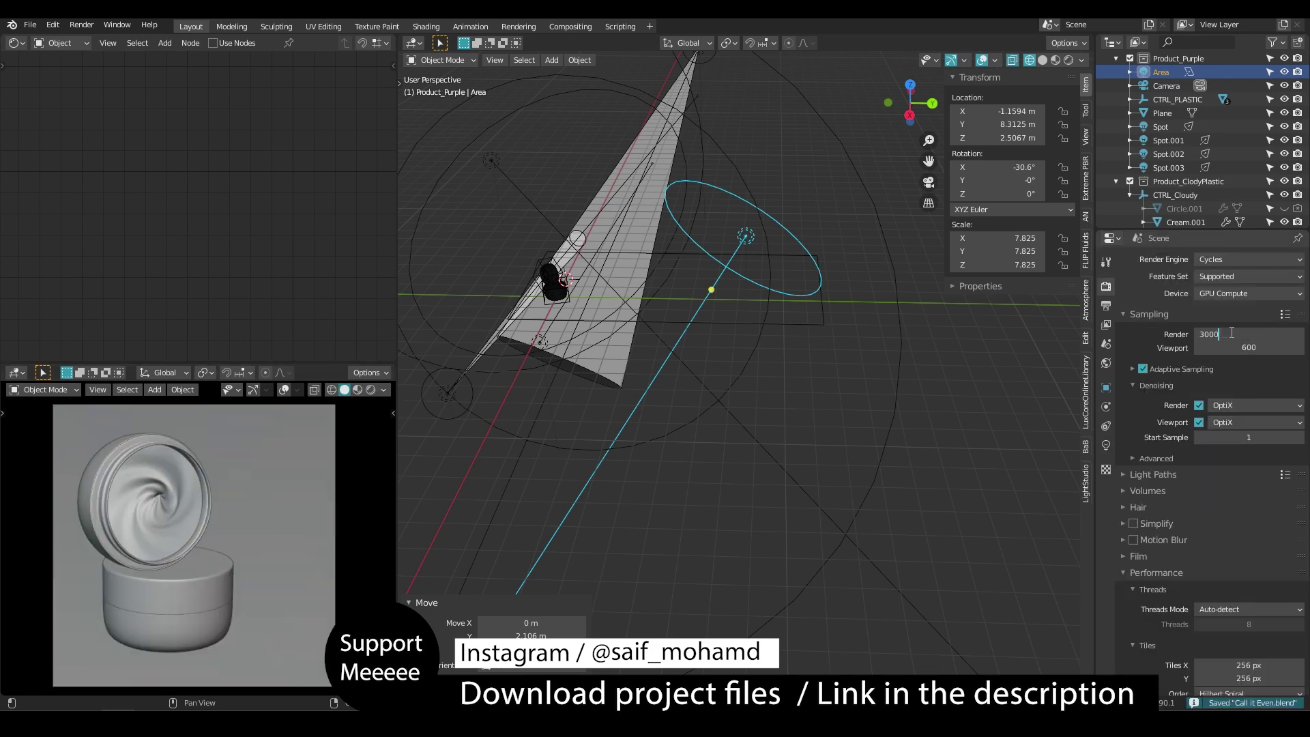
Set the render samples to 15000 and turn off adaptive sampling
key(Return)
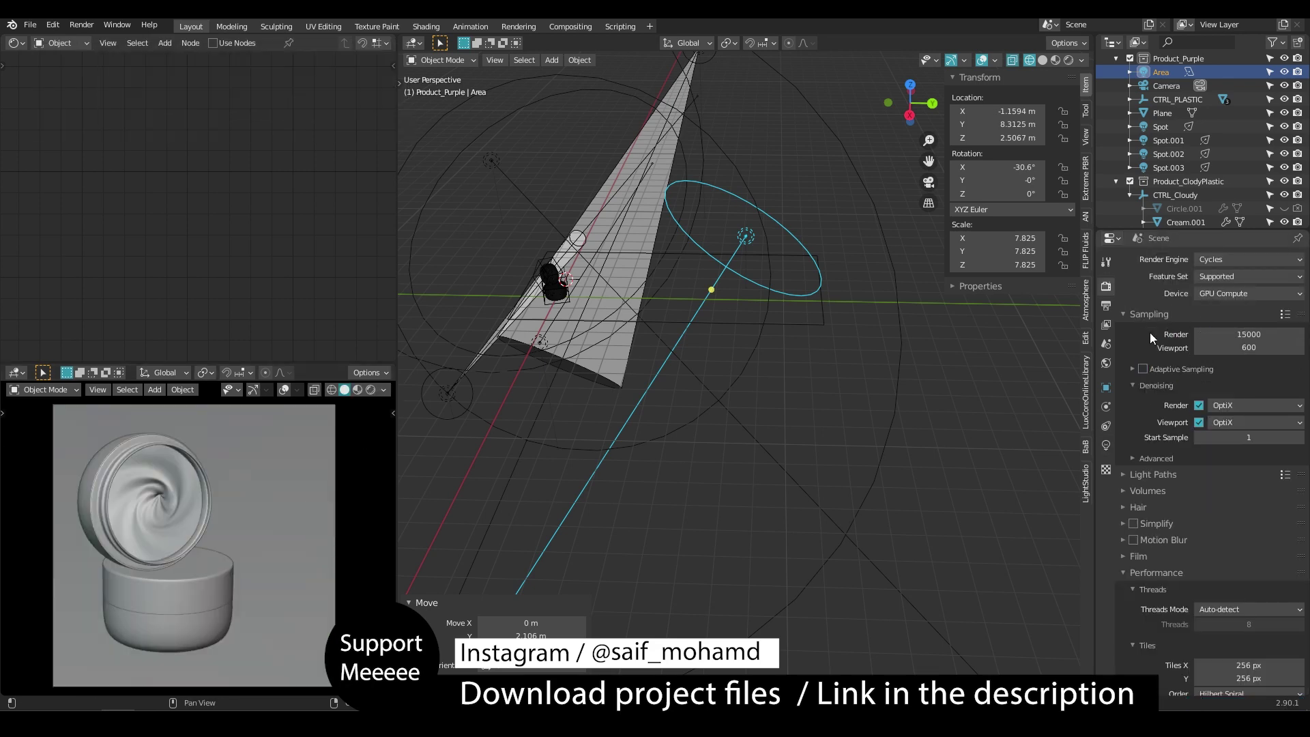
middle_drag(700, 328, 742, 340)
Switch the camera preview to rendered shading and set the Area light's power to 300 W
click(371, 390)
click(1106, 445)
double_click(1248, 348)
text(500)
key(Return)
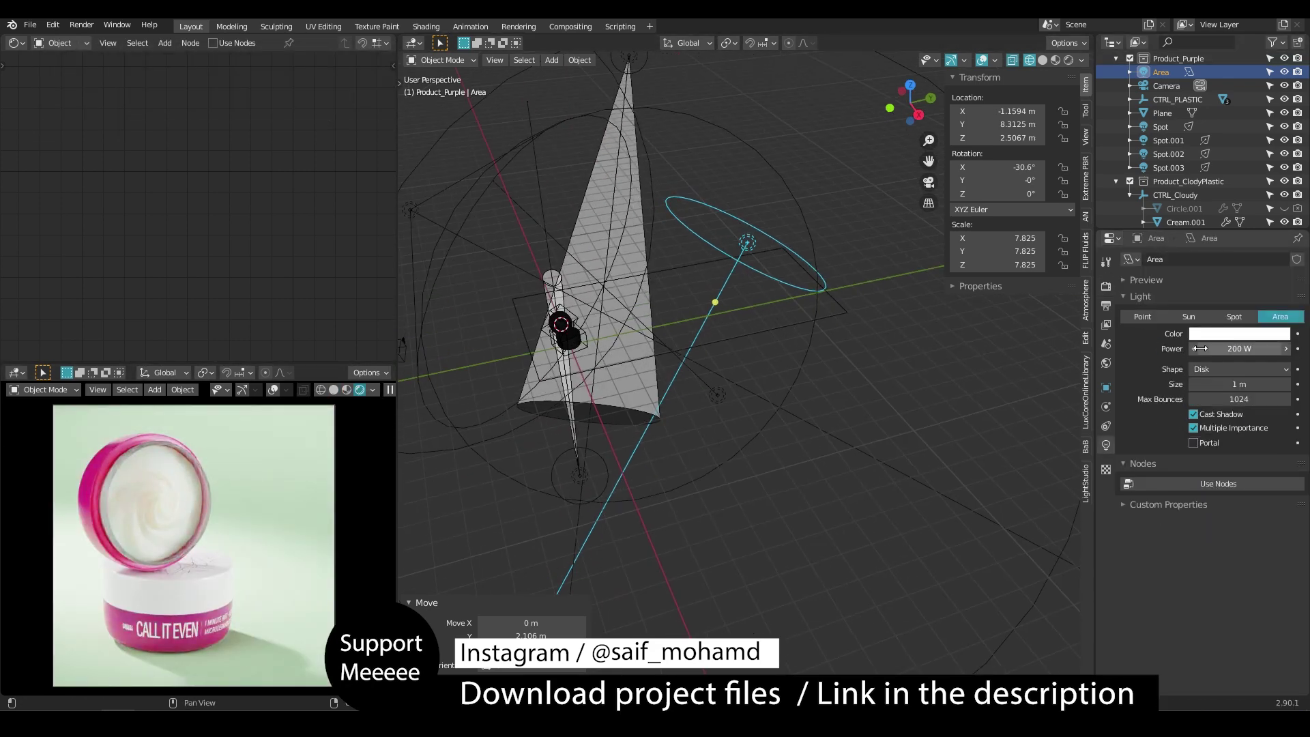
click(1106, 286)
scroll(1160, 478, down, 12)
click(1105, 445)
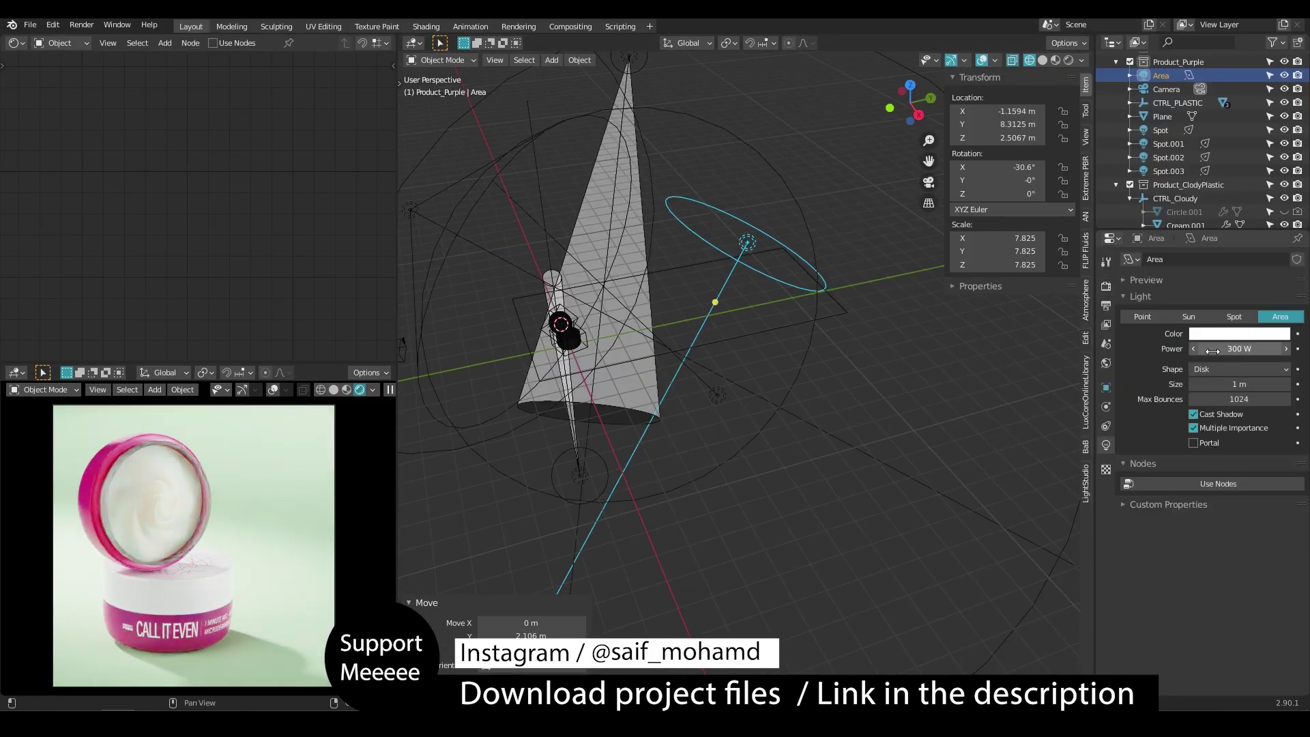
Select the background plane and open the base color of its BG material
click(693, 348)
click(1105, 502)
click(1228, 420)
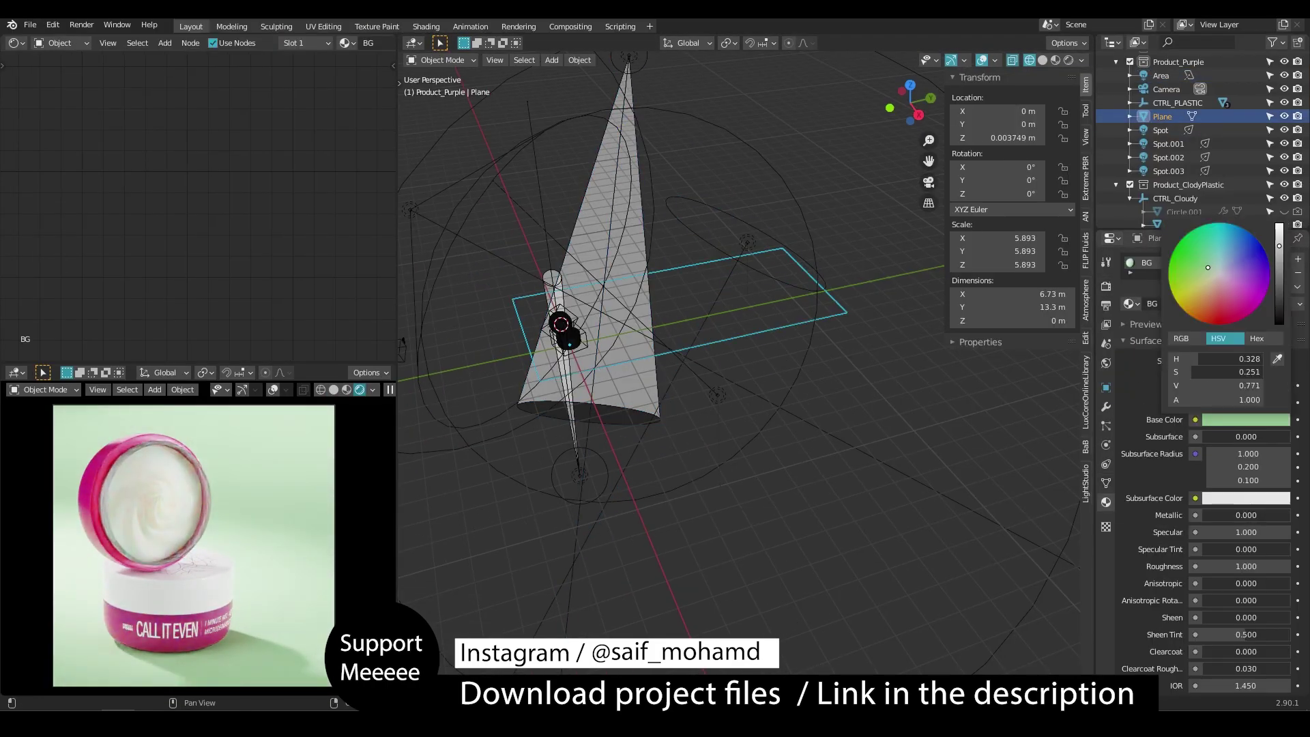
Move the Area light to about Y 7.31 m and Z 1.83 m, tilted about -18.2° around X, and scale it to about 8.237
click(747, 243)
middle_drag(805, 327, 771, 273)
key(g)
click(964, 308)
key(s)
click(977, 307)
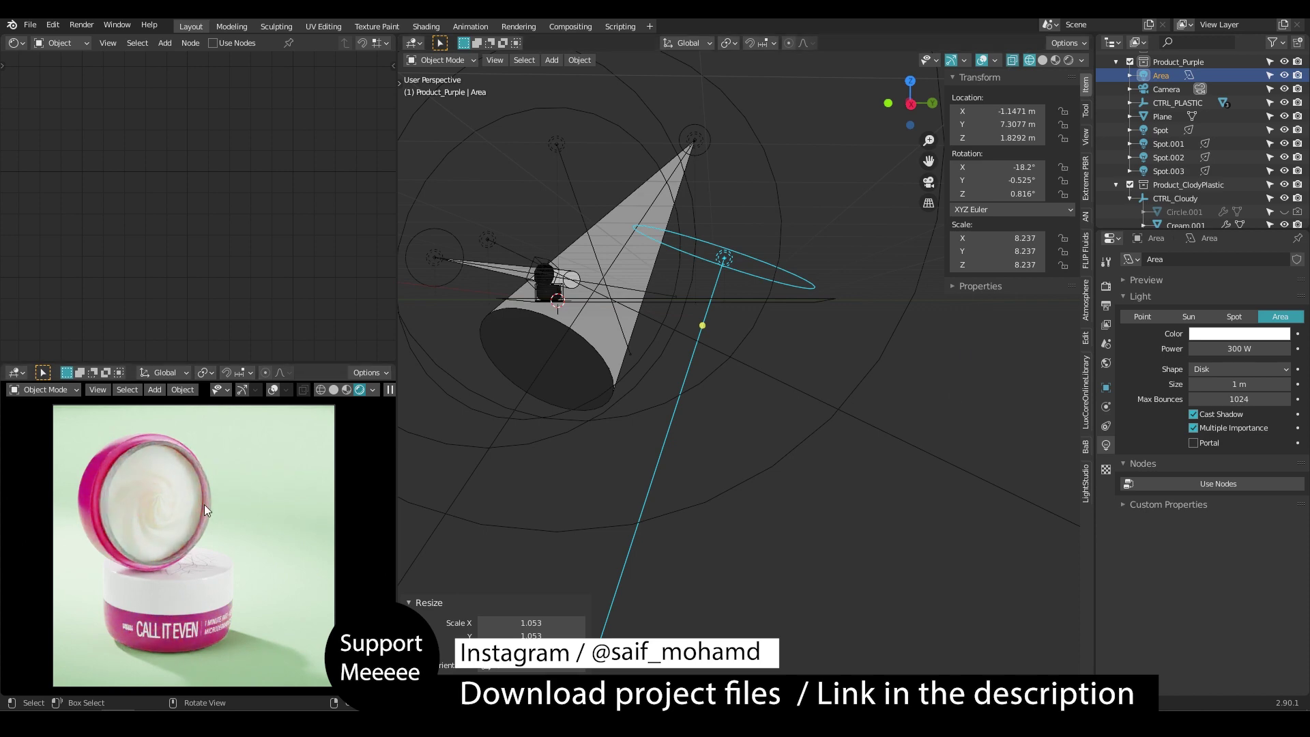
click(1105, 286)
middle_drag(723, 410, 768, 399)
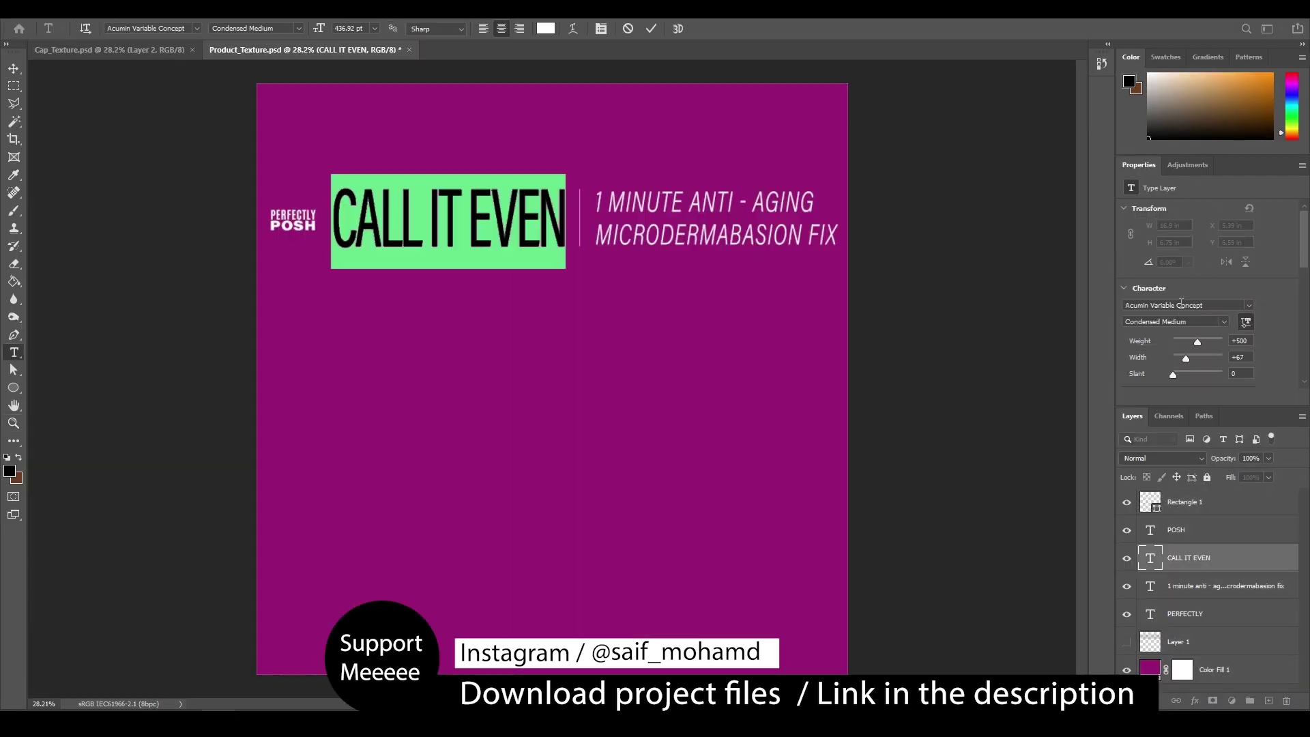
In Photoshop, change the CALL IT EVEN text's font to Bebas in the product and cap textures and save
click(1248, 283)
click(1109, 611)
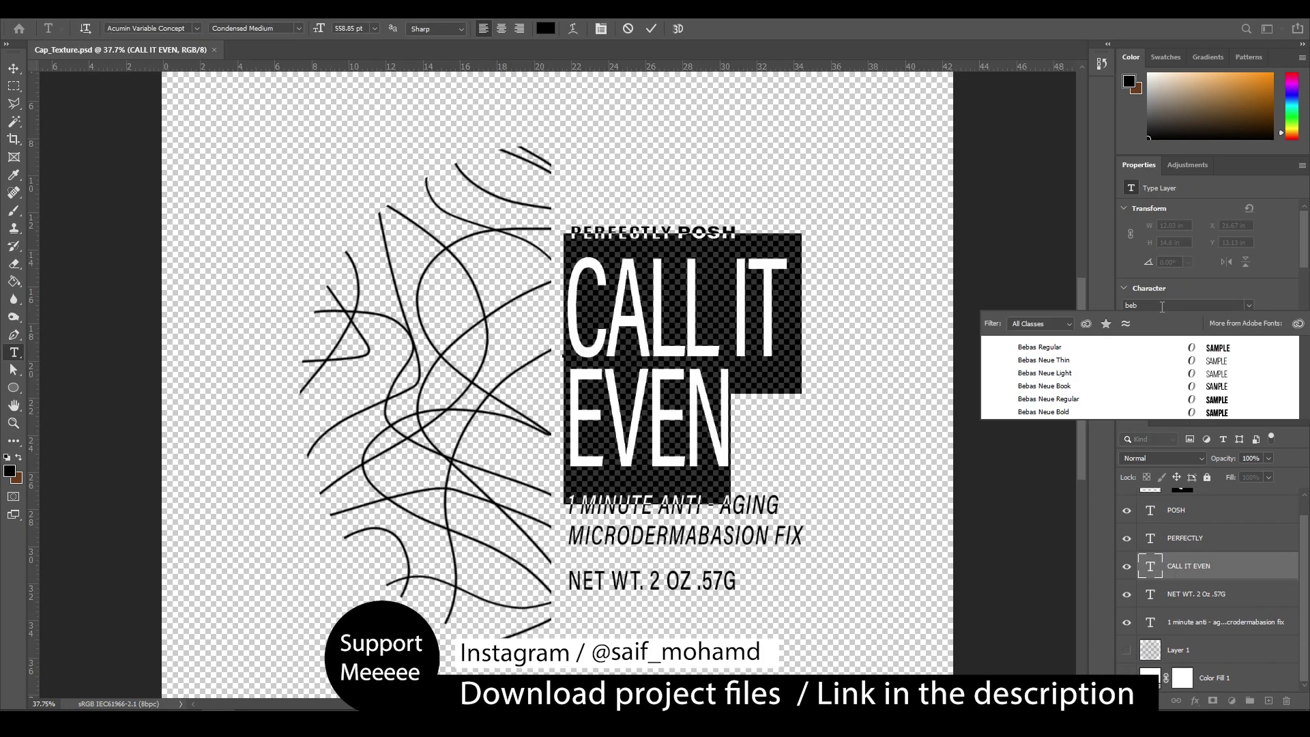
key(ctrl+s)
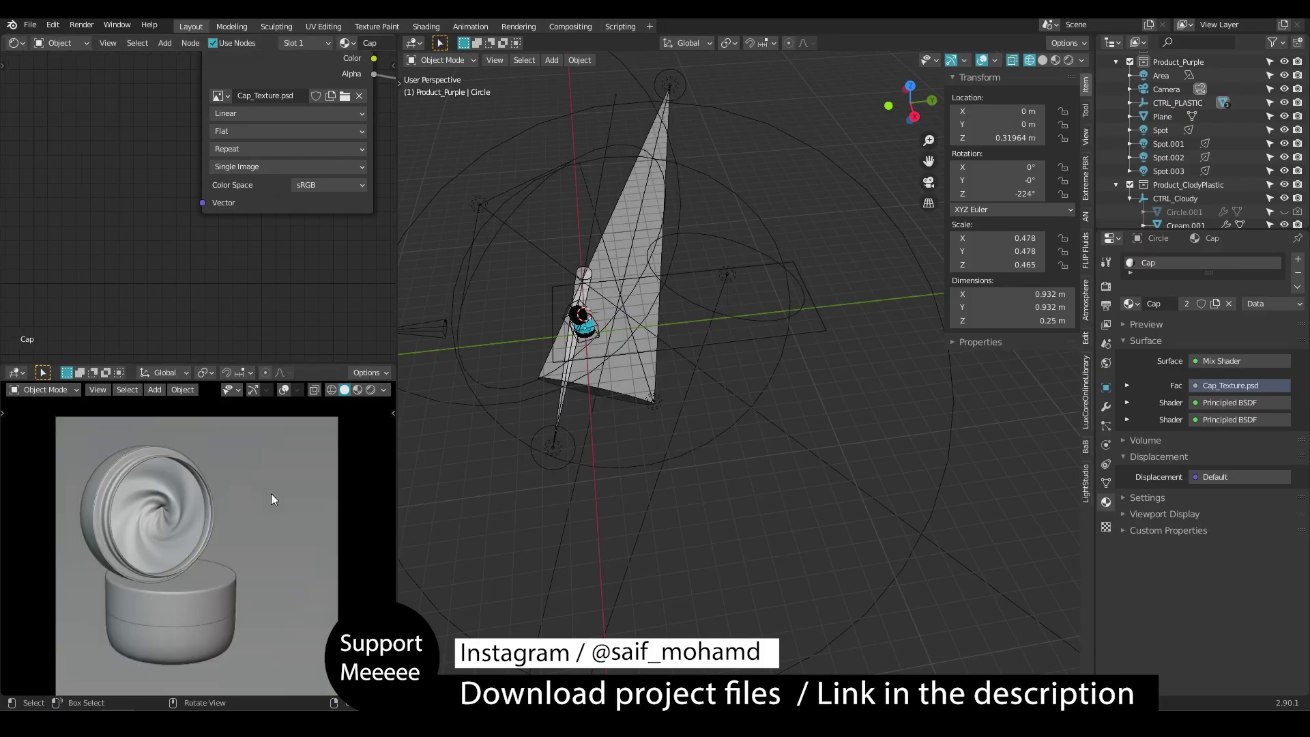
Switch to Blender and enable the diffuse, glossy and transmission light passes plus Environment, Shadow and Ambient Occlusion for the view layer
scroll(1175, 403, down, 3)
click(1160, 376)
scroll(1187, 368, up, 3)
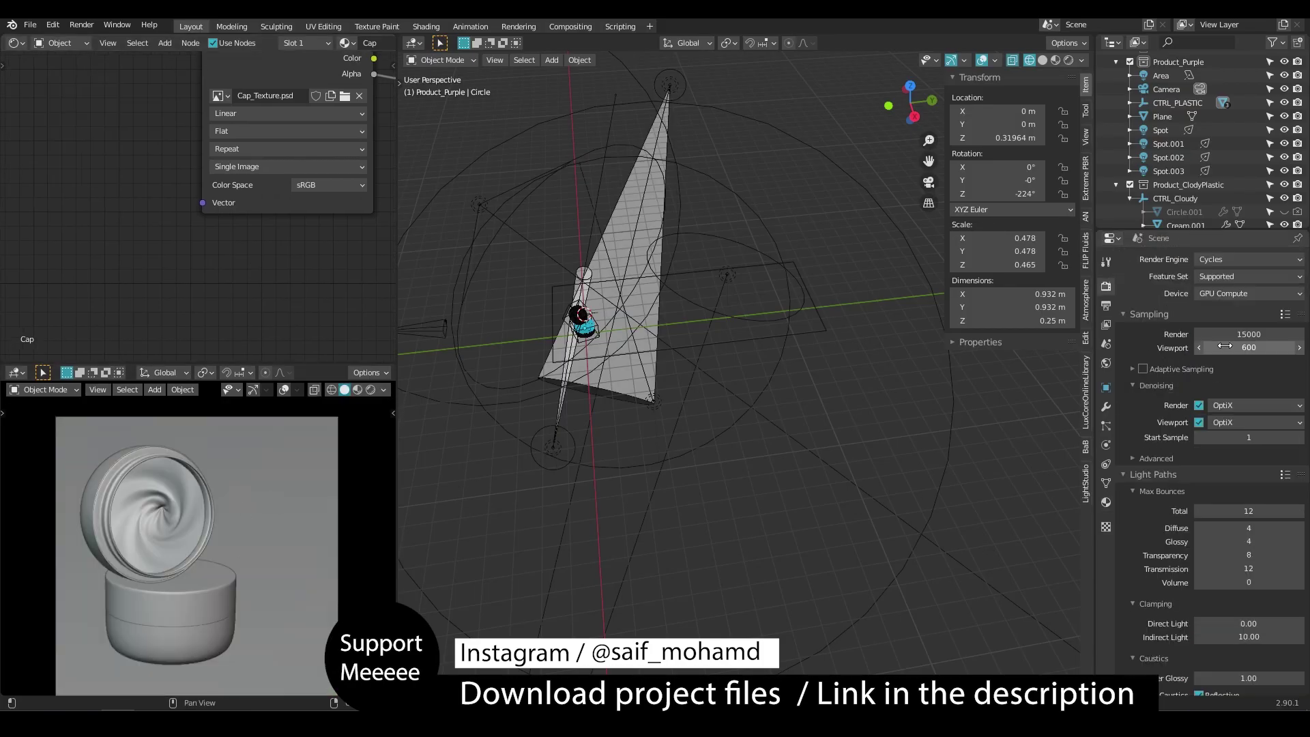
click(1106, 306)
click(1106, 325)
scroll(1200, 477, down, 4)
drag(1198, 489, 1199, 517)
scroll(1208, 536, down, 2)
drag(1198, 465, 1199, 535)
scroll(1198, 533, down, 3)
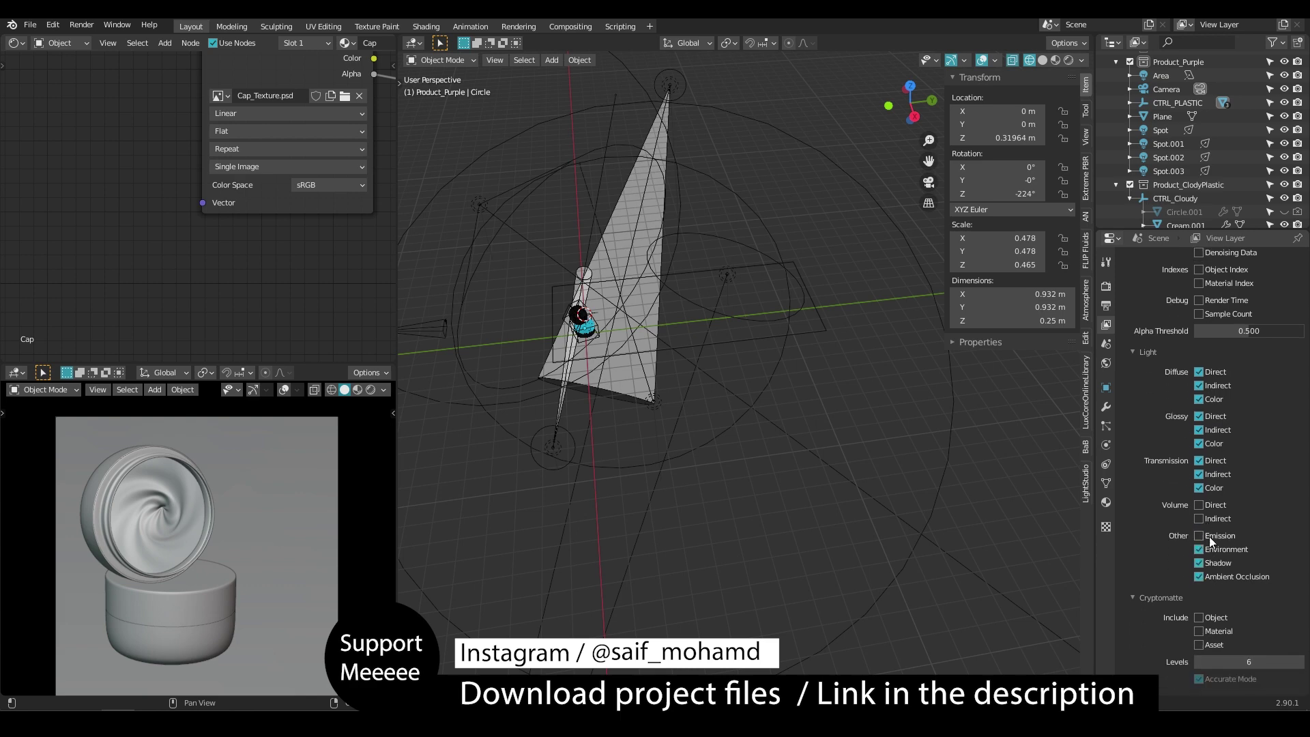
click(1106, 306)
click(91, 25)
click(99, 39)
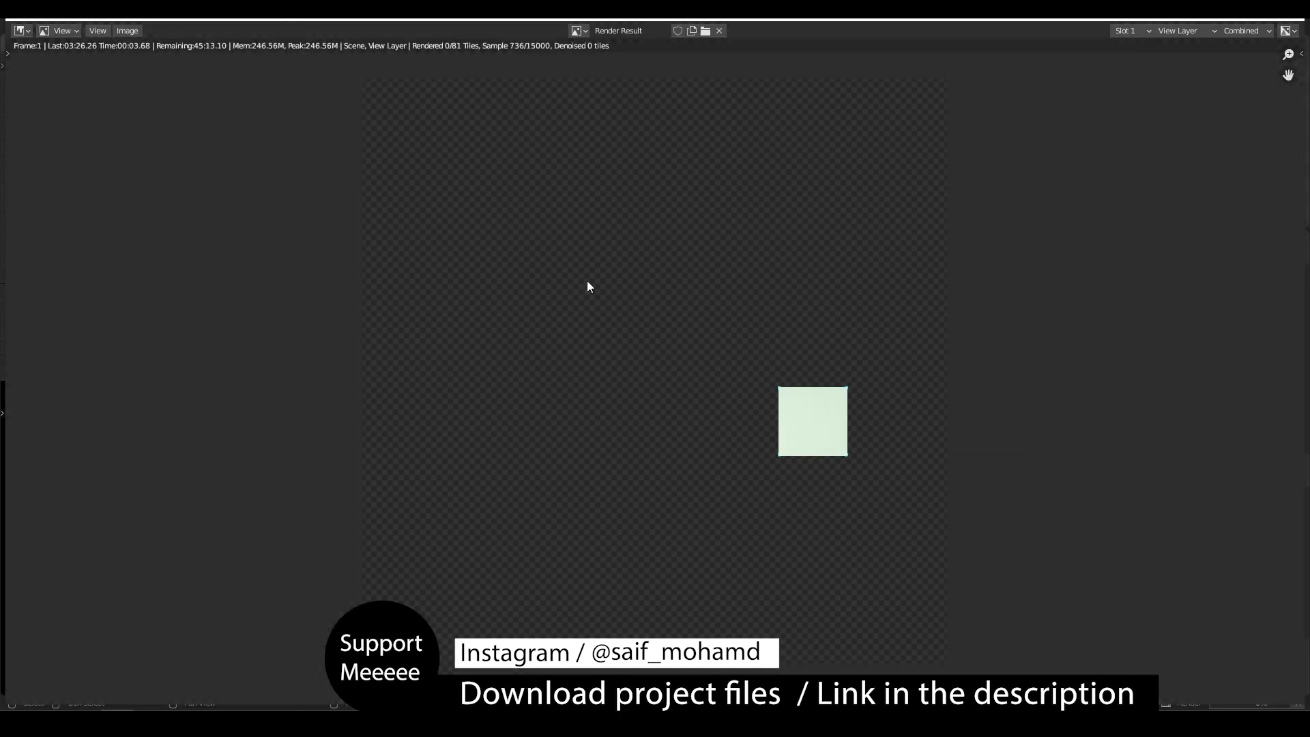
key(Escape)
Check the render performance settings, save the project and render the final image
key(ctrl+s)
click(1106, 287)
click(1167, 329)
click(1153, 316)
scroll(1174, 518, down, 9)
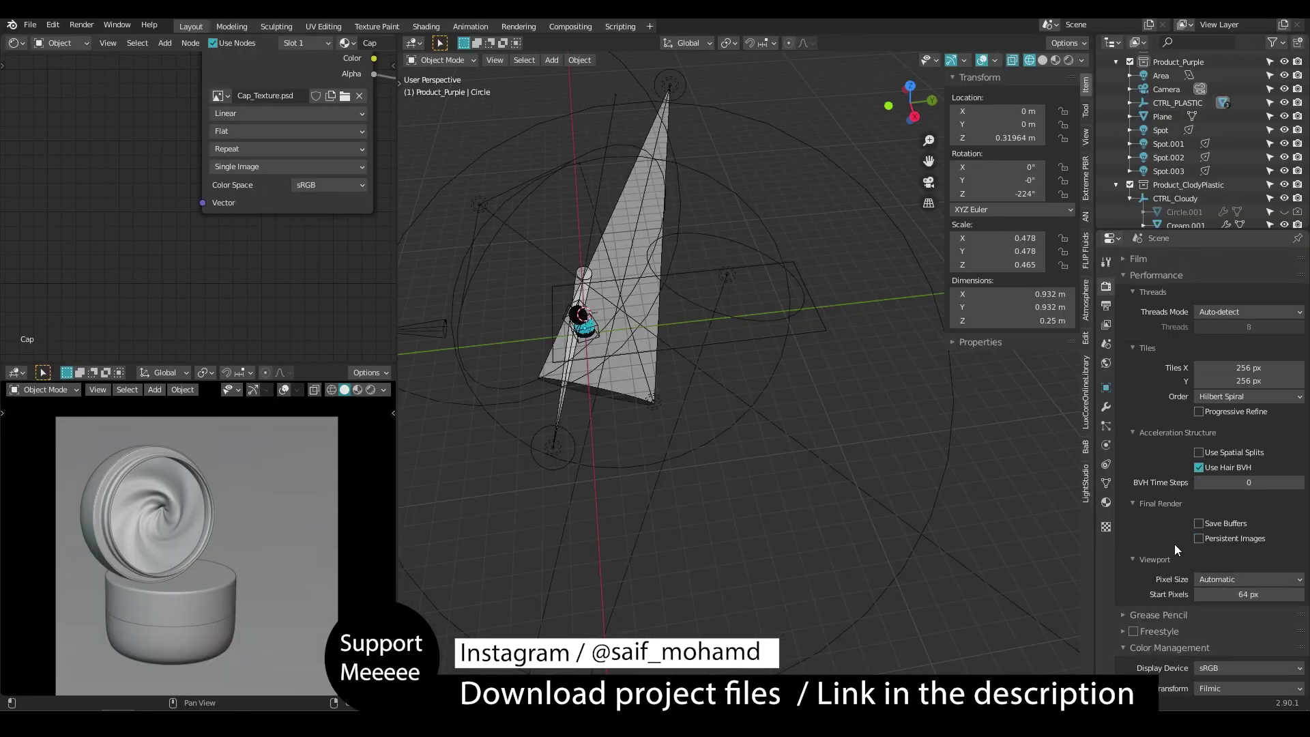
scroll(1168, 478, up, 3)
click(1140, 362)
key(ctrl+s)
key(F12)
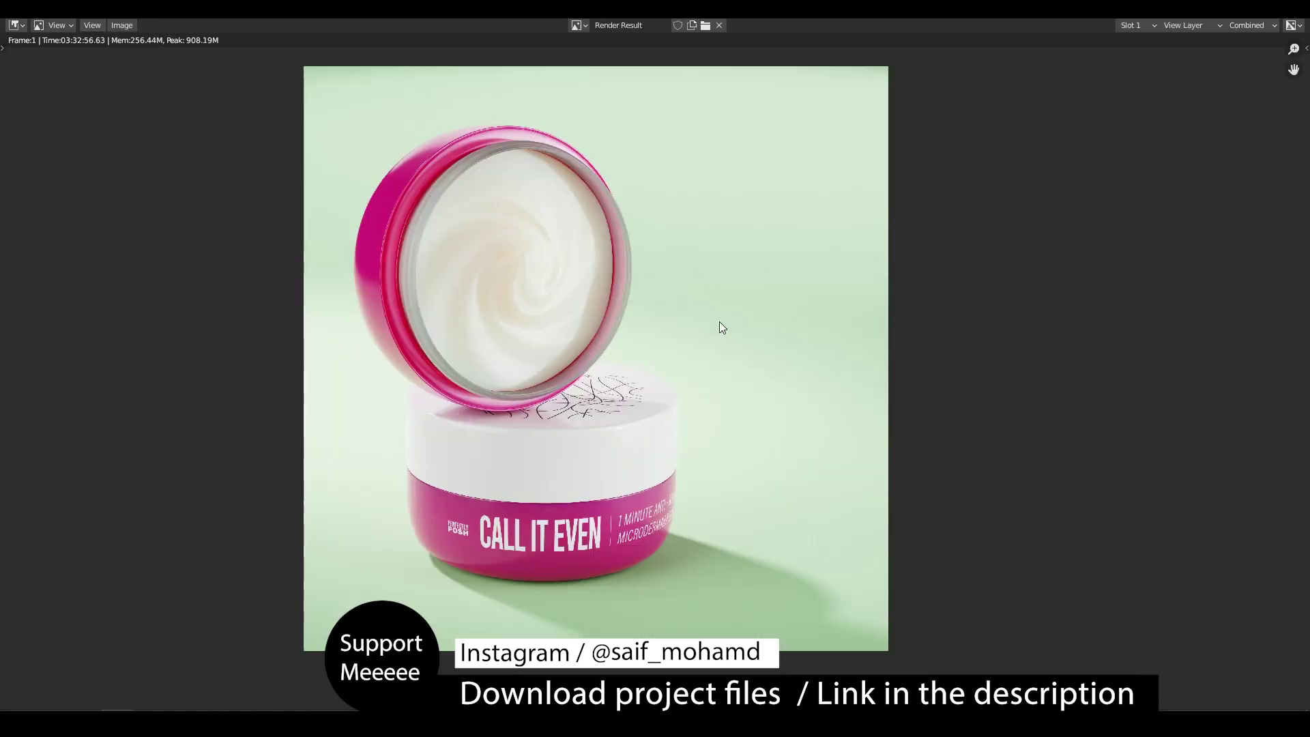
Start saving the finished render and create and open a new folder named Export in the project directory
key(shift+alt+s)
text(iExport)
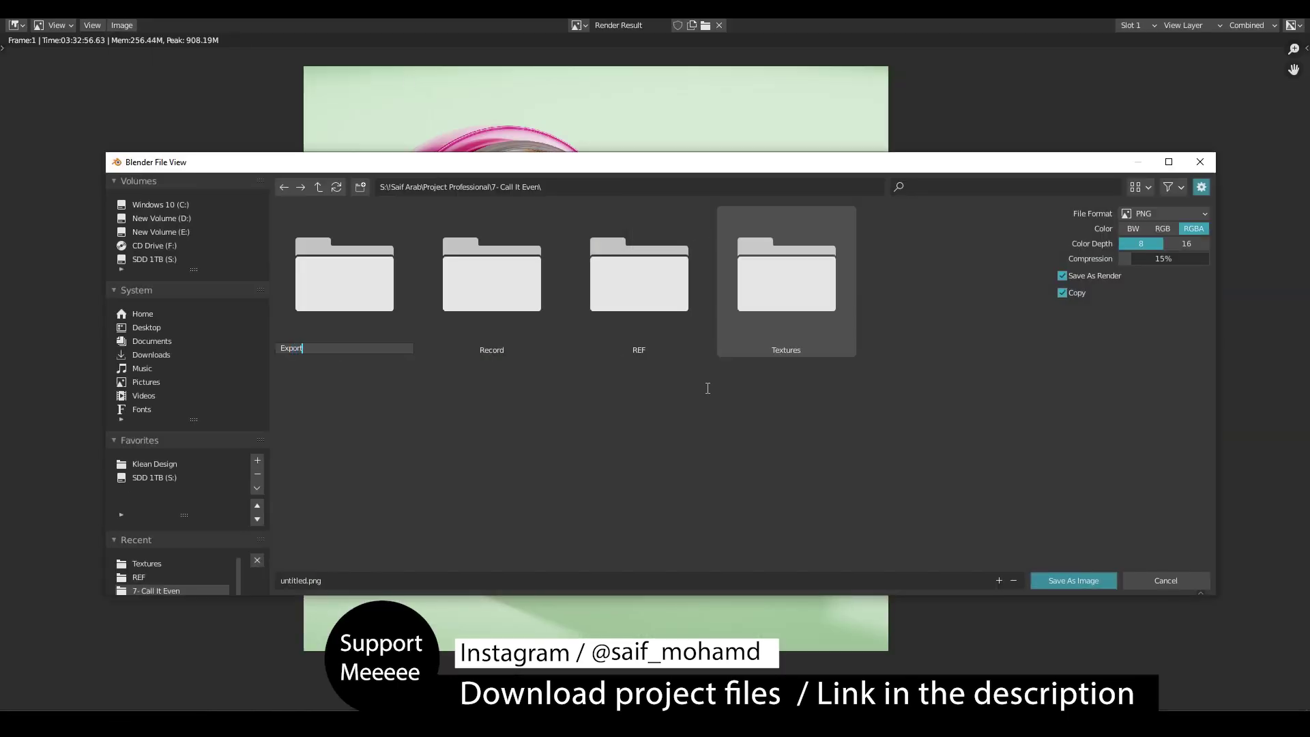
key(Return)
double_click(345, 281)
Save the combined render in the Export folder as a 16-bit RGB TIFF named Denoised
click(1162, 229)
click(1187, 244)
click(365, 580)
key(Return)
key(Return)
Examine the Noisy Image pass up close and compare it with the Combined pass
click(1253, 25)
click(1234, 239)
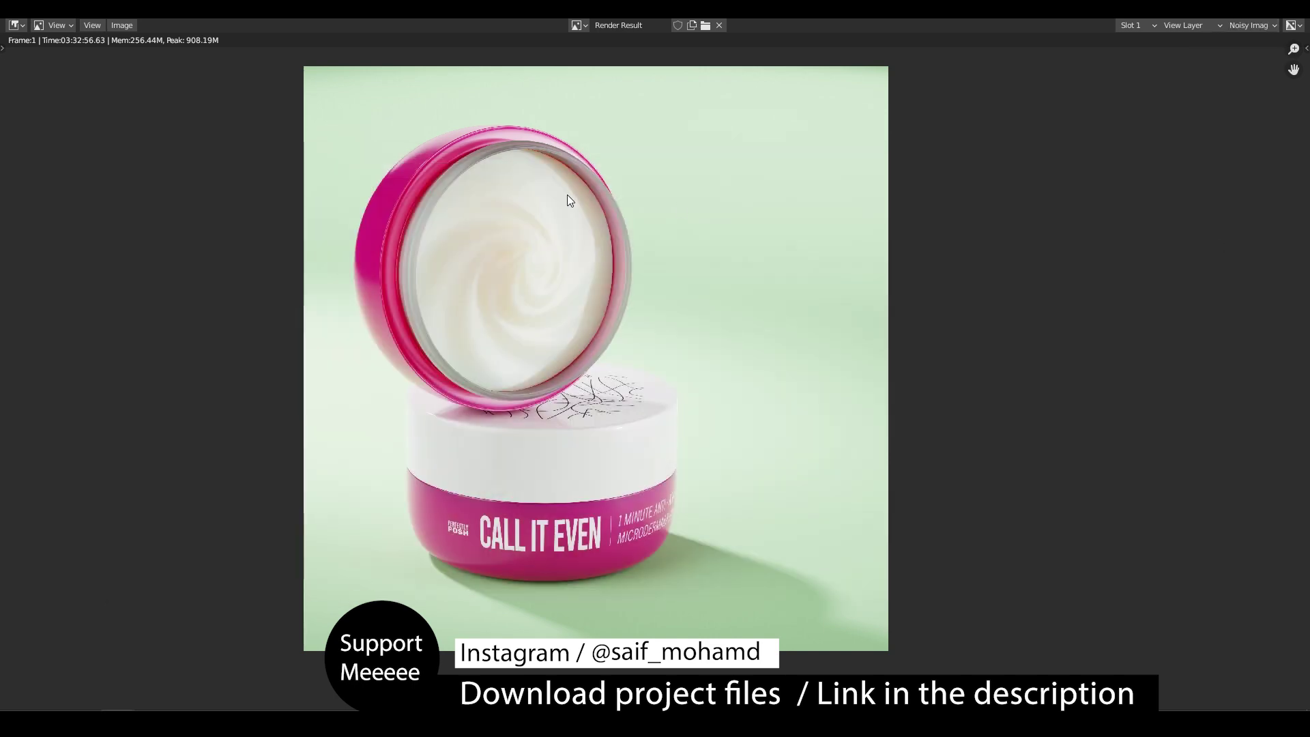
scroll(539, 546, up, 4)
click(1253, 25)
click(1232, 60)
Display the AO pass and save it in the Export folder as a 16-bit RGB TIFF named AO
click(1270, 26)
click(1232, 88)
click(121, 25)
click(140, 130)
click(1162, 213)
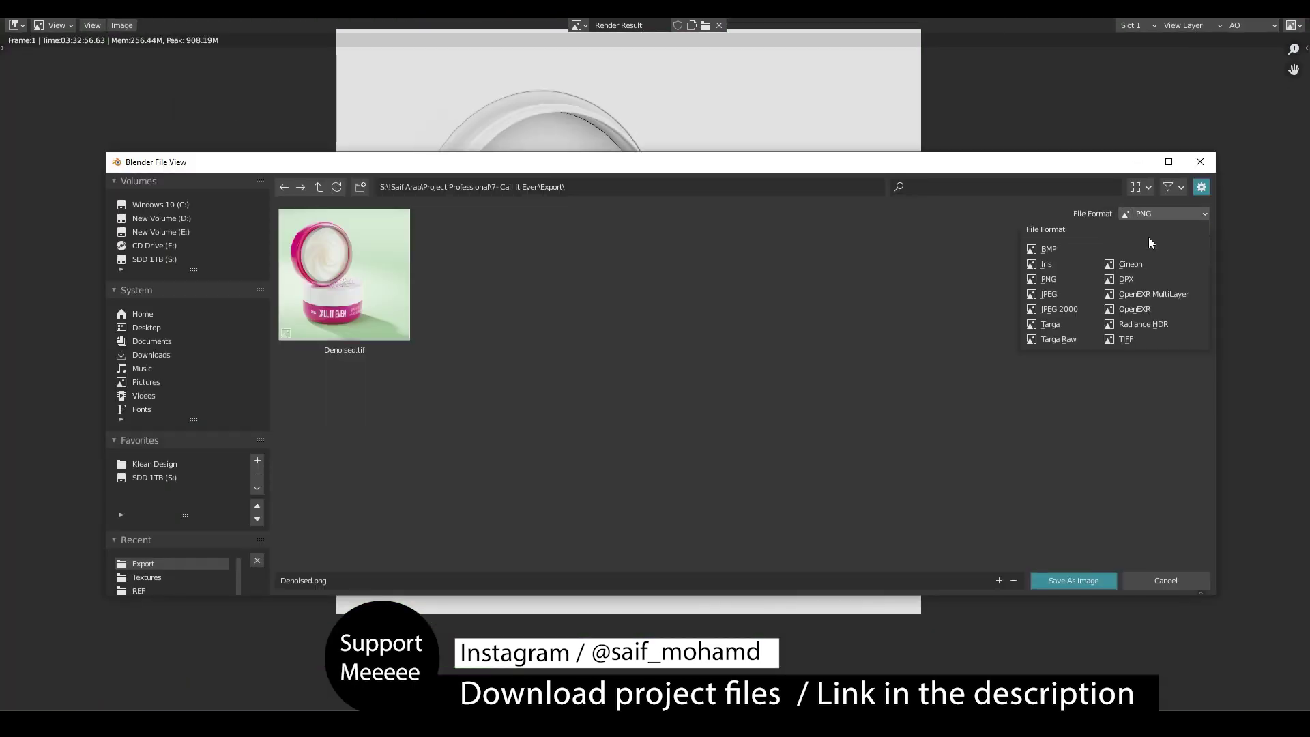
click(1126, 339)
click(1162, 228)
click(1186, 243)
click(397, 580)
text(AO)
key(Return)
key(Return)
Display the Shadow pass and save it as a 16-bit RGB TIFF named Shadow
click(1252, 25)
click(1236, 73)
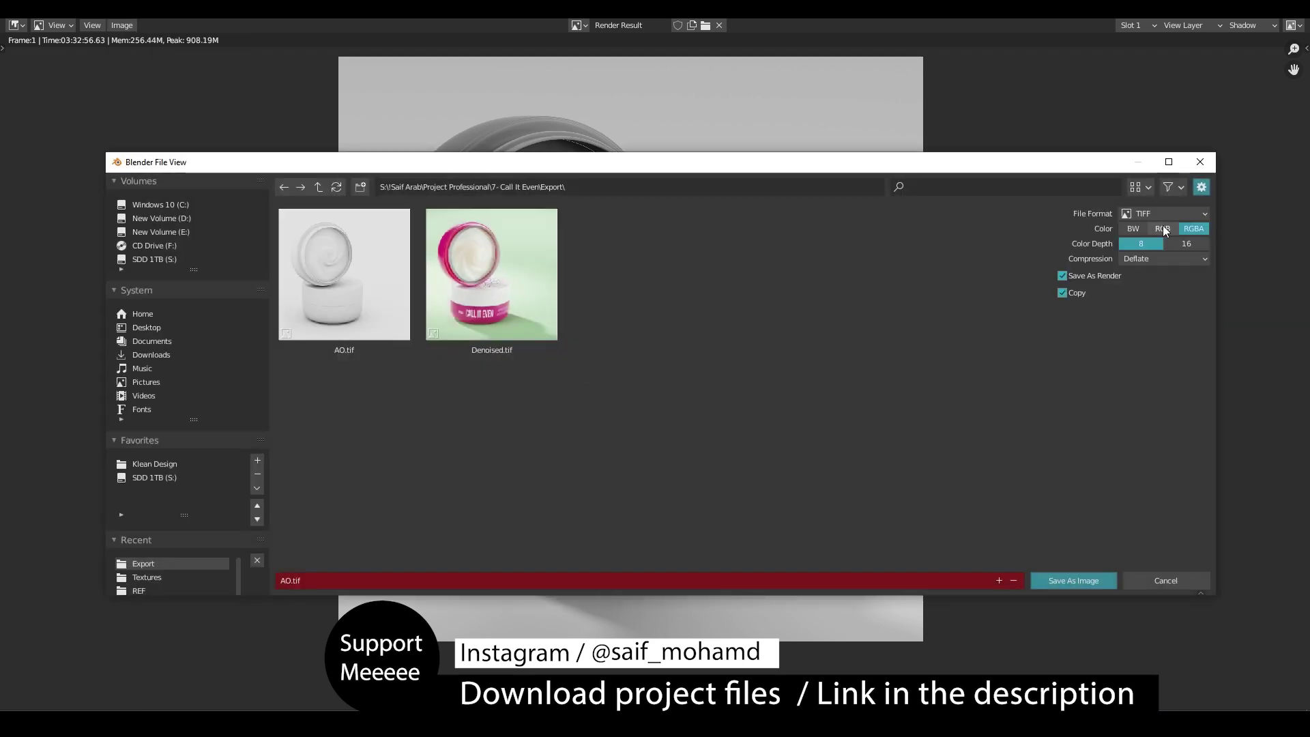
click(1162, 229)
click(1186, 243)
click(397, 580)
text(Shadow)
click(1076, 580)
Display the DiffCol pass and save it as a 16-bit RGB TIFF named DIFFcol
click(1253, 25)
click(1218, 144)
click(1253, 25)
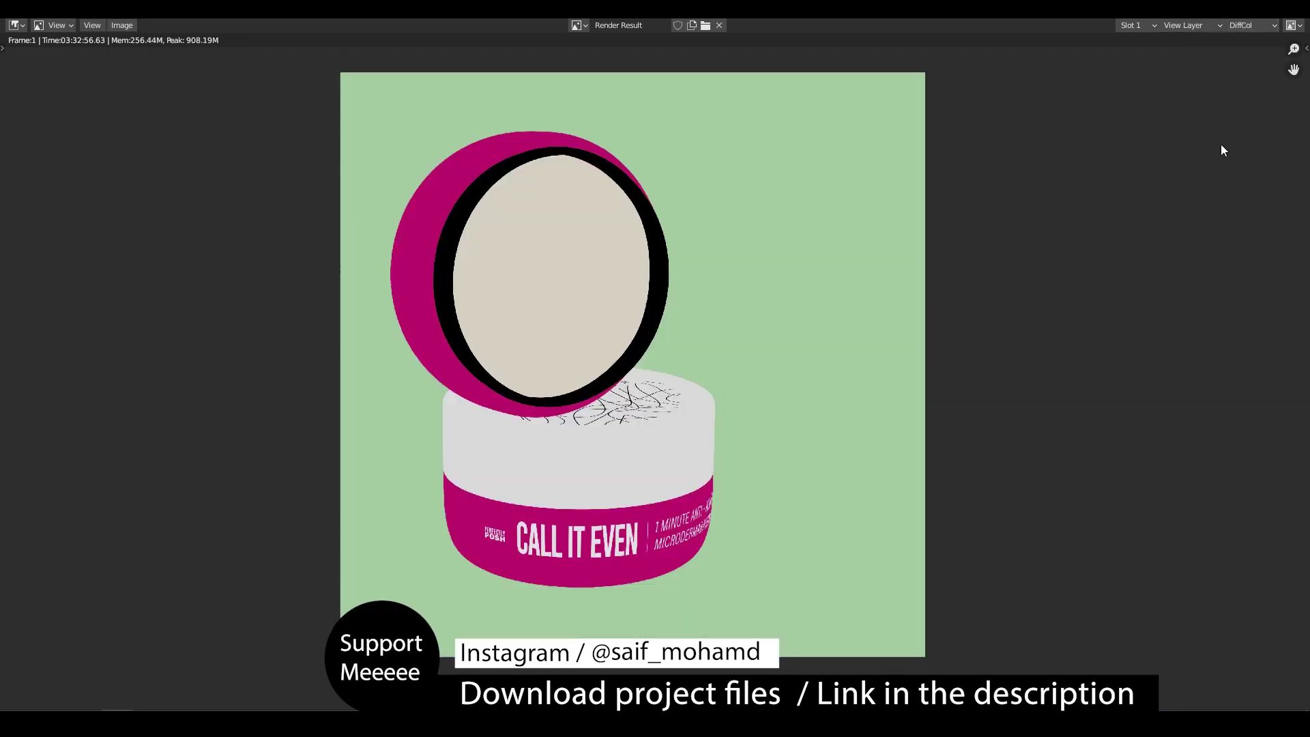
click(130, 26)
click(141, 129)
click(1163, 228)
click(1180, 244)
click(374, 579)
text(DiffCol)
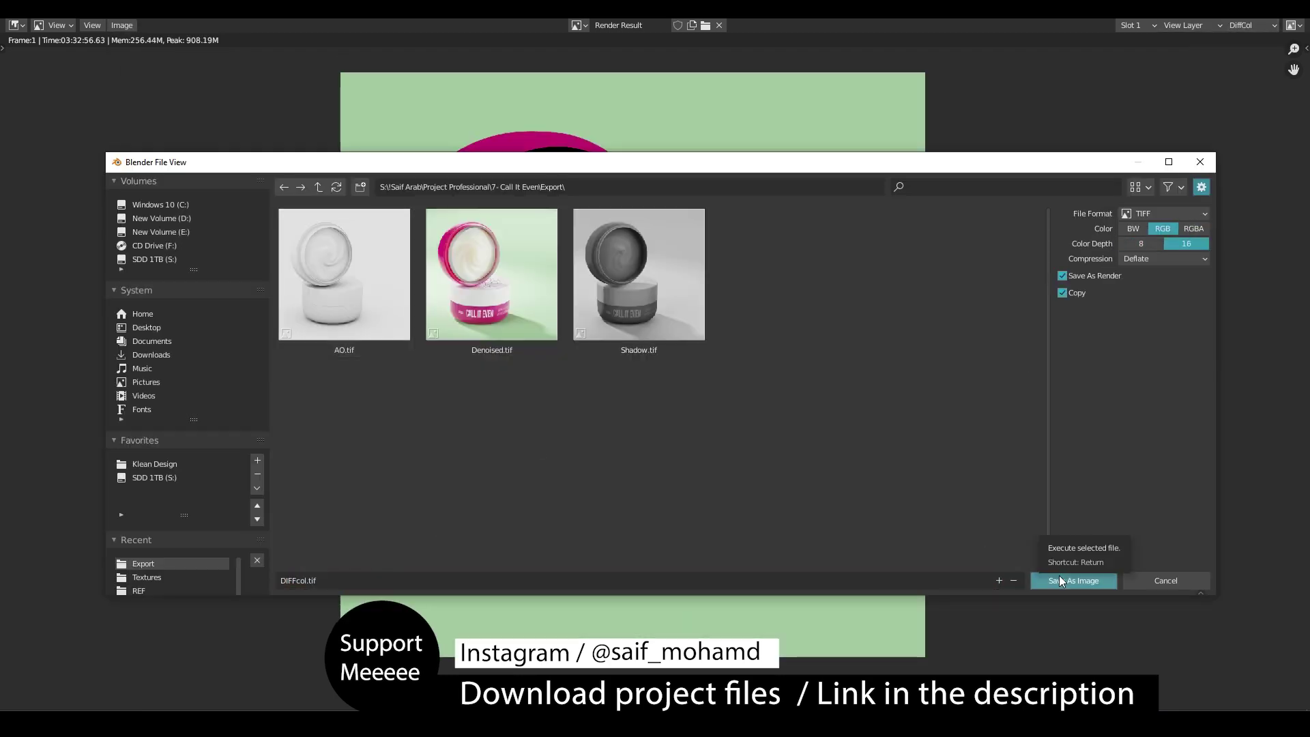
click(1074, 579)
Display the GlossDir pass and save it as a TIFF named GLOSSdir in the Export folder
click(1252, 26)
key(shift+alt+s)
text(GlossDir)
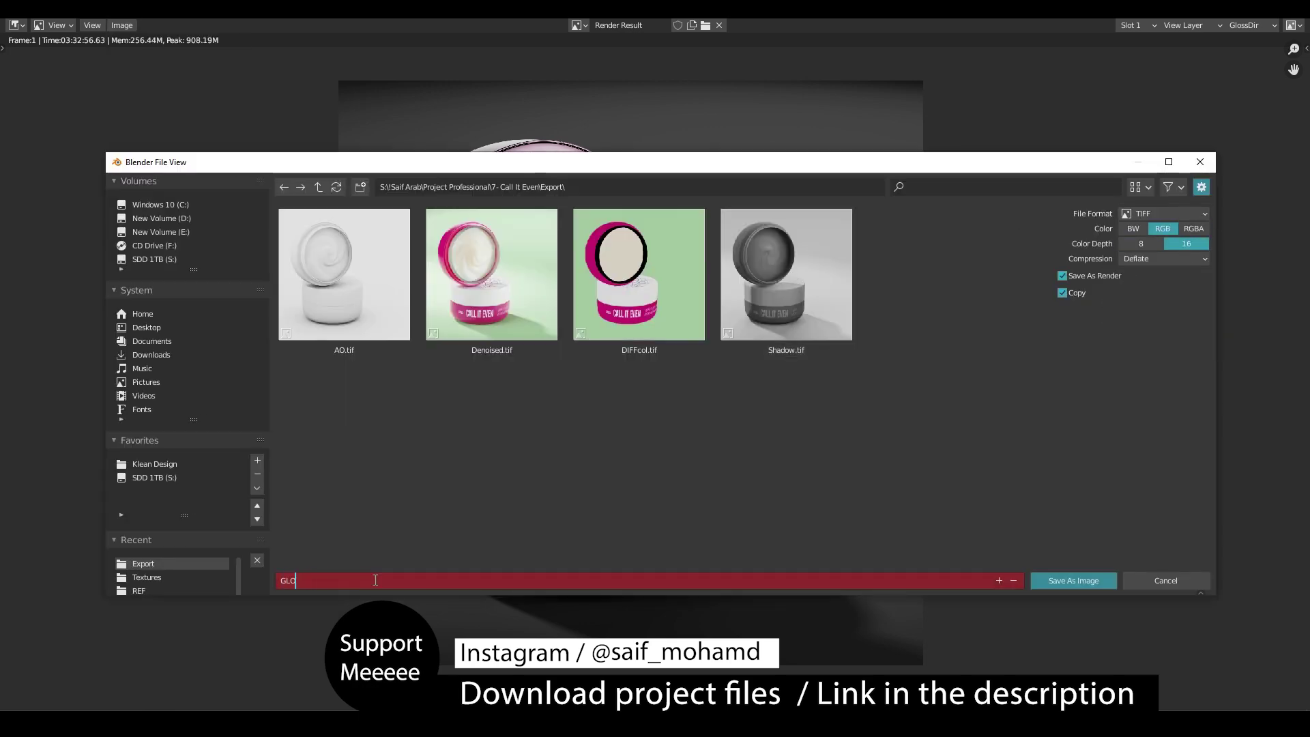
key(Return)
key(Return)
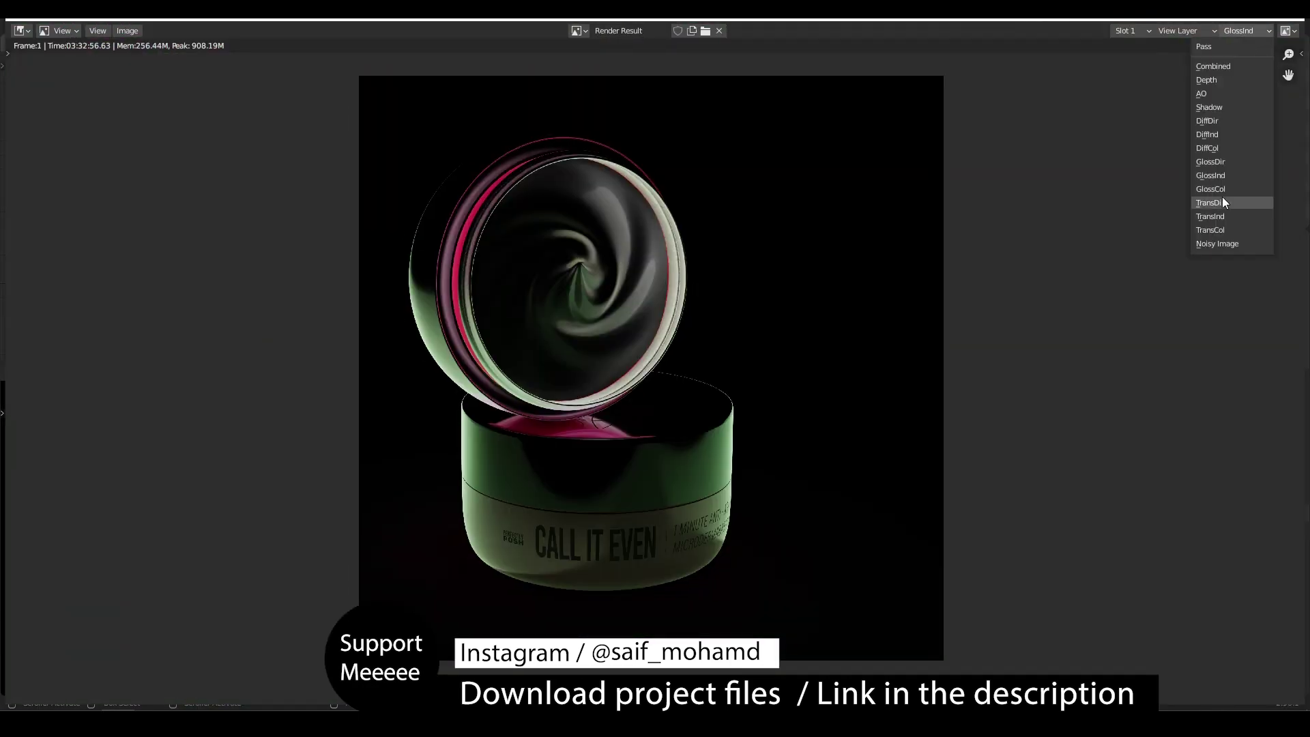
Look through the remaining glossy and transmission passes of the render
click(1222, 190)
click(1246, 31)
click(1203, 202)
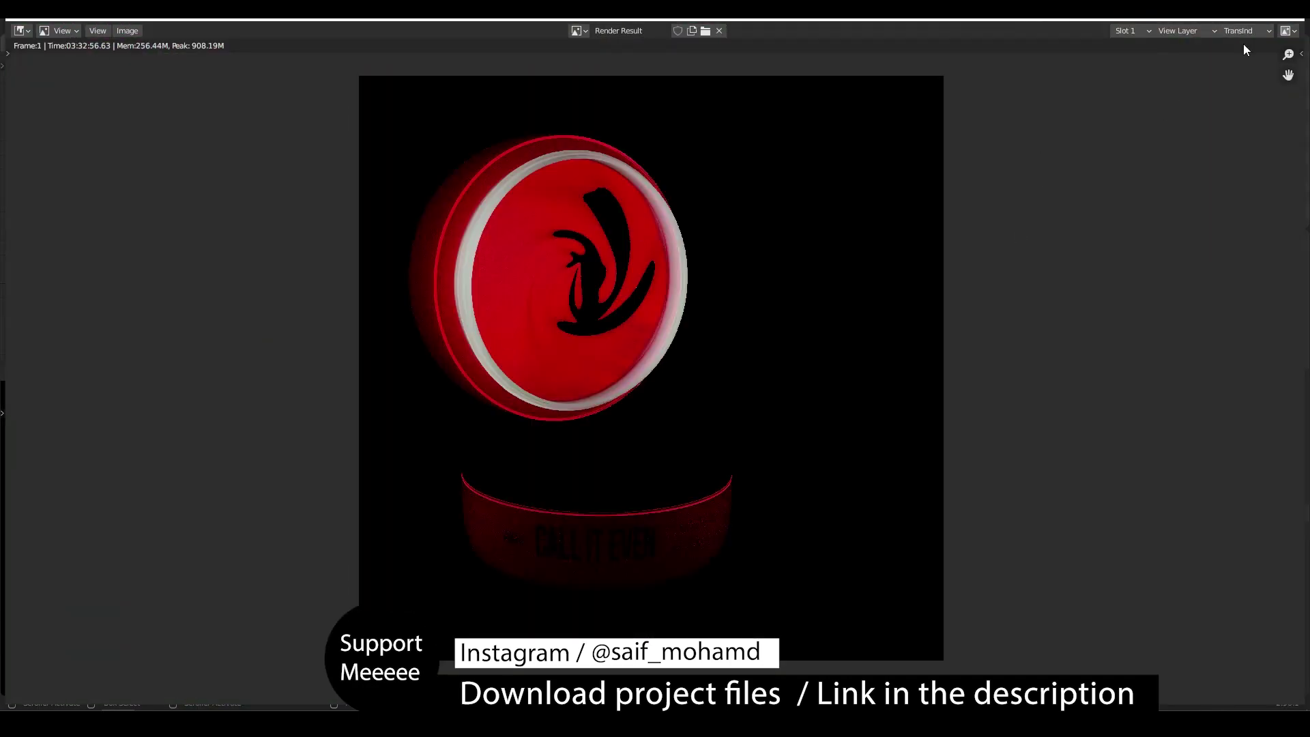
Display the TransCol pass and save it as a TIFF named TRANScol in the Export folder
click(1244, 31)
click(1218, 230)
click(128, 31)
click(141, 130)
double_click(485, 581)
text(TransCol)
key(Return)
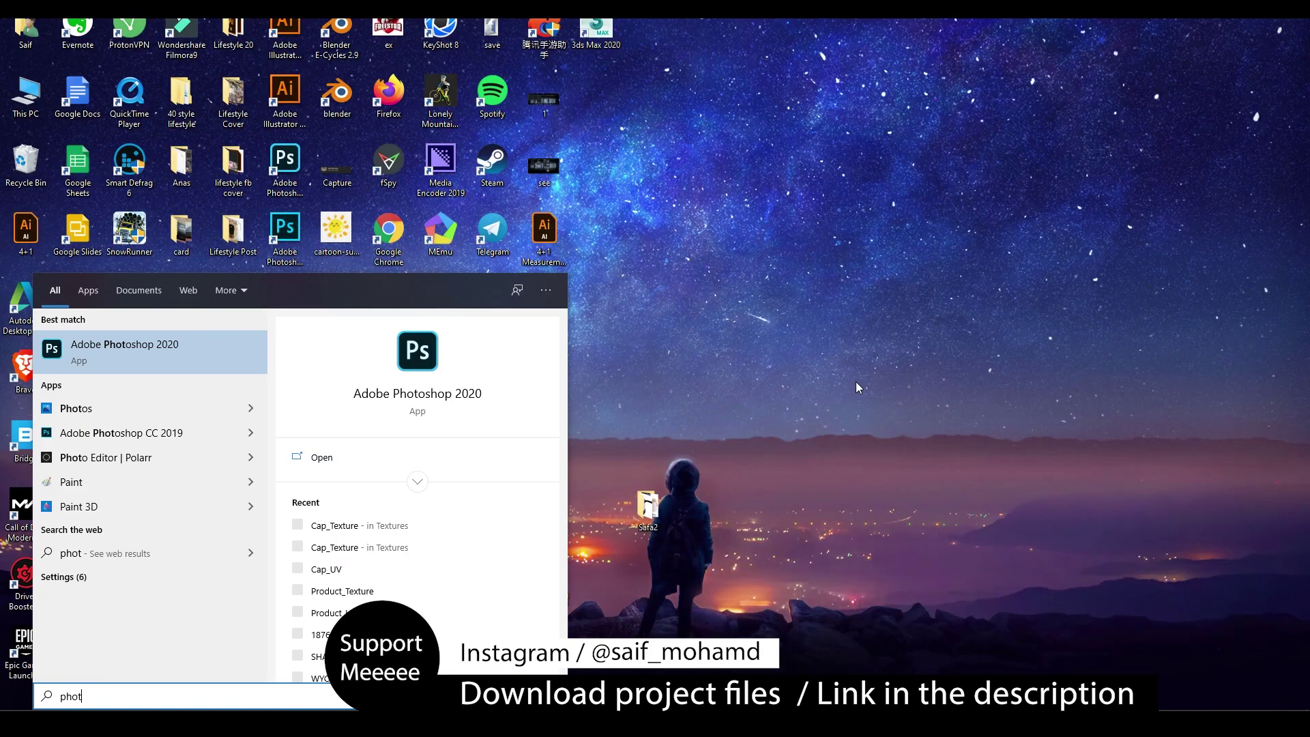
Open Adobe Photoshop 2020 and load all six exported pass images from the Export folder as layers
key(Return)
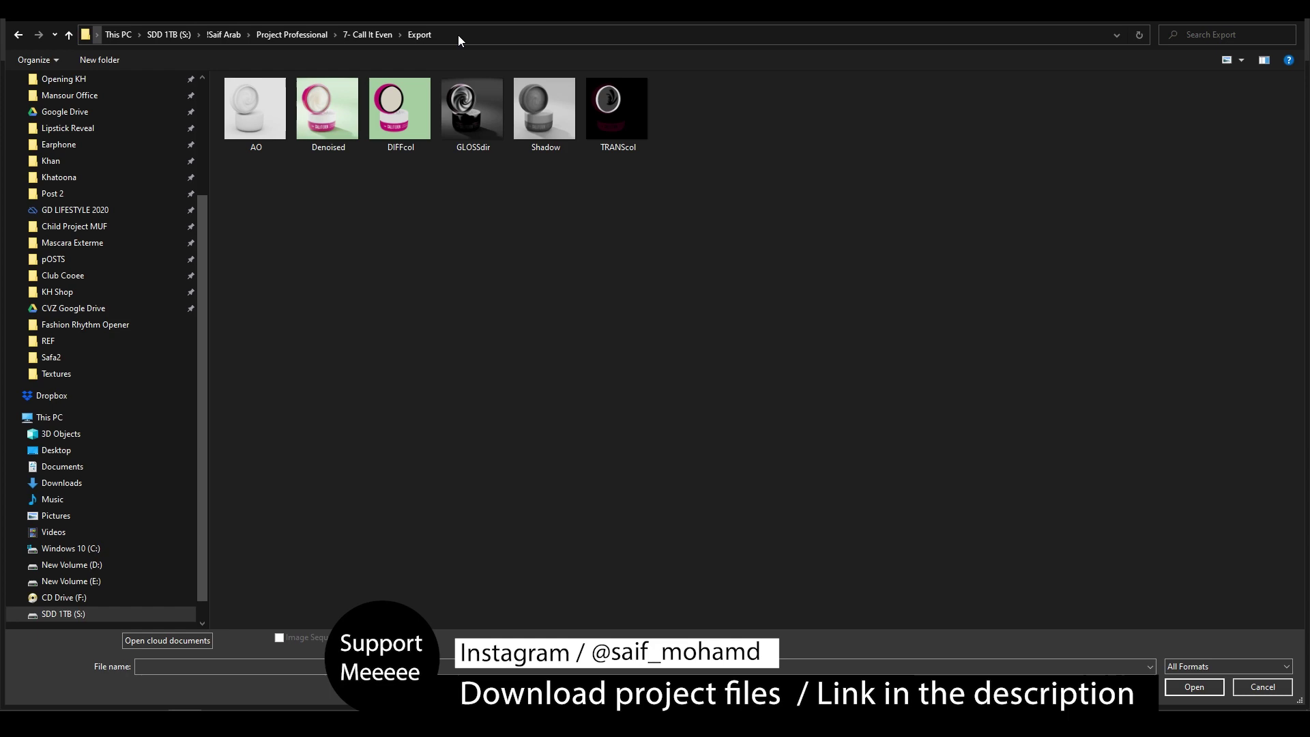
key(ctrl+a)
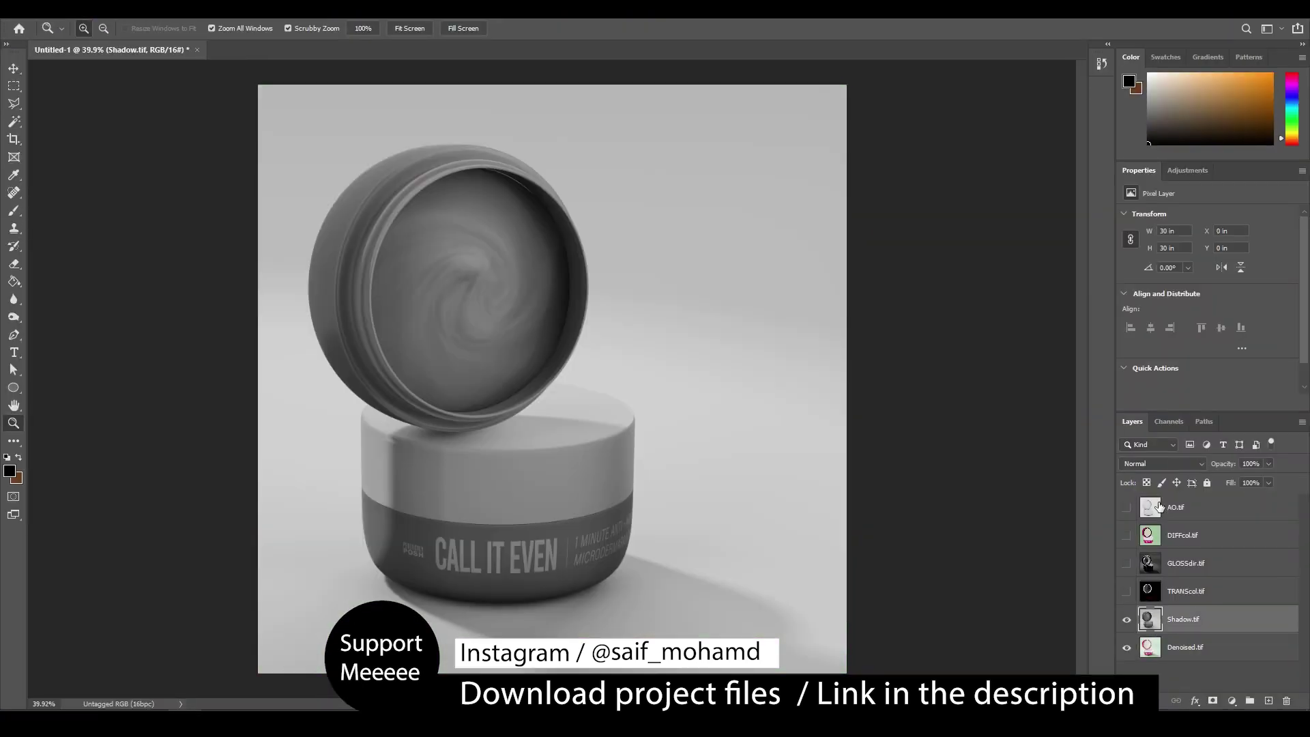
Duplicate the Shadow.tif layer, set the copy to Overlay blending and give it an inverted layer mask
key(ctrl+j)
click(1154, 462)
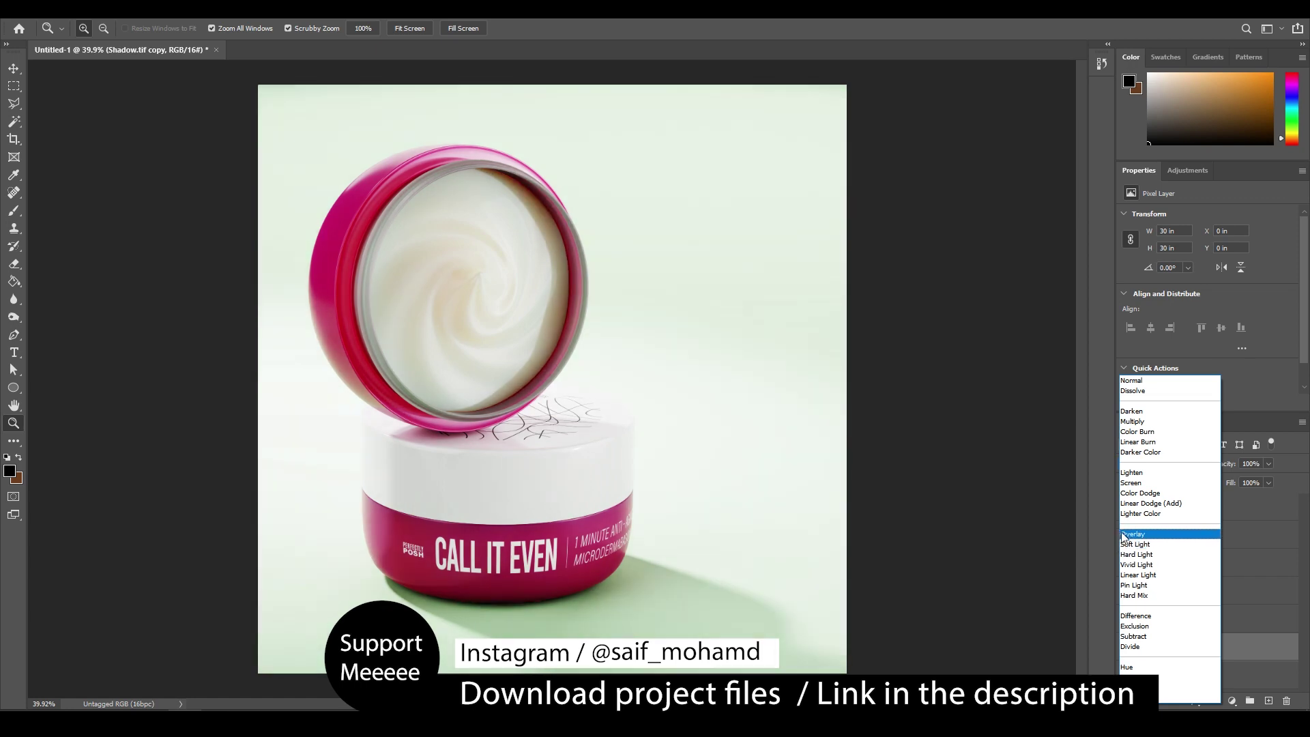
click(1124, 536)
click(1212, 701)
click(1224, 376)
Set up the Brush with 0% smoothing, white as the foreground colour and a size of 300 px
key(b)
key(z)
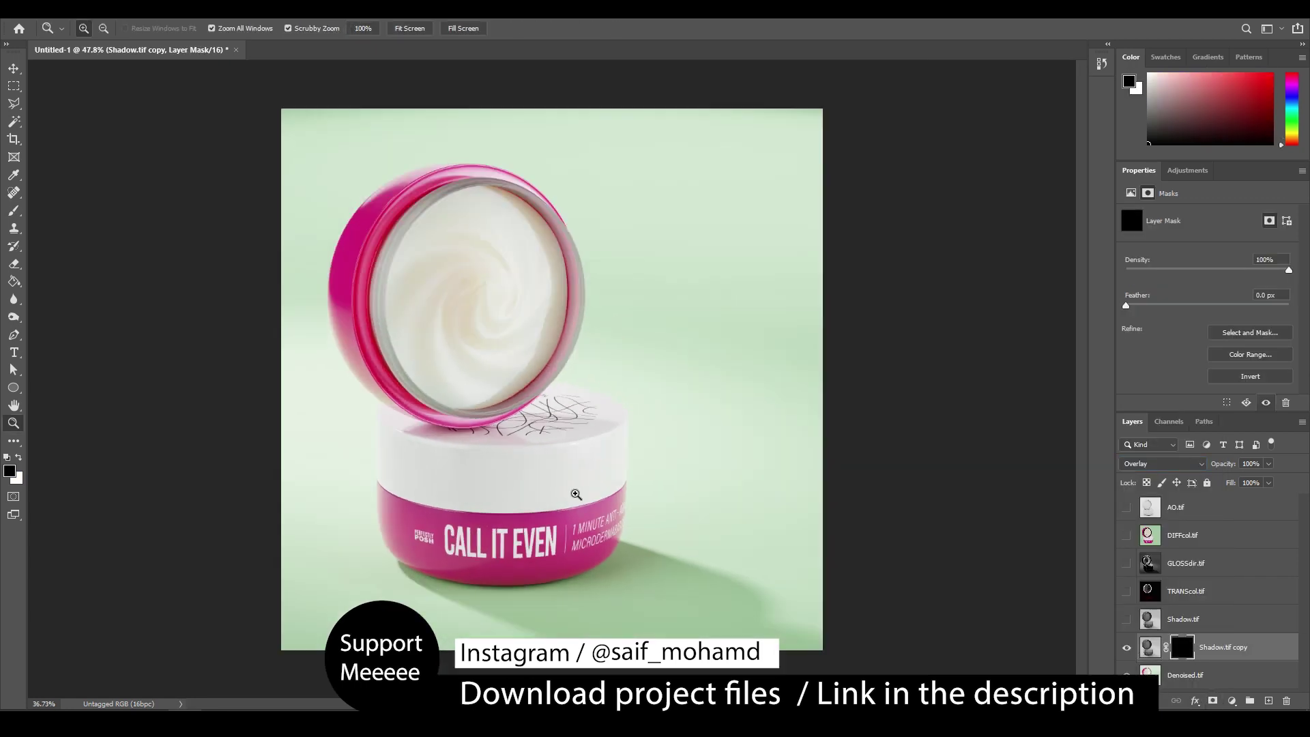
key(ctrl+0)
key(b)
click(505, 28)
drag(464, 46, 440, 46)
key(x)
key(bracketright)
key(bracketright)
key(bracketright)
key(bracketright)
key(bracketright)
key(bracketright)
key(bracketright)
key(bracketright)
key(bracketright)
key(bracketright)
Paint white on the shadow copy's mask around the lower jar's base, redoing the first strokes, and compare with the mask disabled
drag(580, 529, 685, 628)
key(ctrl+z)
key(ctrl+z)
mouse_move(423, 566)
mouse_down()
mouse_move(556, 556)
mouse_move(444, 538)
mouse_up()
key(z)
key(z)
mouse_move(464, 495)
mouse_down()
mouse_move(418, 485)
mouse_move(494, 485)
mouse_up()
shift+click(1181, 647)
shift+click(1181, 647)
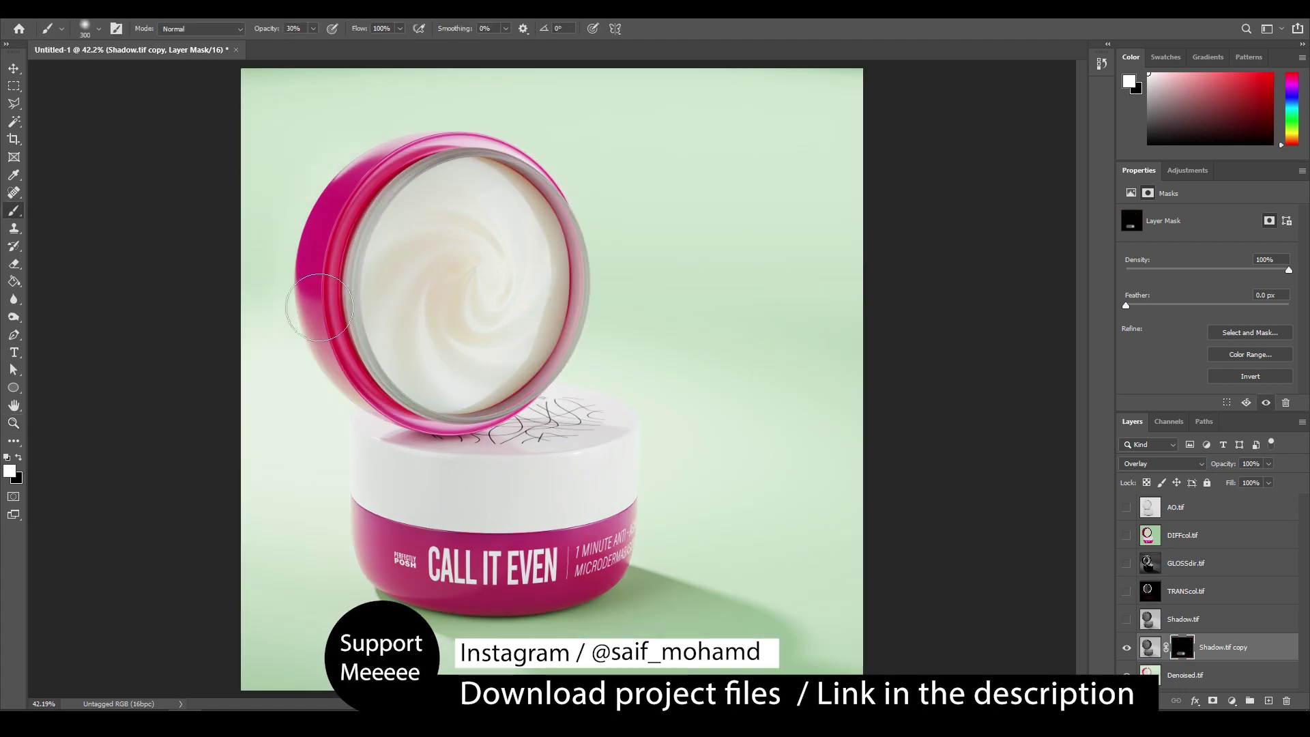
Paint white on the shadow copy's mask along the open jar's outer edge
drag(319, 307, 337, 339)
key(z)
mouse_move(524, 300)
mouse_down()
mouse_move(462, 298)
mouse_move(488, 300)
mouse_up()
drag(365, 286, 441, 310)
key(b)
key(x)
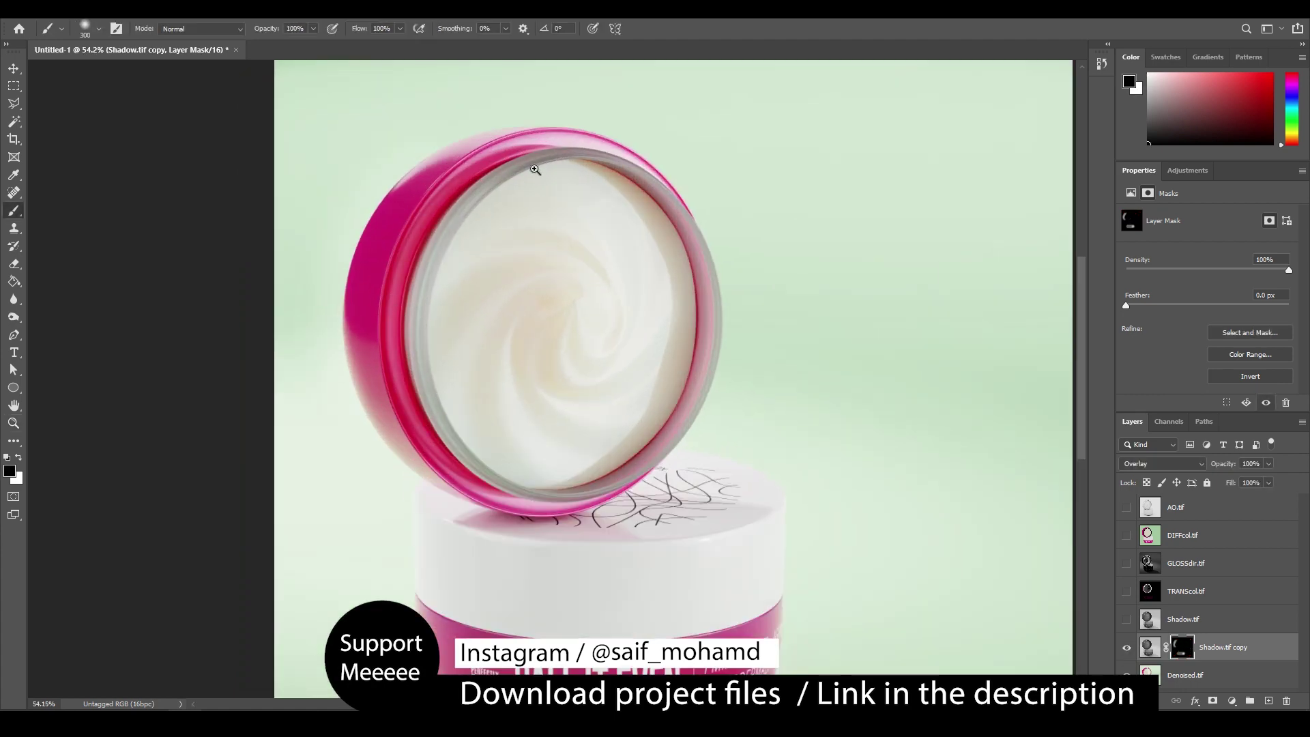
key(z)
drag(675, 443, 689, 487)
Show the TRANScol.tif layer, move it directly above the shadow copy and set its blending to Soft Light
click(1126, 591)
drag(1185, 591, 1185, 631)
click(1158, 465)
click(1153, 544)
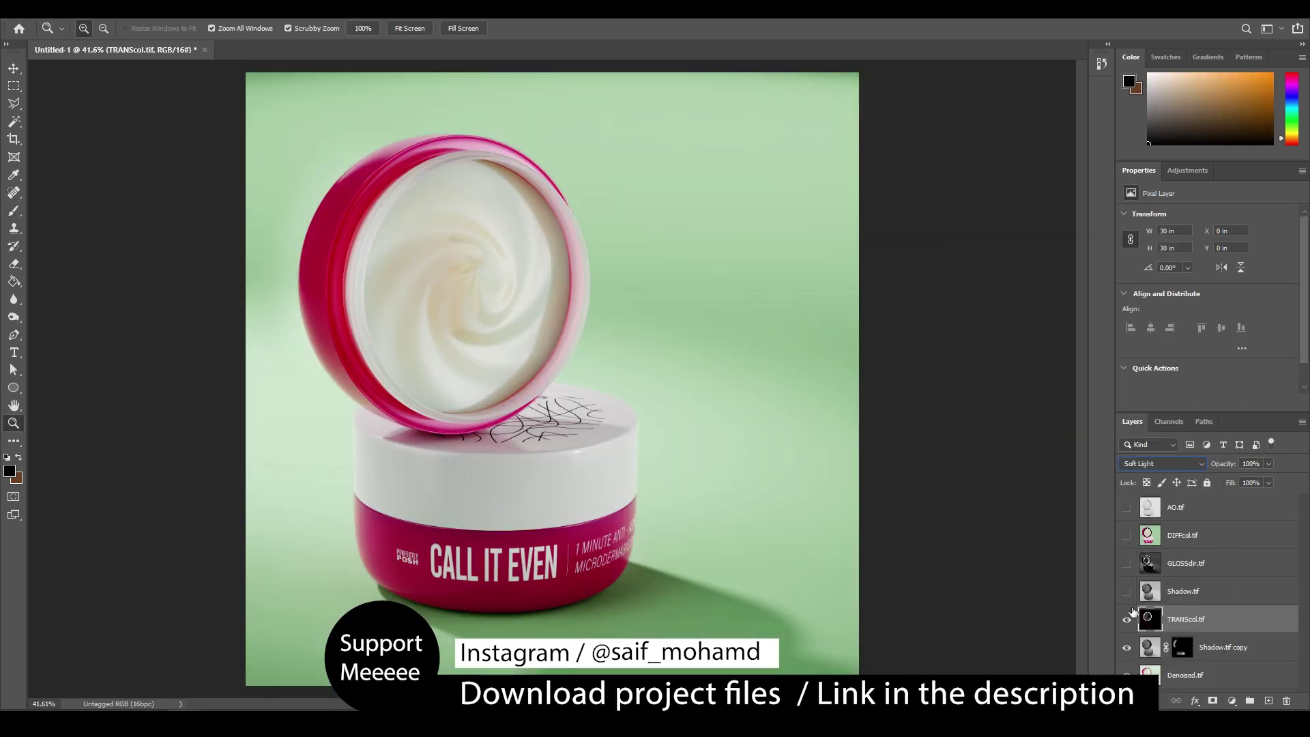
click(1126, 618)
Duplicate the TRANScol.tif layer, keeping the copy hidden and the original visible
key(ctrl+j)
click(1152, 645)
click(1126, 647)
Show the DIFFcol.tif layer and select the open jar's black rim with the Magic Wand
click(1127, 535)
click(1182, 535)
key(w)
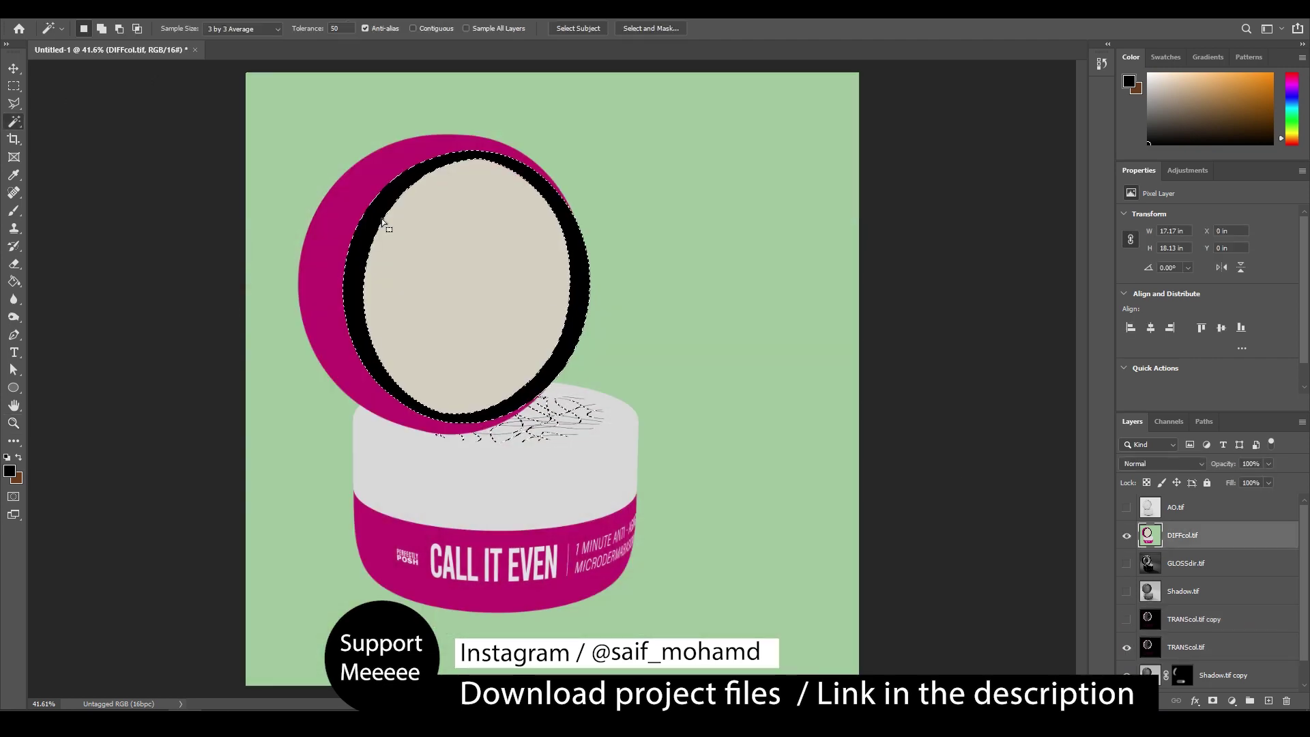
Select the open jar's black rim with Color Range and subtract the closed lid's line pattern using the Polygonal Lasso
click(174, 143)
click(757, 153)
key(z)
drag(544, 422, 634, 424)
alt+click(692, 400)
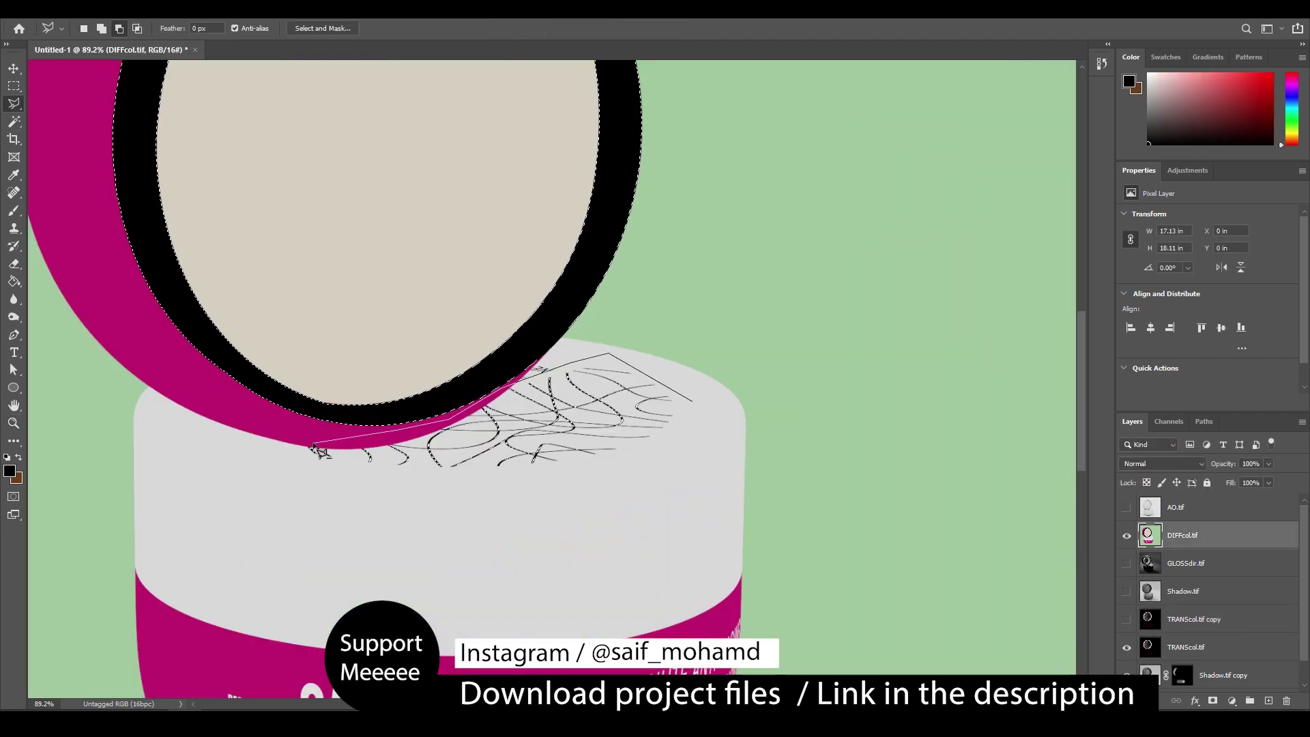
Hide DIFFcol.tif, move TRANScol.tif copy directly above Shadow.tif copy and mask it to the selected rim
click(1127, 535)
click(1193, 618)
drag(1193, 619, 1193, 659)
click(1212, 701)
key(z)
drag(695, 456, 636, 455)
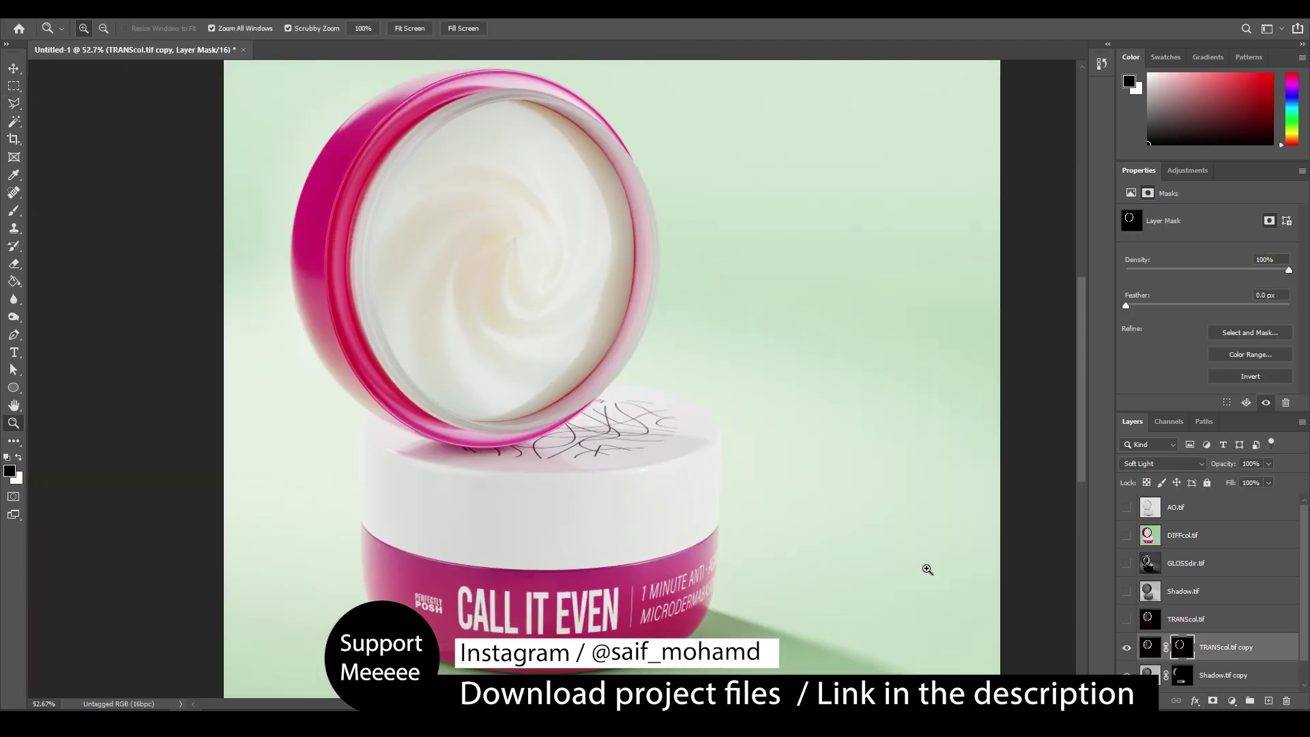
mouse_move(587, 404)
mouse_down()
mouse_move(536, 402)
mouse_move(564, 404)
mouse_up()
Select the magenta jar areas of DIFFcol.tif with Color Range at fuzziness 31 and mask the TRANScol.tif layer to them
click(1127, 619)
click(1185, 619)
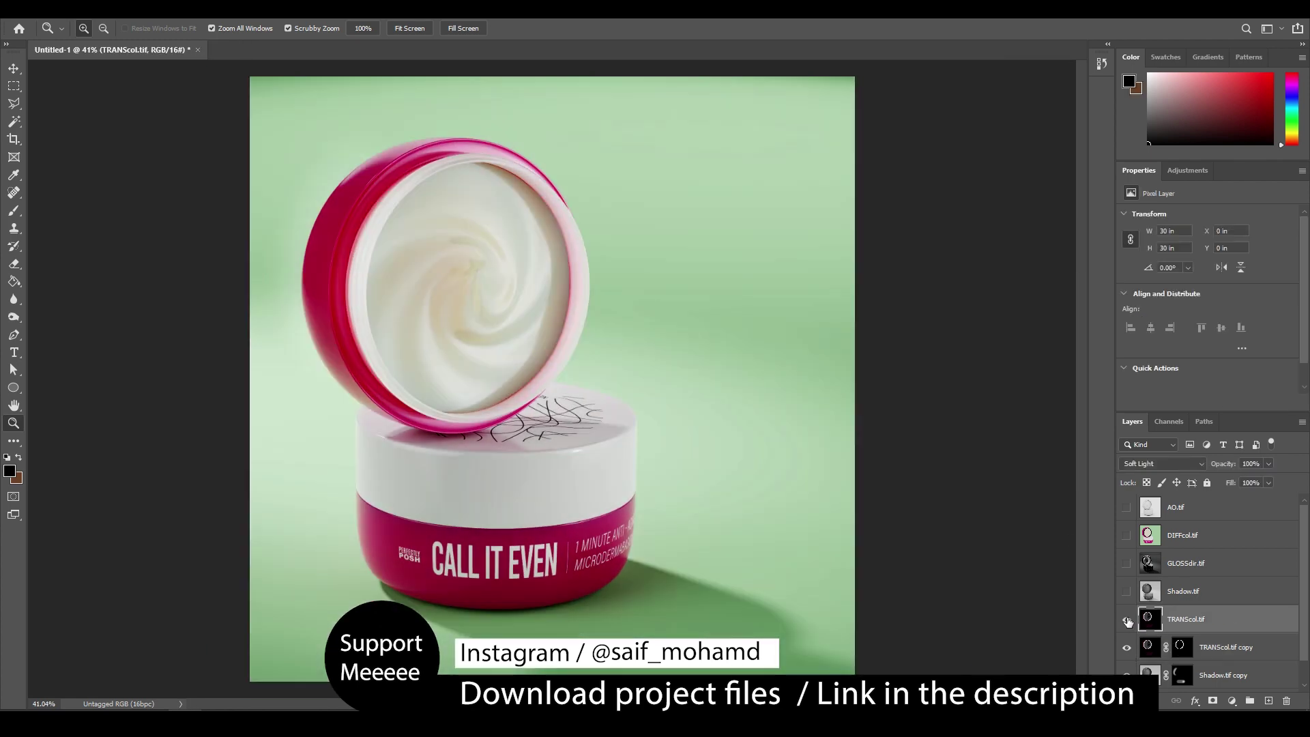
click(1126, 618)
click(1126, 534)
click(1182, 535)
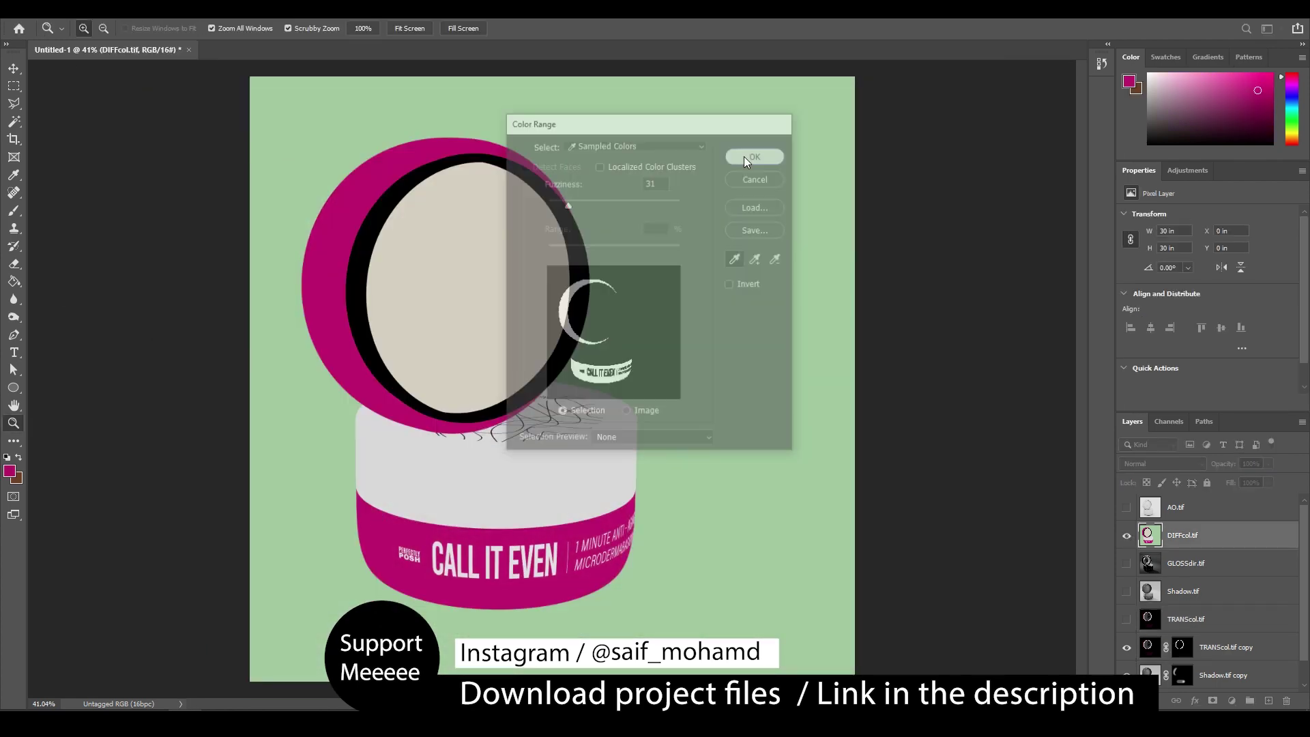
click(1185, 618)
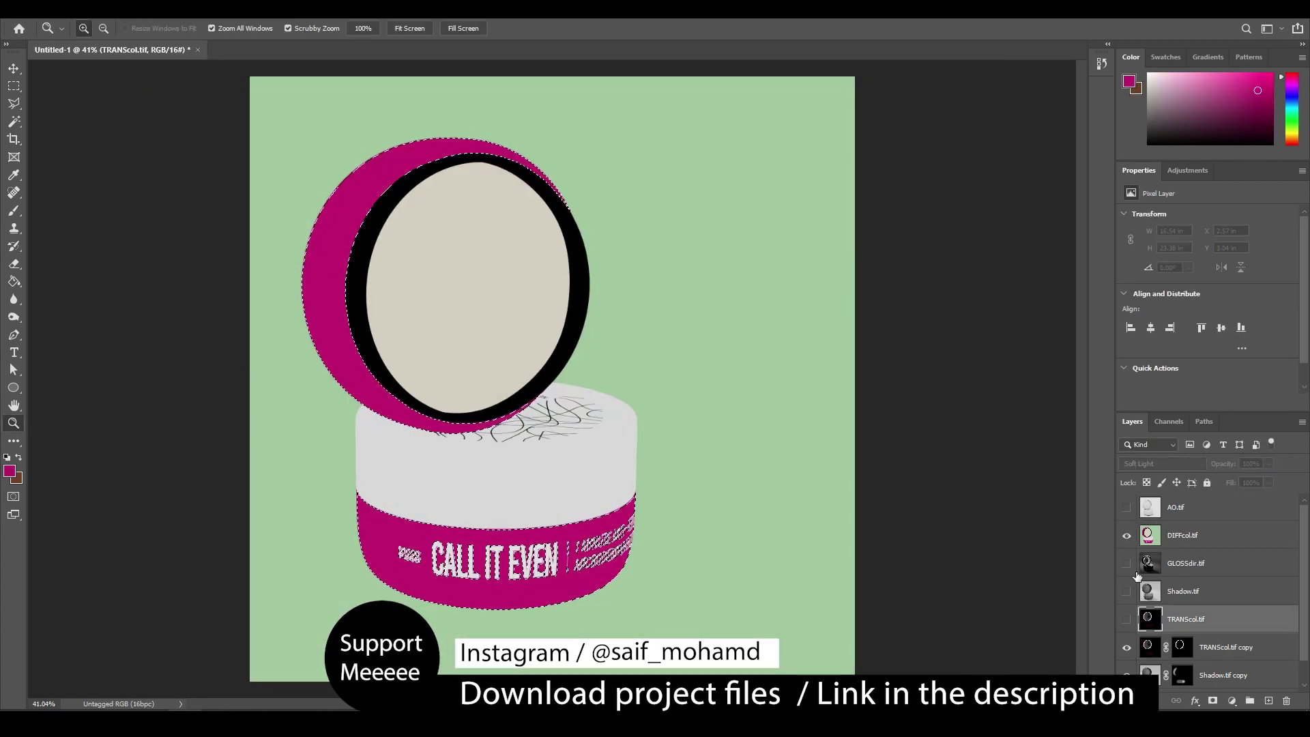
right_click(1182, 646)
key(Escape)
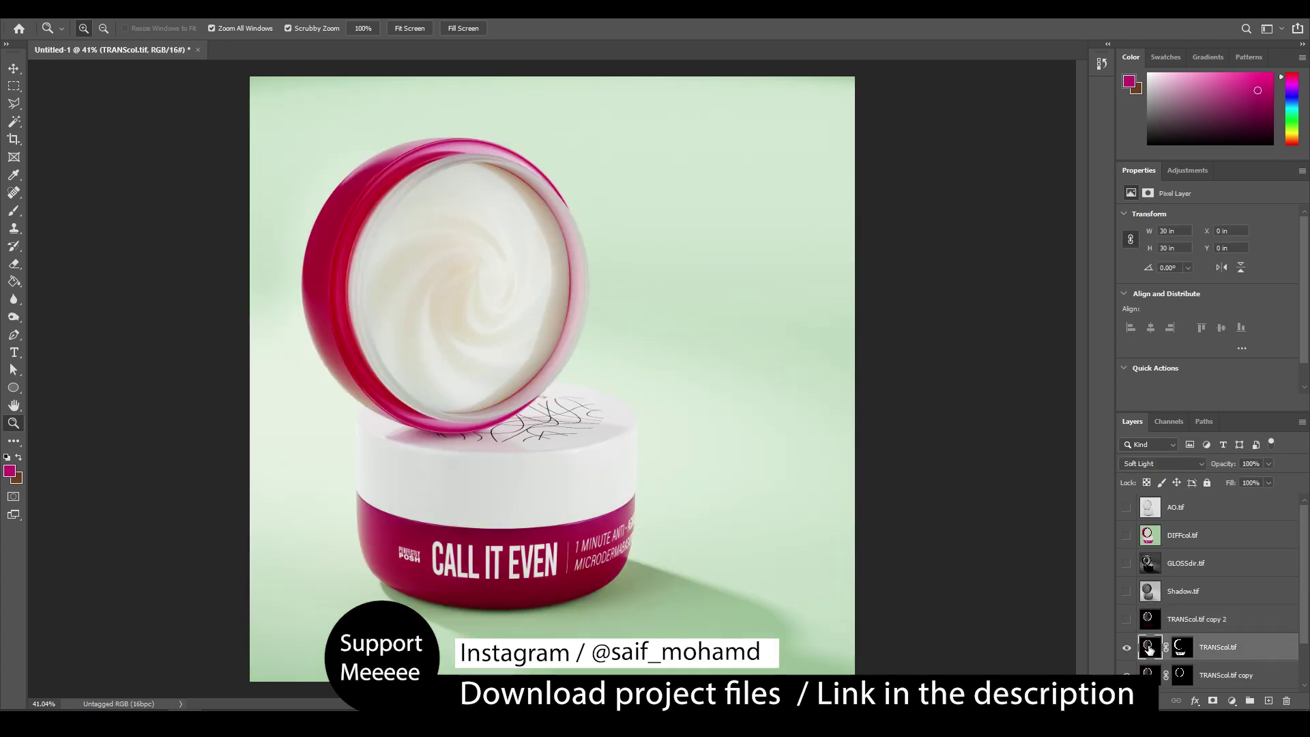
Change the blending mode of the masked TRANScol.tif layer and save the document as PP.psd
click(1162, 463)
click(1159, 413)
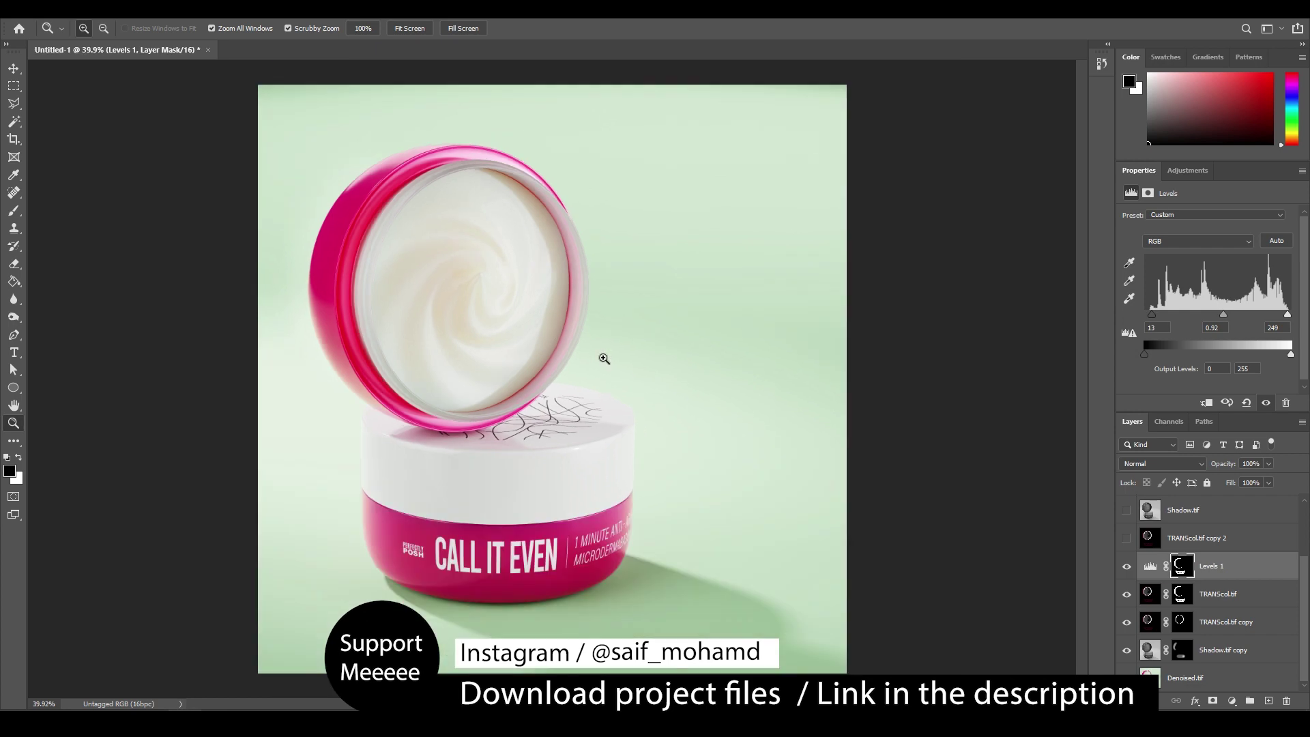
key(ctrl+shift+s)
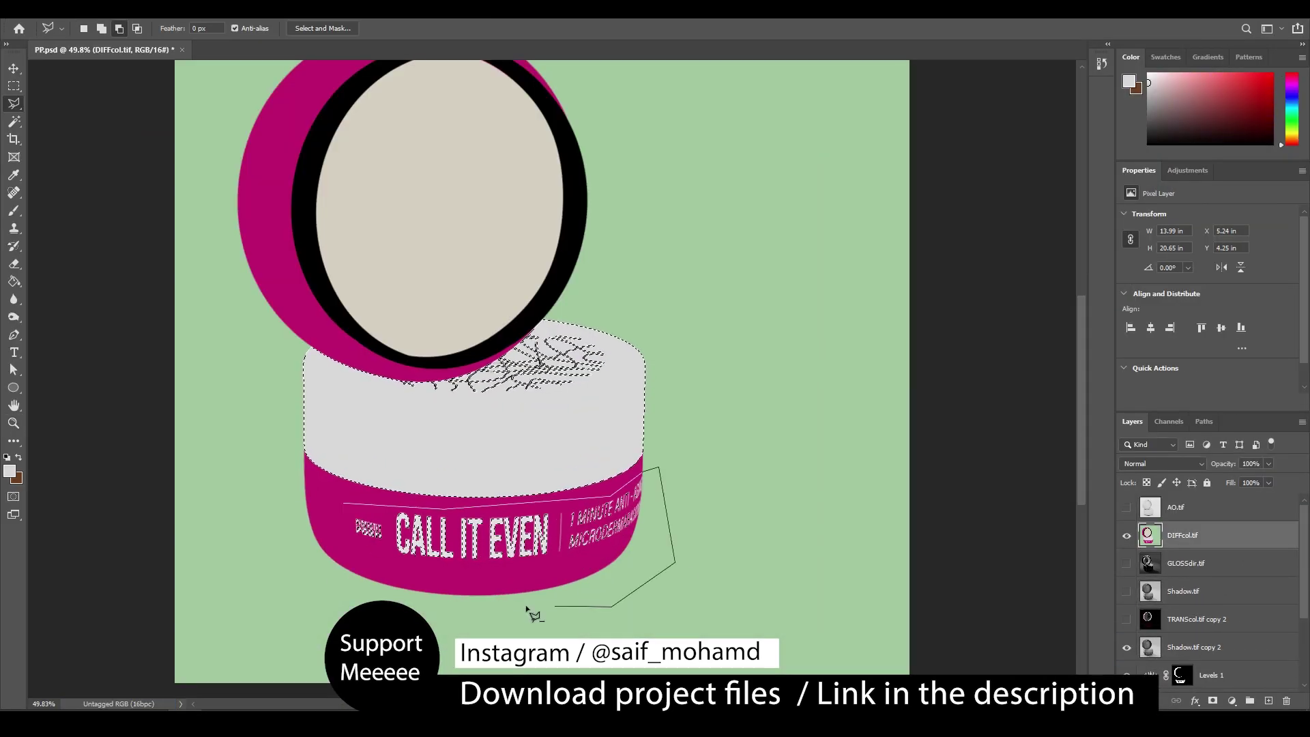
Mask the Shadow.tif copy 2 layer to the closed jar's white lid and adjust its opacity
click(1163, 534)
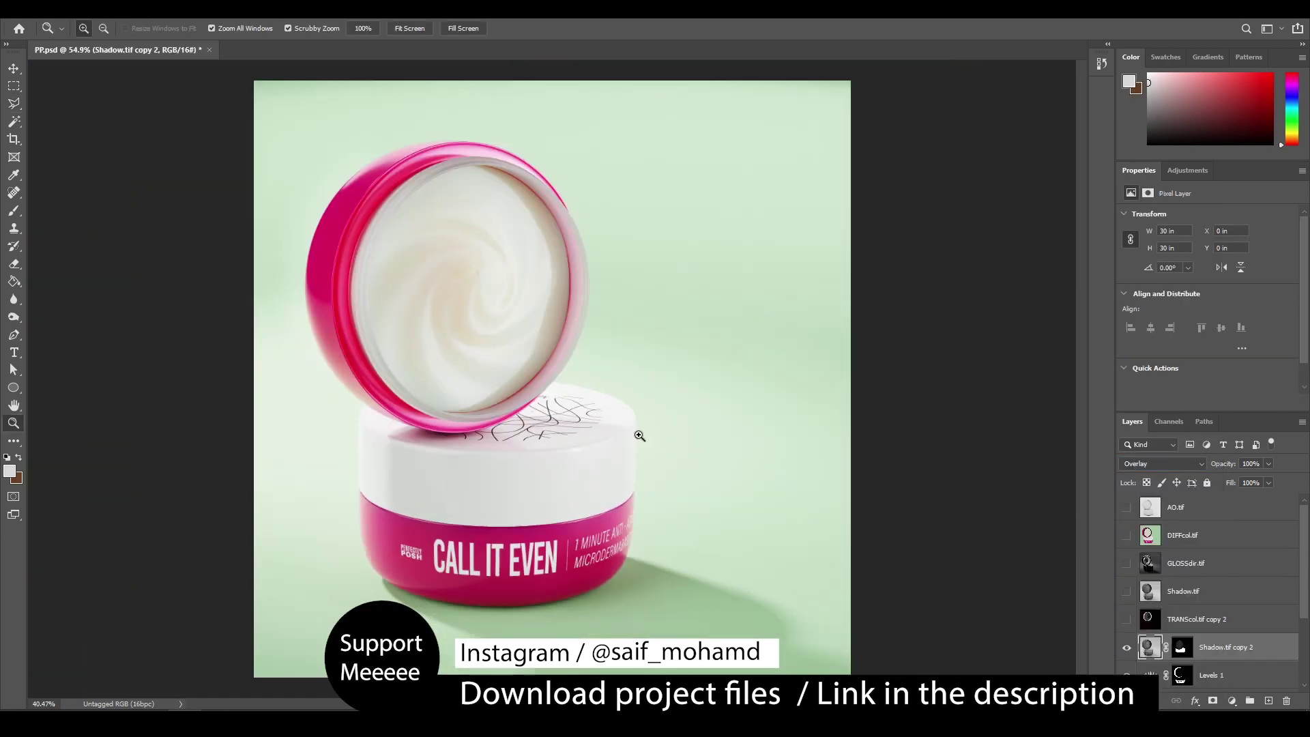
click(1268, 465)
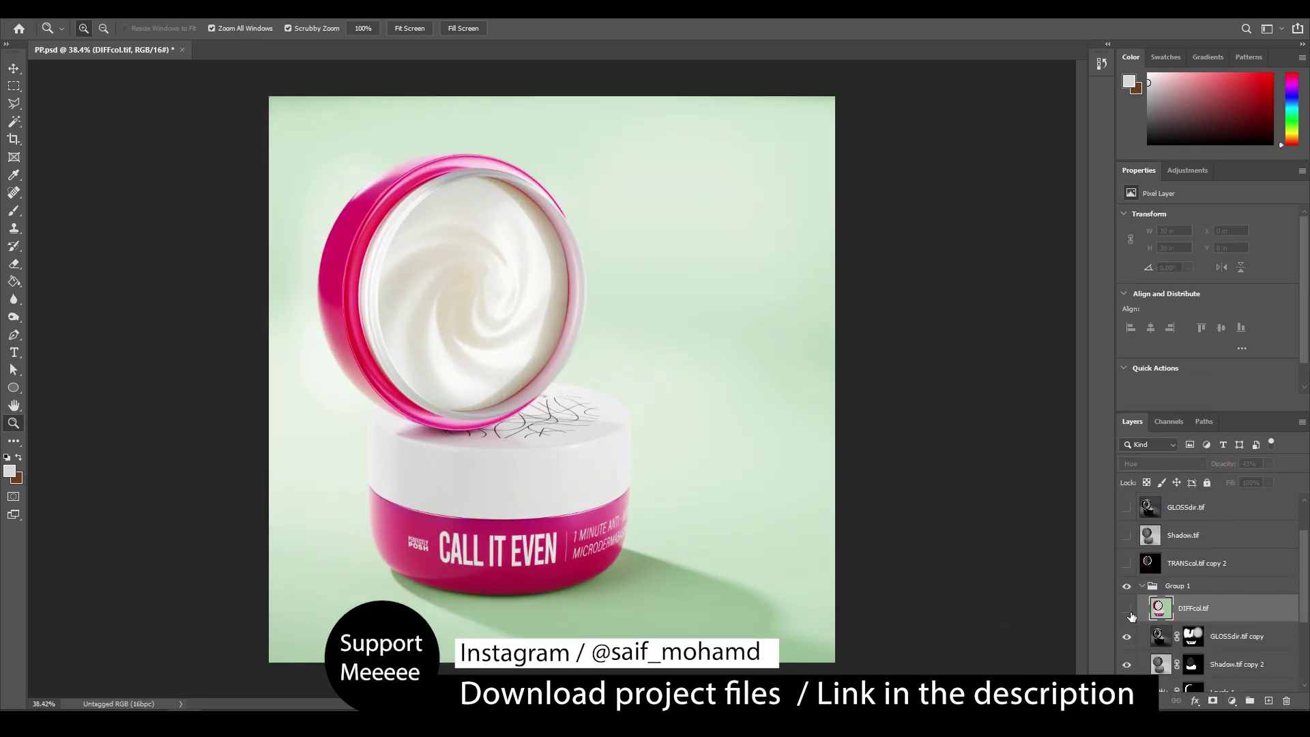
Set the blending of the DIFFcol.tif layer in Group 1 to Color Burn and save the document
click(1159, 463)
click(1168, 669)
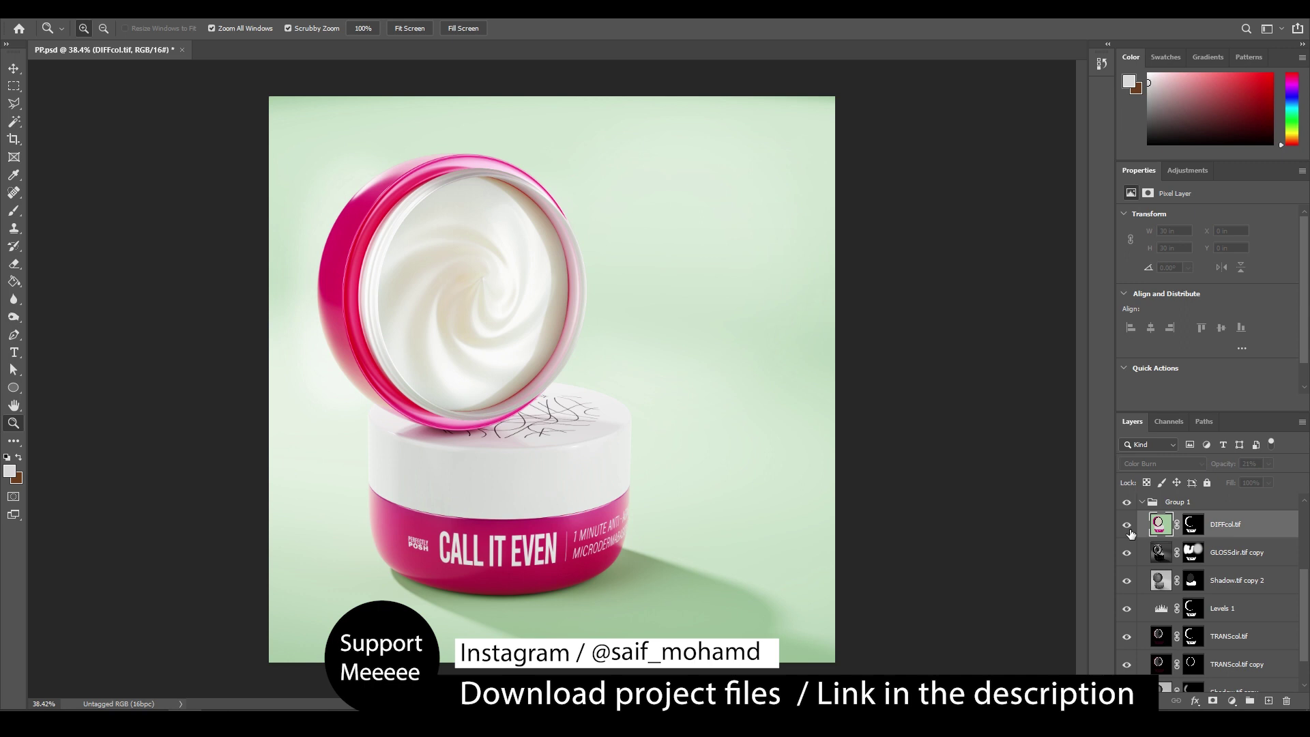
drag(737, 472, 677, 472)
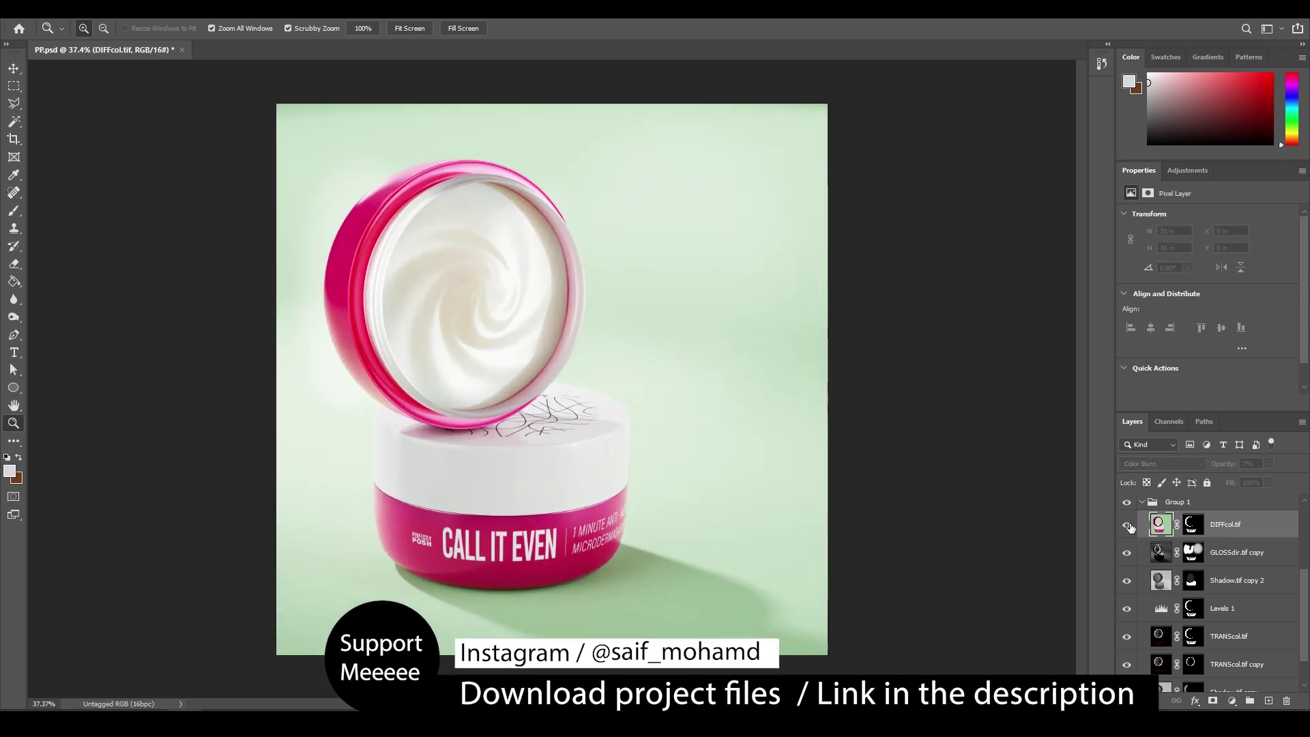
key(ctrl+s)
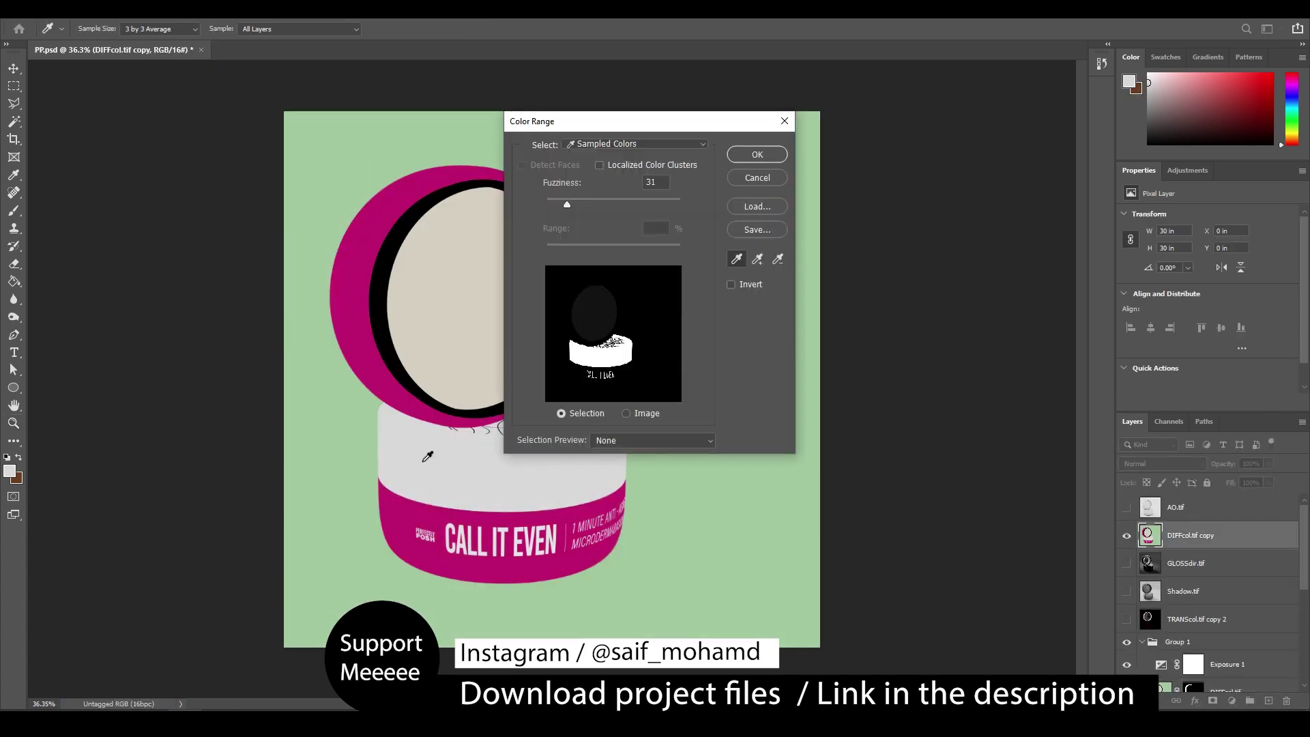
Limit the Exposure 1 adjustment to the closed jar's white lid at 72% opacity and save the document
key(Return)
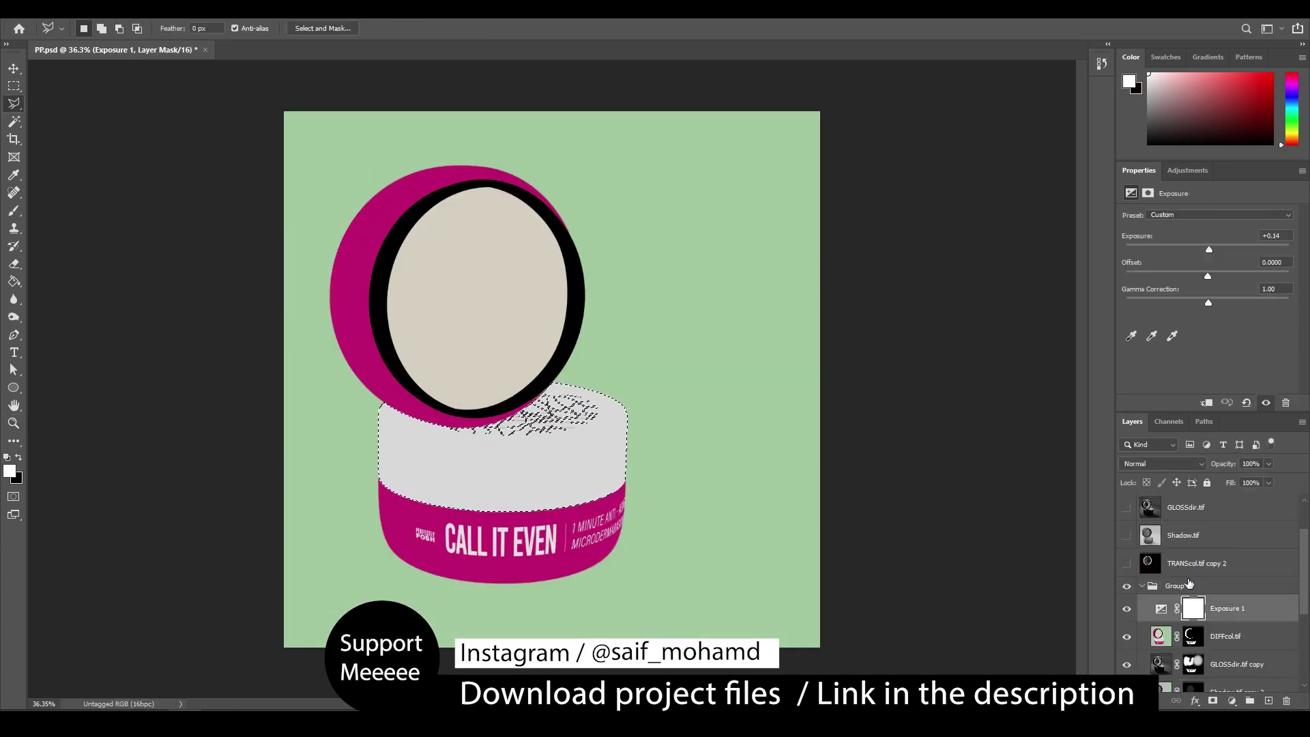
key(g)
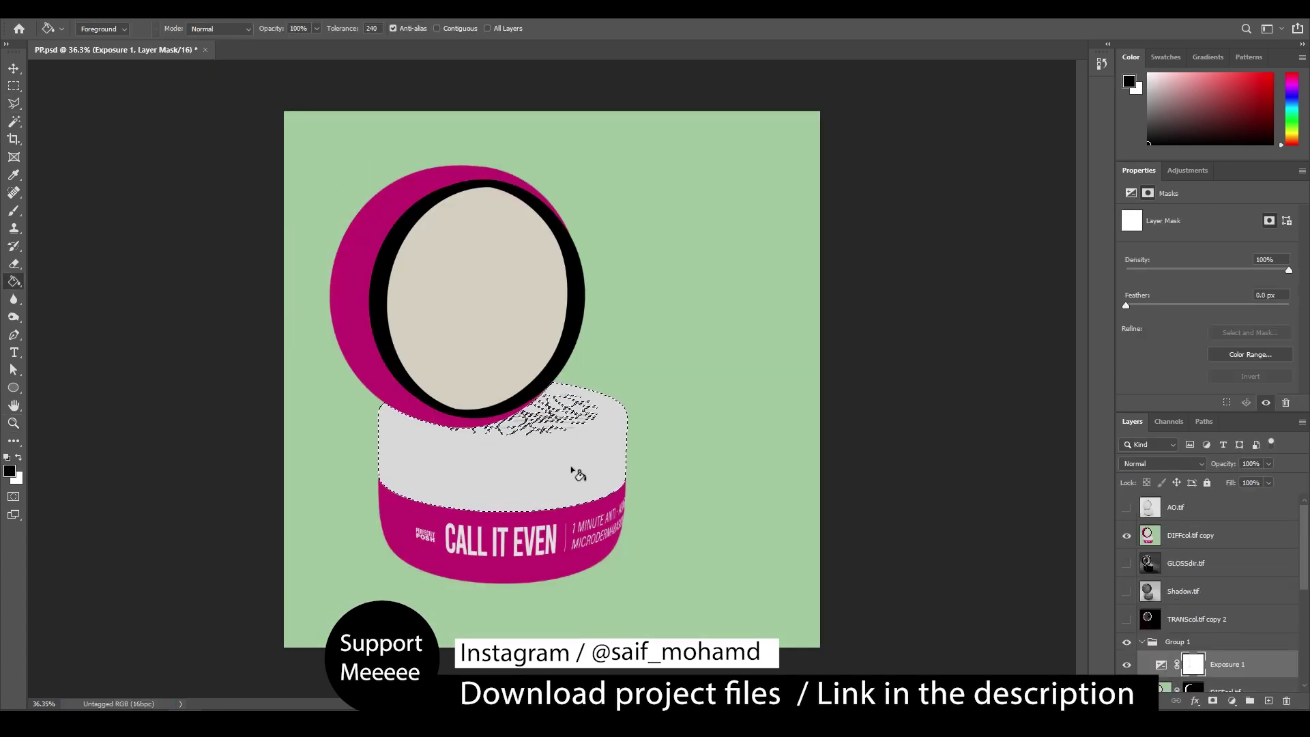
click(1249, 376)
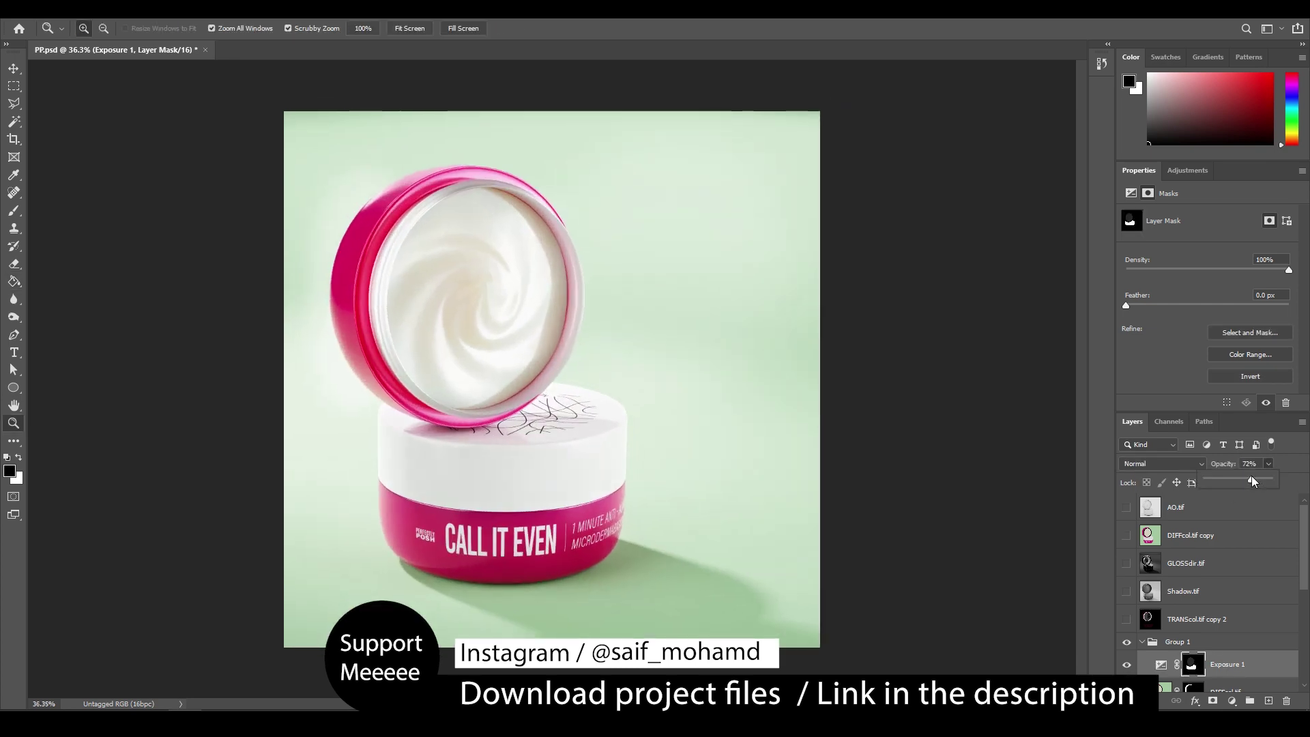
drag(634, 396, 634, 367)
key(ctrl+s)
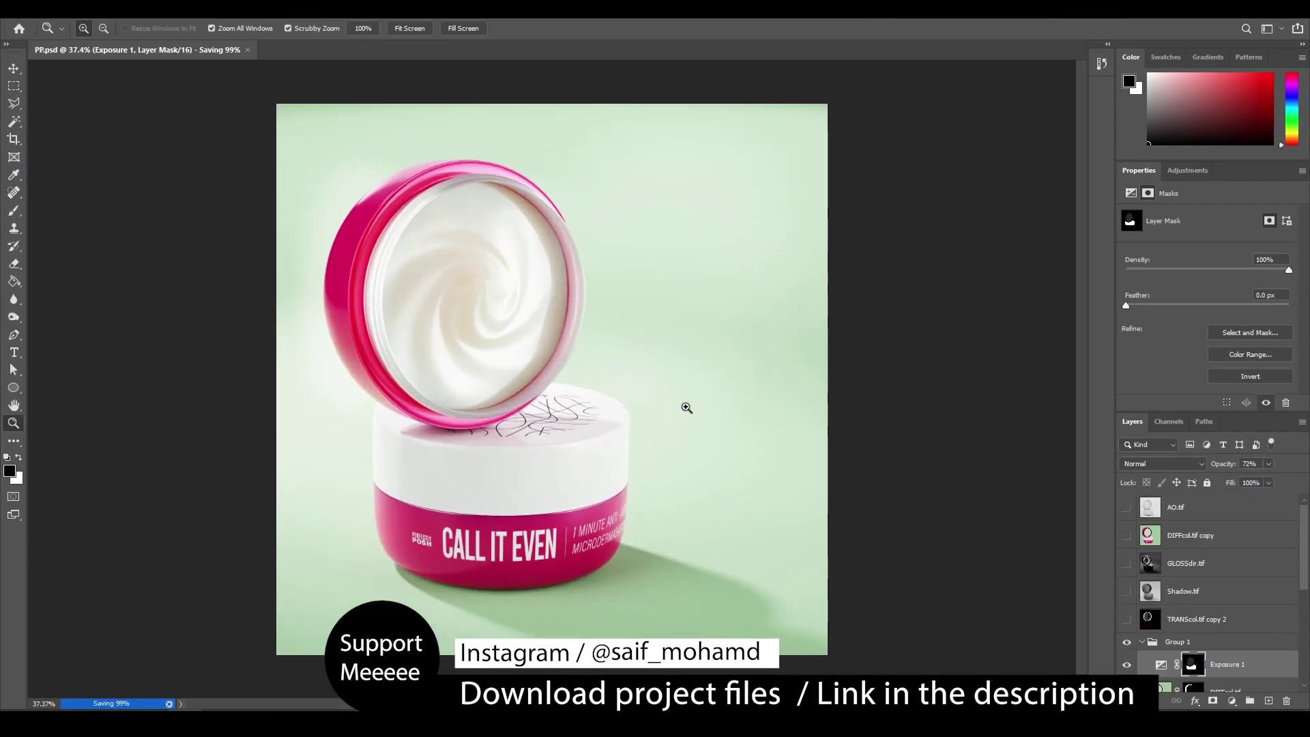
Collapse Group 1, apply a High Pass filter to the Edit copy 2 layer blended as Overlay, and toggle its visibility to compare
click(1142, 642)
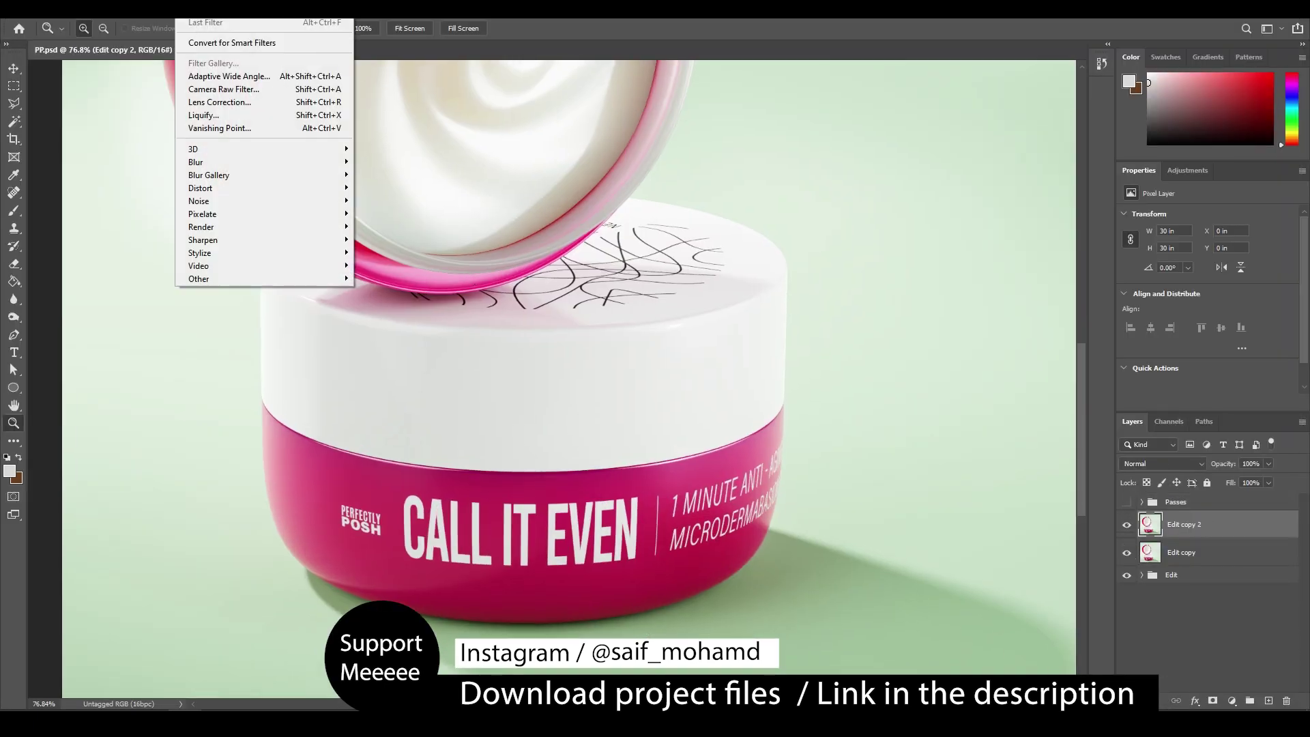
click(409, 314)
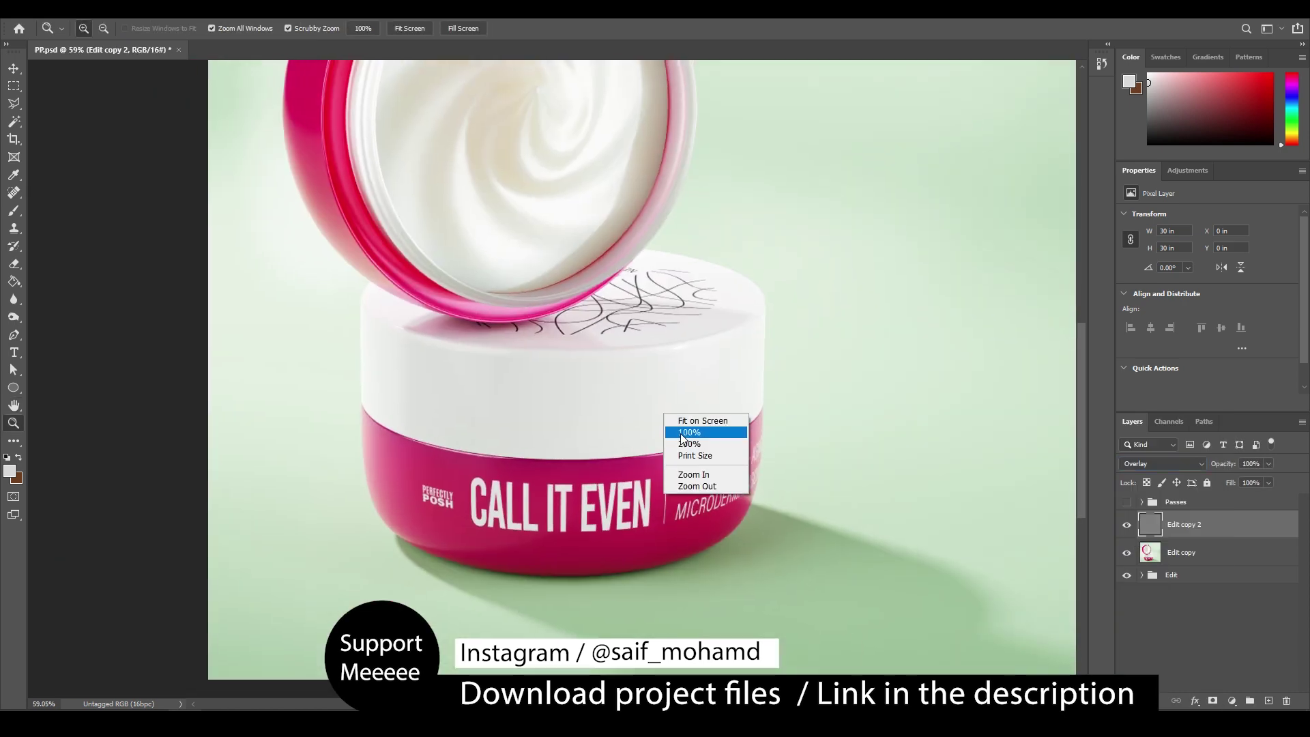
click(685, 418)
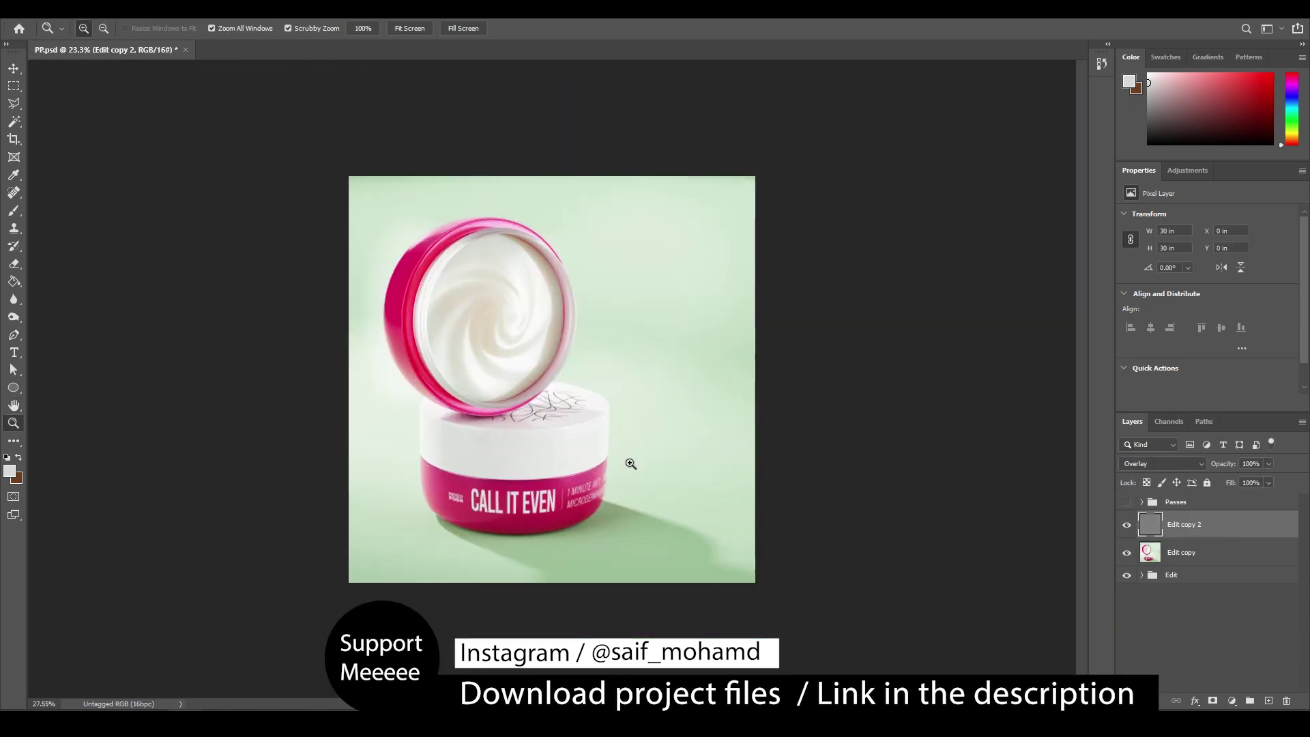
click(1125, 526)
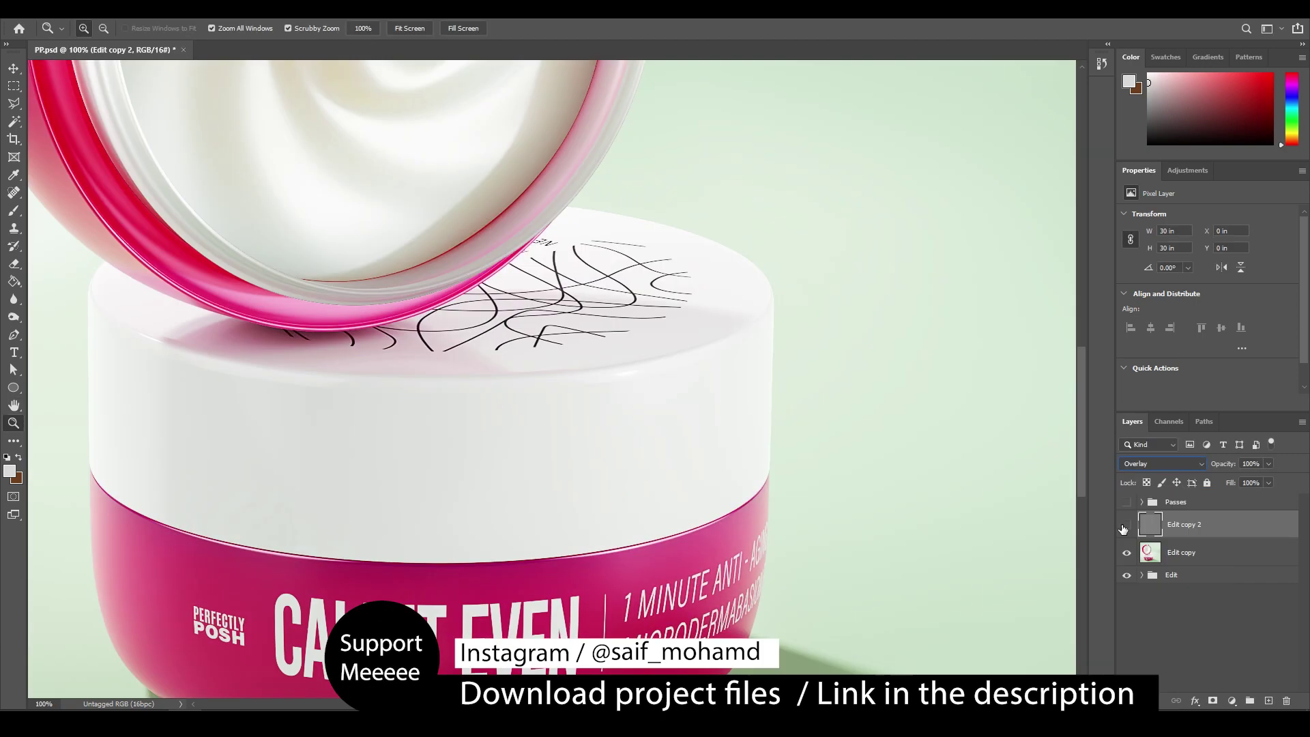
alt+drag(660, 418, 791, 447)
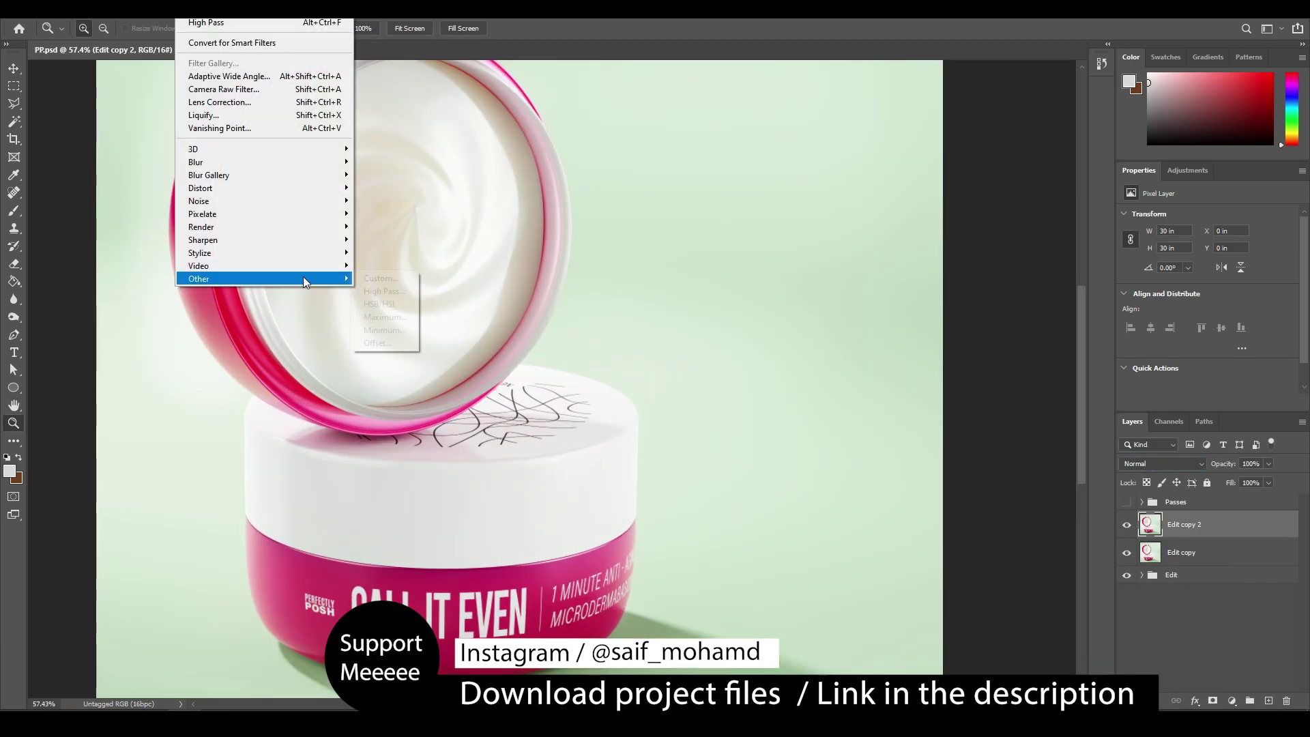